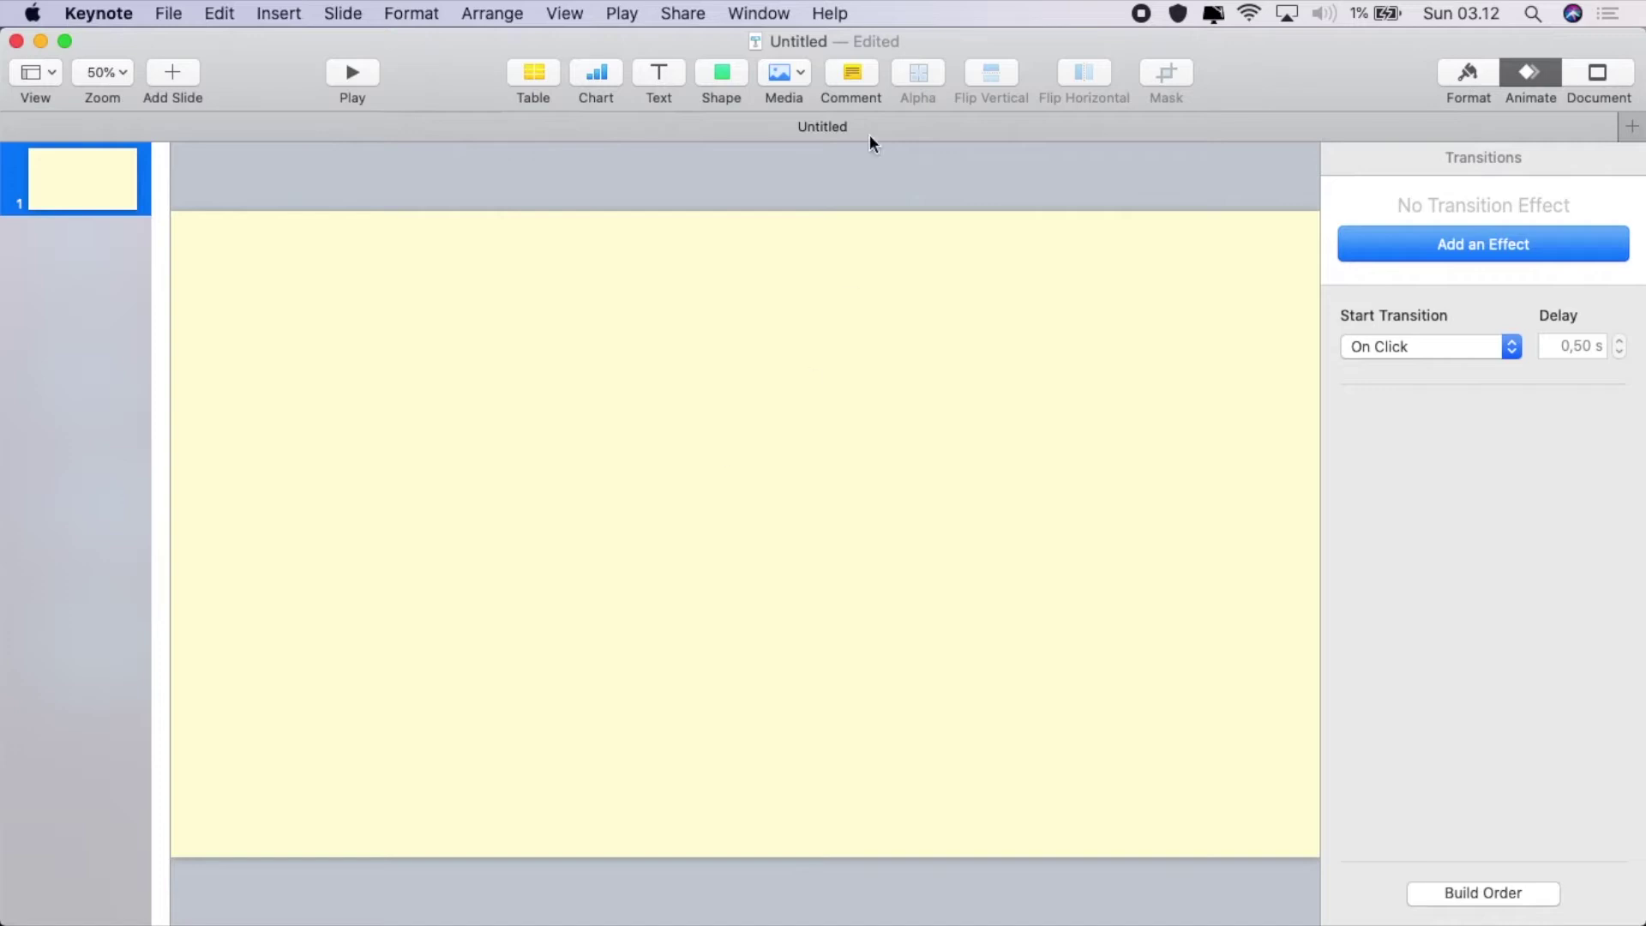
# Insert a circle on the slide and enlarge it about the slide centre to about 989 pt across
pyautogui.click(717, 66)
pyautogui.click(901, 260)
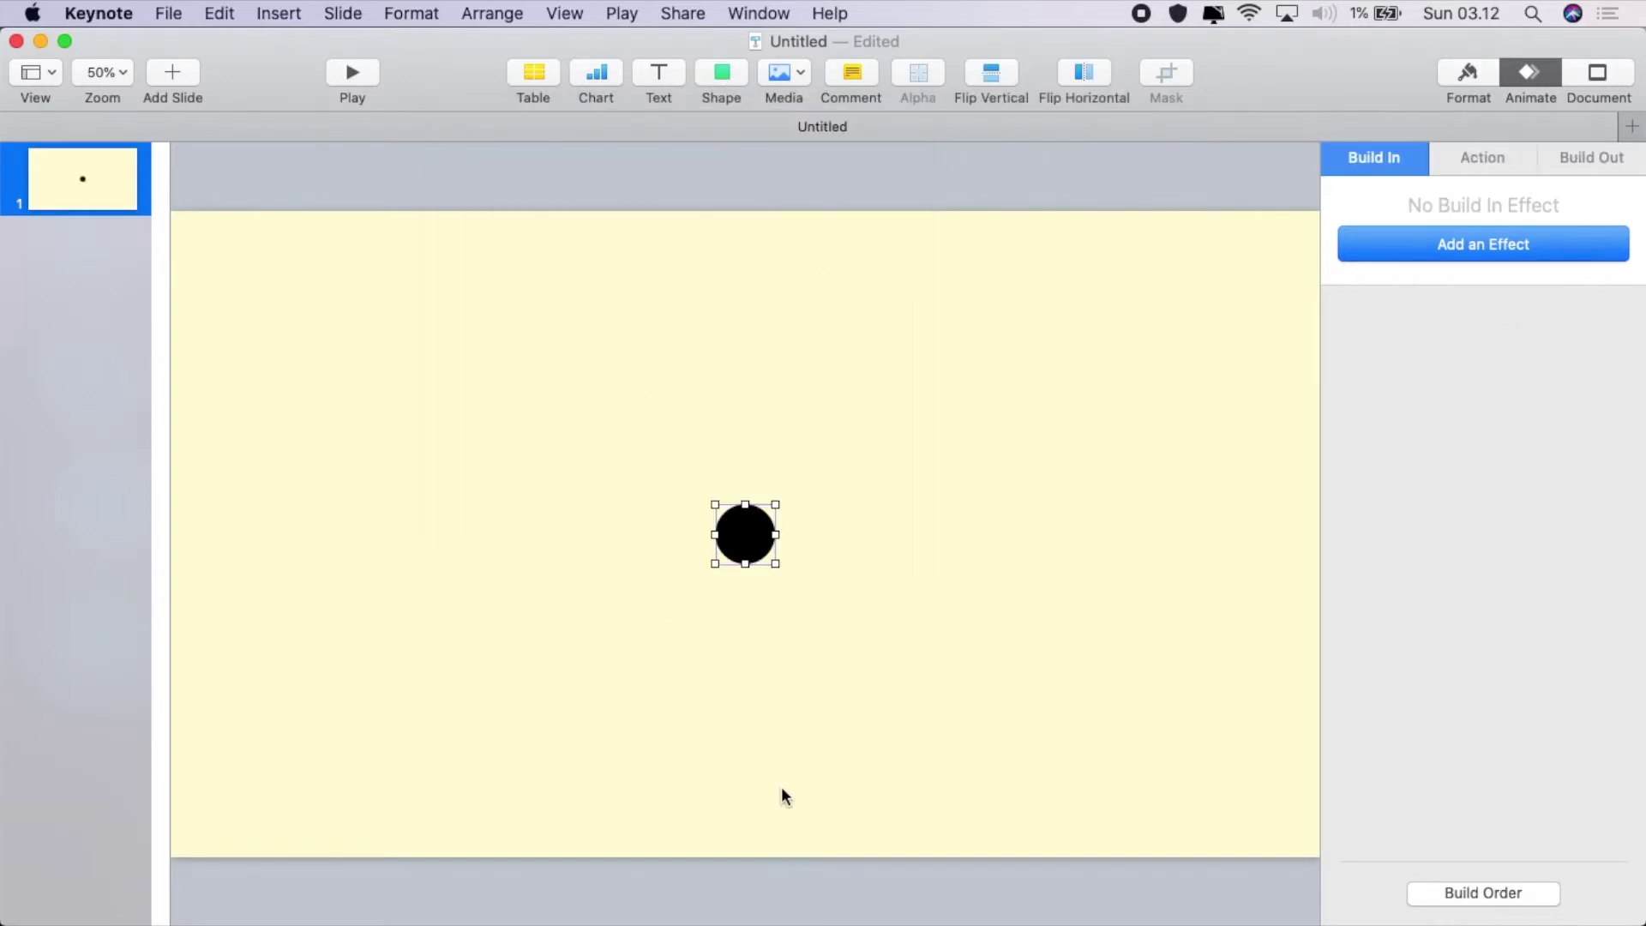
pyautogui.moveTo(772, 504); pyautogui.dragTo(1035, 233)
# Remove the circle's fill and give it a solid line border 80 pt thick
pyautogui.click(1467, 75)
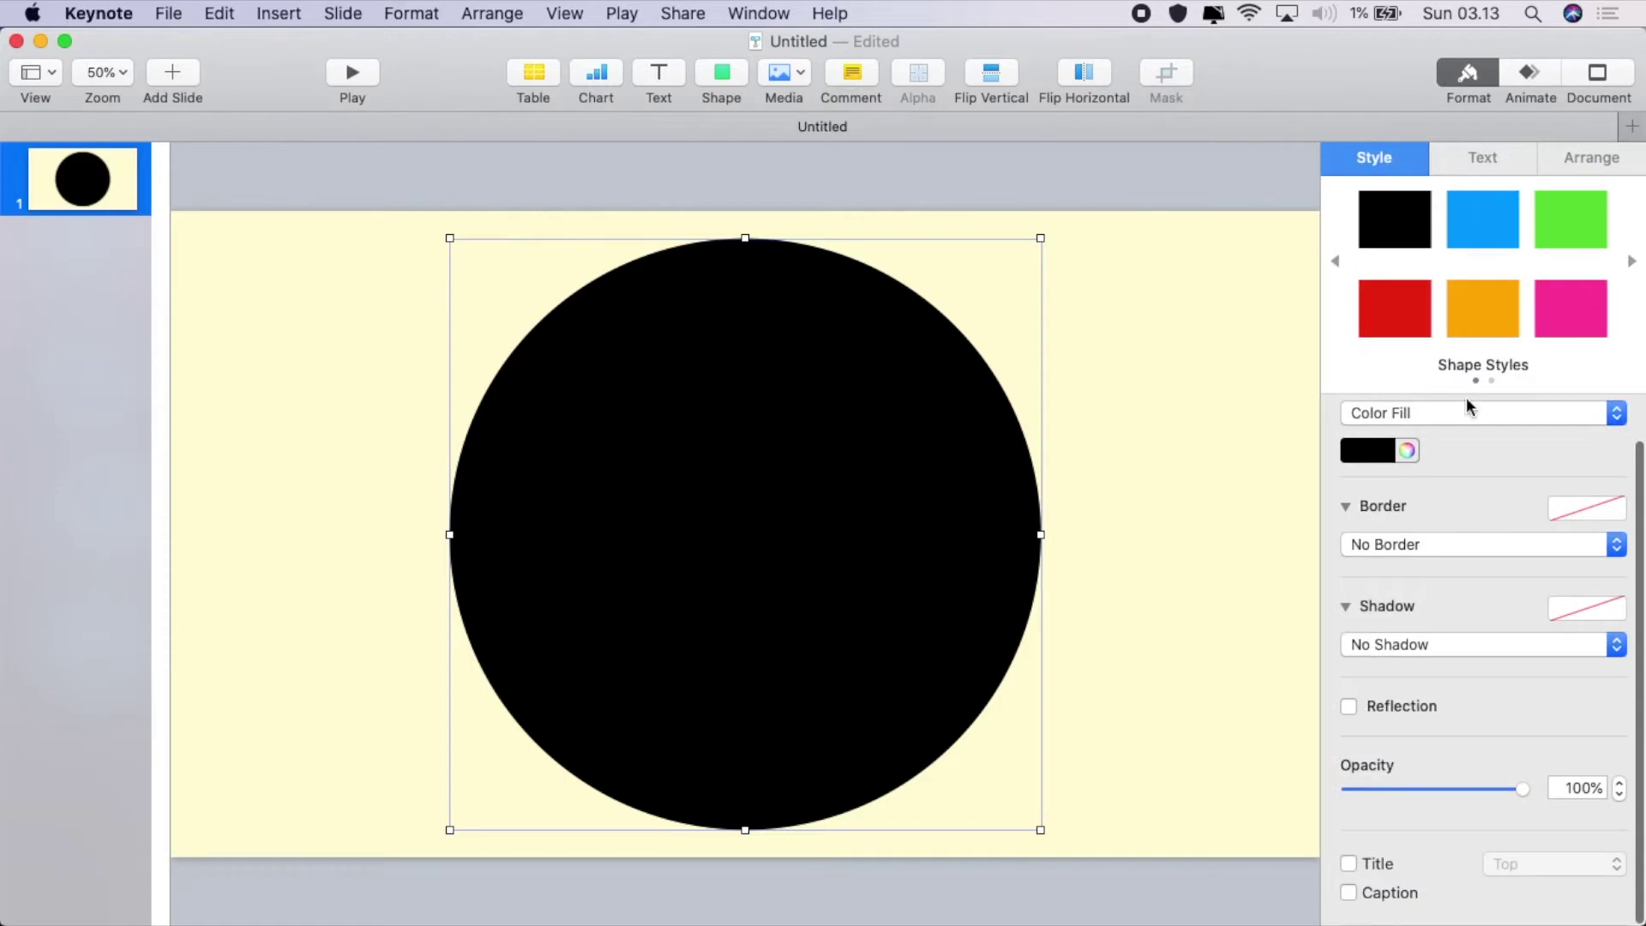
pyautogui.click(1467, 413)
pyautogui.click(1374, 387)
pyautogui.click(1372, 542)
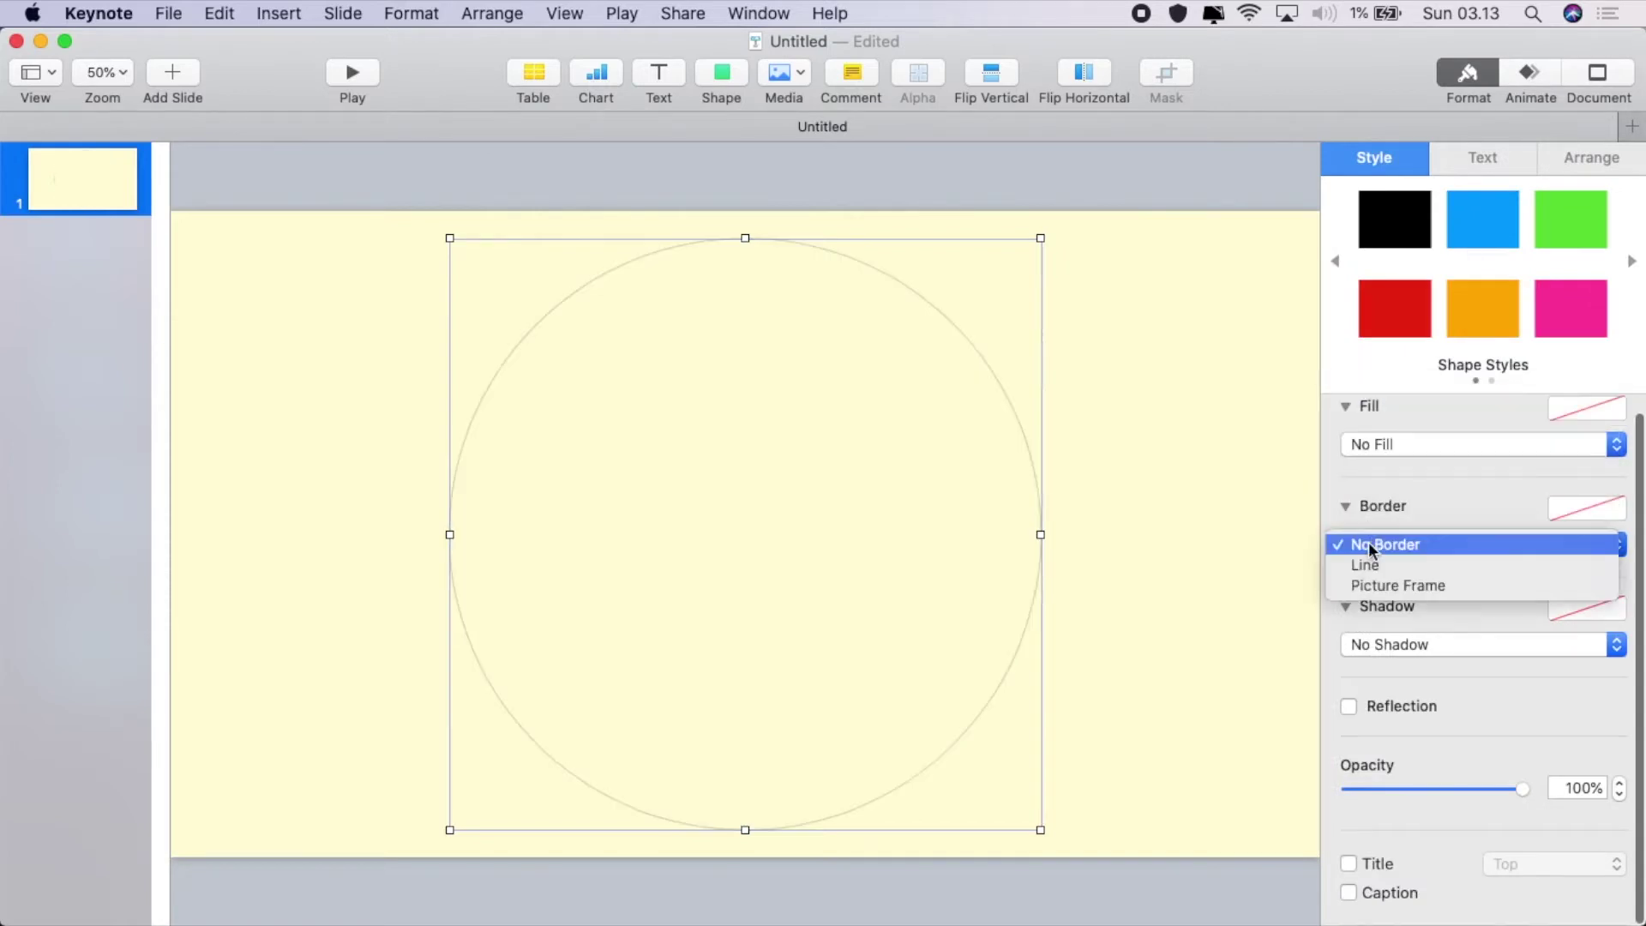
pyautogui.click(1367, 563)
pyautogui.doubleClick(1565, 581)
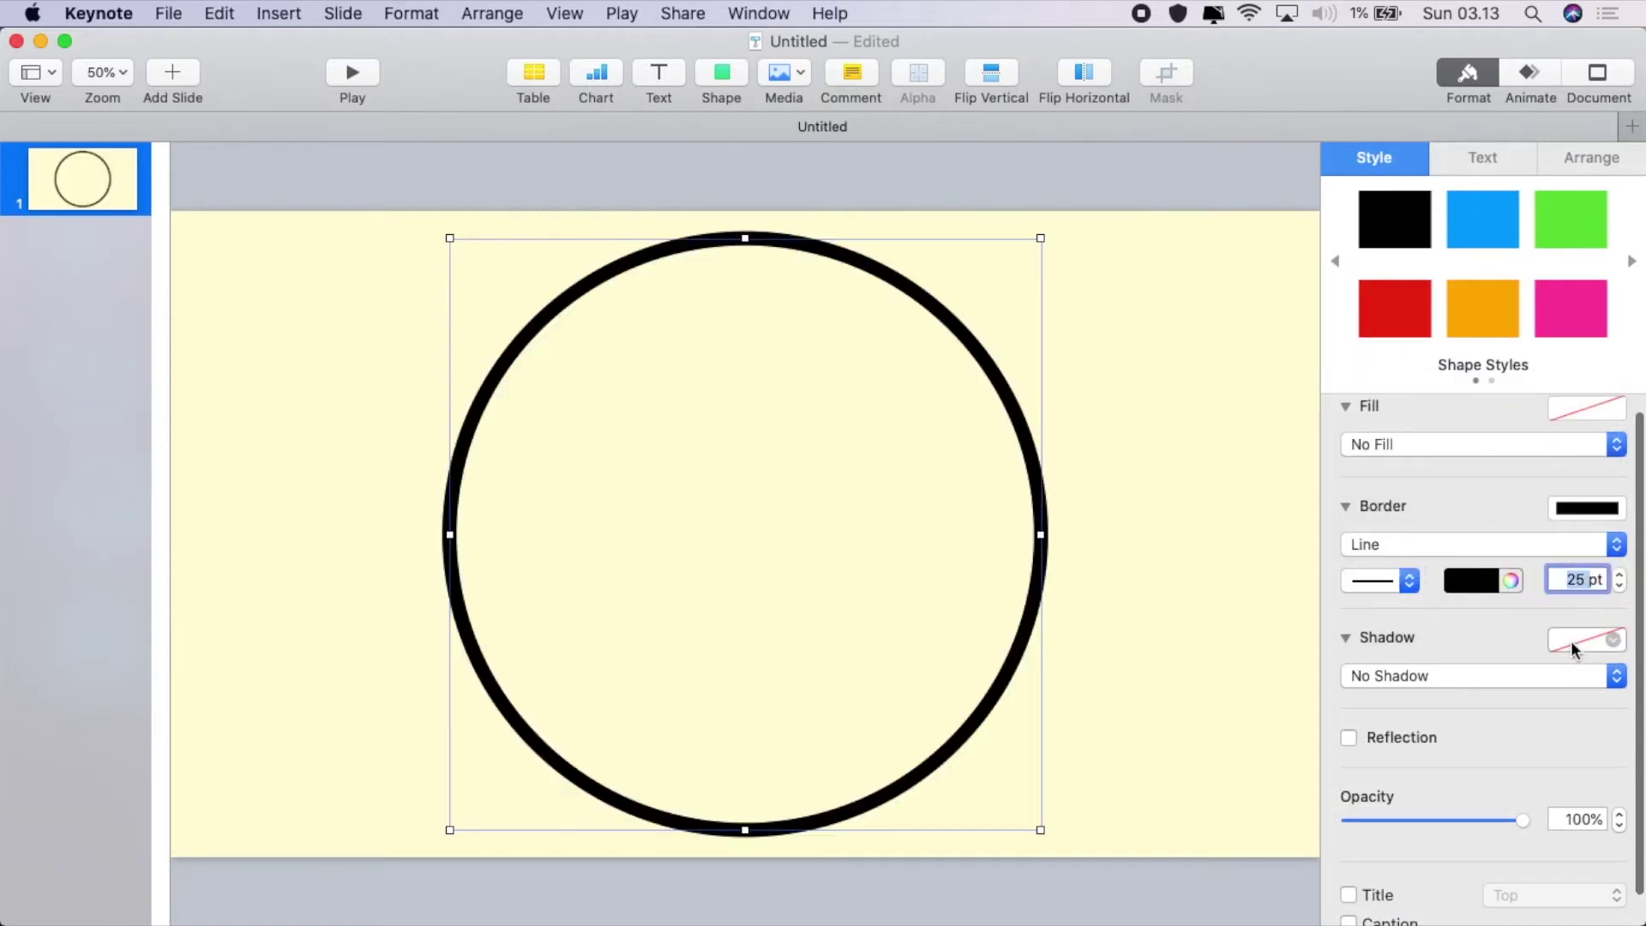
pyautogui.write('80')
pyautogui.press('Return')
# Colour the circle's border Mocha brown
pyautogui.click(1401, 675)
pyautogui.click(1401, 676)
pyautogui.click(1511, 581)
pyautogui.click(36, 373)
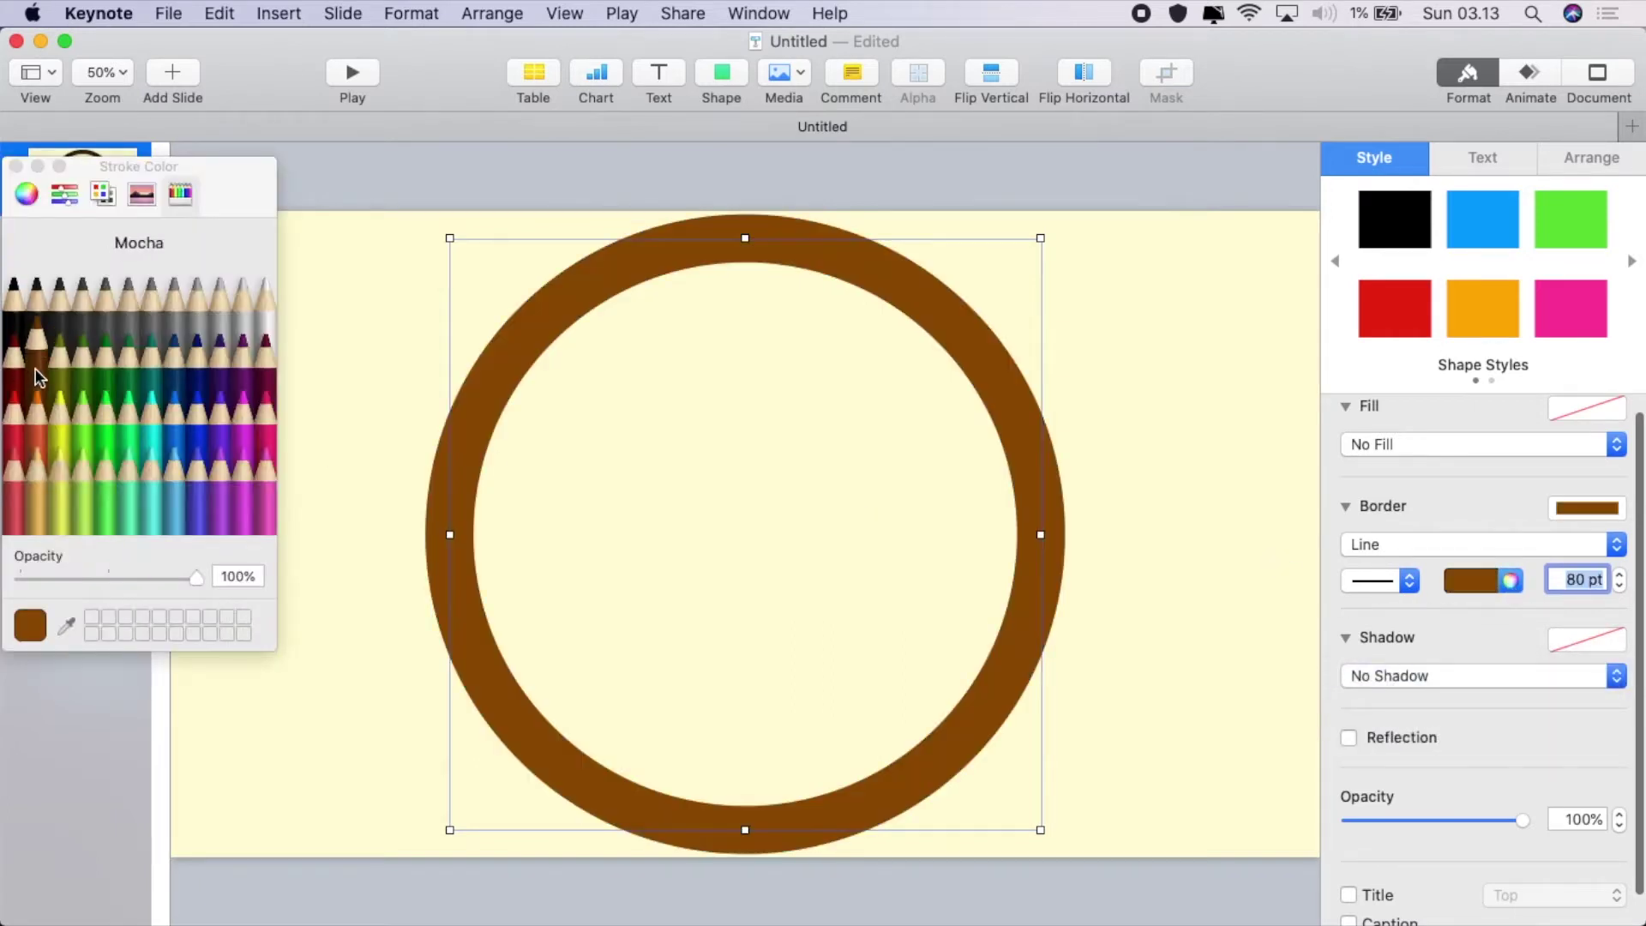
pyautogui.click(15, 165)
# Add a drop shadow to the brown ring with an offset of 30 pt
pyautogui.click(1425, 677)
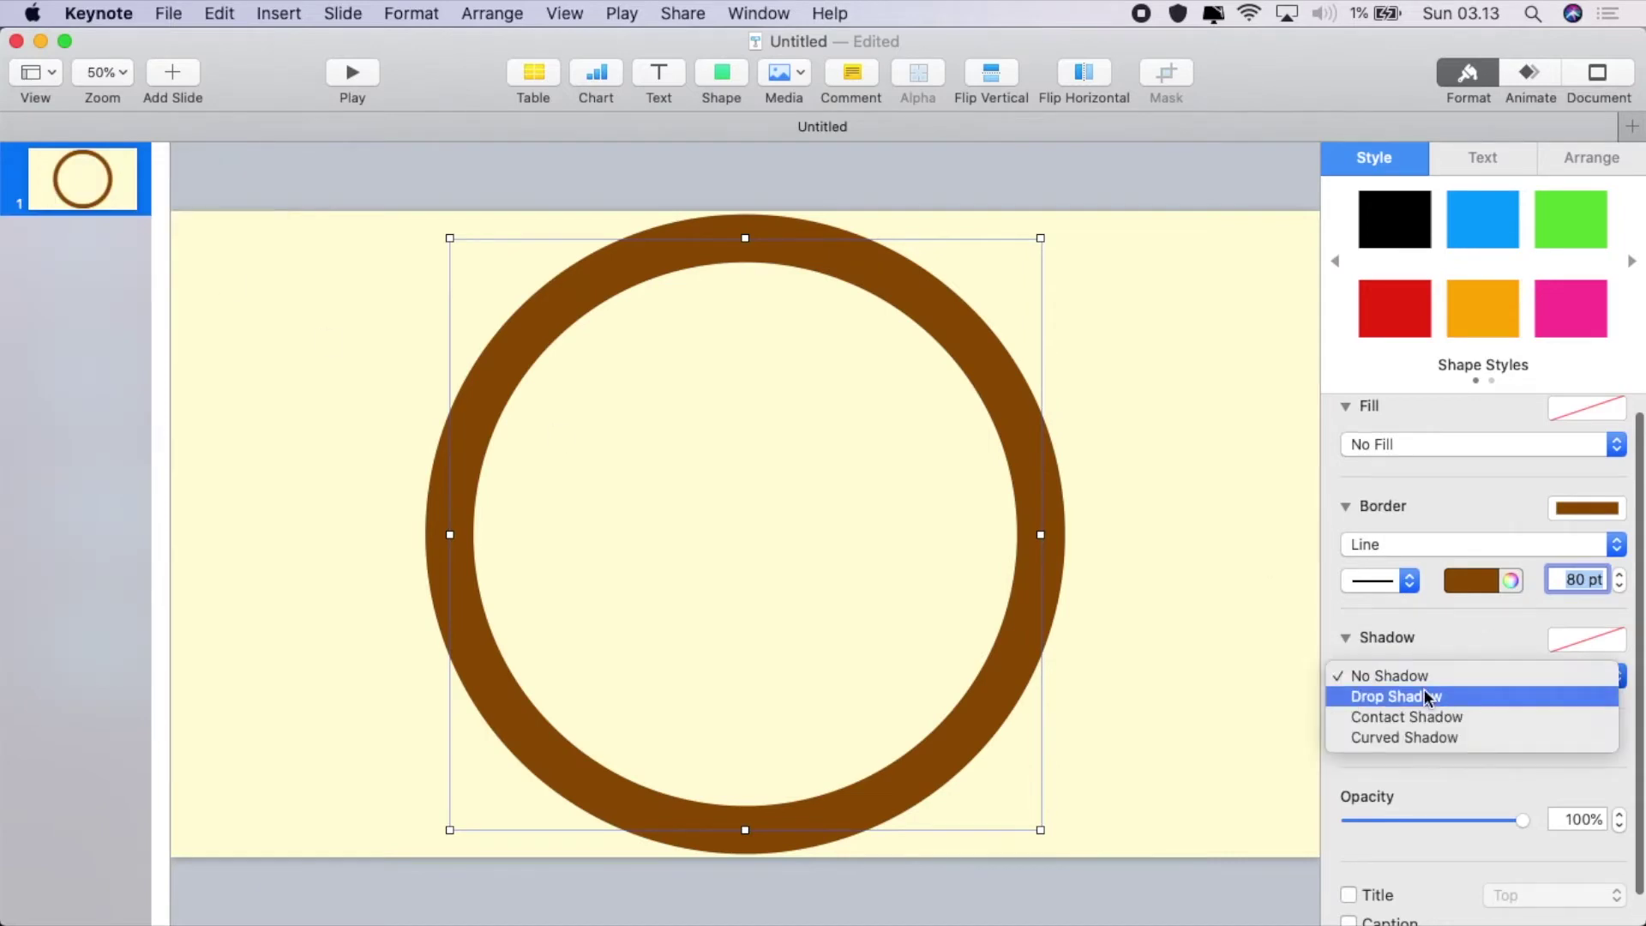
pyautogui.click(1426, 696)
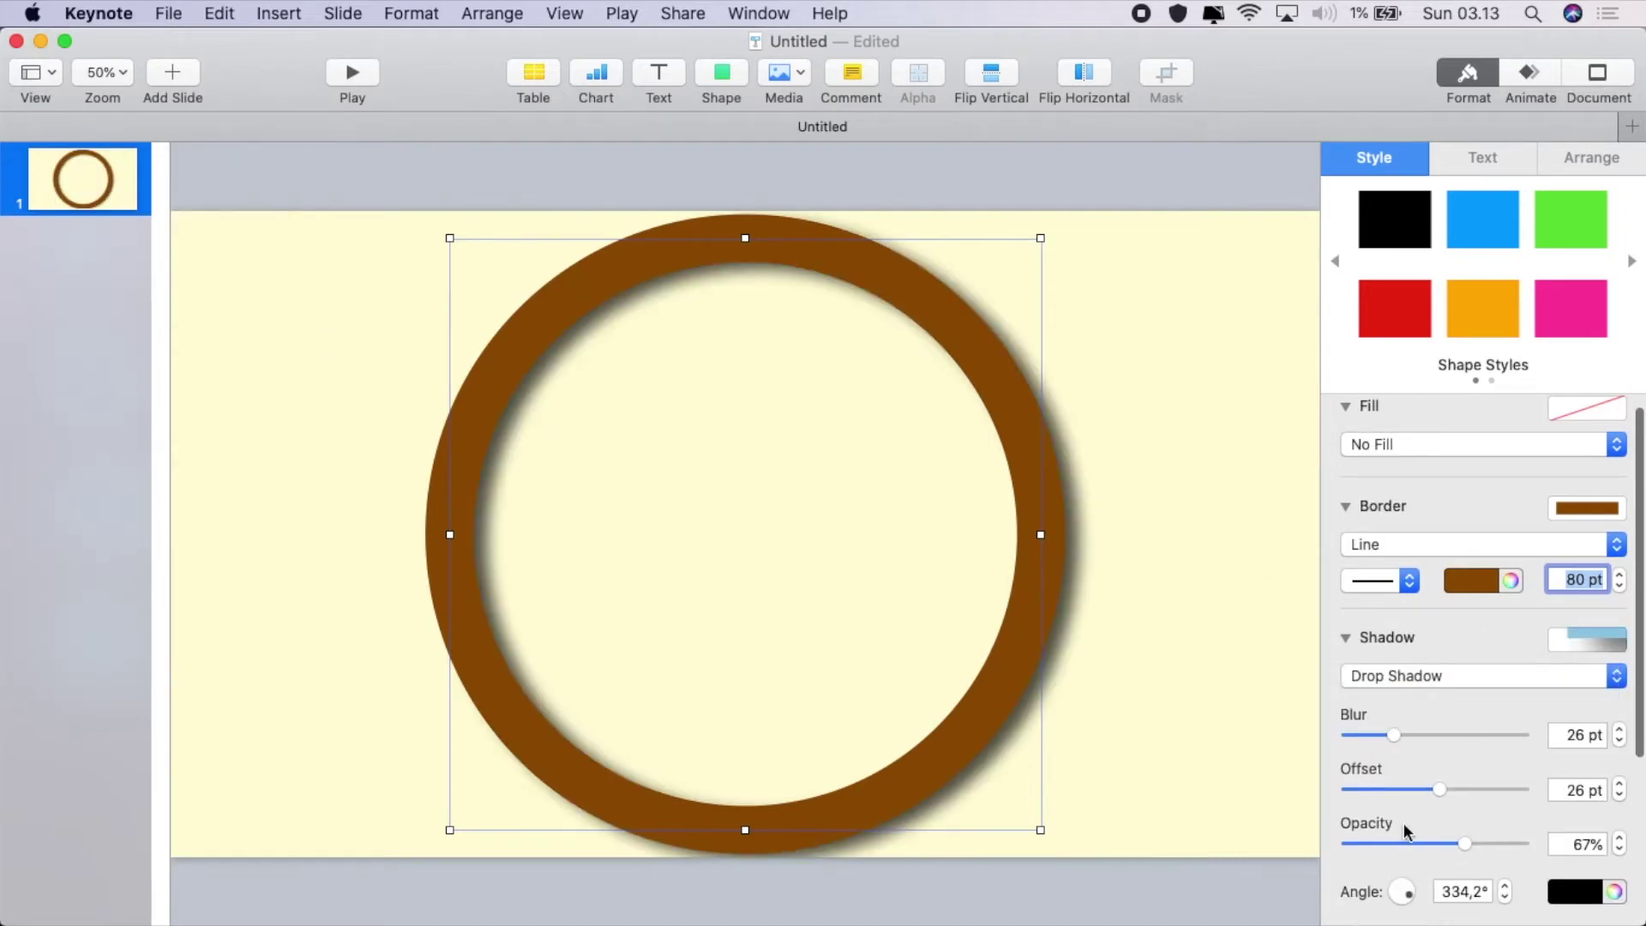
pyautogui.moveTo(1438, 793); pyautogui.dragTo(1451, 791)
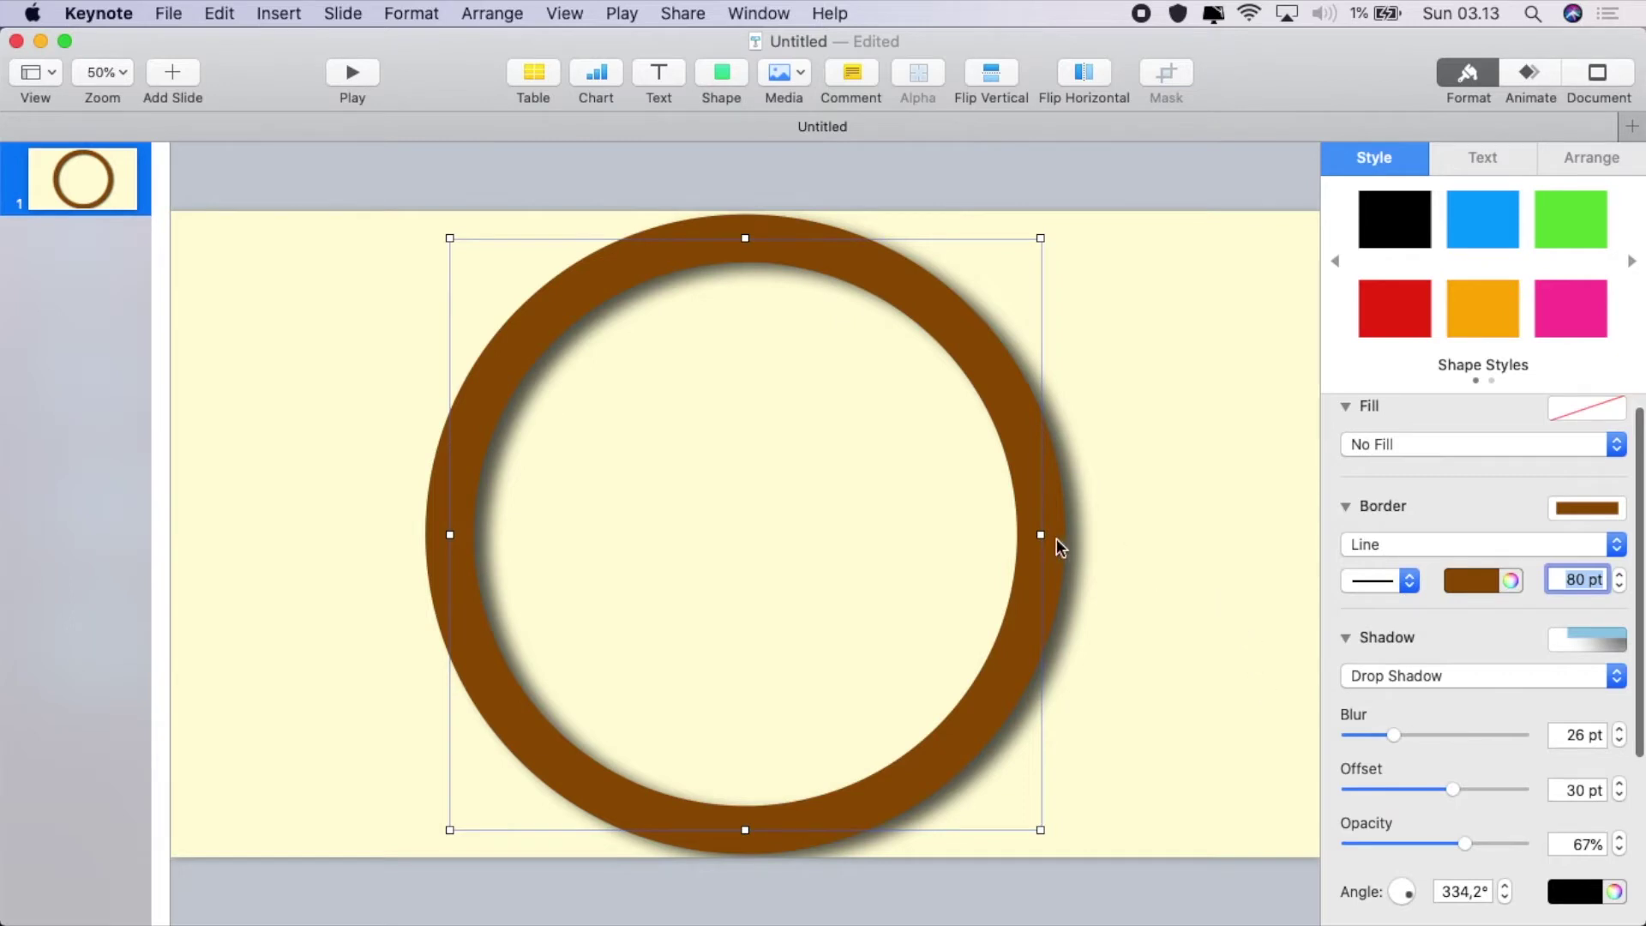
# Duplicate the brown ring and align the copy exactly over the original
pyautogui.rightClick(1035, 501)
pyautogui.click(1092, 698)
pyautogui.click(802, 564)
pyautogui.moveTo(1041, 540); pyautogui.dragTo(1030, 539)
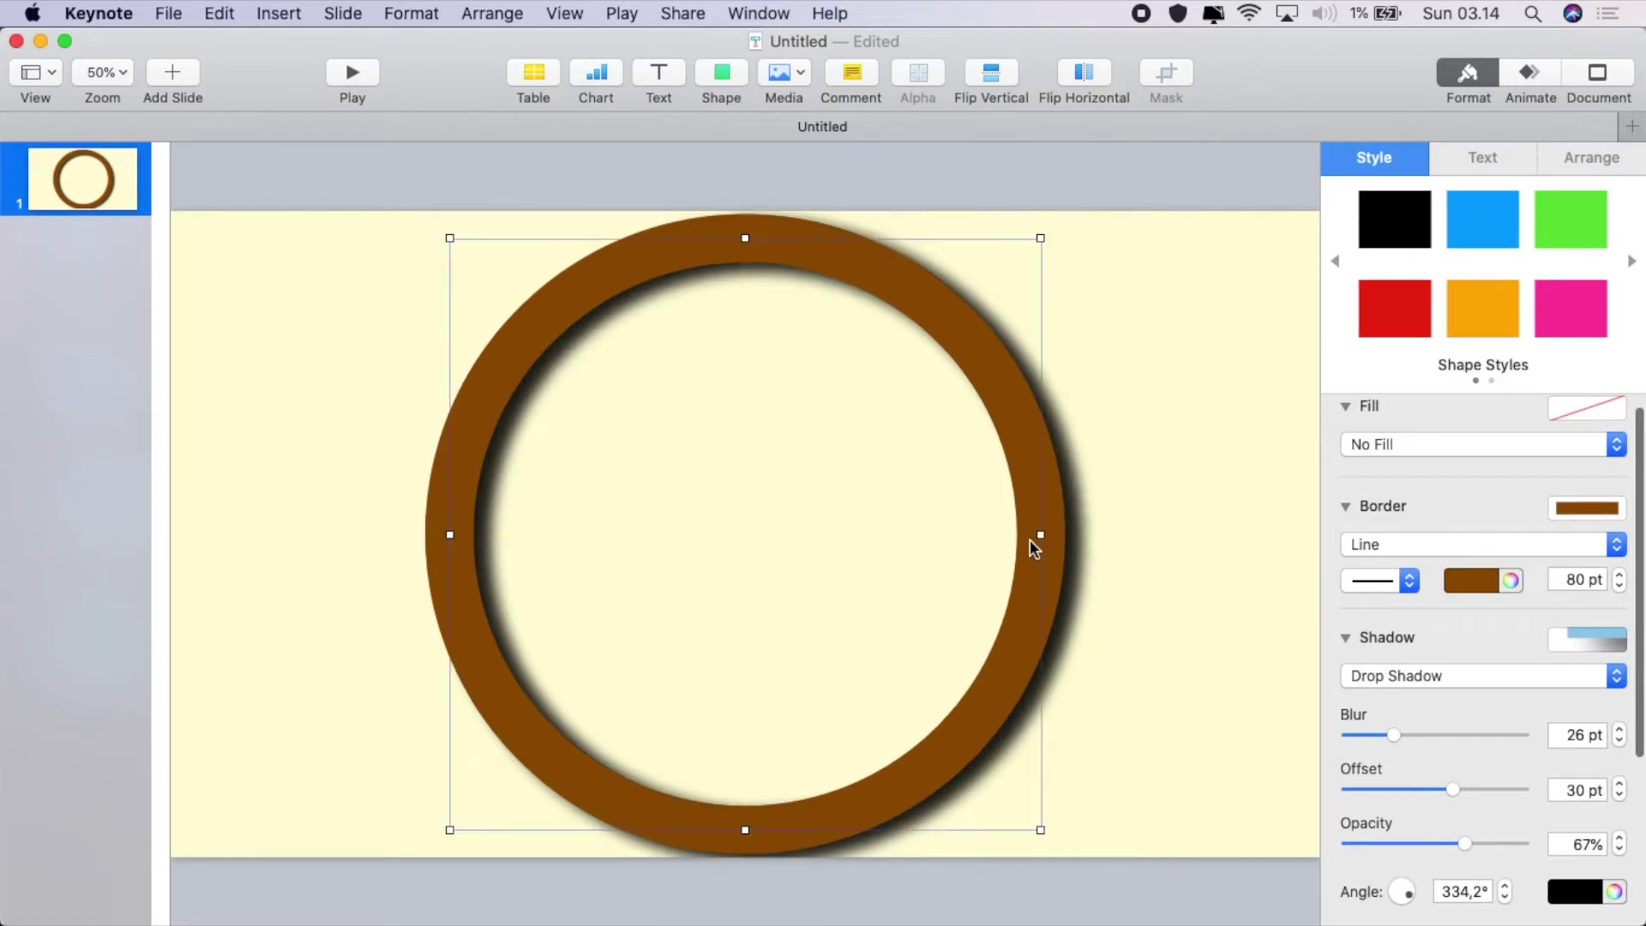
# Remove the duplicate ring's shadow and change its border to a thin brush-style line 45 pt thick
pyautogui.click(1427, 675)
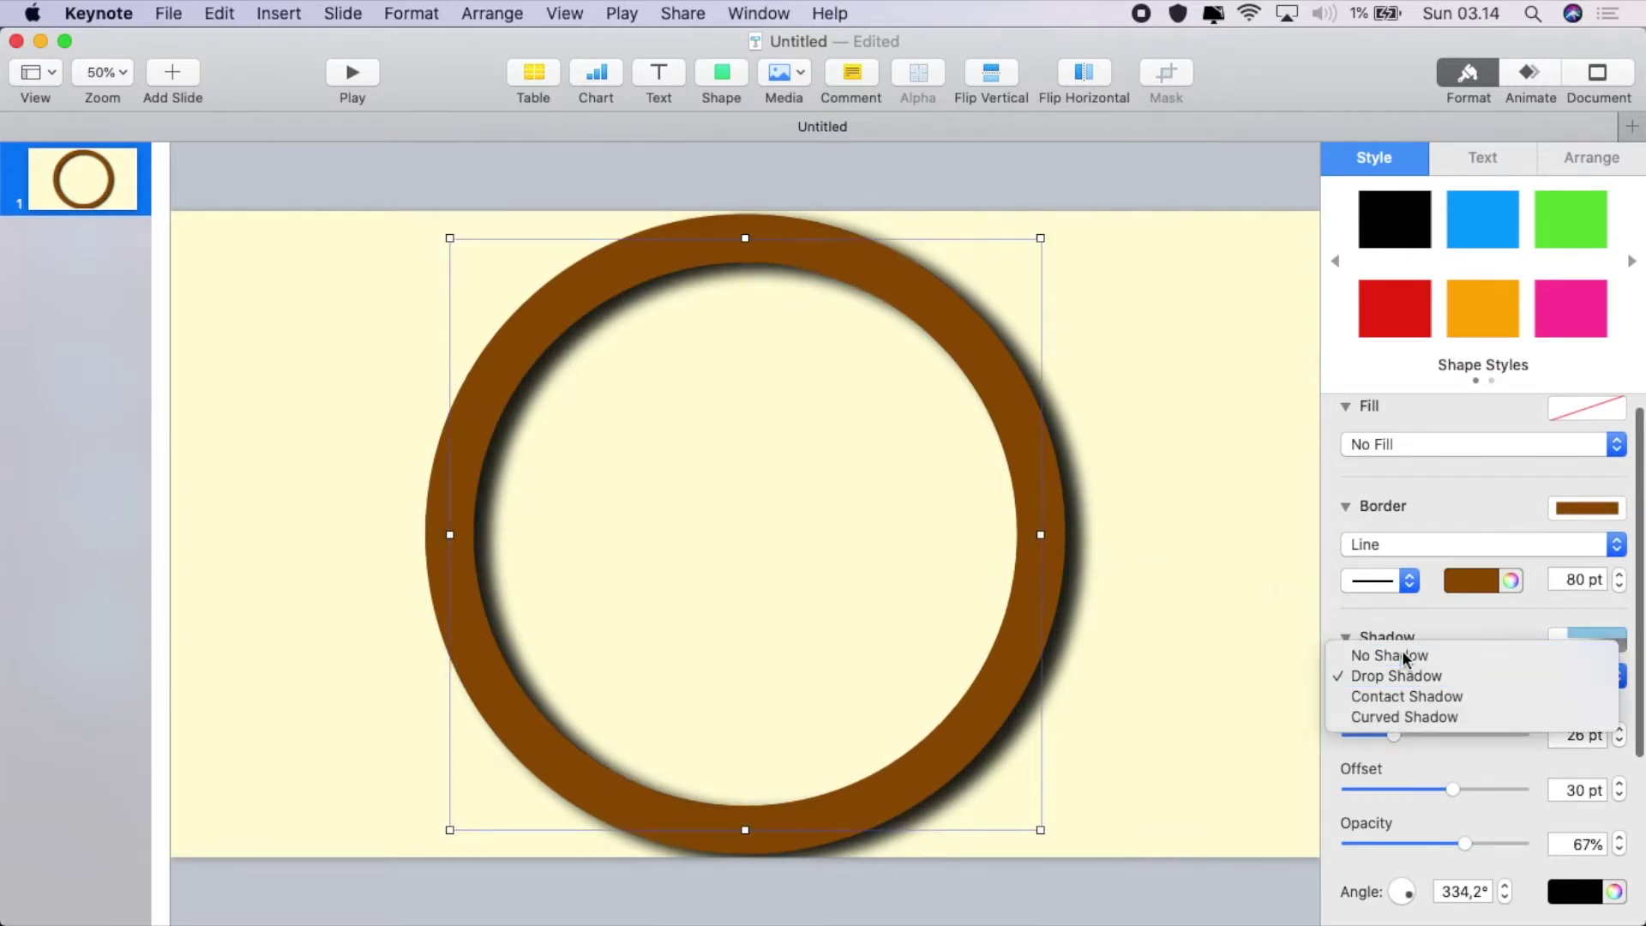
pyautogui.click(1402, 650)
pyautogui.click(1406, 580)
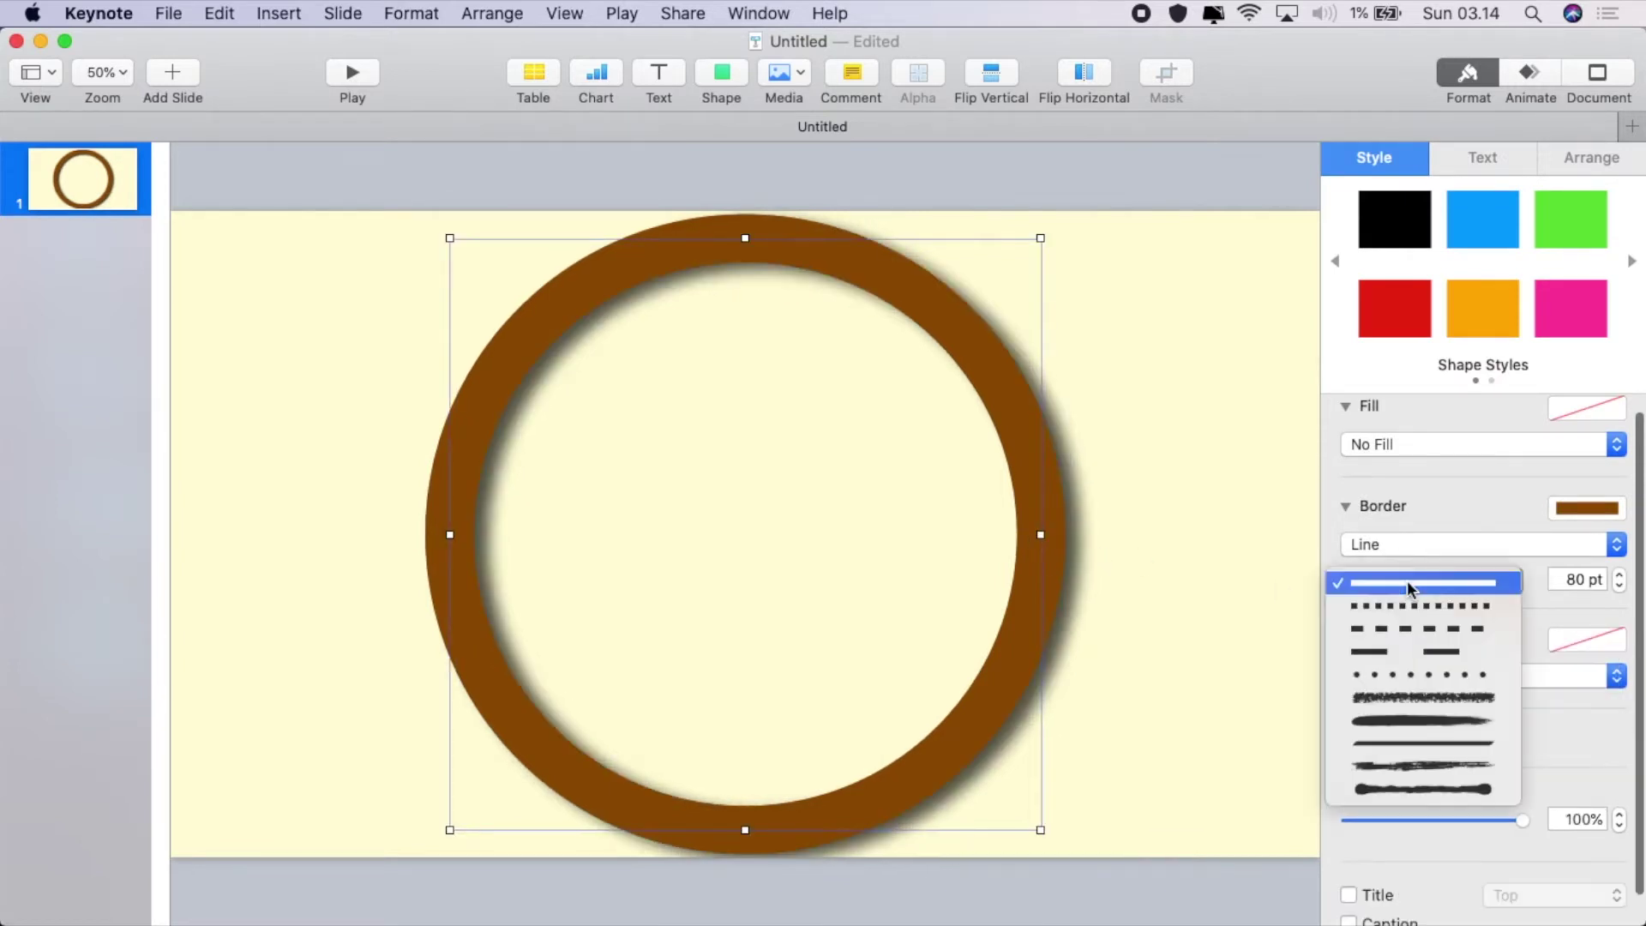
pyautogui.click(1404, 742)
pyautogui.doubleClick(1583, 577)
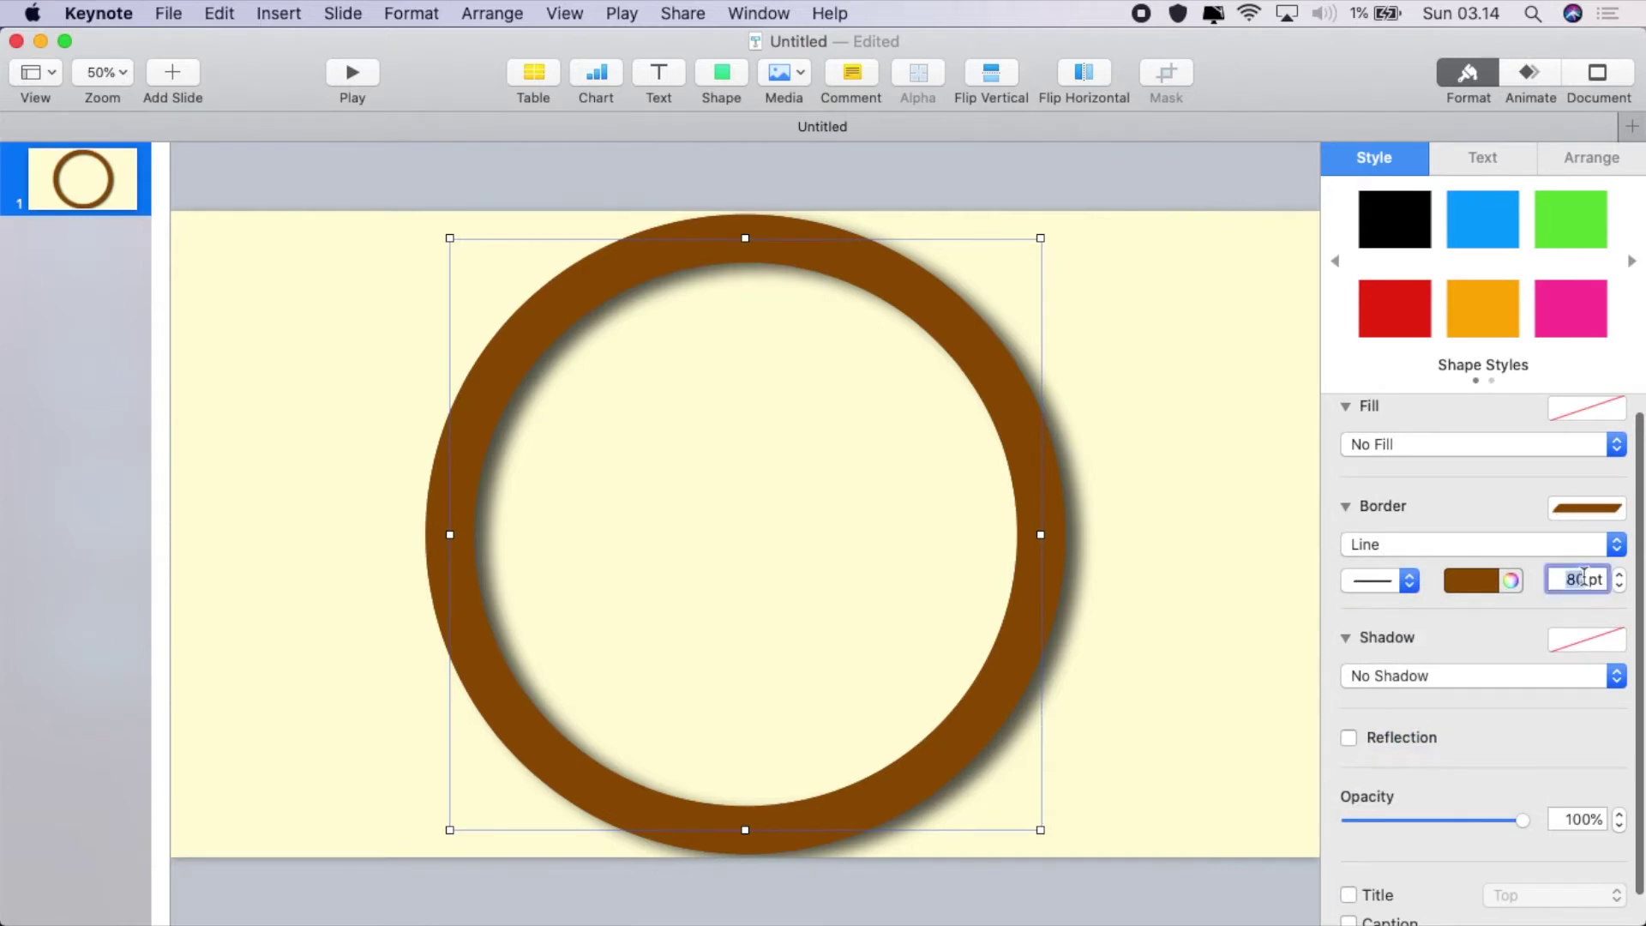
pyautogui.write('45')
pyautogui.press('Return')
# Colour the duplicate ring's border dark red and lower its opacity to 19%
pyautogui.click(1510, 581)
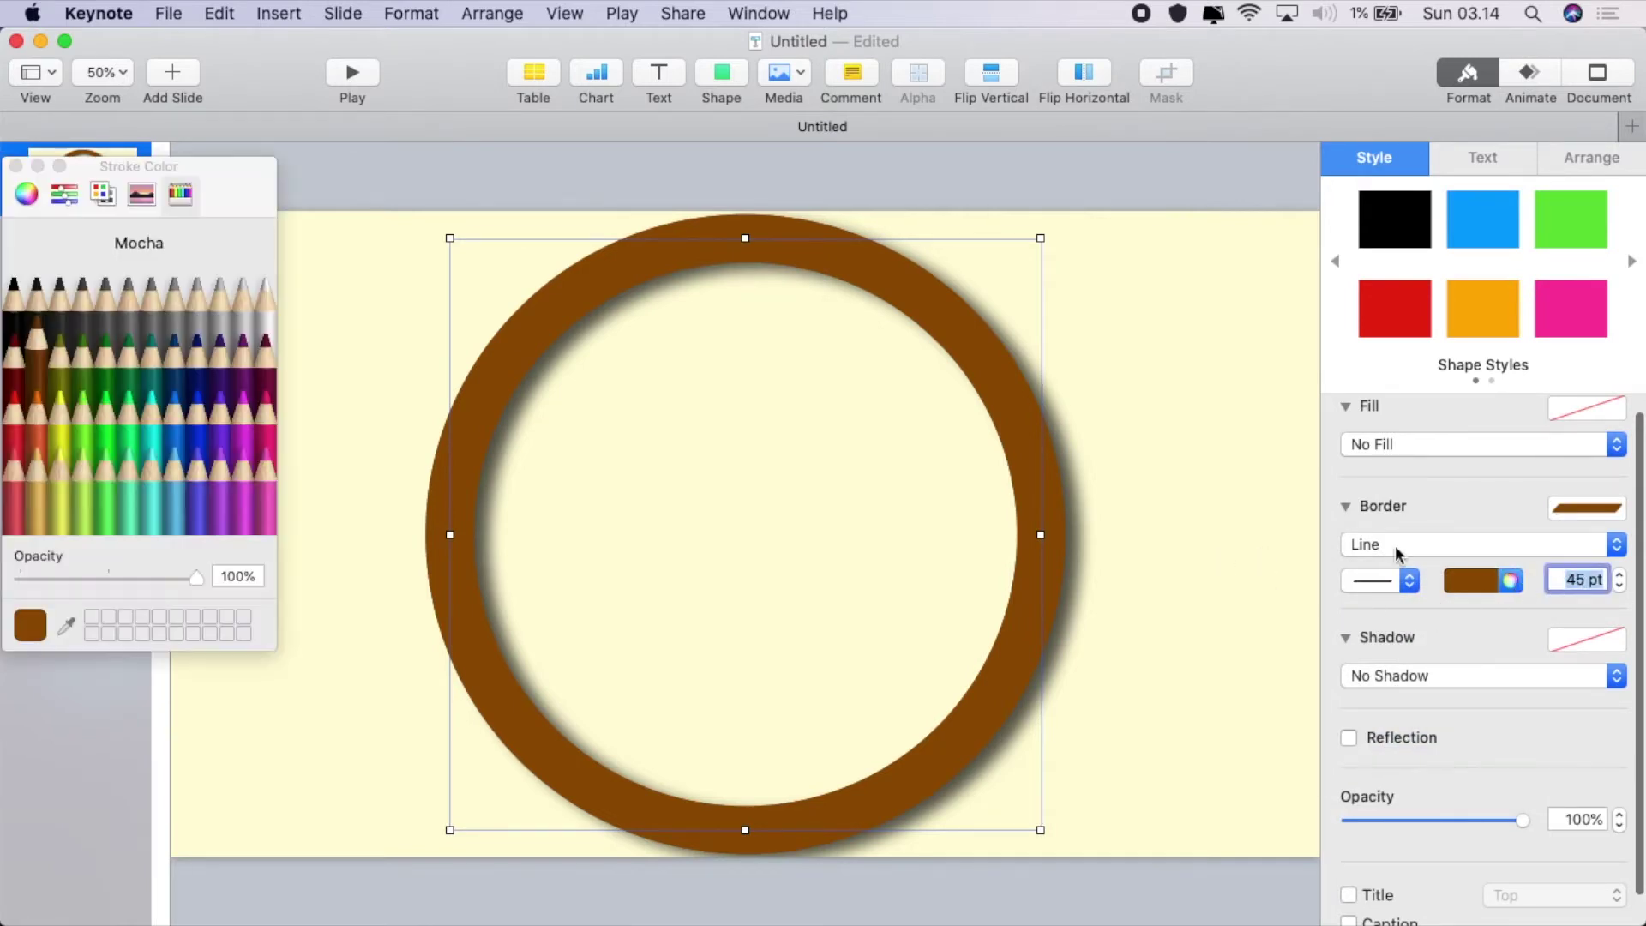
pyautogui.click(23, 357)
pyautogui.click(16, 166)
pyautogui.moveTo(1524, 820); pyautogui.dragTo(1385, 821)
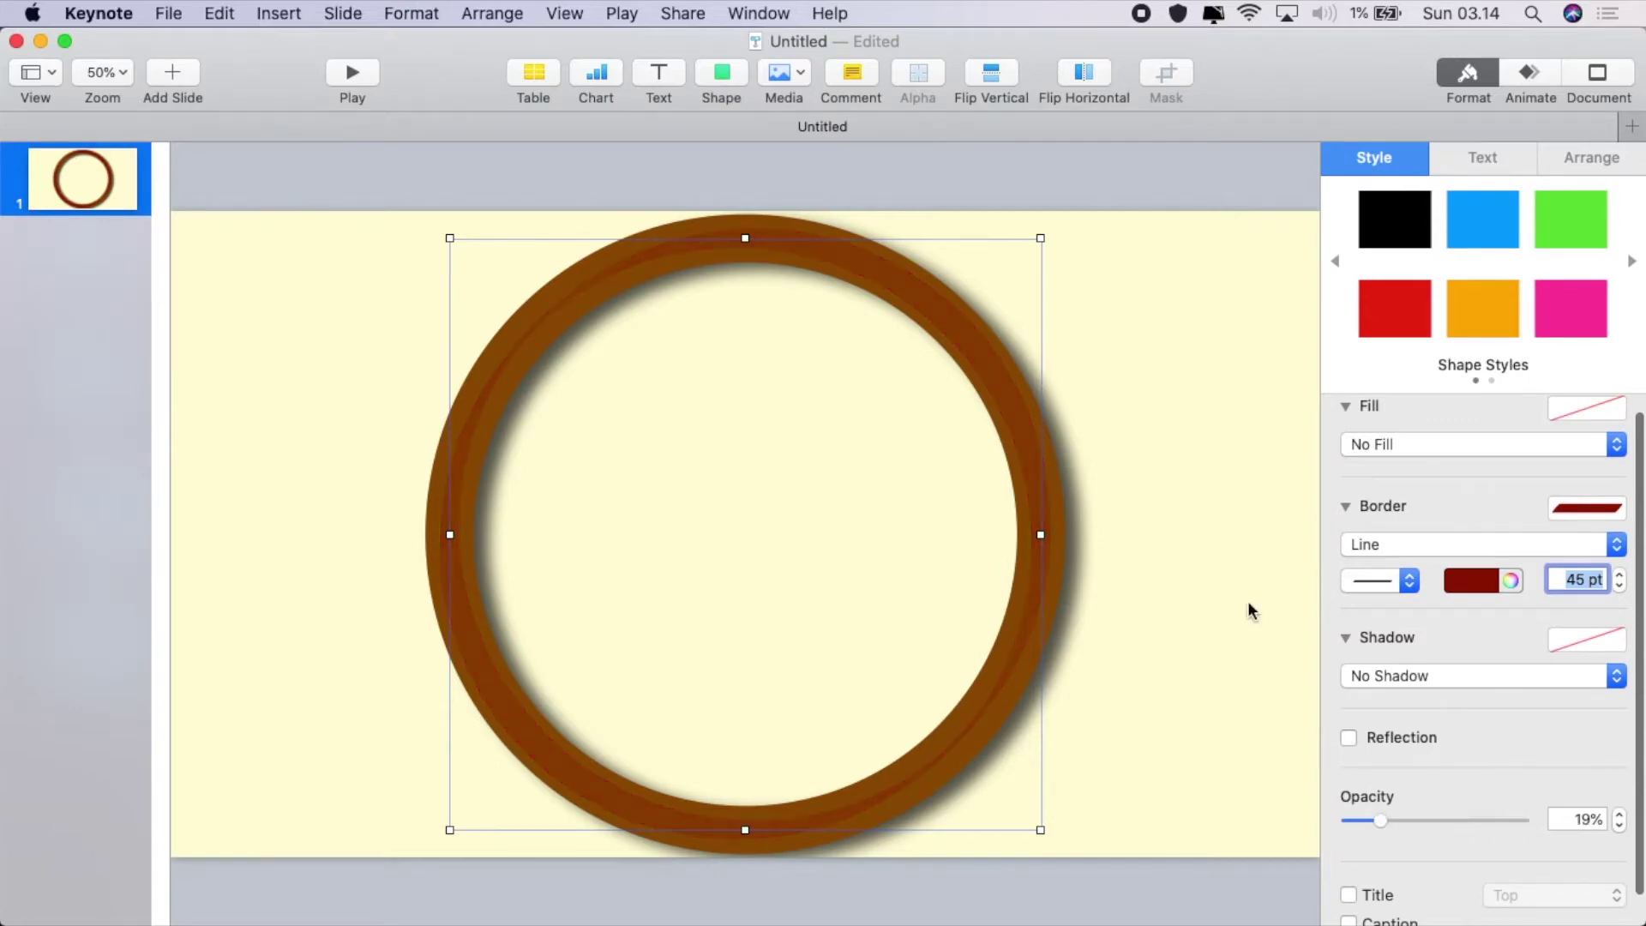
# Group the two overlapping rings into one frame
pyautogui.click(452, 225)
pyautogui.moveTo(453, 224); pyautogui.dragTo(1132, 750)
pyautogui.rightClick(1029, 540)
pyautogui.click(1067, 429)
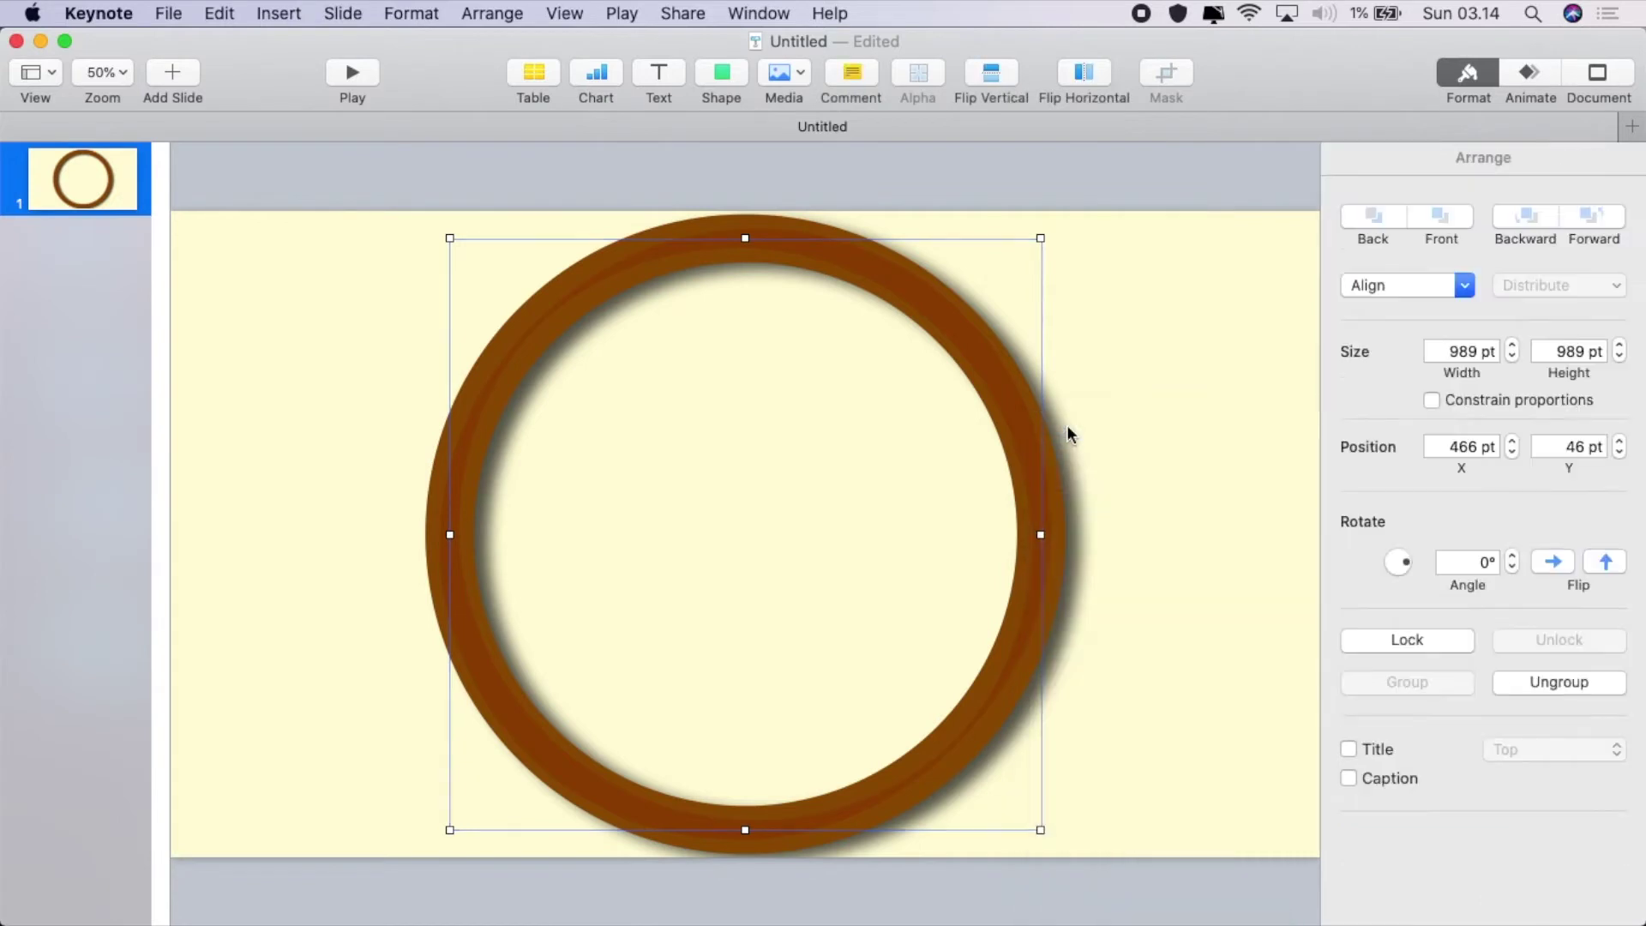
# Insert a circle and enlarge it from the centre to fill the inside of the brown ring frame
pyautogui.click(717, 79)
pyautogui.click(911, 261)
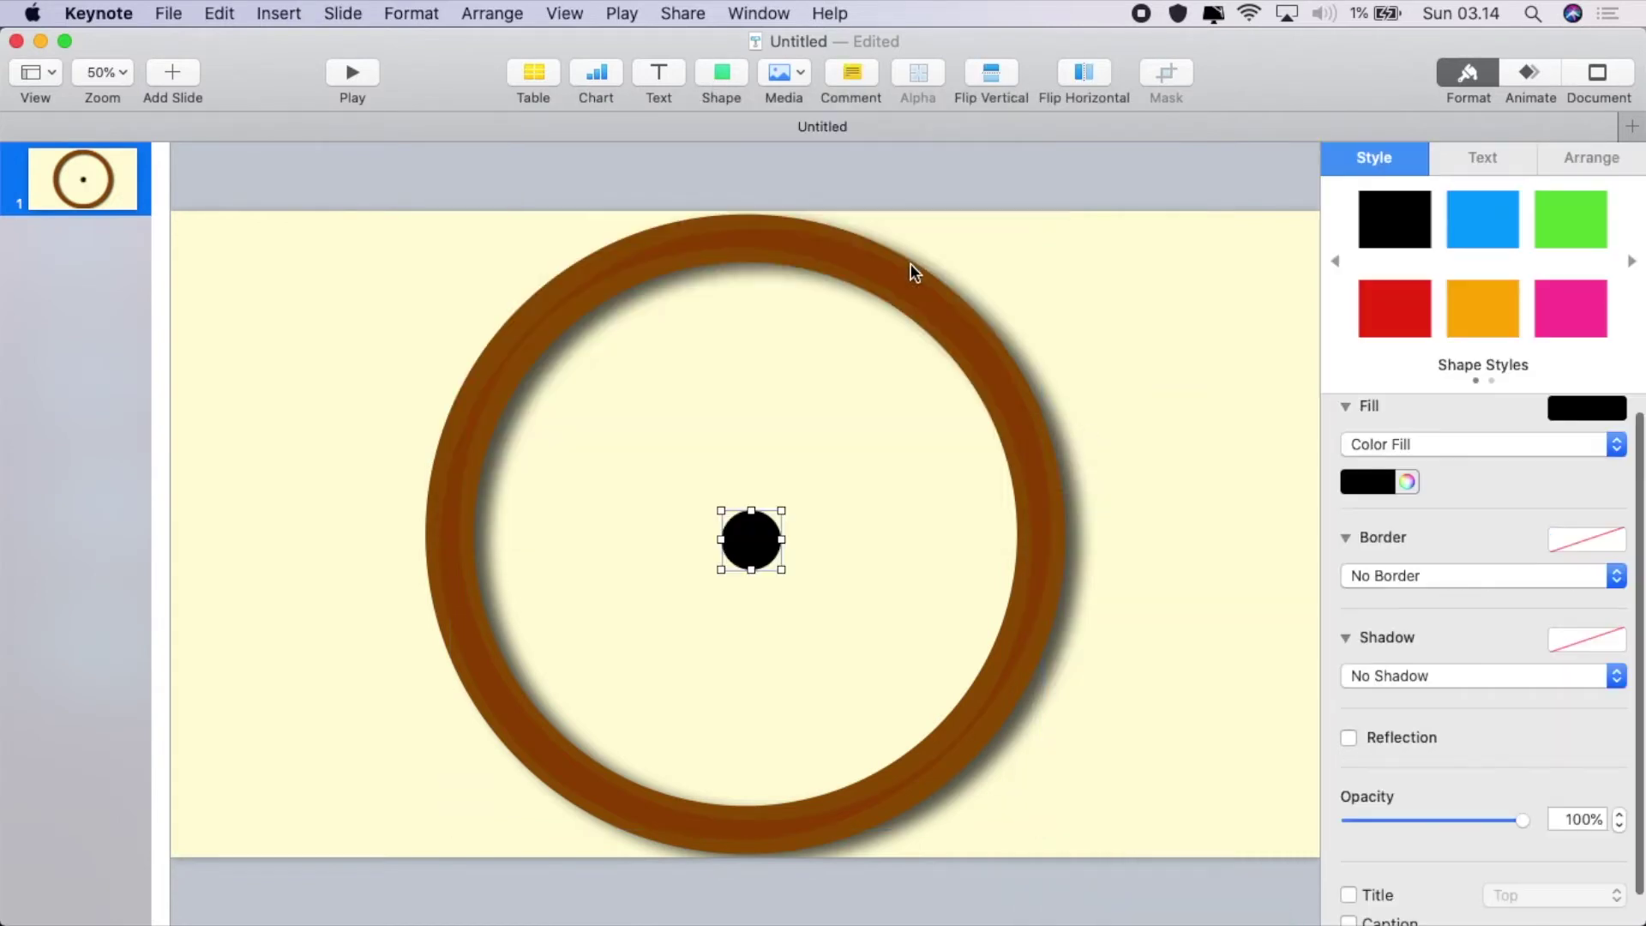
pyautogui.moveTo(774, 549); pyautogui.dragTo(1084, 323)
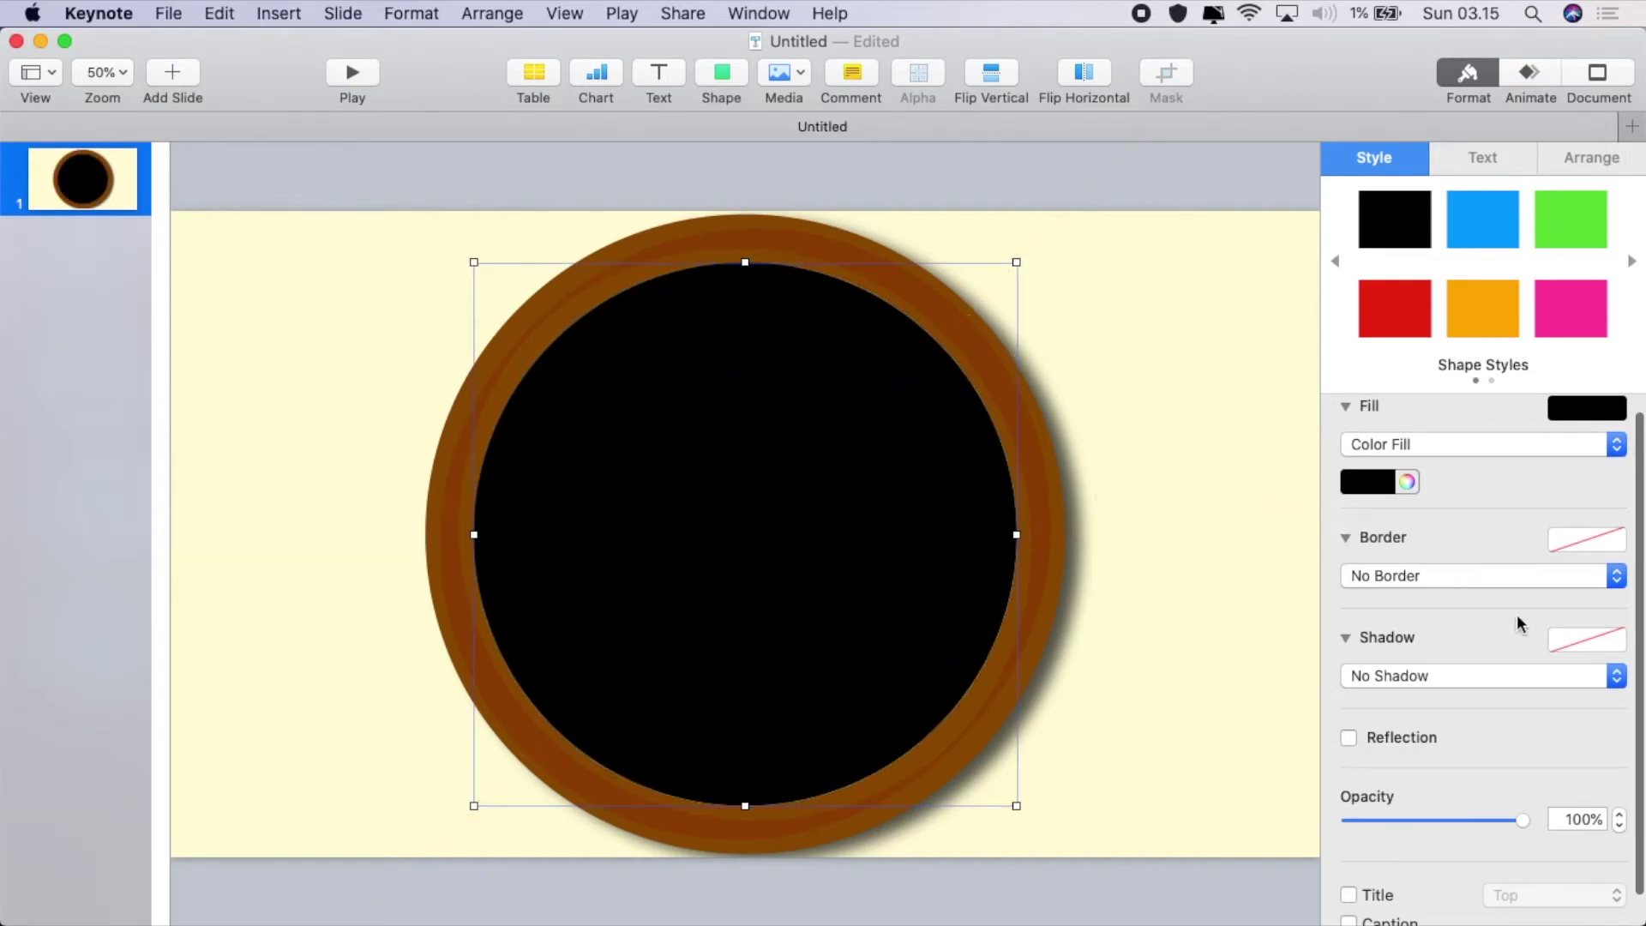
# Fill the inner circle with a pale yellow slightly deeper than the slide background
pyautogui.click(1406, 481)
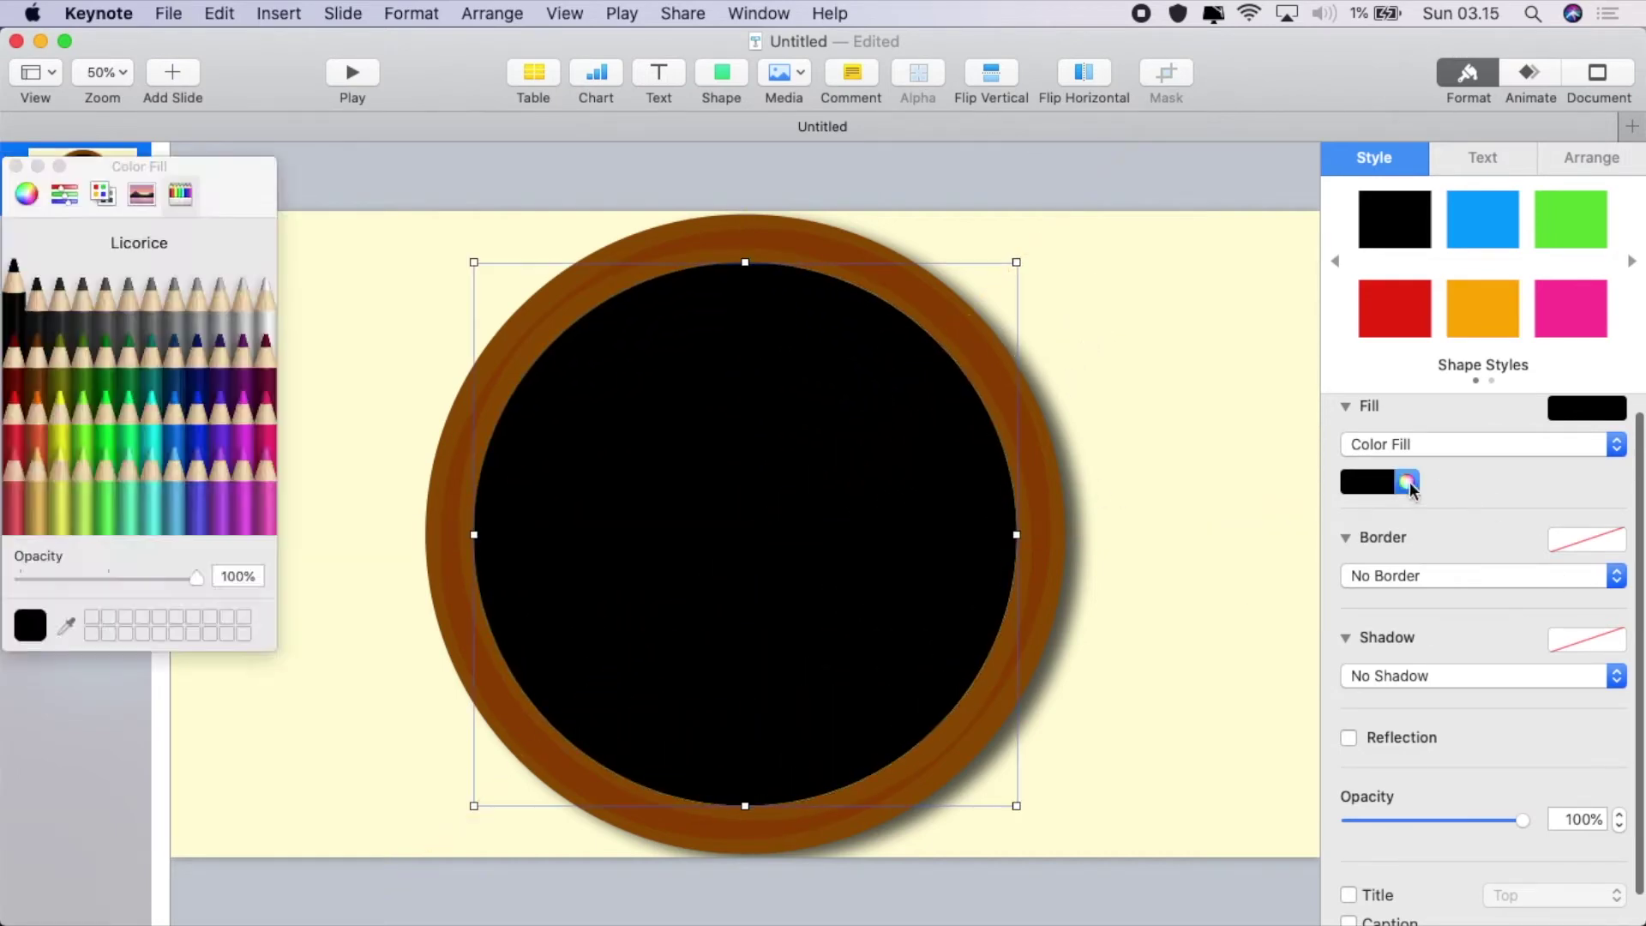
pyautogui.click(64, 498)
pyautogui.click(27, 195)
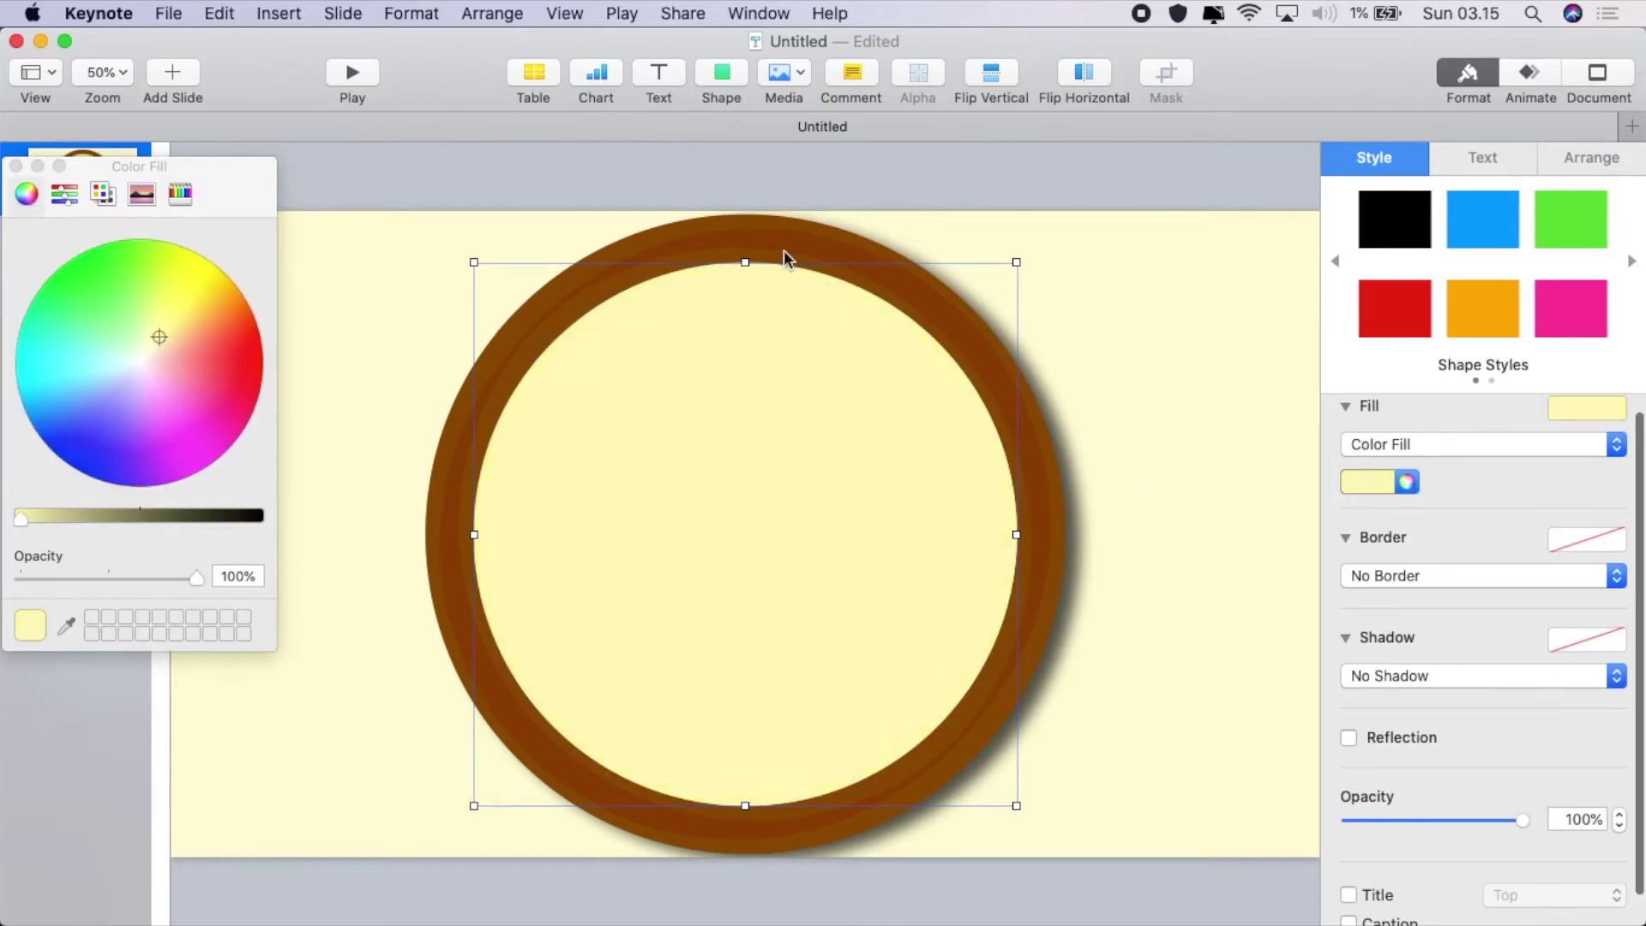
# Group the pale yellow circle with the brown ring frame
pyautogui.click(1132, 331)
pyautogui.moveTo(720, 481); pyautogui.dragTo(731, 481)
pyautogui.click(474, 243)
pyautogui.moveTo(412, 221); pyautogui.dragTo(940, 522)
pyautogui.rightClick(927, 476)
pyautogui.click(969, 489)
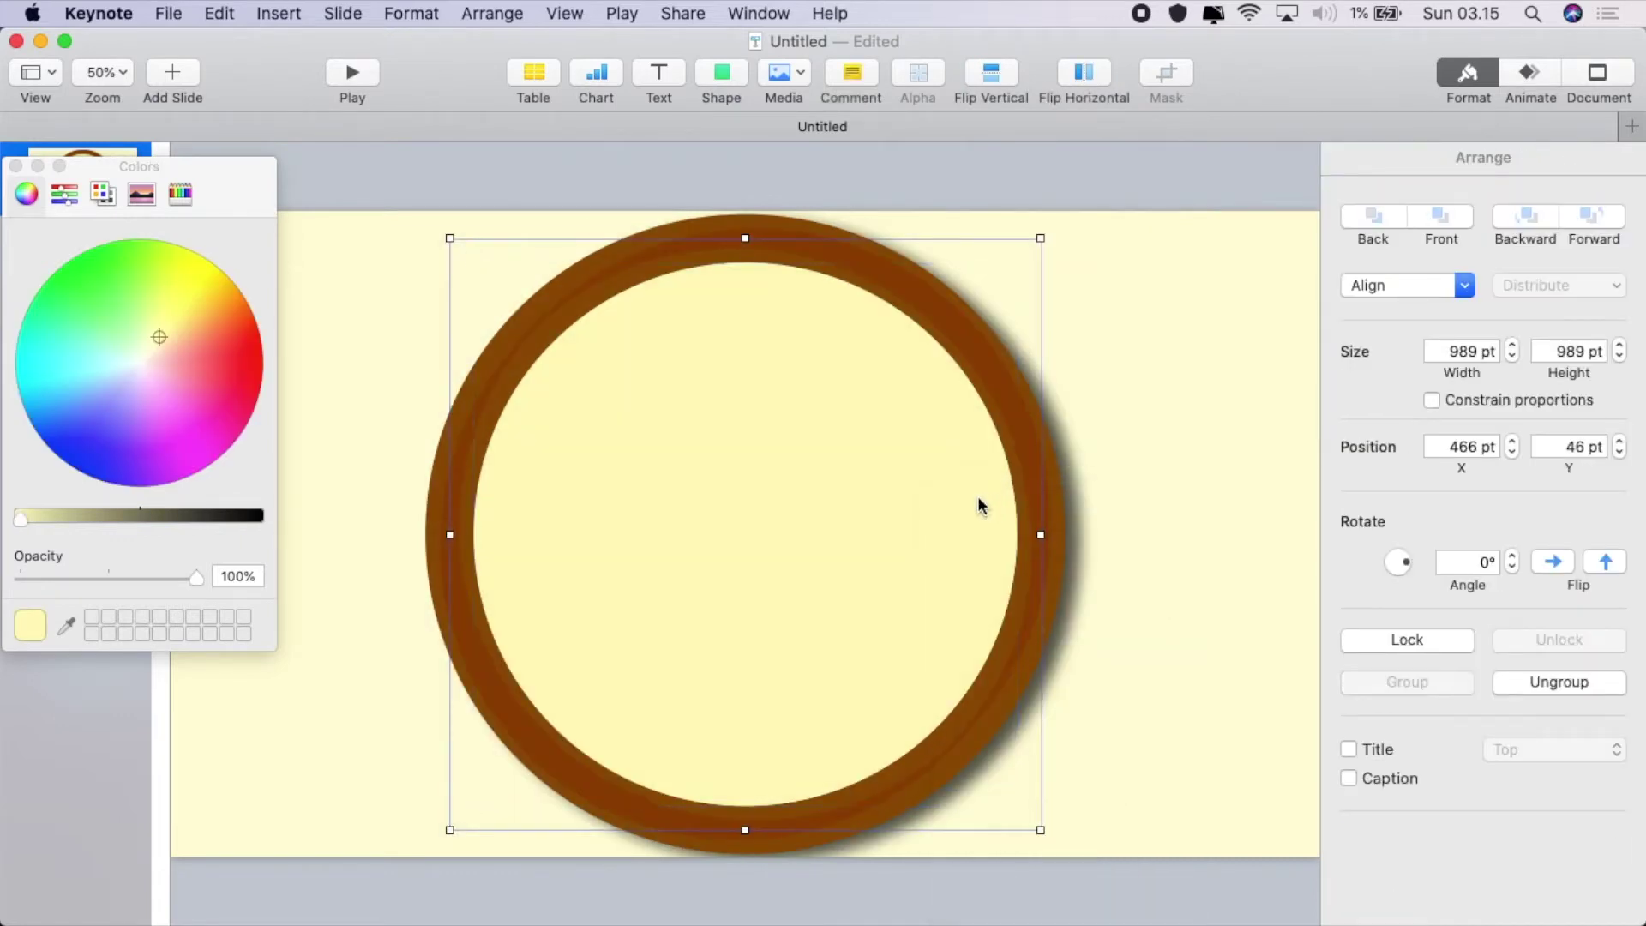
pyautogui.click(16, 166)
# Insert a small circle at the centre of the face and make it mostly transparent
pyautogui.click(720, 79)
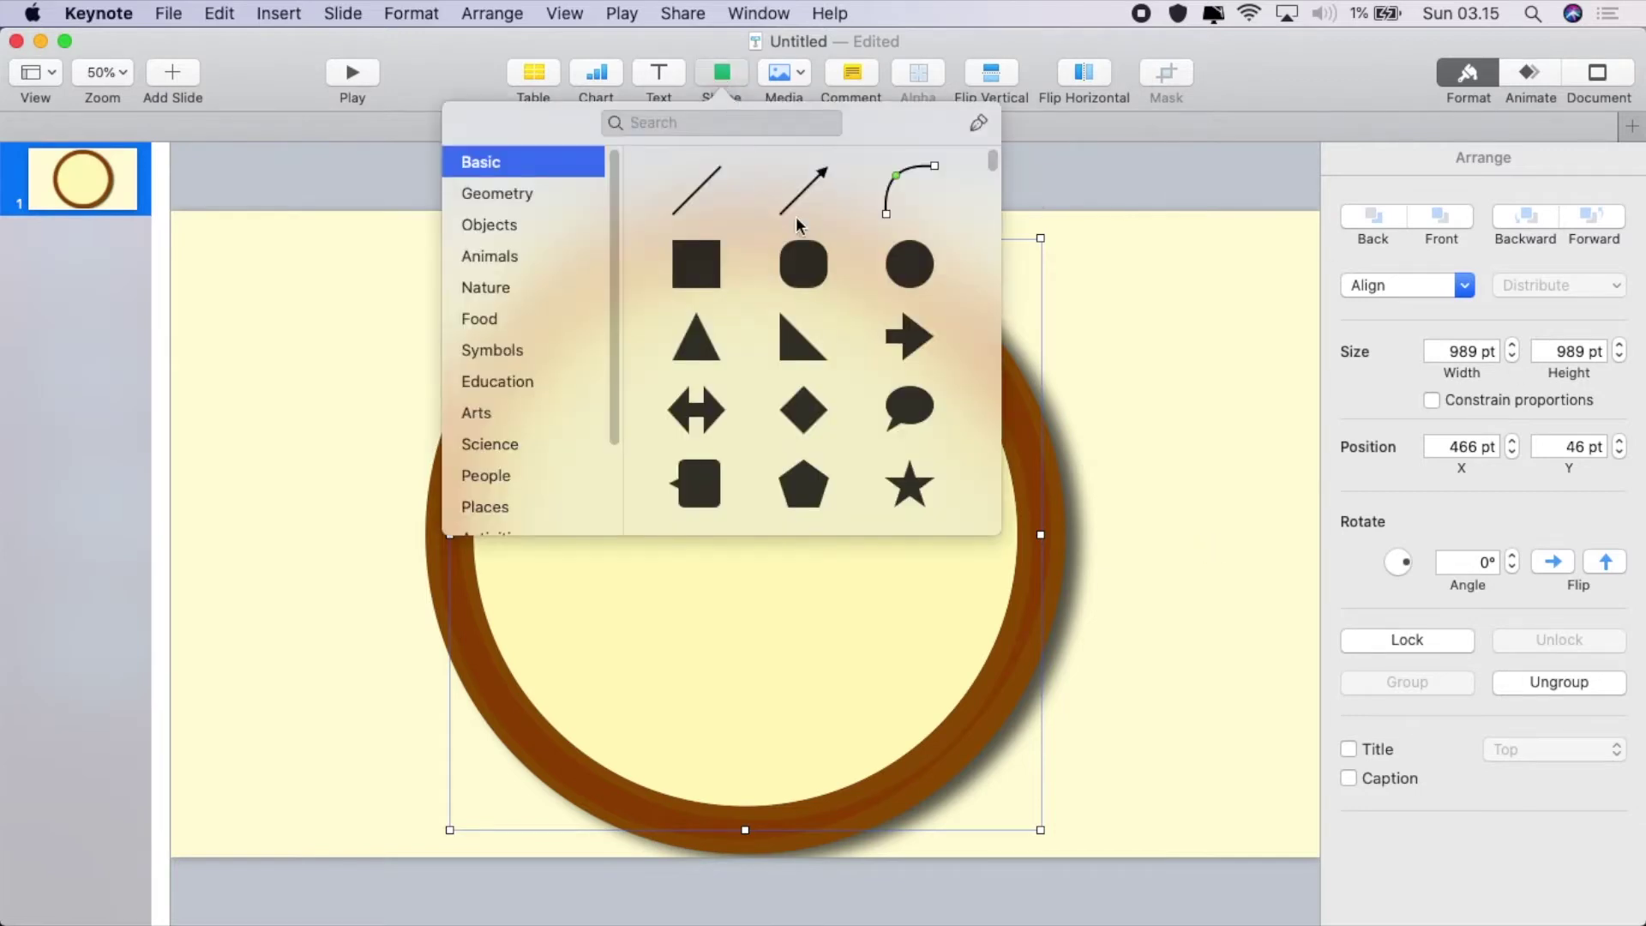
pyautogui.click(909, 262)
pyautogui.moveTo(1506, 825); pyautogui.dragTo(1380, 819)
pyautogui.click(1216, 670)
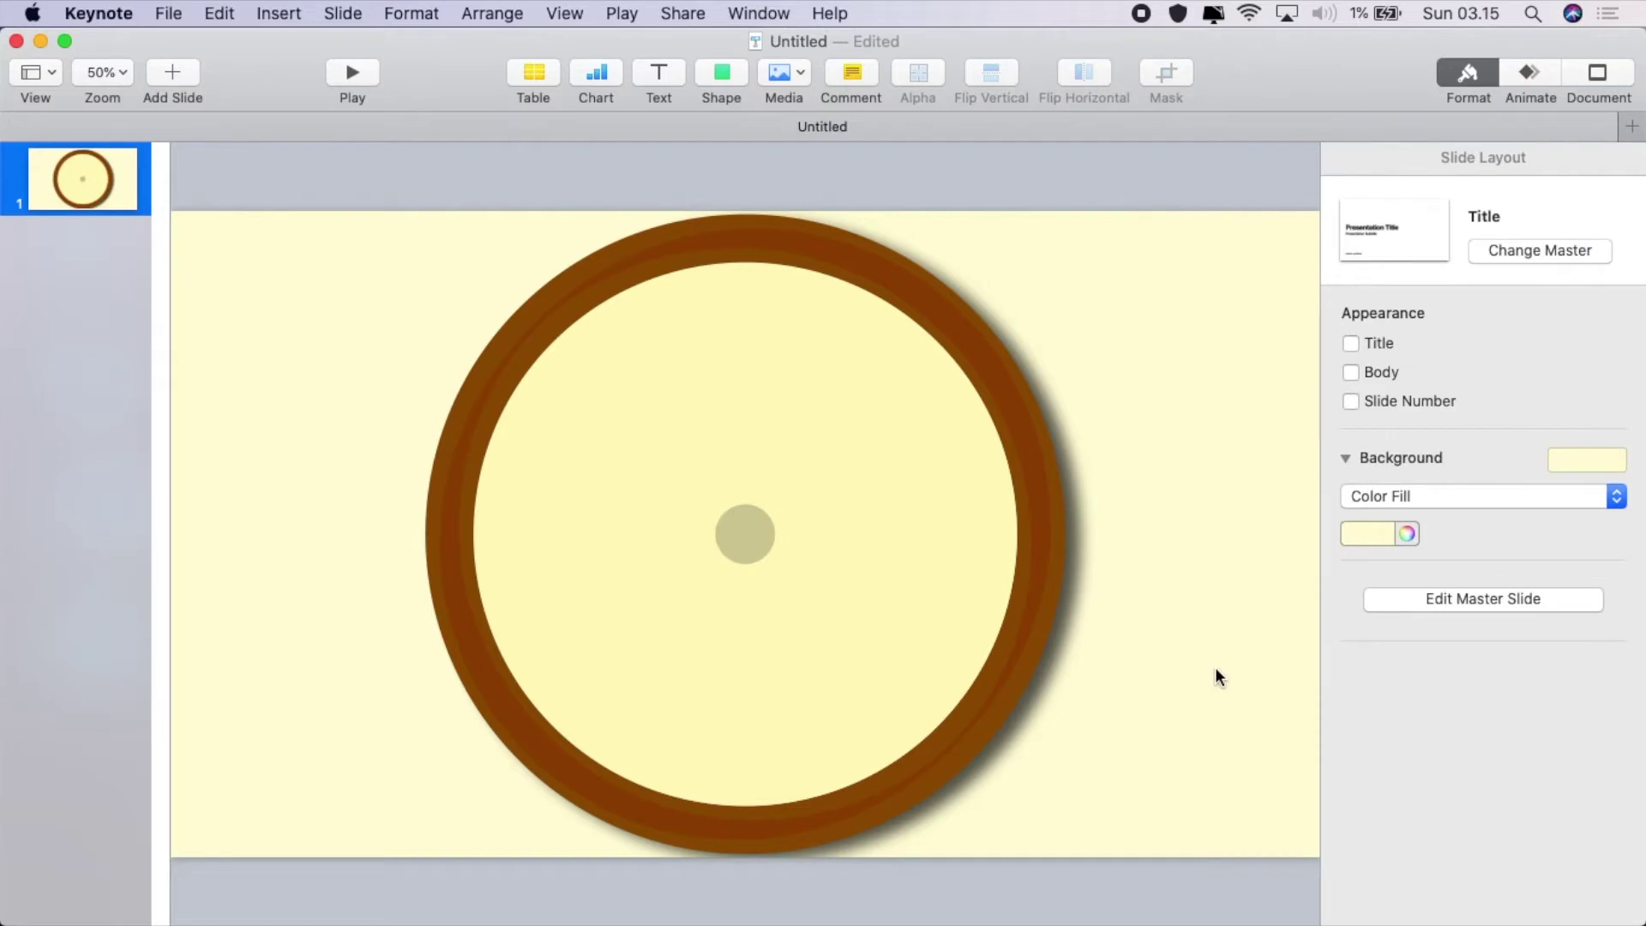
# Insert a straight line with a 13 pt stroke and move it beside the small centre circle
pyautogui.click(718, 74)
pyautogui.click(712, 182)
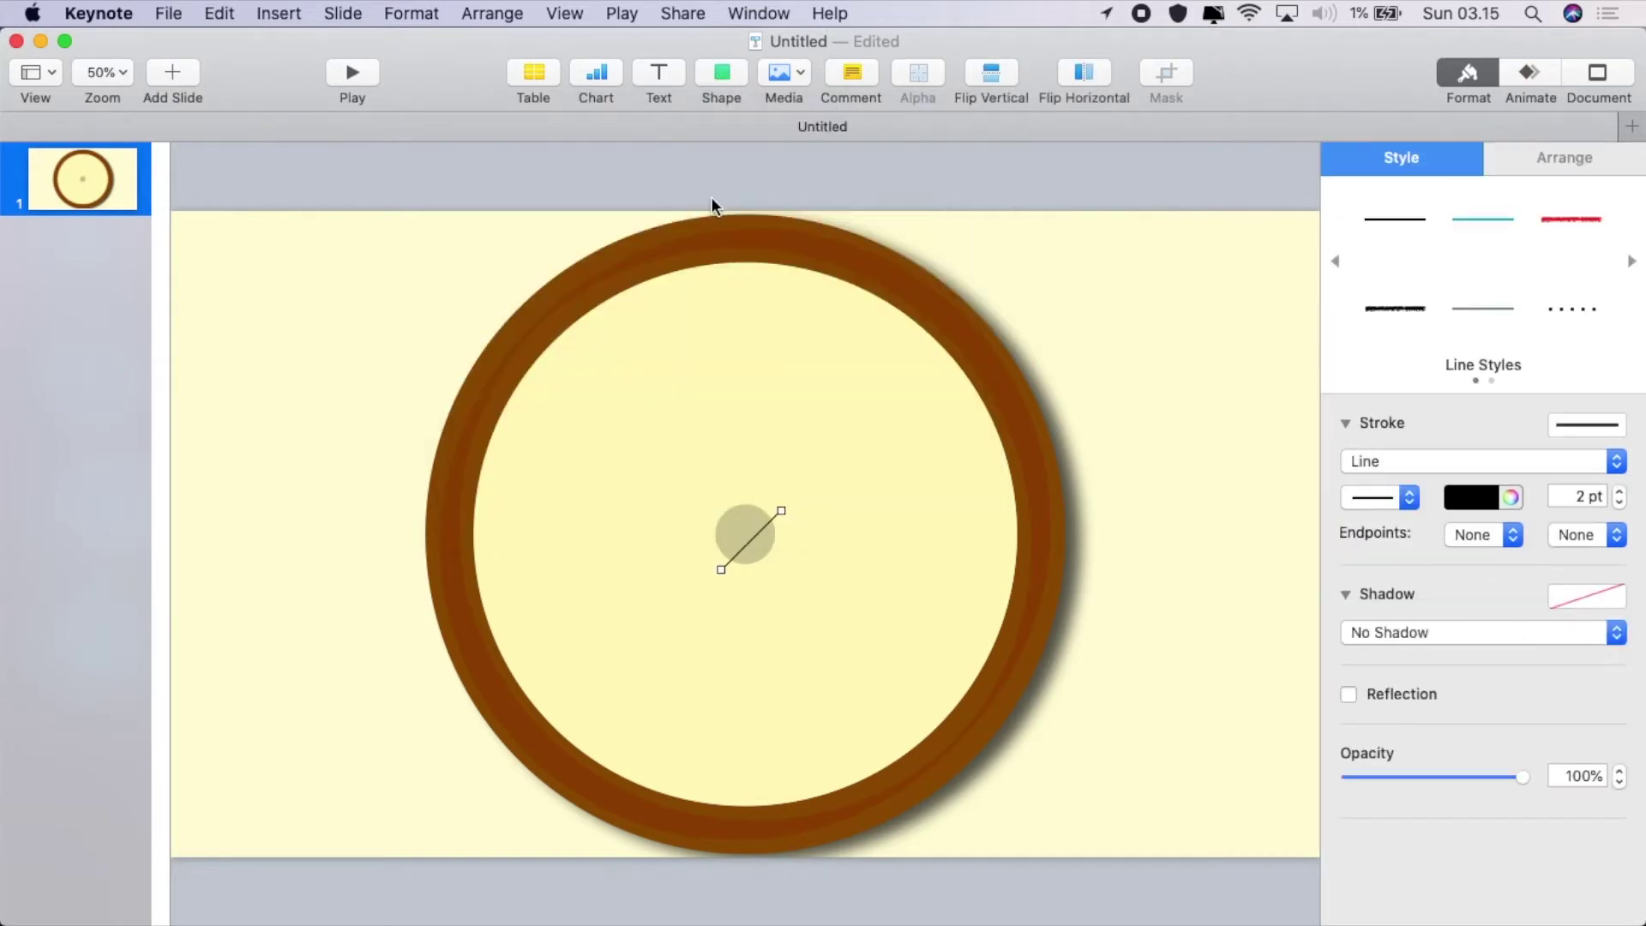
pyautogui.click(1620, 490)
pyautogui.moveTo(1619, 491); pyautogui.dragTo(1619, 494)
pyautogui.moveTo(748, 540); pyautogui.dragTo(841, 534)
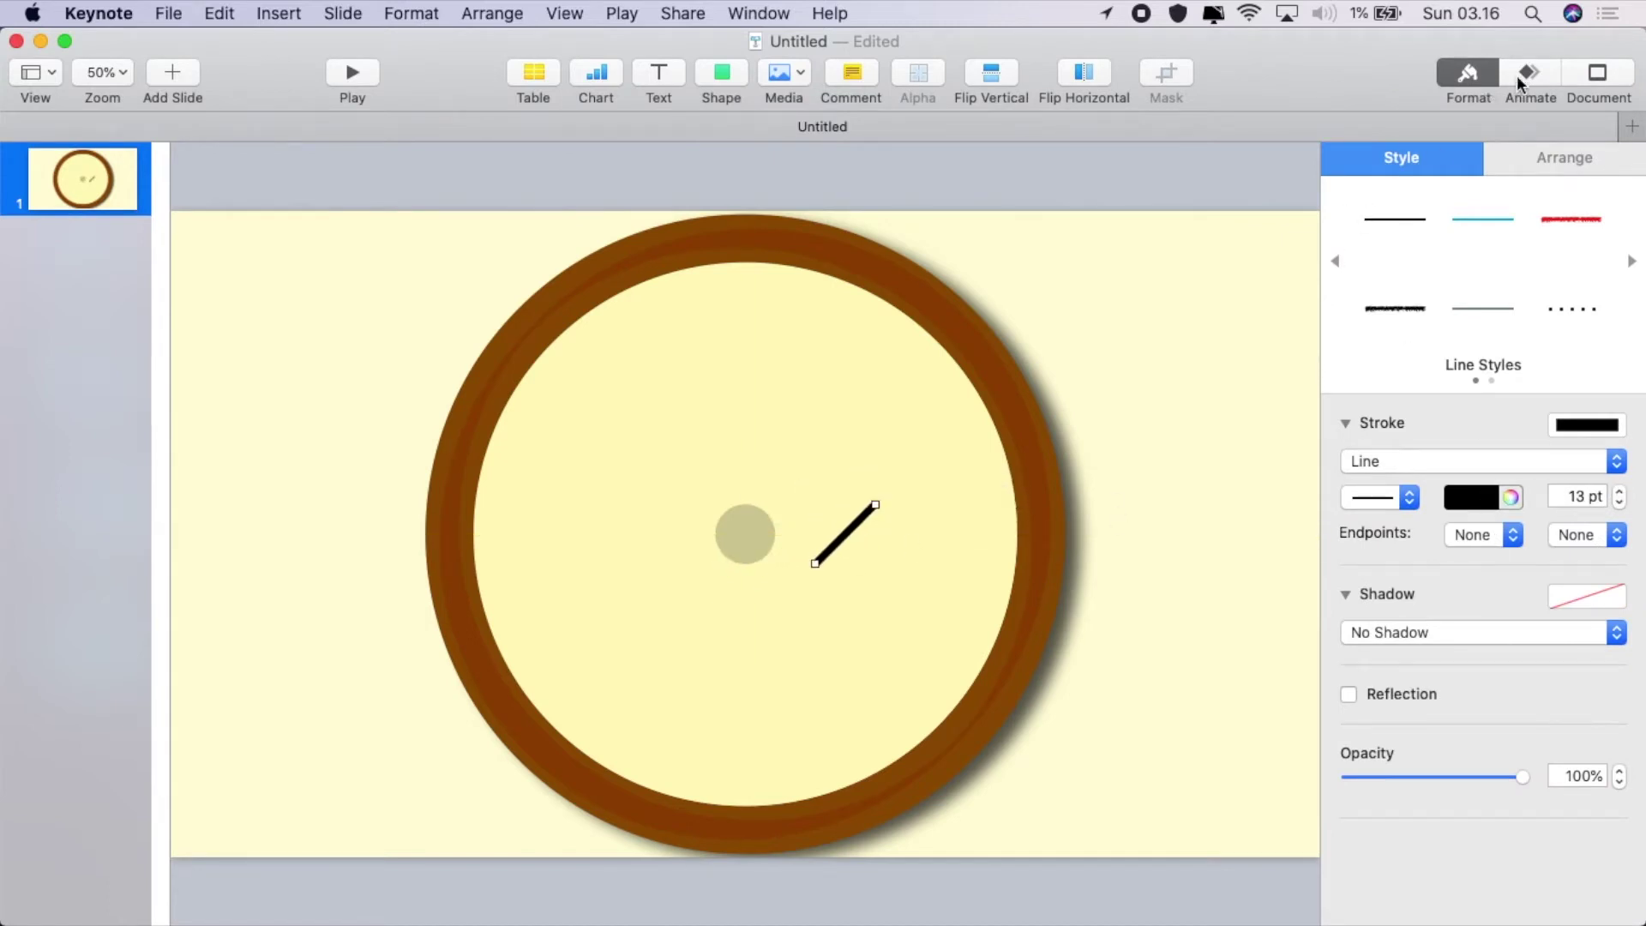
# Rotate the line to 90° and place it upright with its lower end at the face's centre
pyautogui.click(1543, 158)
pyautogui.click(1499, 525)
pyautogui.write('0')
pyautogui.press('Return')
pyautogui.write('90')
pyautogui.press('Return')
pyautogui.moveTo(846, 532); pyautogui.dragTo(694, 489)
# Extend the vertical line's upper end into the brown ring, to Y 24 pt
pyautogui.scroll(3, 797, 497)
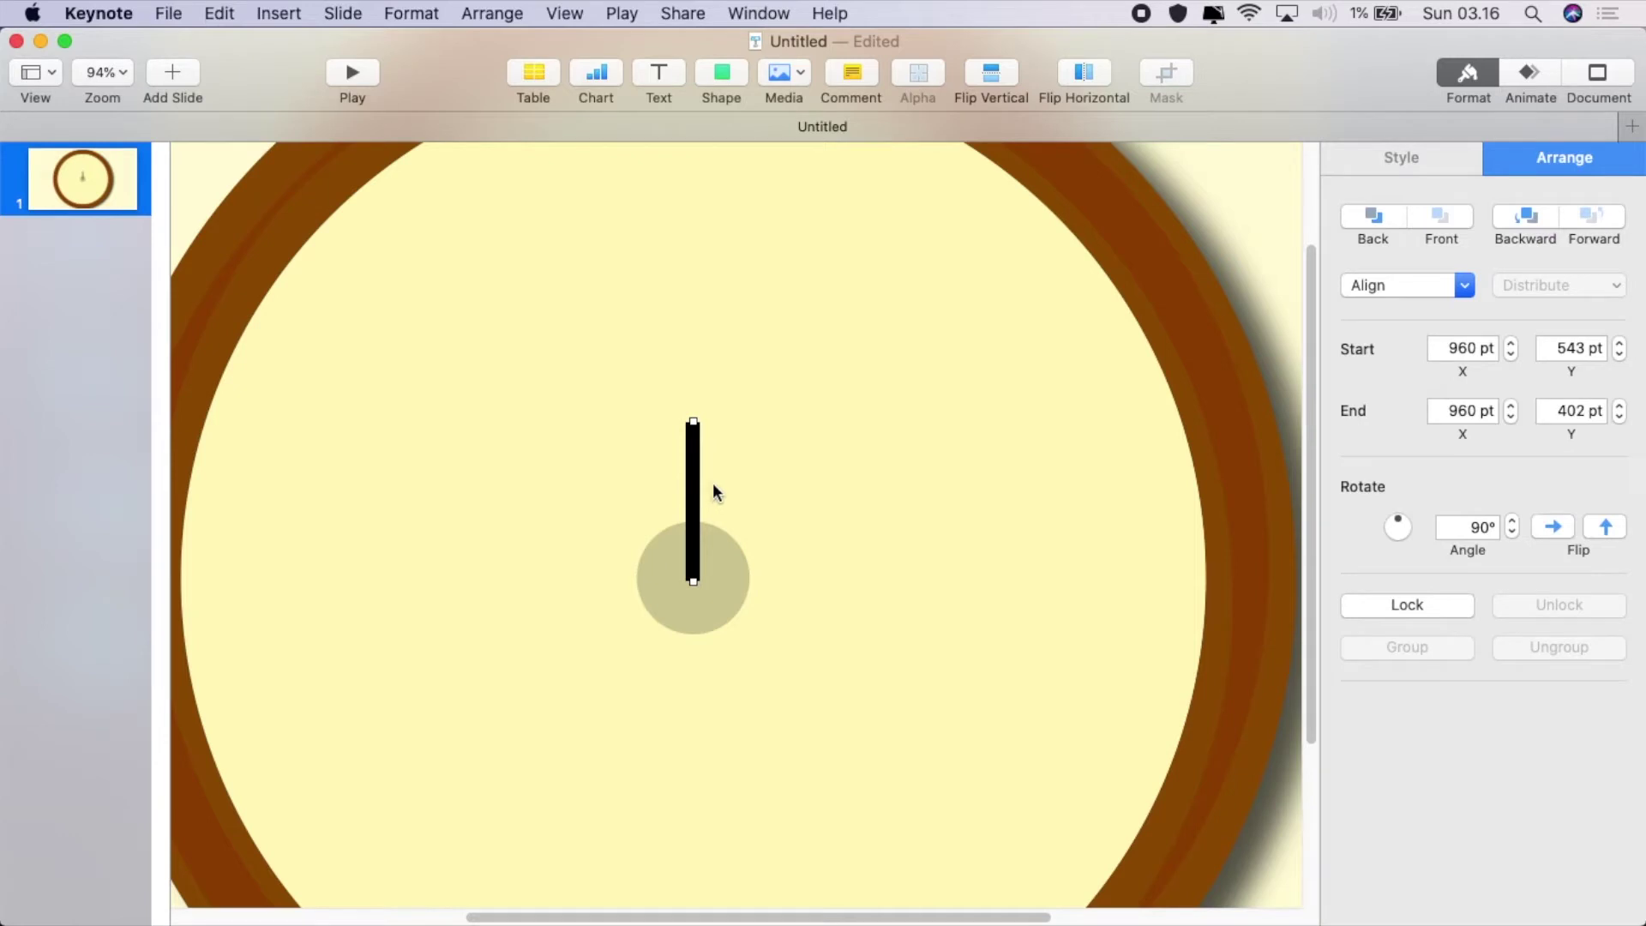
pyautogui.scroll(3, 714, 491)
pyautogui.moveTo(693, 593); pyautogui.dragTo(697, 165)
pyautogui.scroll(-3, 804, 480)
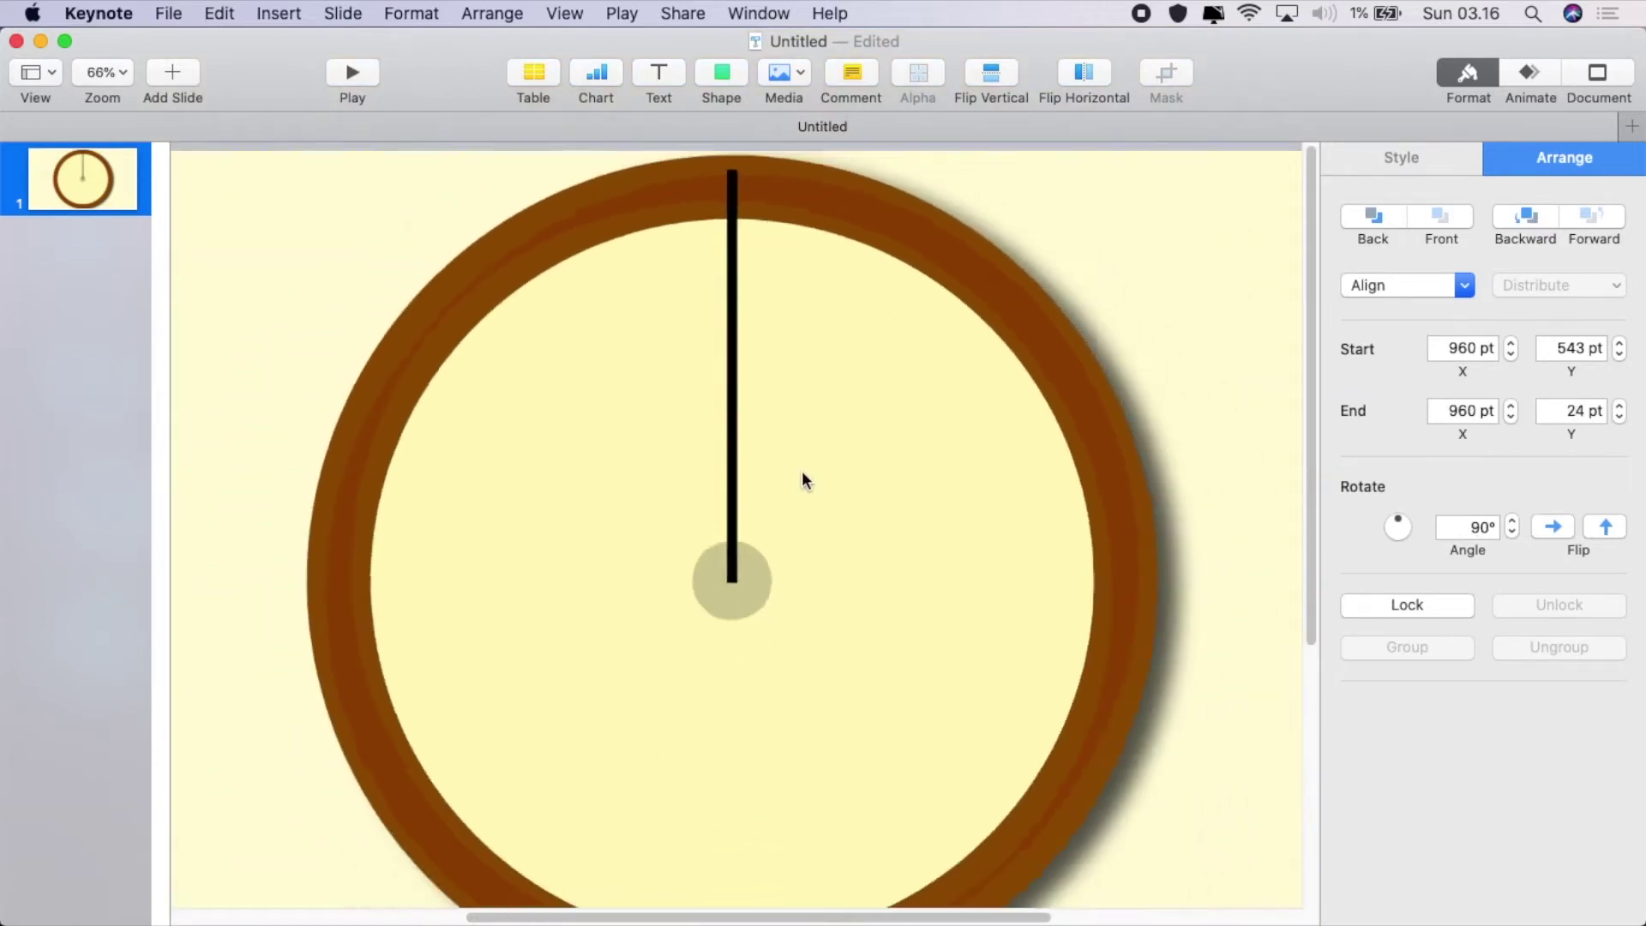
pyautogui.scroll(-2, 804, 480)
# Insert a 100 pt circle at the face's centre and group it with the vertical line
pyautogui.click(721, 72)
pyautogui.click(908, 266)
pyautogui.moveTo(753, 533); pyautogui.dragTo(747, 528)
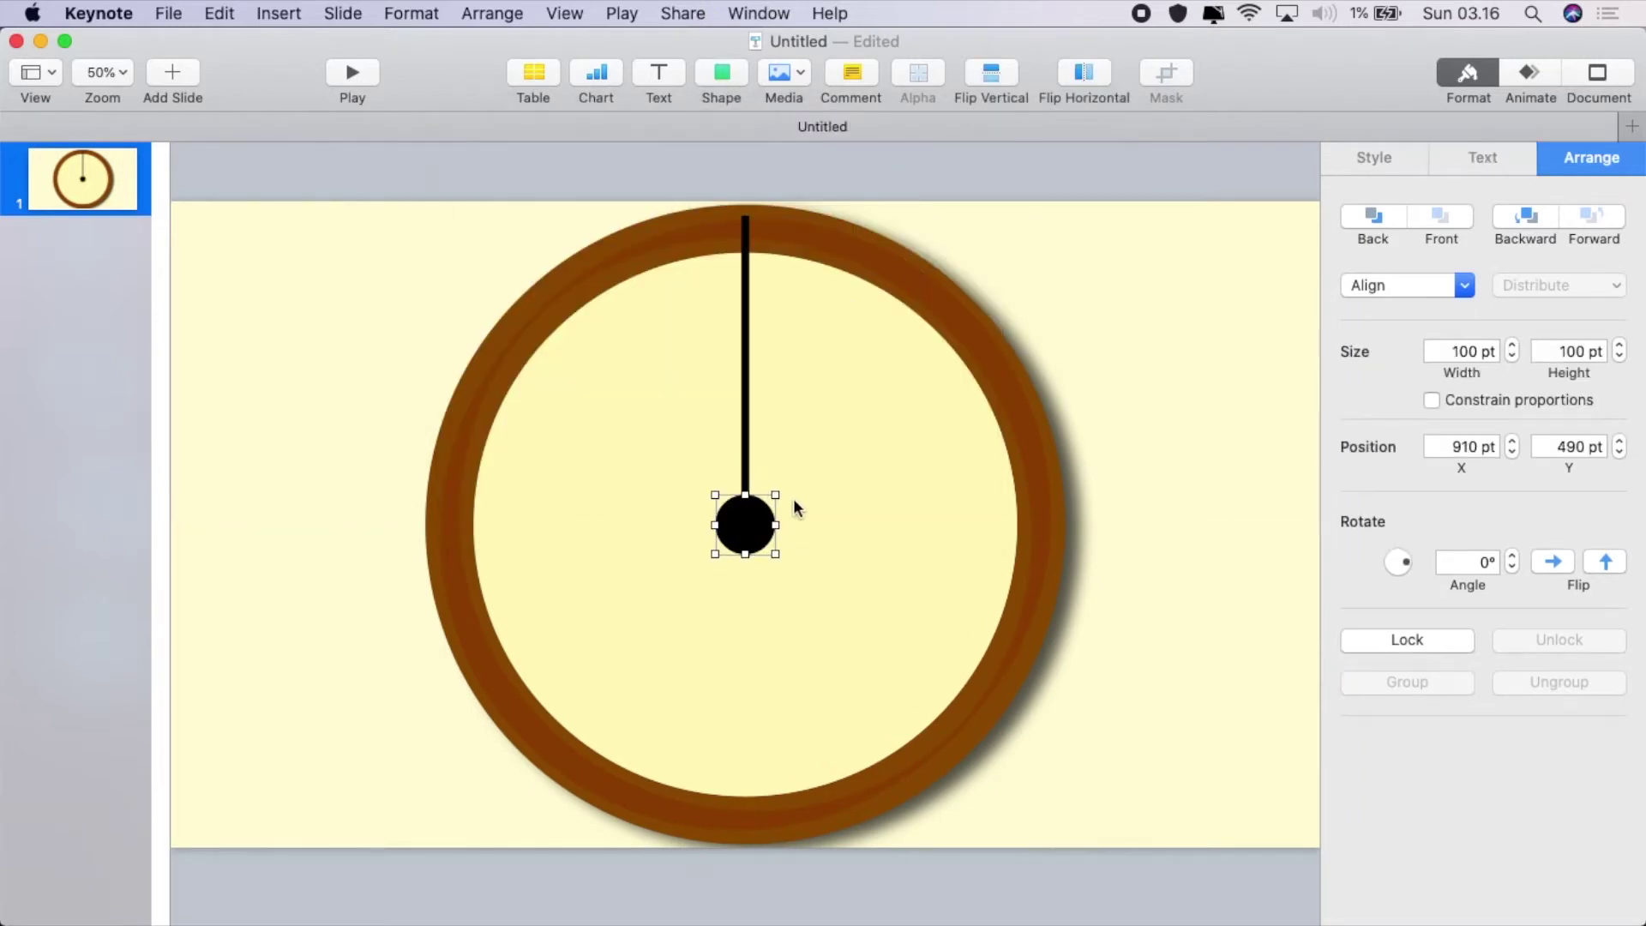
pyautogui.keyDown('shift'); pyautogui.click(744, 358); pyautogui.keyUp('shift')
pyautogui.rightClick(746, 356)
pyautogui.click(793, 371)
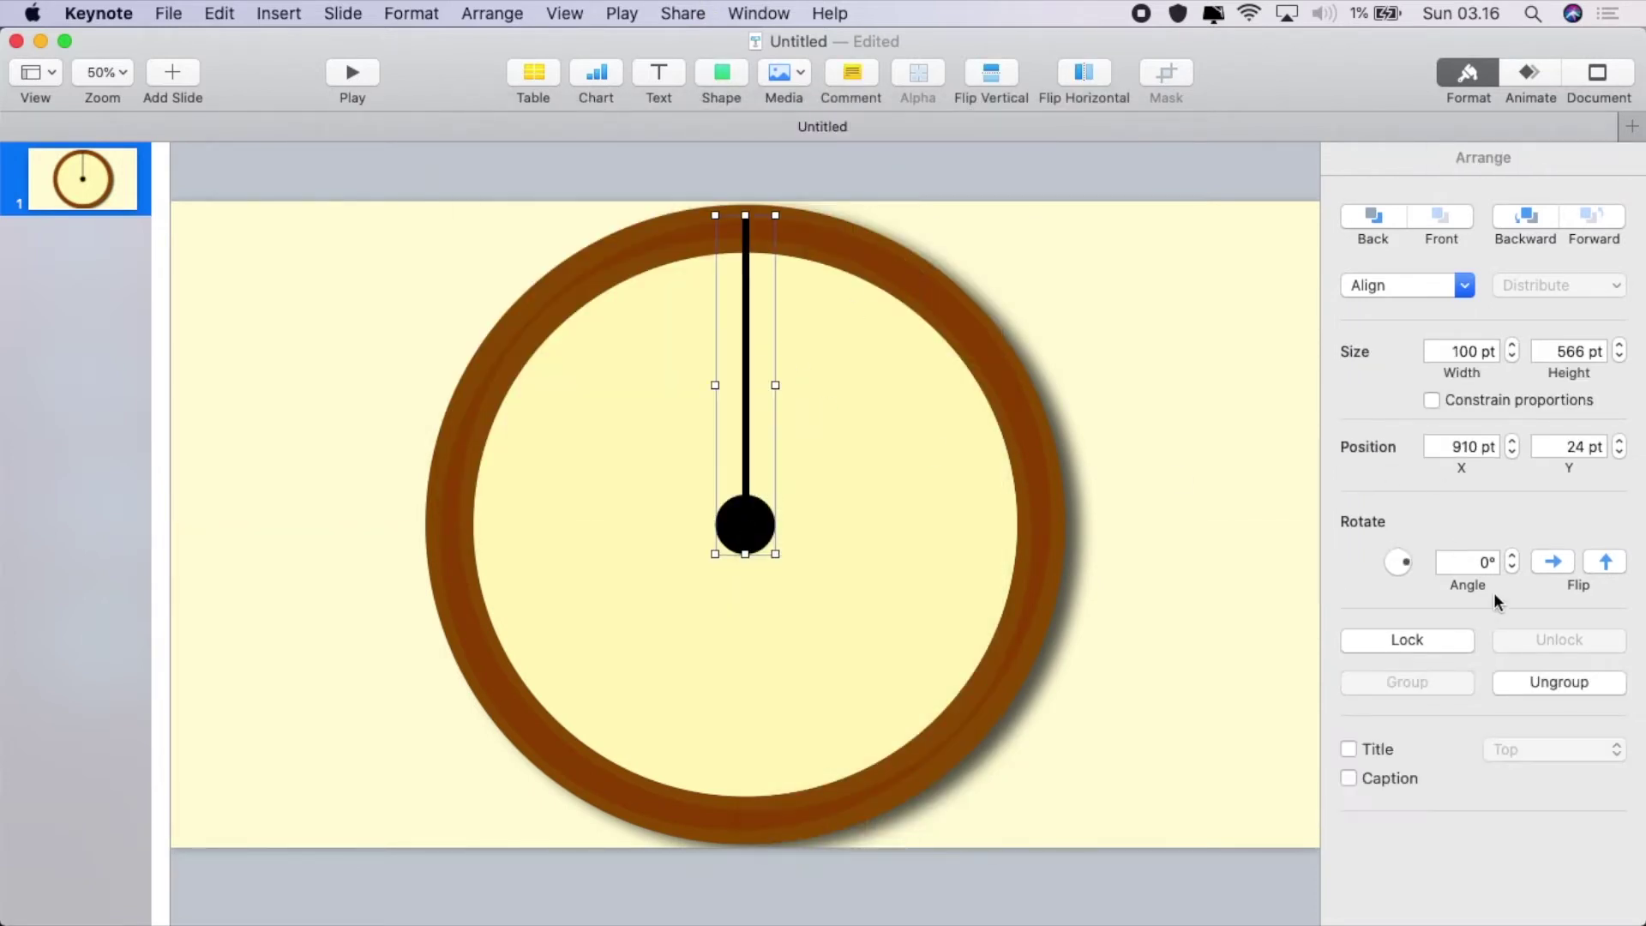
pyautogui.click(1512, 569)
pyautogui.click(1512, 568)
pyautogui.click(1512, 557)
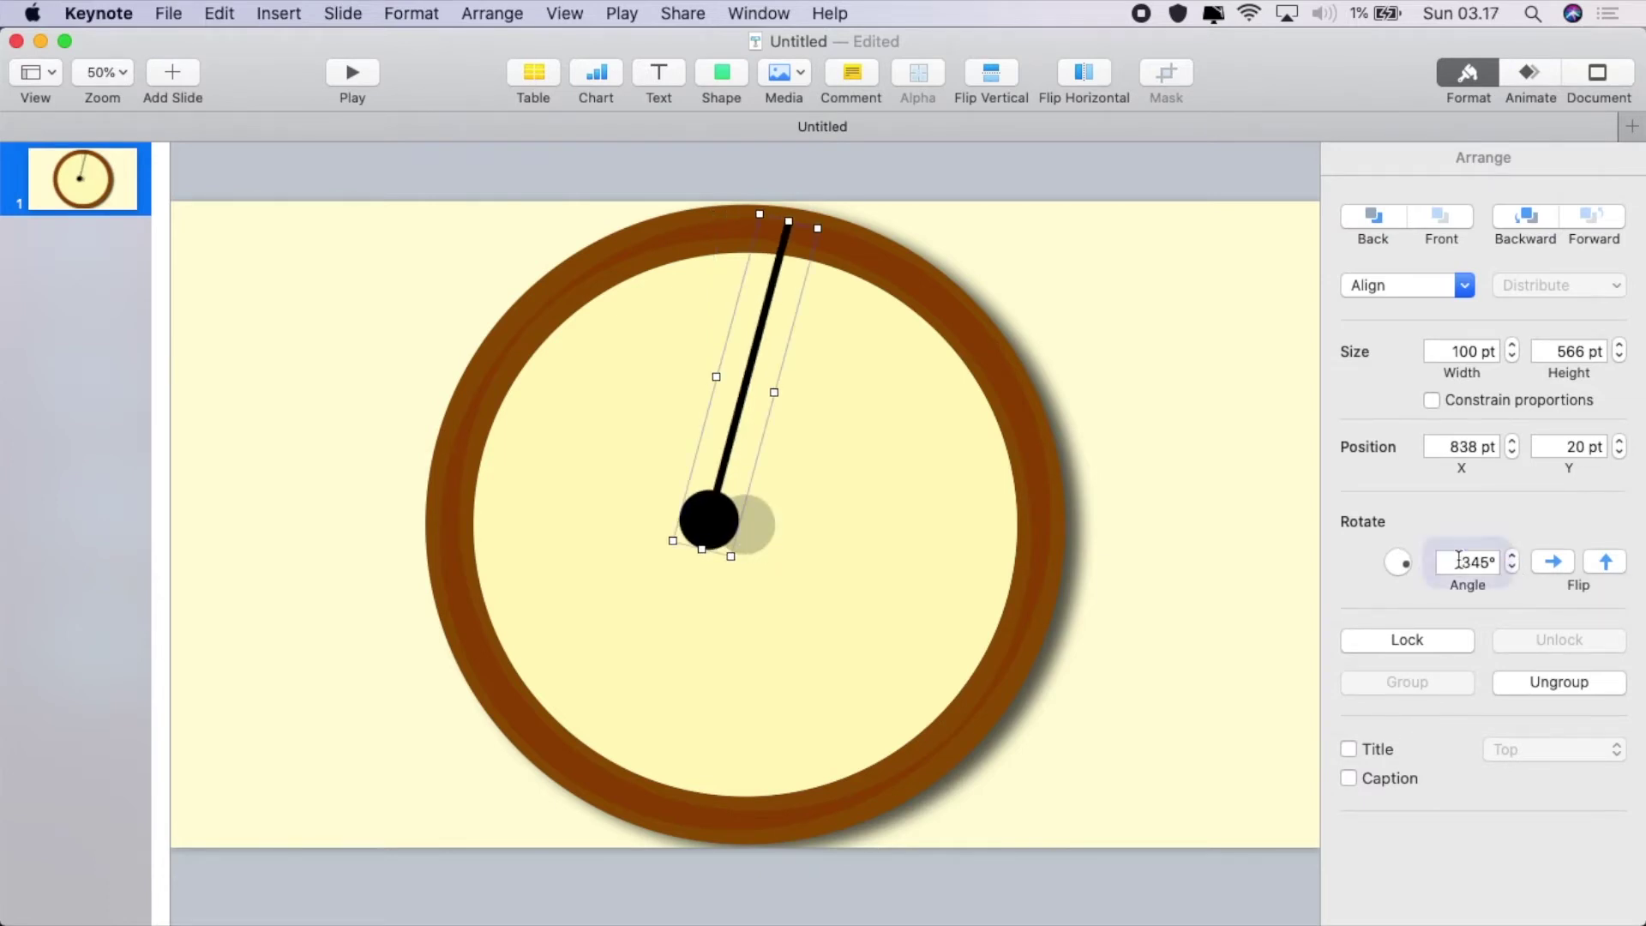
pyautogui.click(1512, 557)
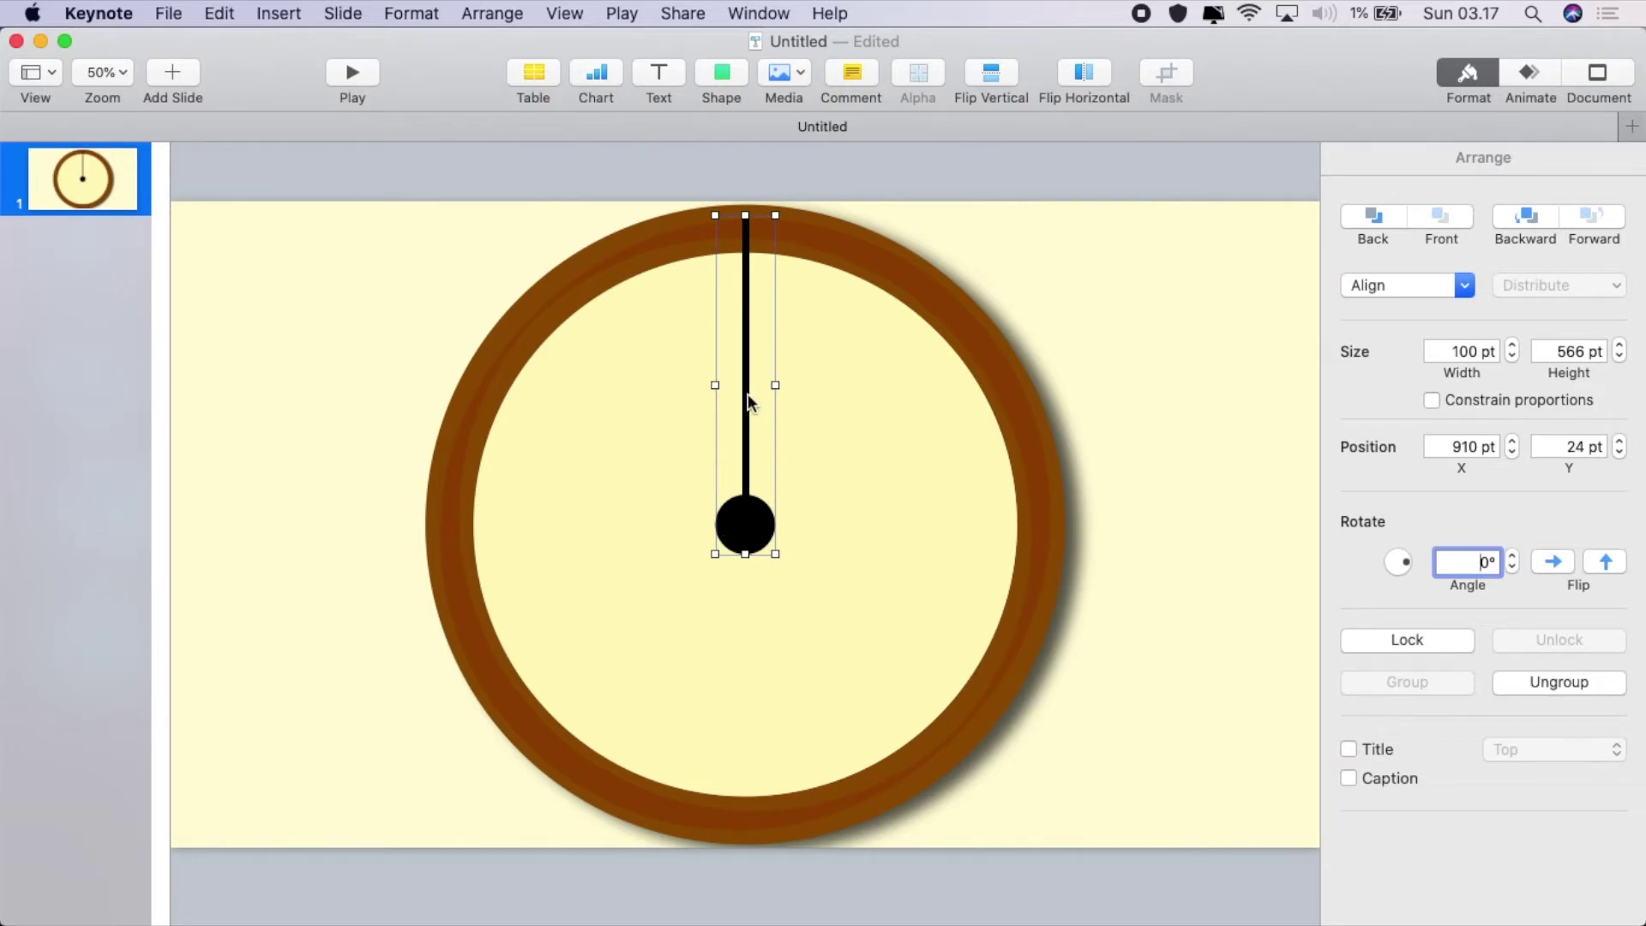
# Duplicate the line-and-circle group and align the copy exactly over the original
pyautogui.rightClick(767, 422)
pyautogui.click(738, 517)
pyautogui.click(738, 522)
pyautogui.rightClick(738, 525)
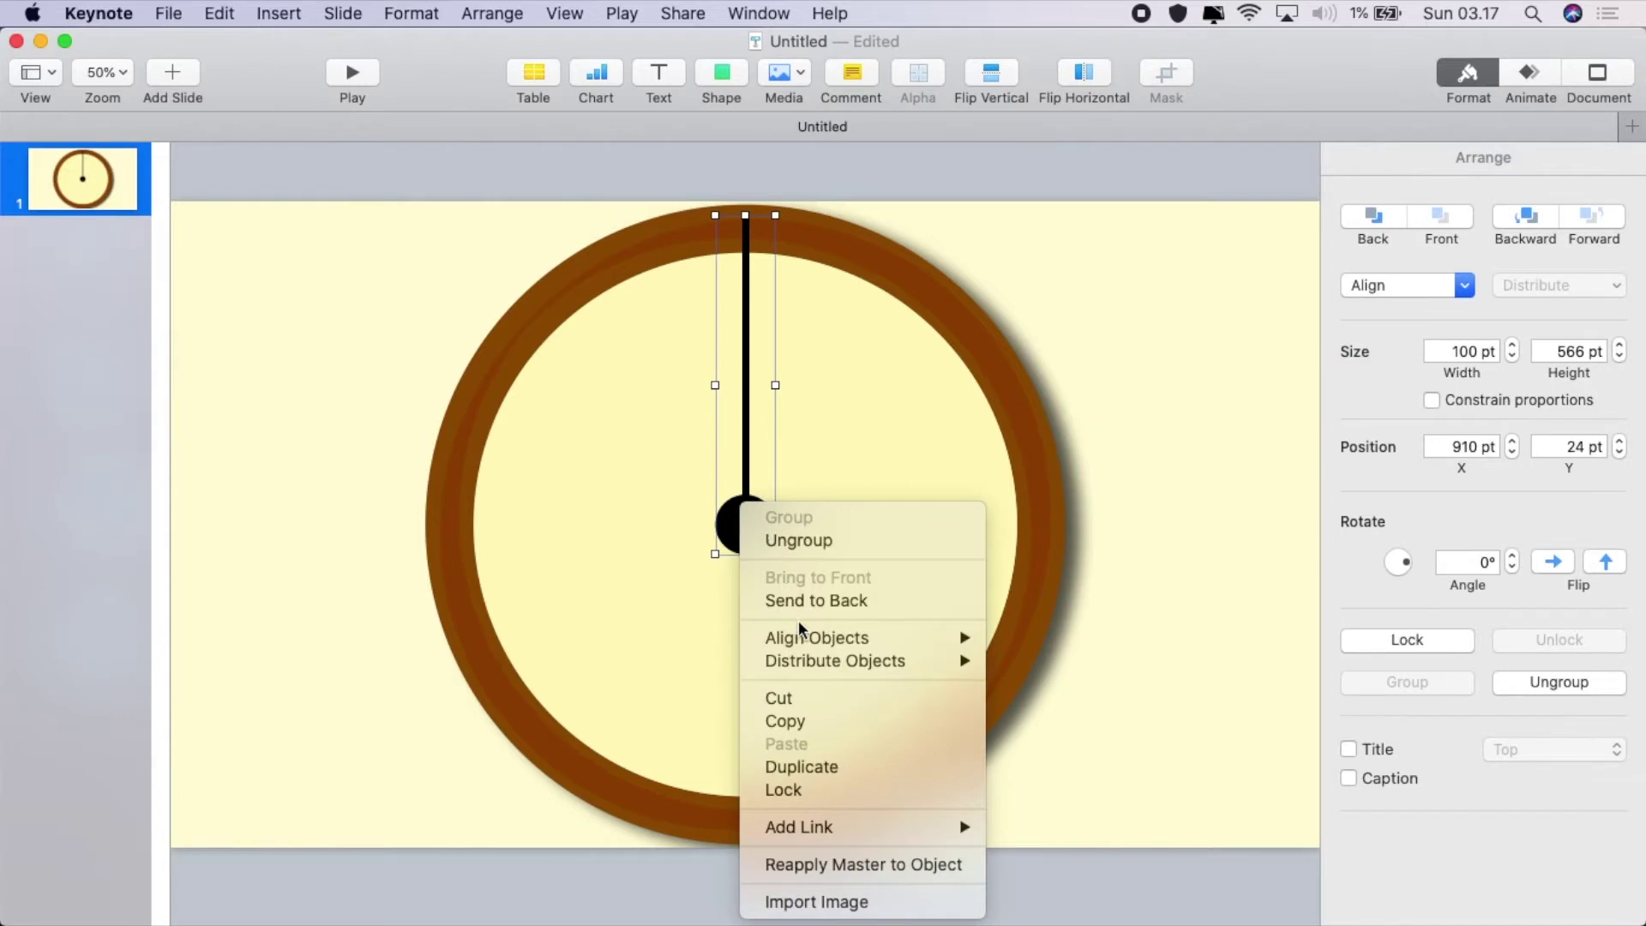
pyautogui.click(830, 768)
pyautogui.moveTo(735, 540); pyautogui.dragTo(736, 516)
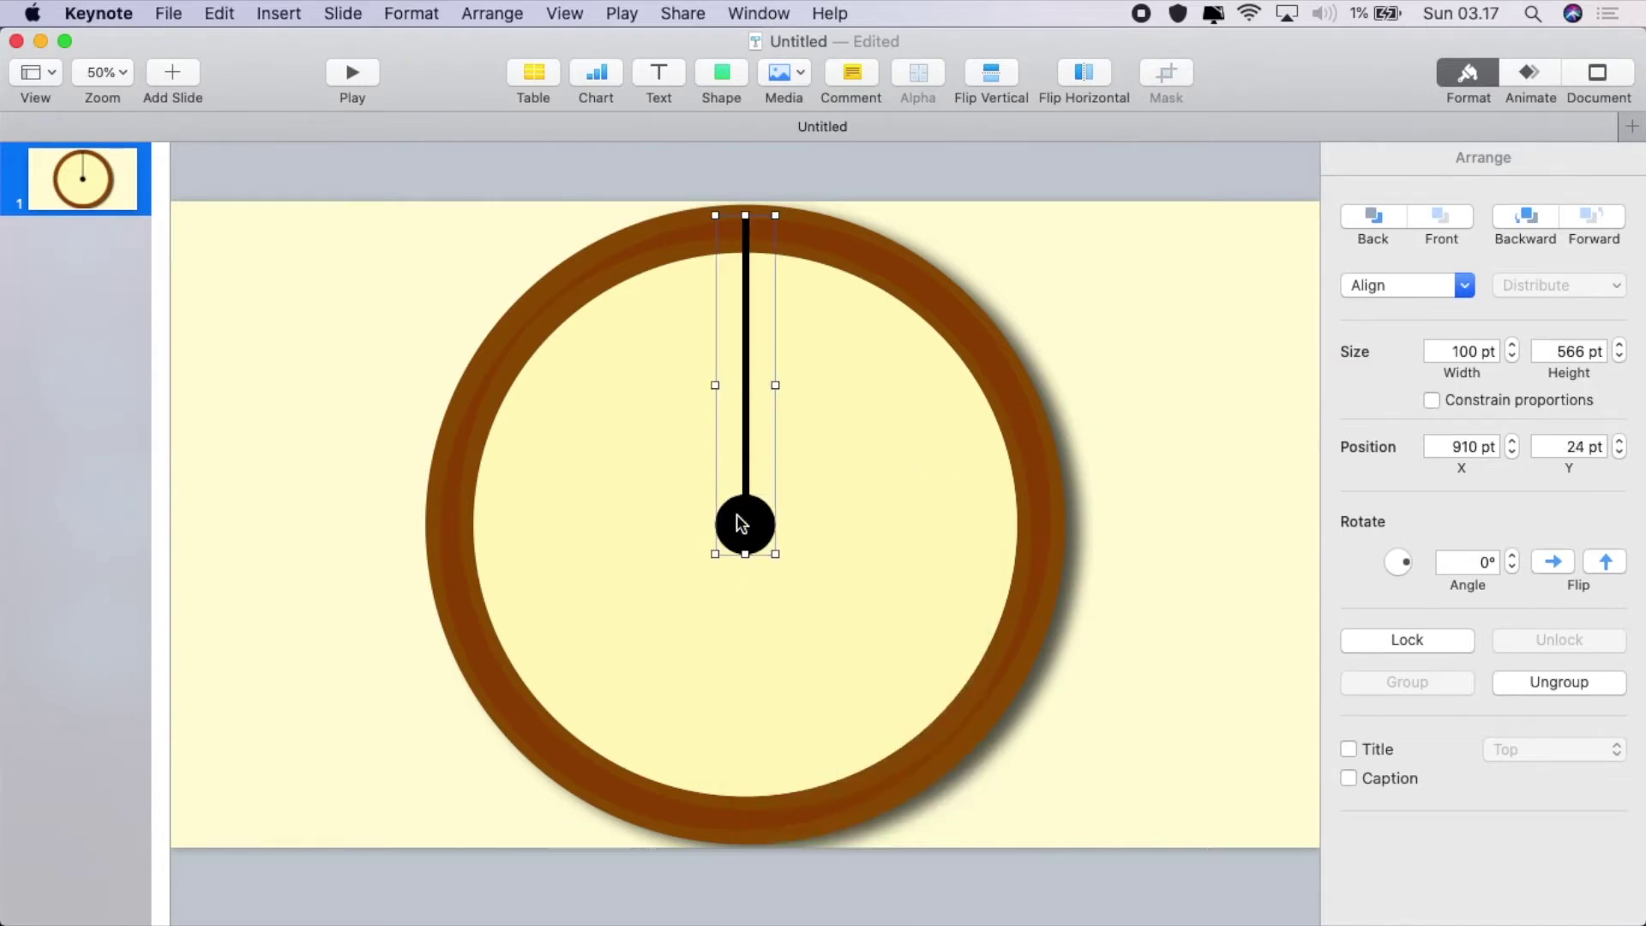
# Rotate the duplicate group 180° and move it down so both black circles coincide at the face's centre
pyautogui.click(1486, 561)
pyautogui.write('180')
pyautogui.press('Return')
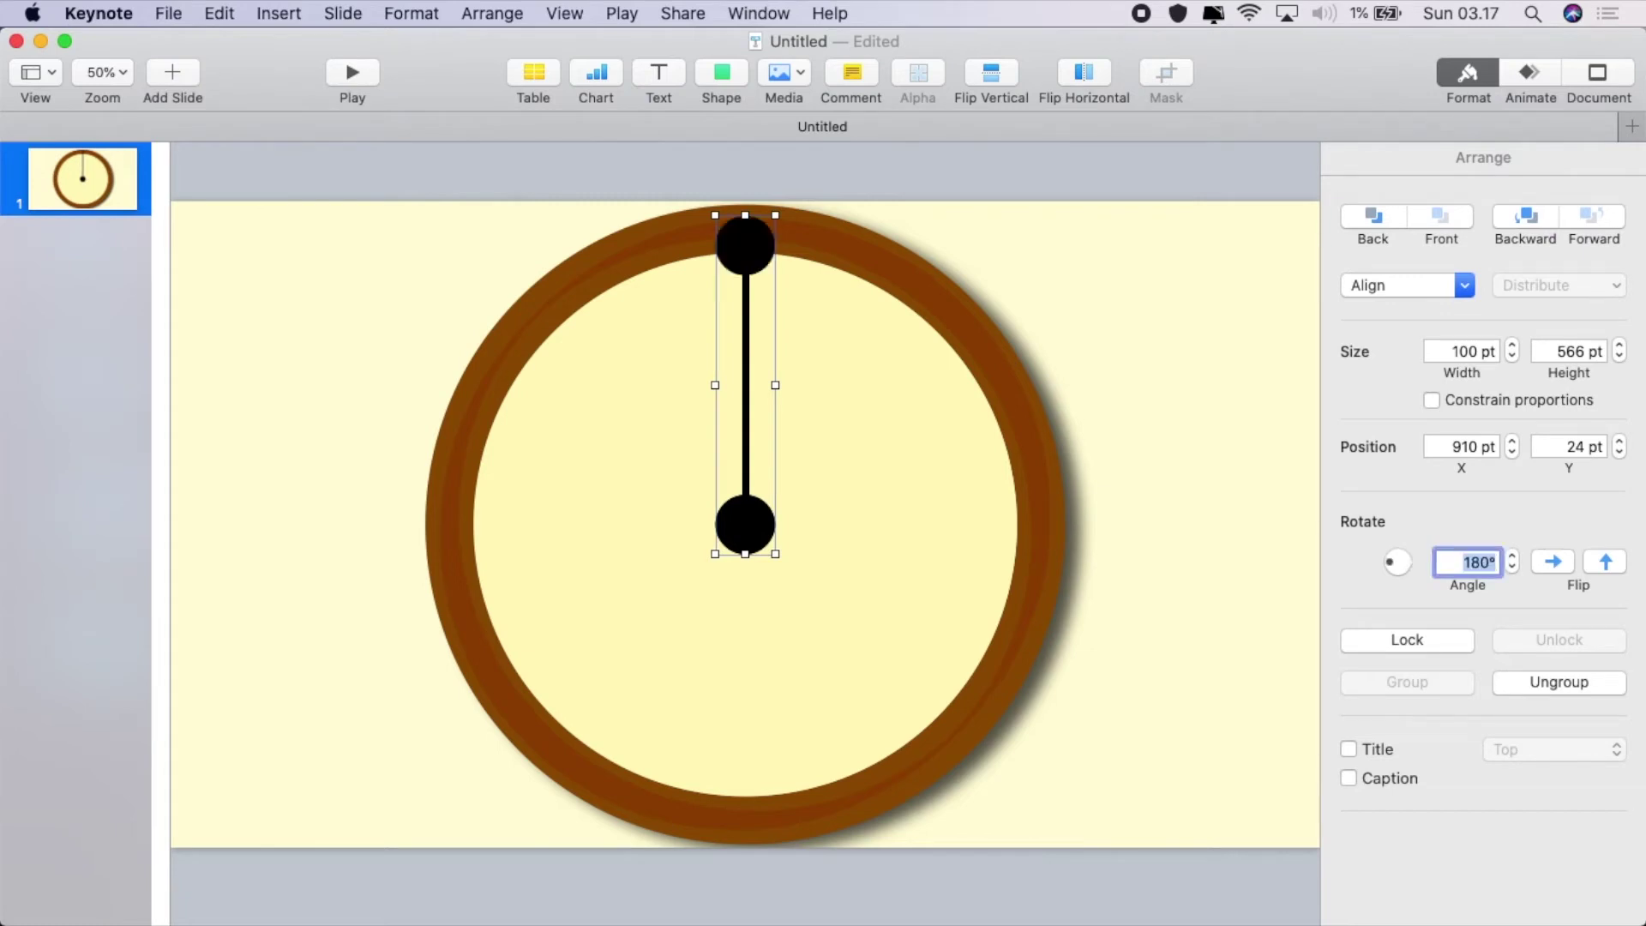
pyautogui.moveTo(745, 267); pyautogui.dragTo(731, 516)
# Group the upward and downward line-and-circle objects into one full-height spoke
pyautogui.press('super+shift+period')
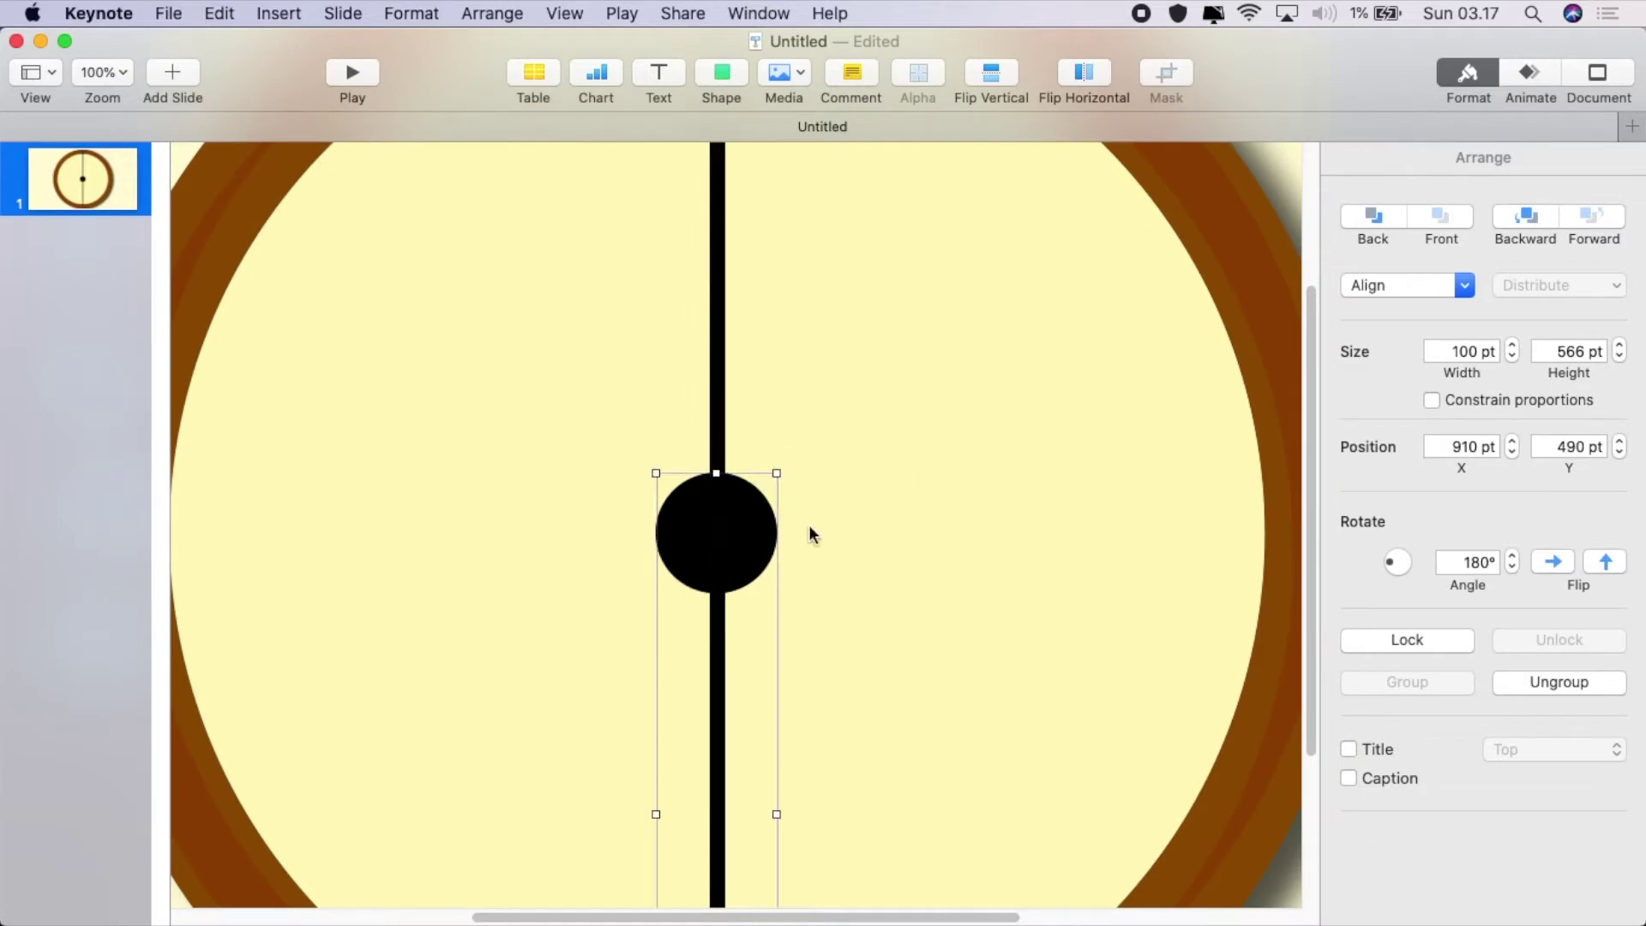
pyautogui.keyDown('shift'); pyautogui.click(718, 377); pyautogui.keyUp('shift')
pyautogui.rightClick(718, 378)
pyautogui.click(754, 378)
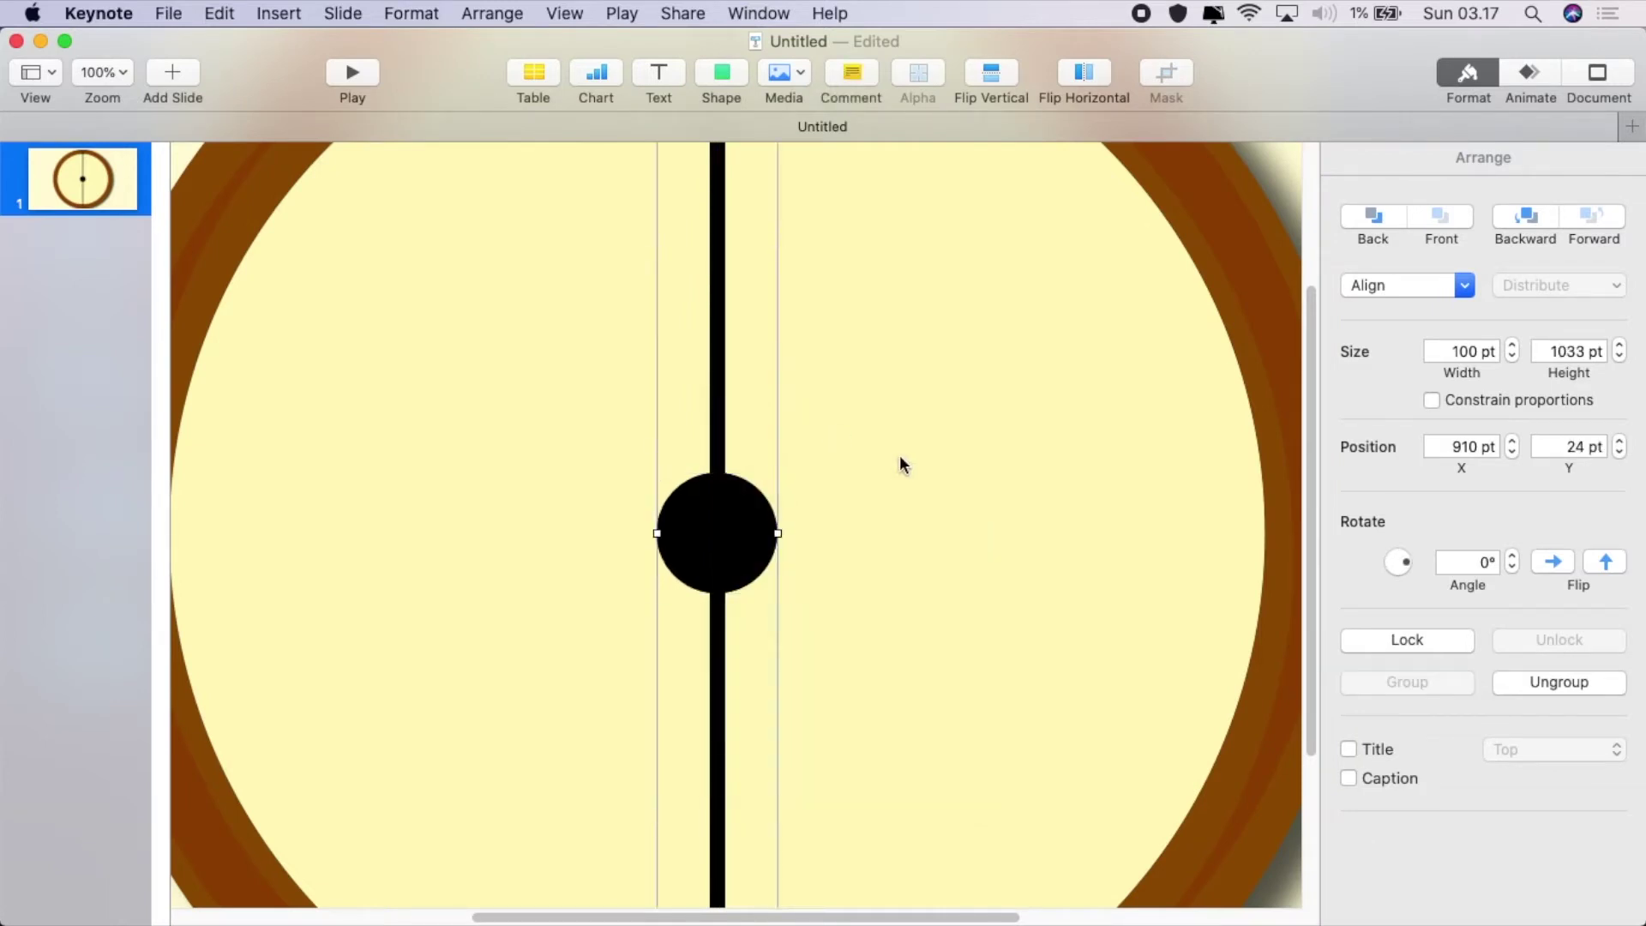
pyautogui.press('super+shift+comma')
pyautogui.moveTo(1511, 565); pyautogui.dragTo(1511, 565)
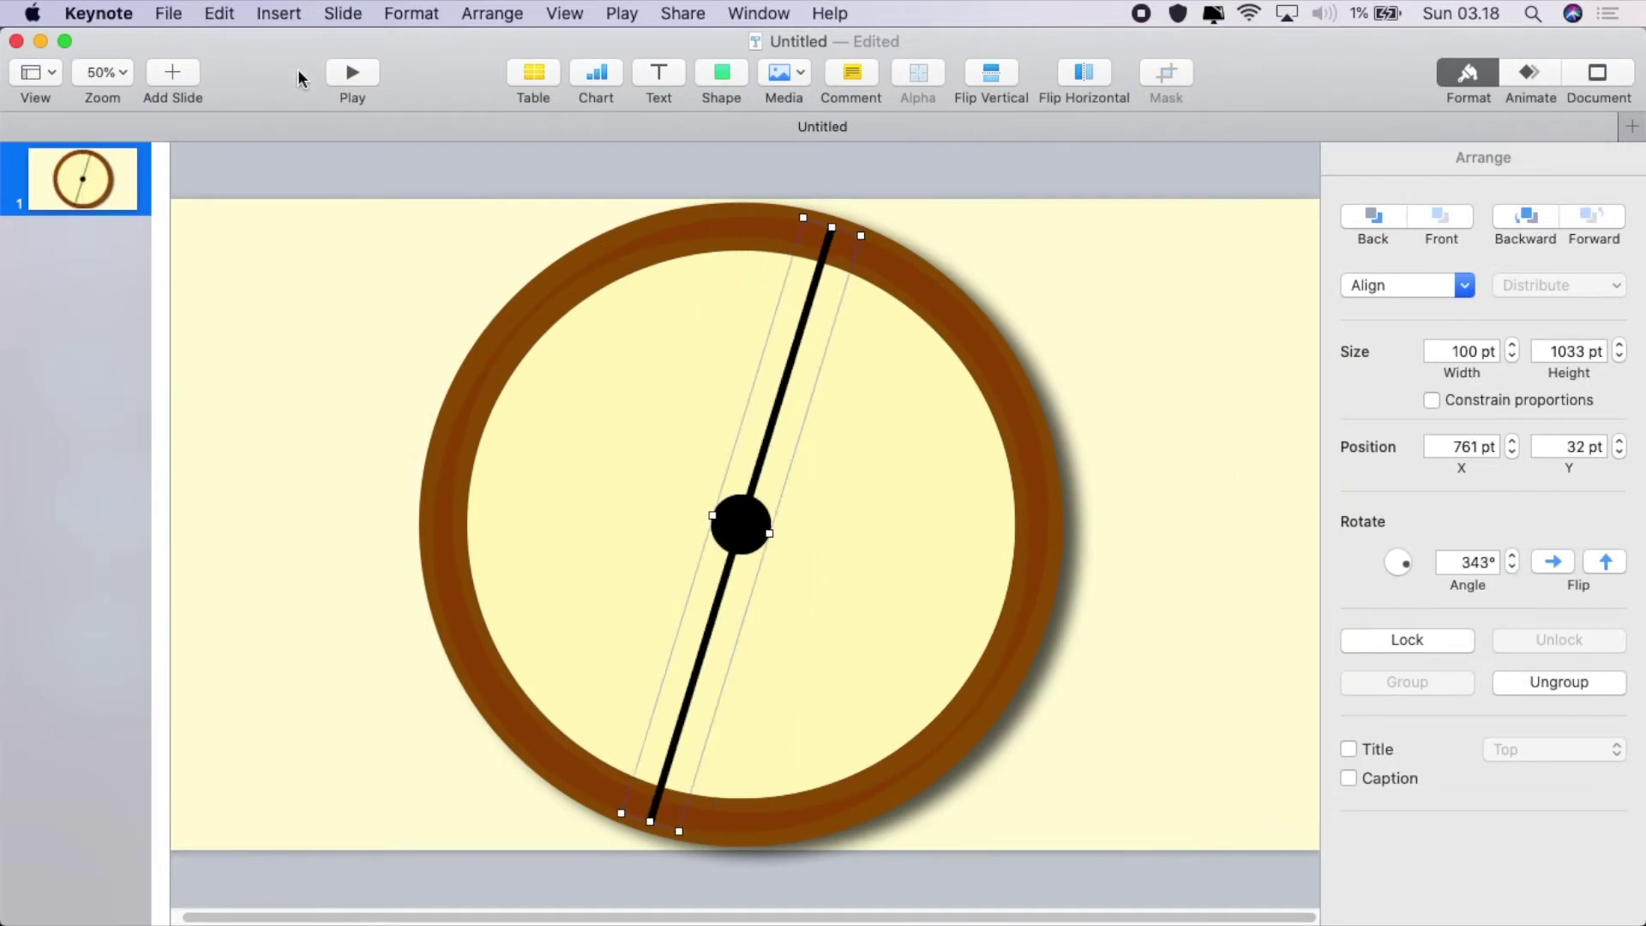
pyautogui.press('super+z')
# Insert a black rounded rectangle and shape it into an upright 27 by 117 pt bar beside the face's centre
pyautogui.click(721, 73)
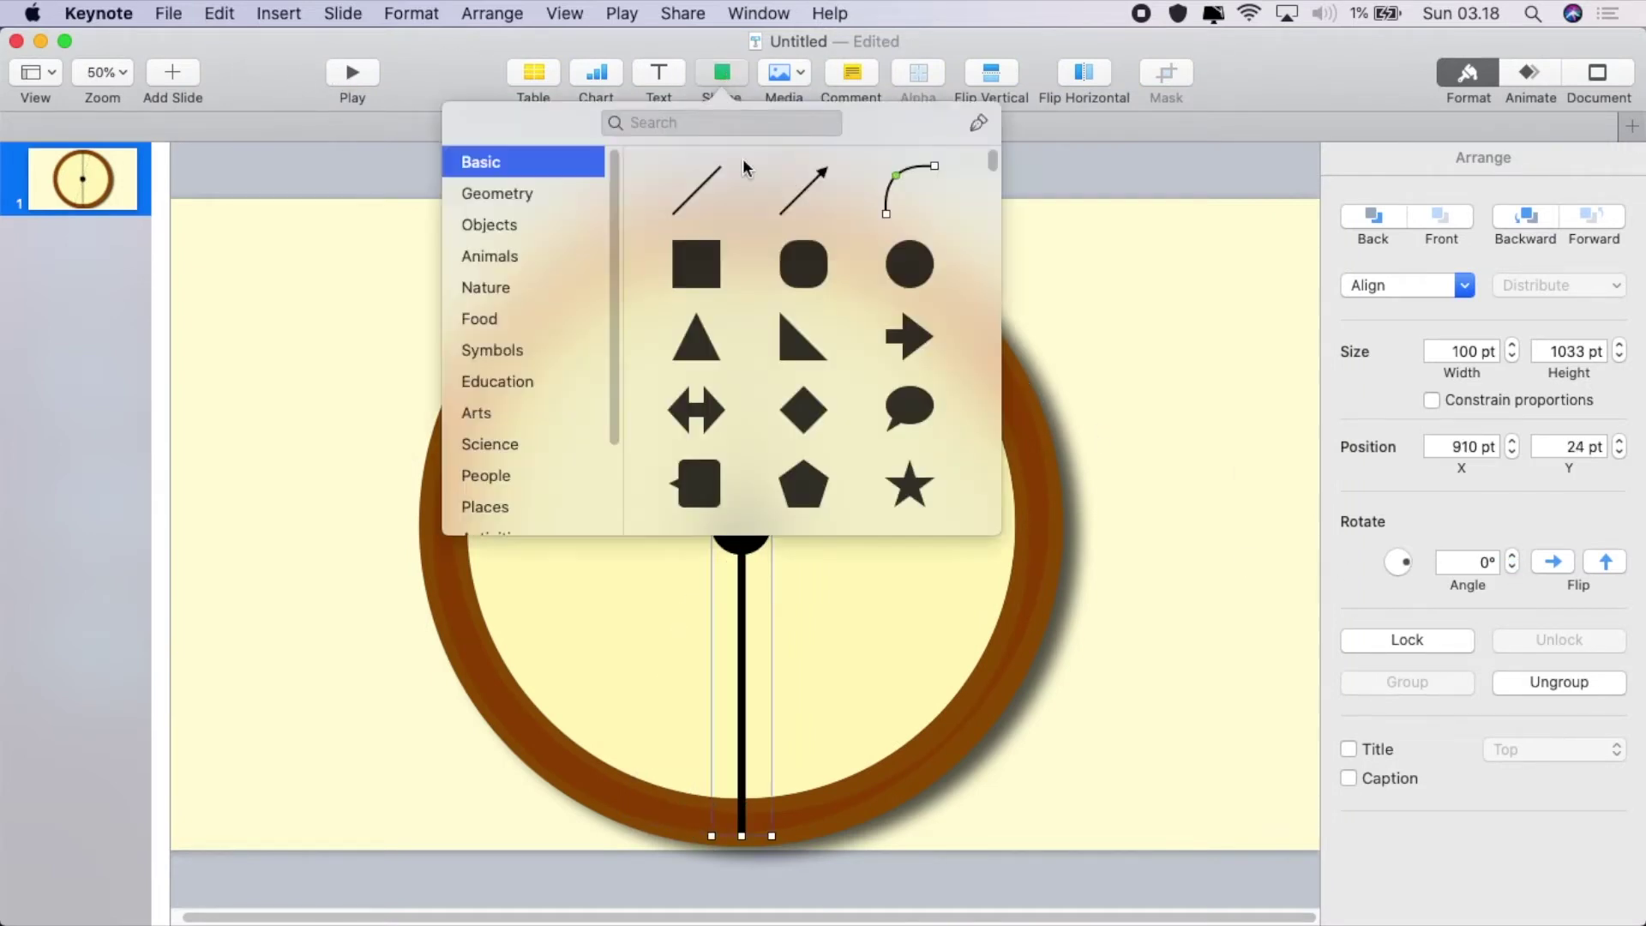
pyautogui.click(784, 265)
pyautogui.moveTo(748, 521); pyautogui.dragTo(827, 535)
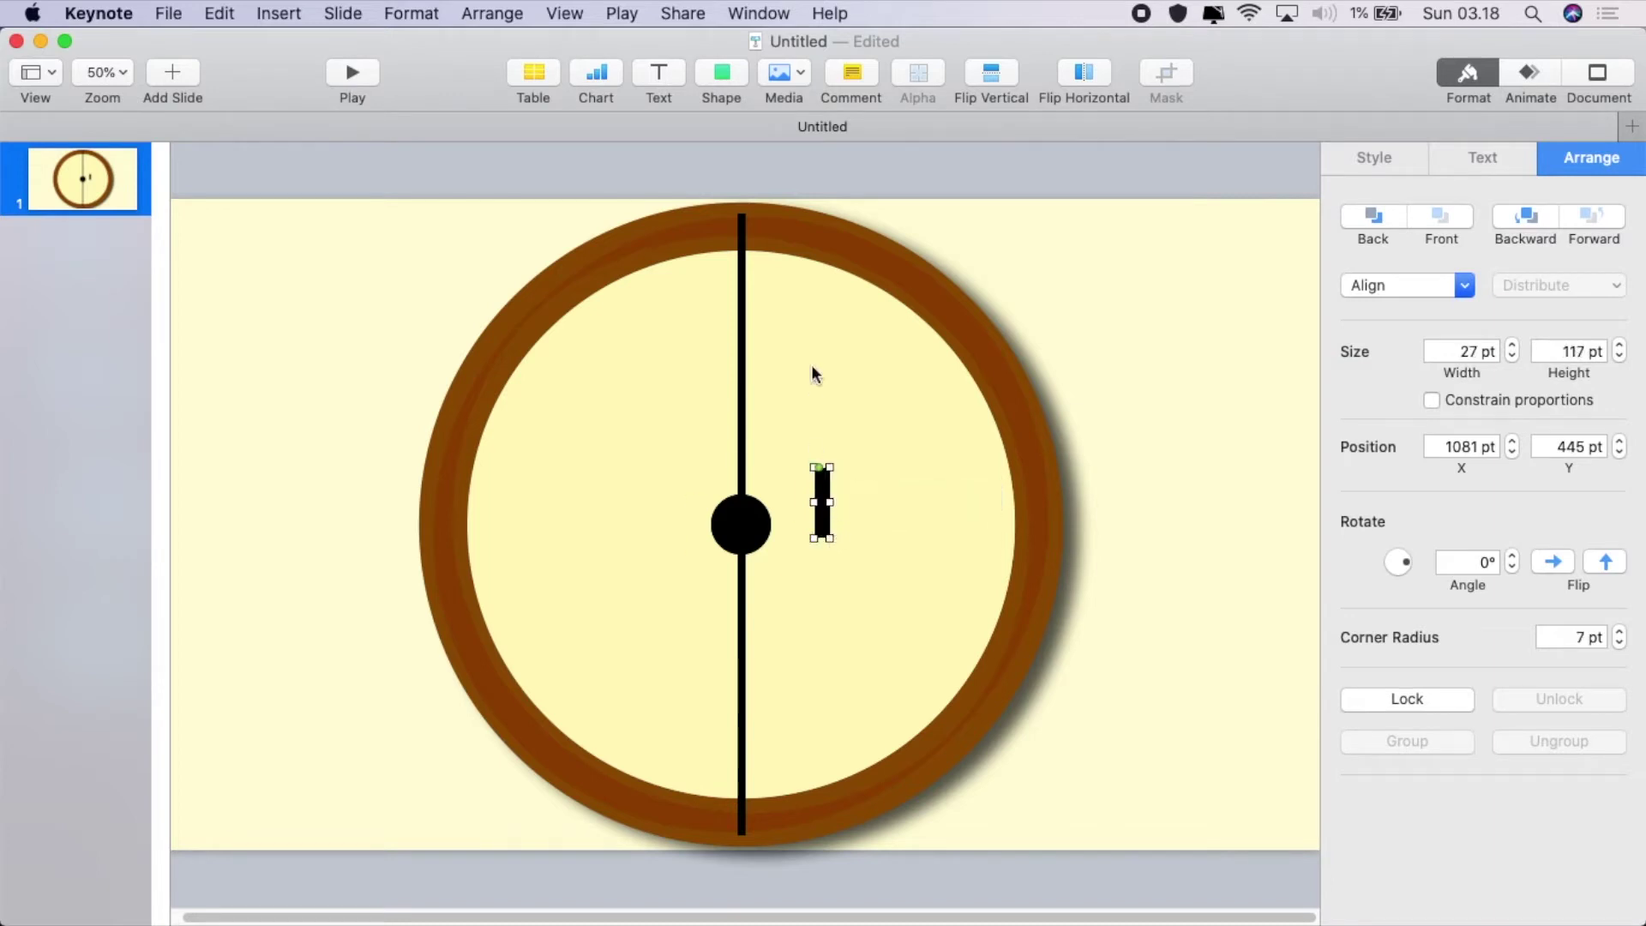
pyautogui.click(785, 328)
pyautogui.rightClick(898, 356)
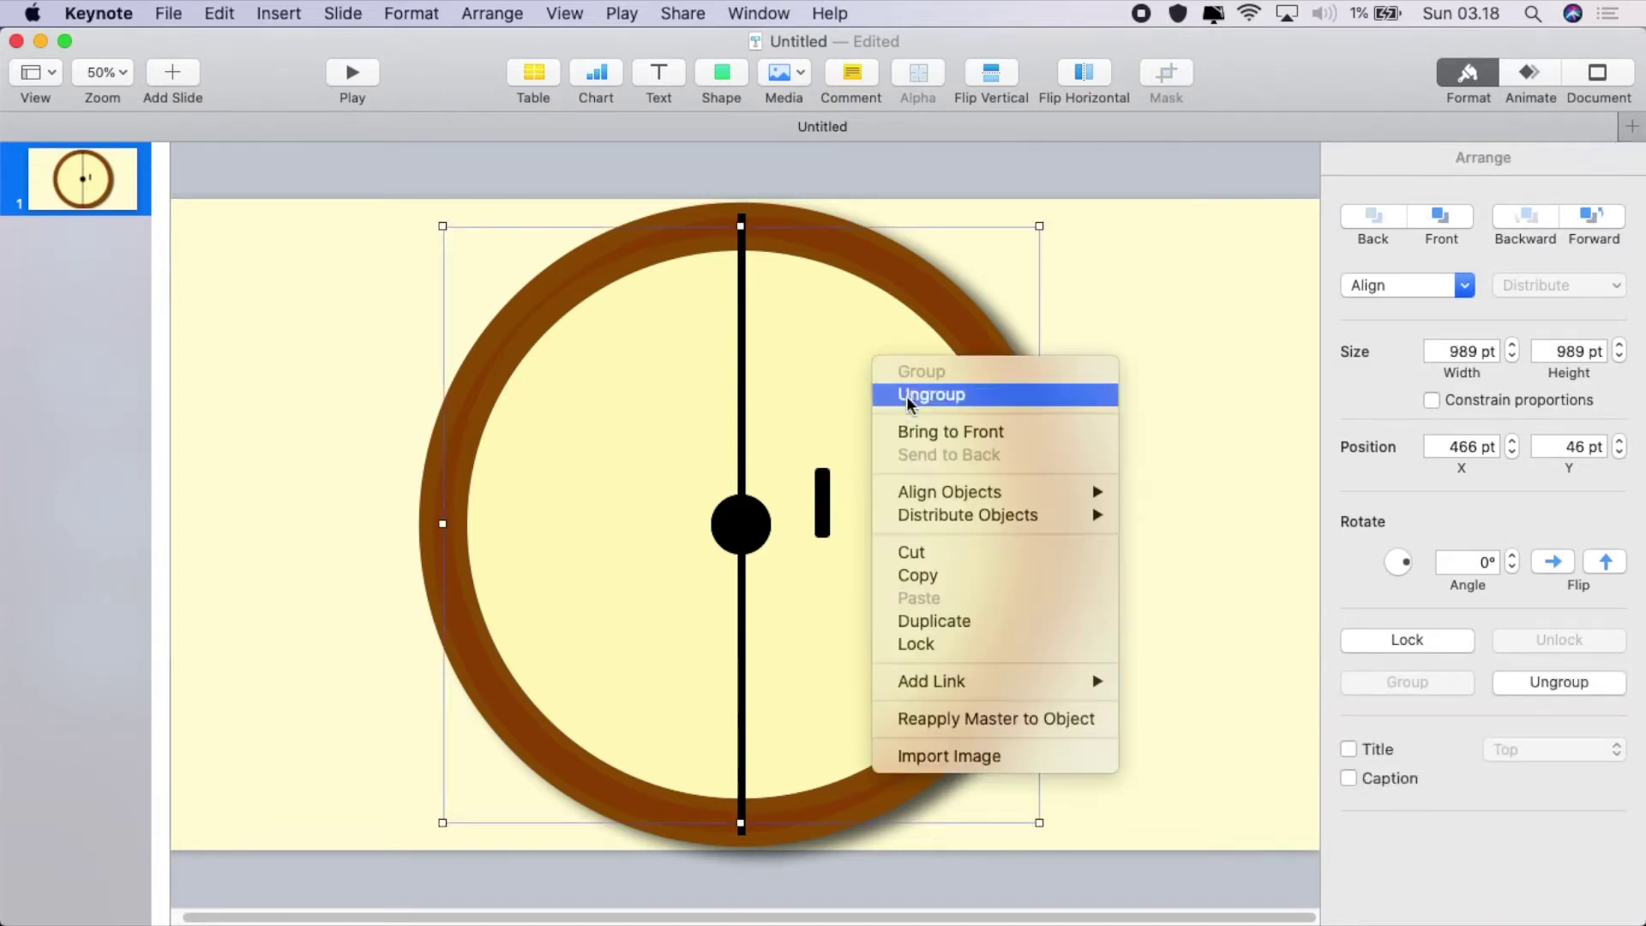
pyautogui.click(927, 620)
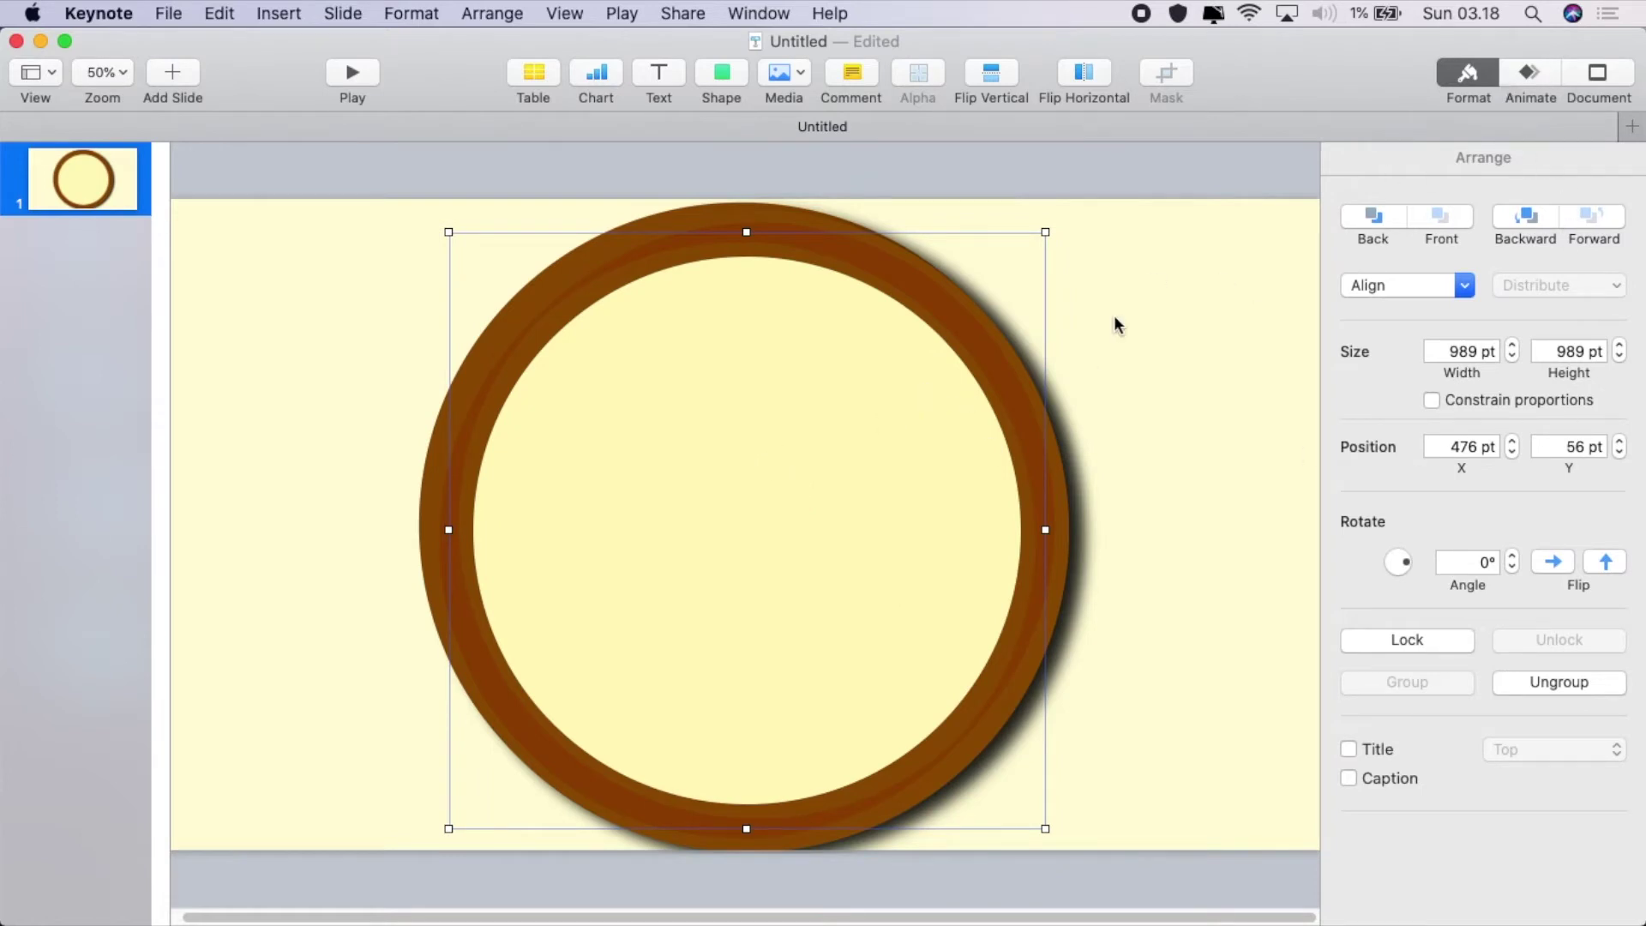
pyautogui.click(220, 12)
pyautogui.click(257, 40)
# Ungroup the 989 pt dial group so its circles can be selected separately
pyautogui.click(919, 443)
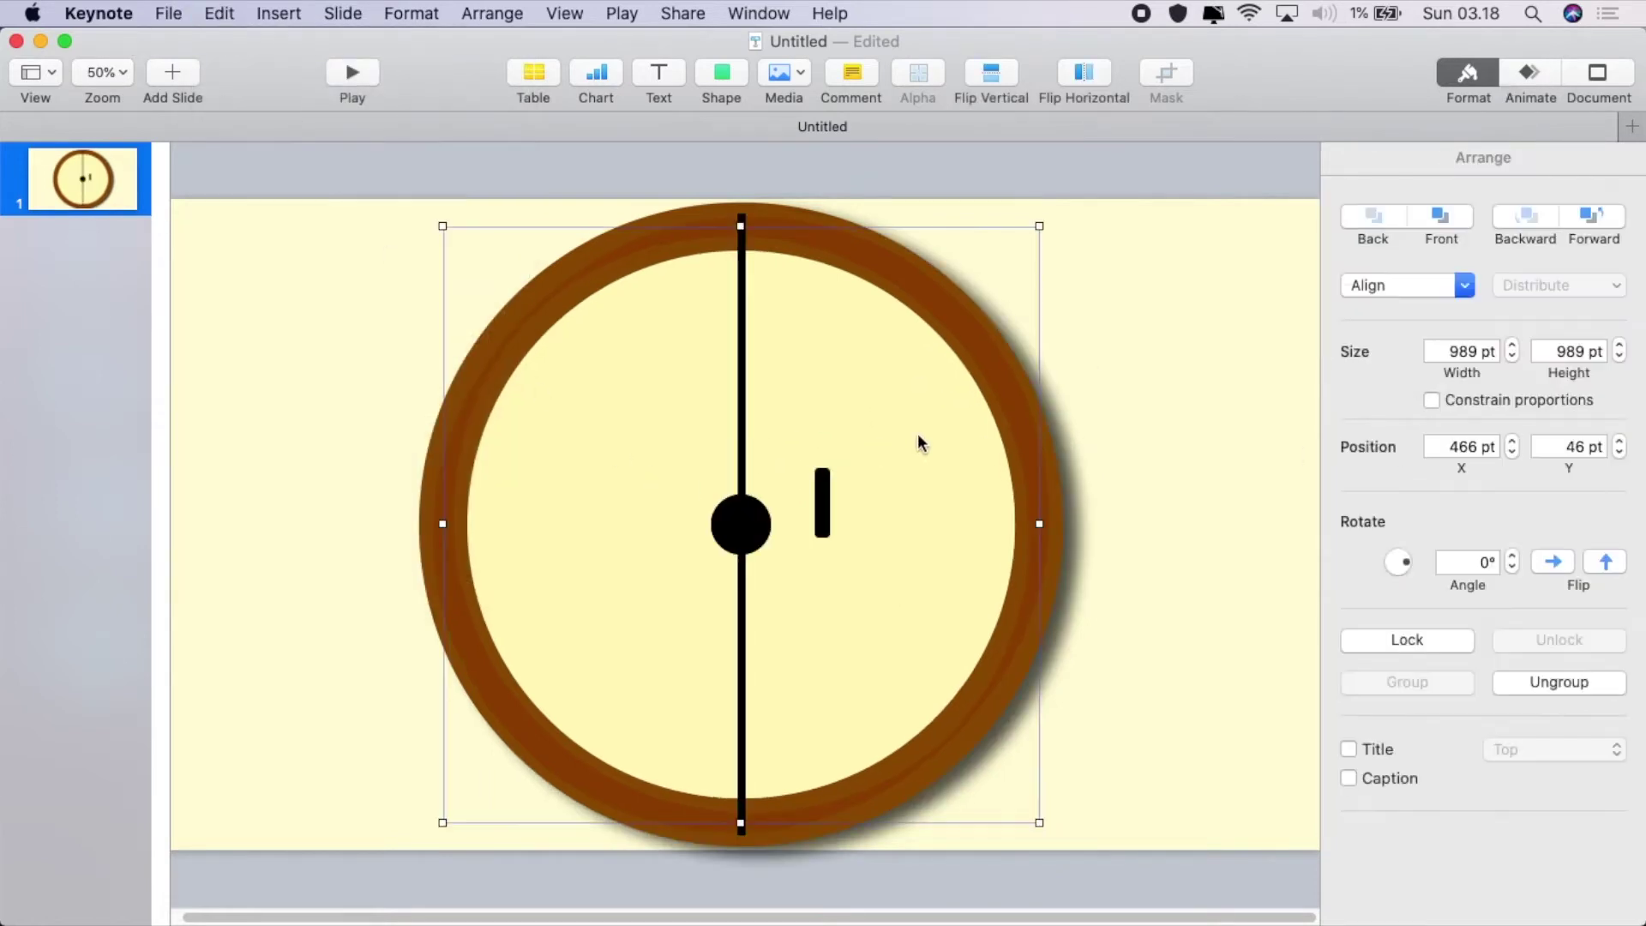
pyautogui.rightClick(851, 393)
pyautogui.click(887, 427)
pyautogui.click(1154, 463)
# Duplicate the 908 pt pale yellow inner circle and align the copy exactly over the original
pyautogui.click(864, 445)
pyautogui.rightClick(864, 445)
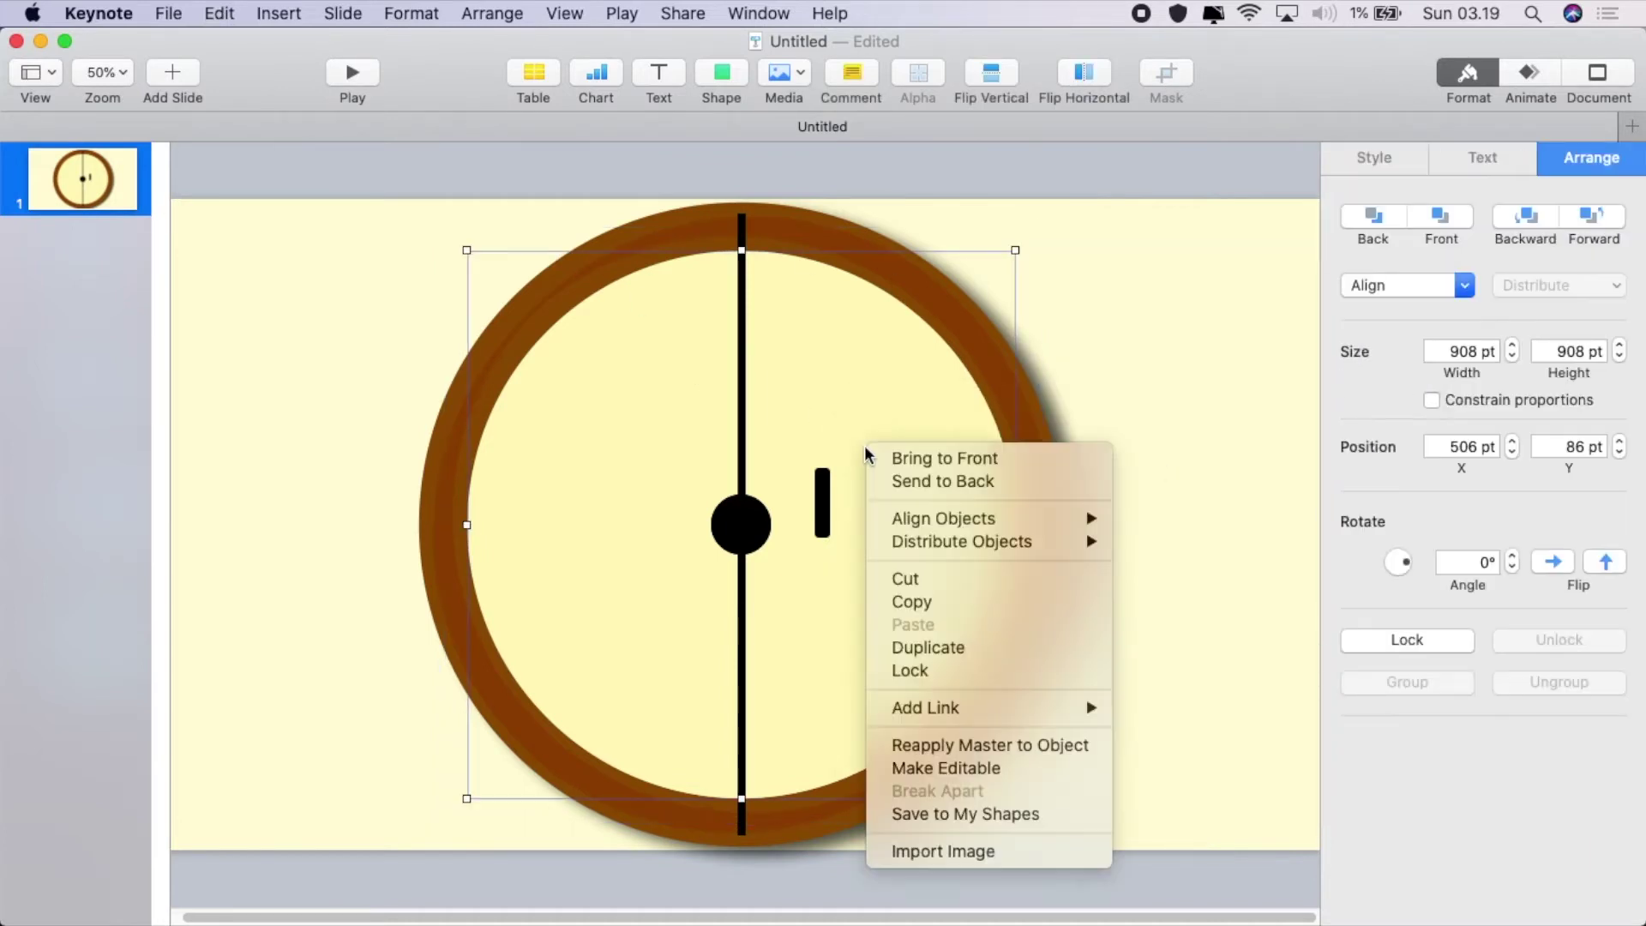
pyautogui.click(934, 646)
pyautogui.moveTo(830, 516); pyautogui.dragTo(789, 475)
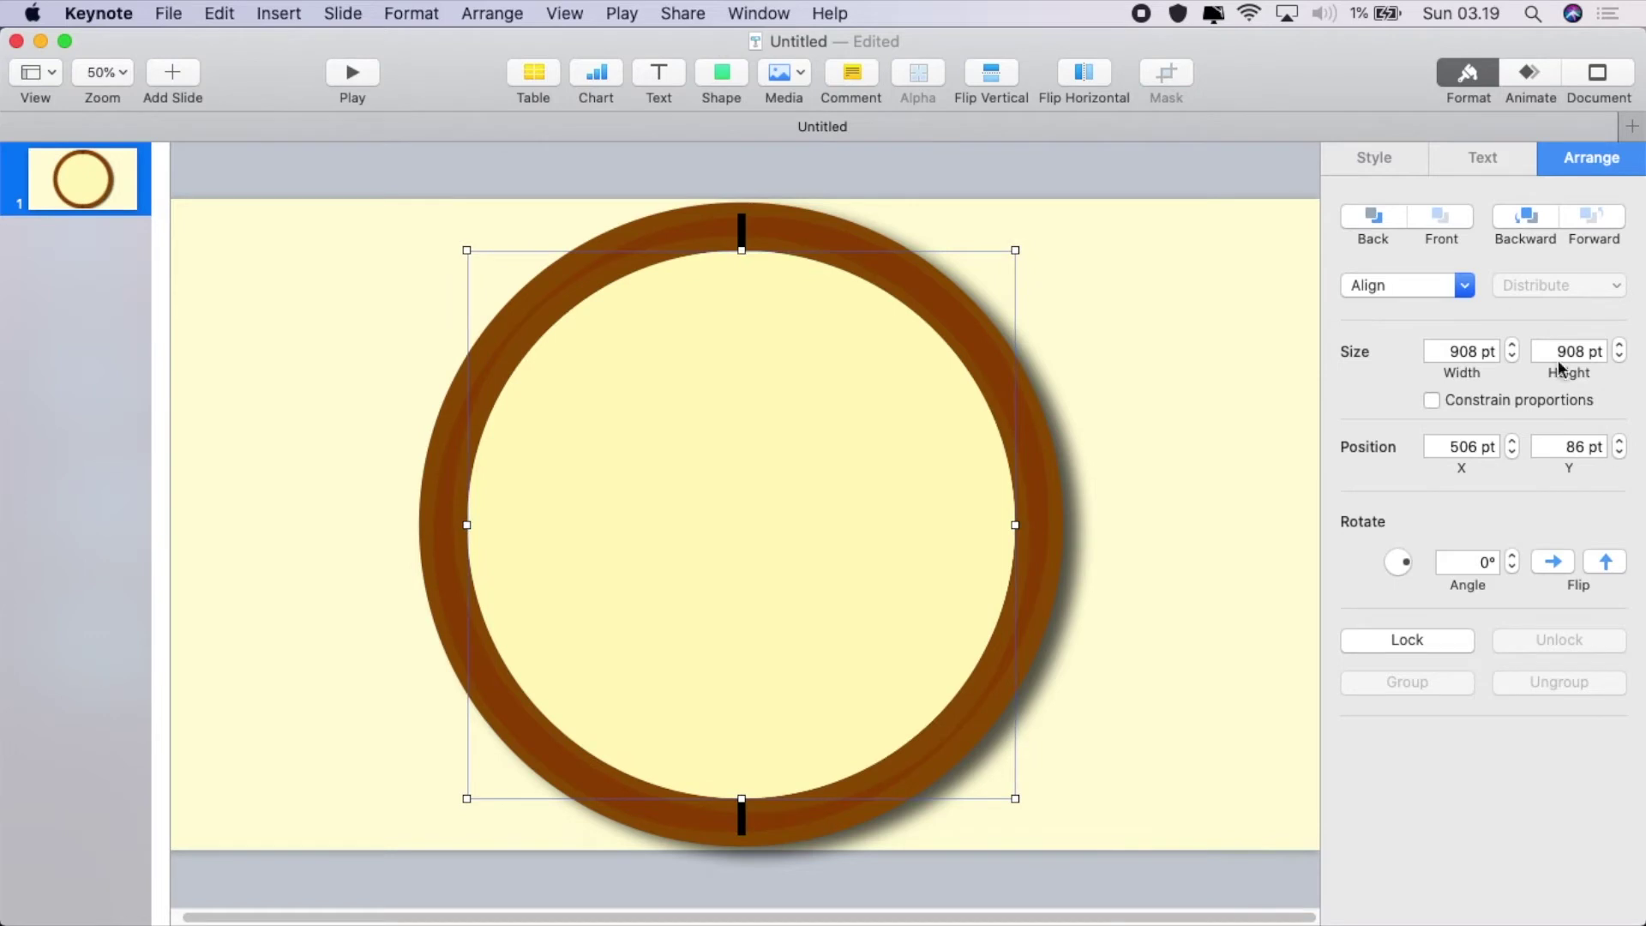
# Set the duplicated circle to No Fill and give it a black 10 pt line border
pyautogui.click(1406, 158)
pyautogui.click(1397, 444)
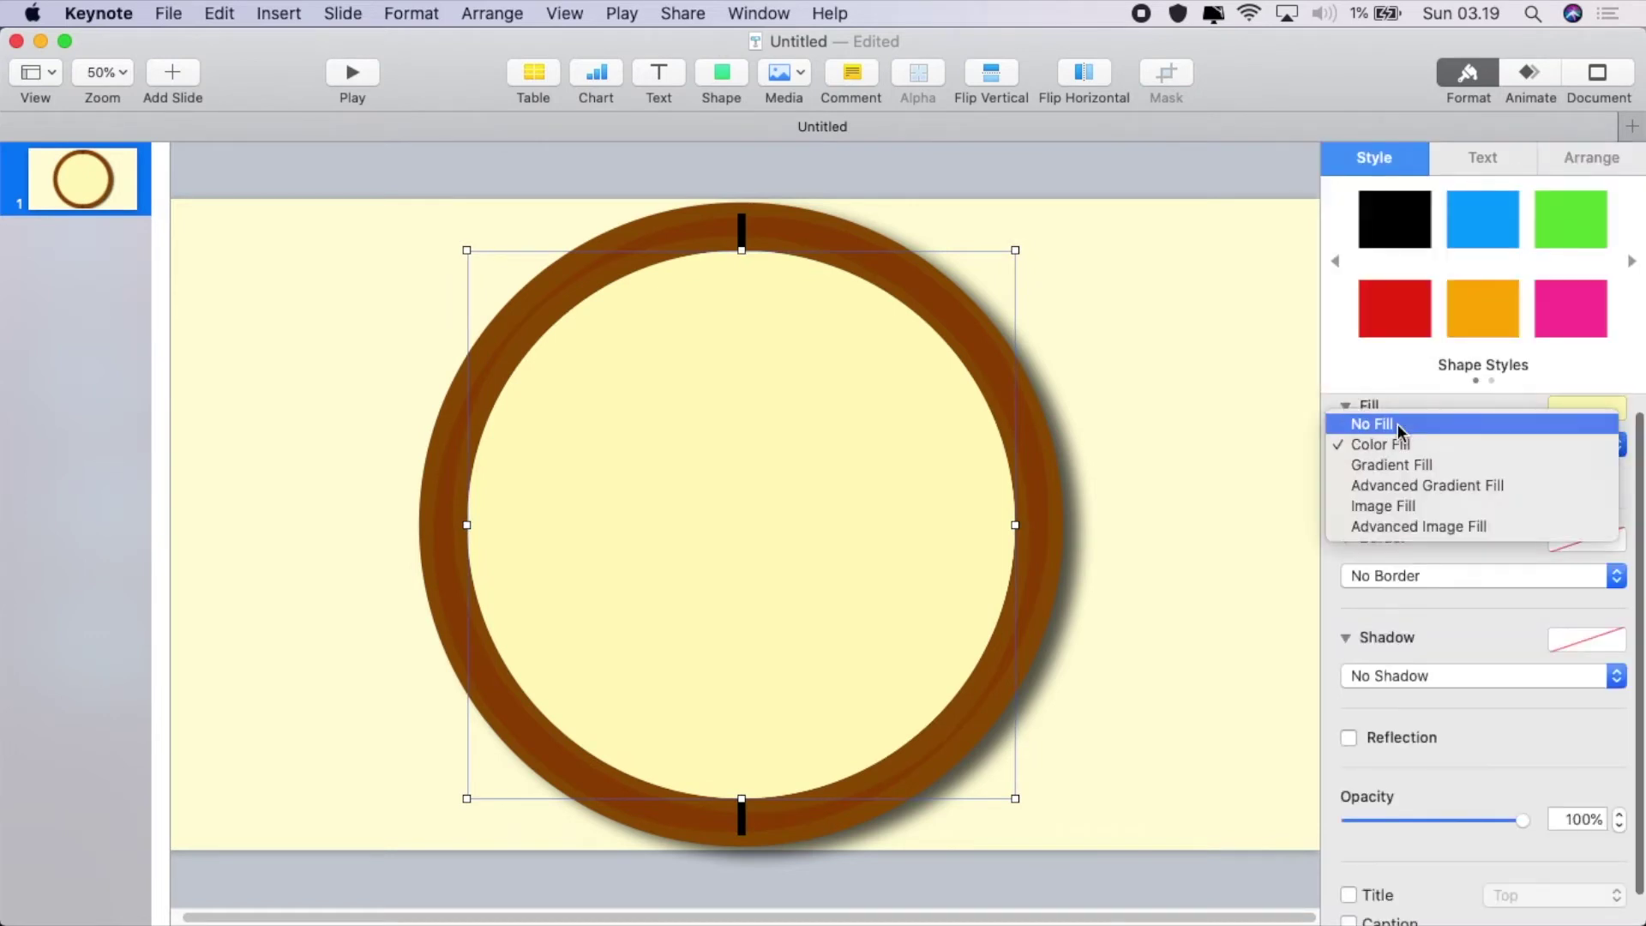
pyautogui.click(1397, 423)
pyautogui.click(1392, 548)
pyautogui.click(1394, 562)
pyautogui.click(1619, 587)
pyautogui.click(1620, 587)
pyautogui.click(1620, 587)
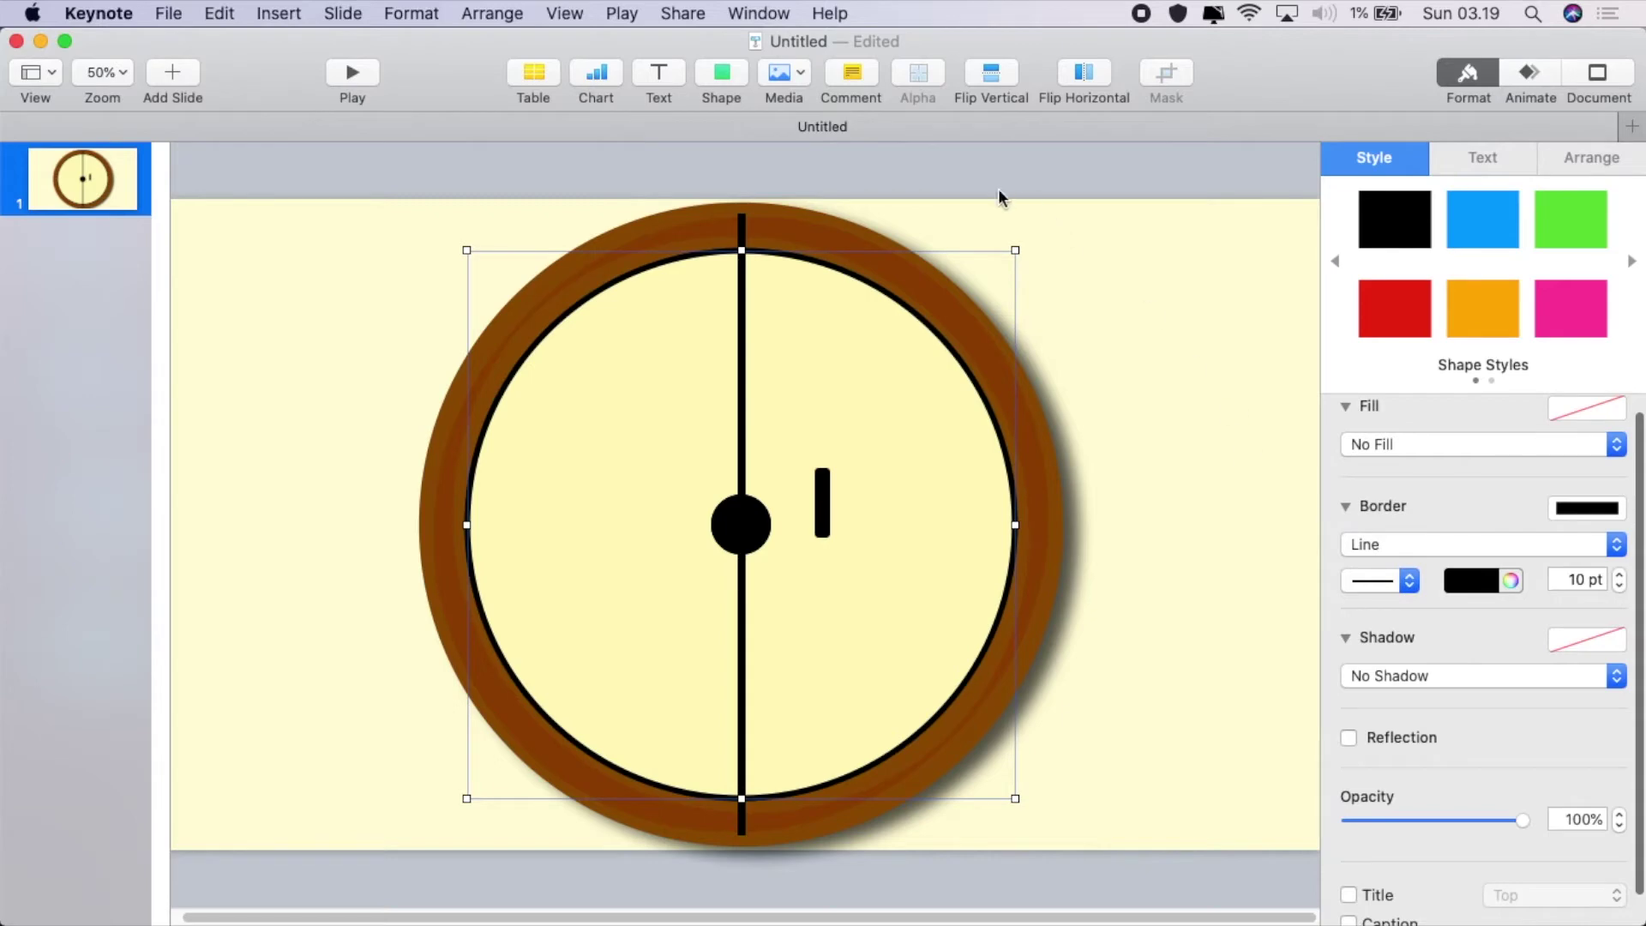
# Shrink the black outline circle slightly about its centre so it sits just inside the pale dial's edge
pyautogui.moveTo(1013, 249); pyautogui.dragTo(1003, 254)
pyautogui.click(1136, 275)
pyautogui.moveTo(864, 408); pyautogui.dragTo(852, 402)
pyautogui.click(953, 377)
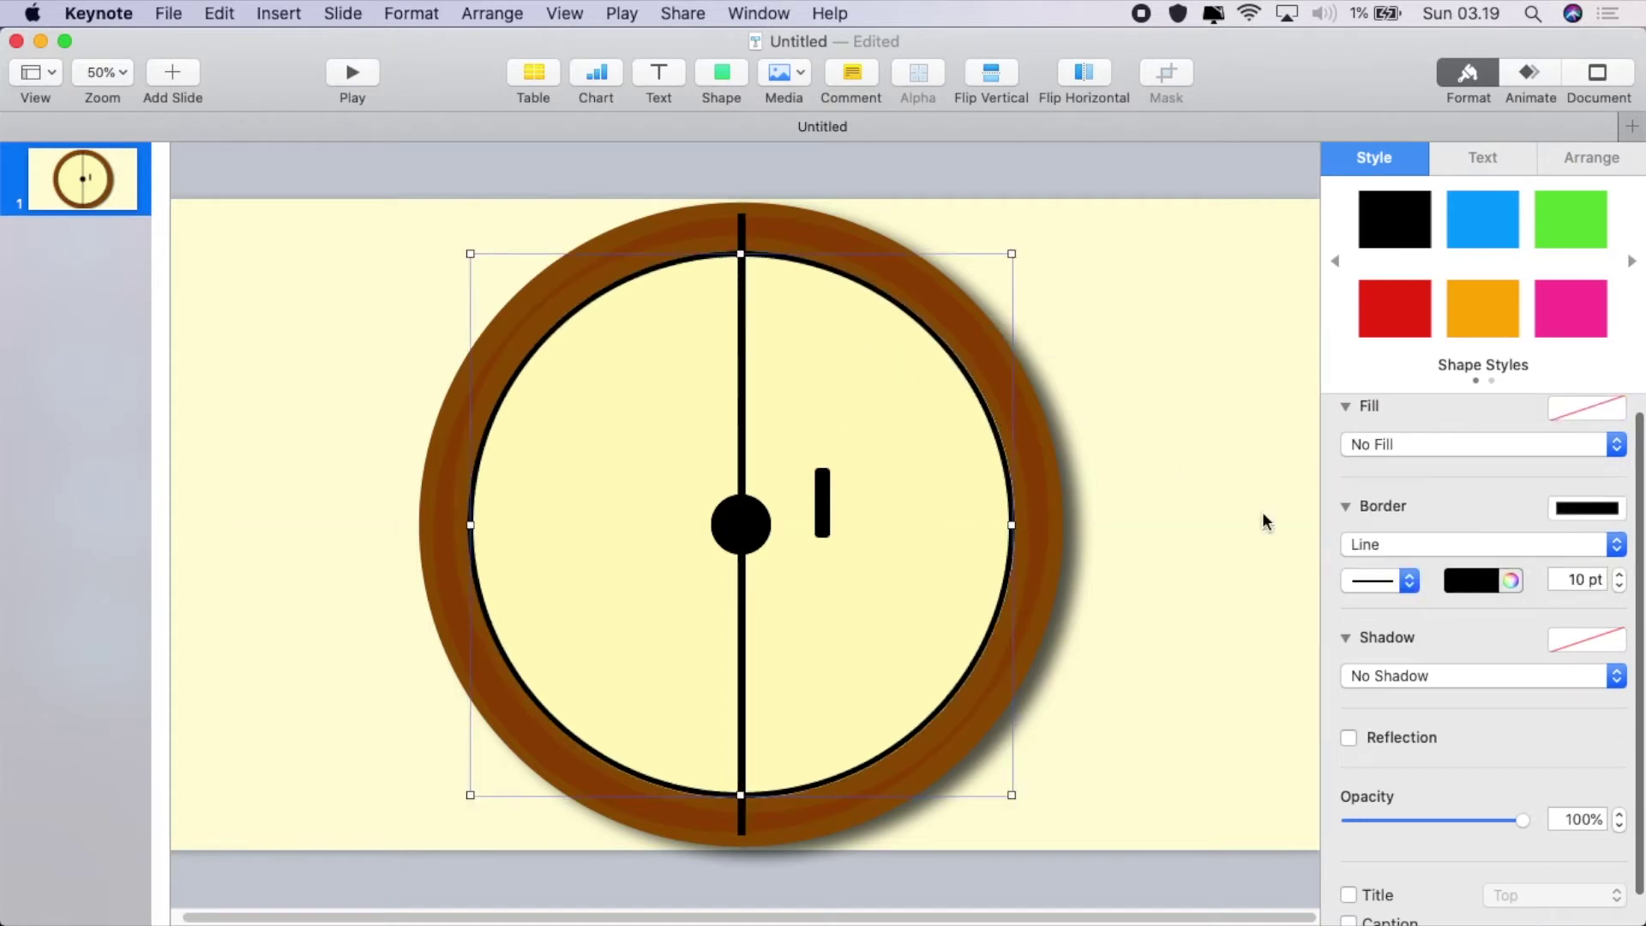
pyautogui.moveTo(1011, 253); pyautogui.dragTo(1009, 257)
pyautogui.click(1130, 284)
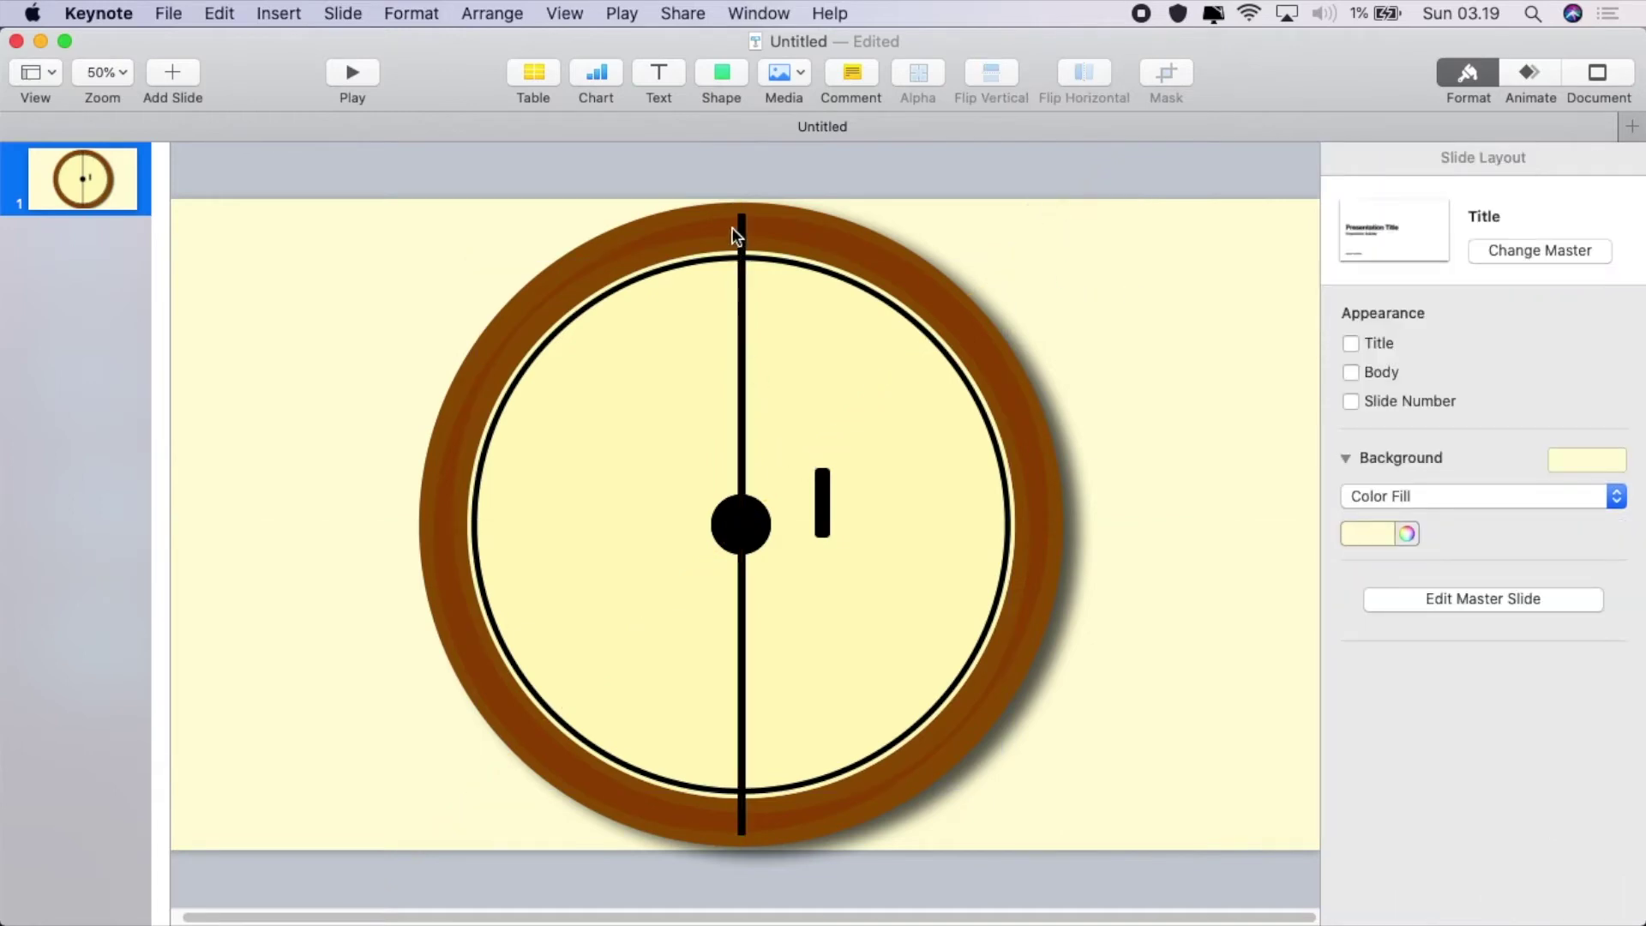
# Move the black bar onto the spoke at 12 o'clock and place duplicates at 6, 3 and 9 o'clock
pyautogui.moveTo(824, 501); pyautogui.dragTo(748, 300)
pyautogui.click(810, 348)
pyautogui.rightClick(746, 306)
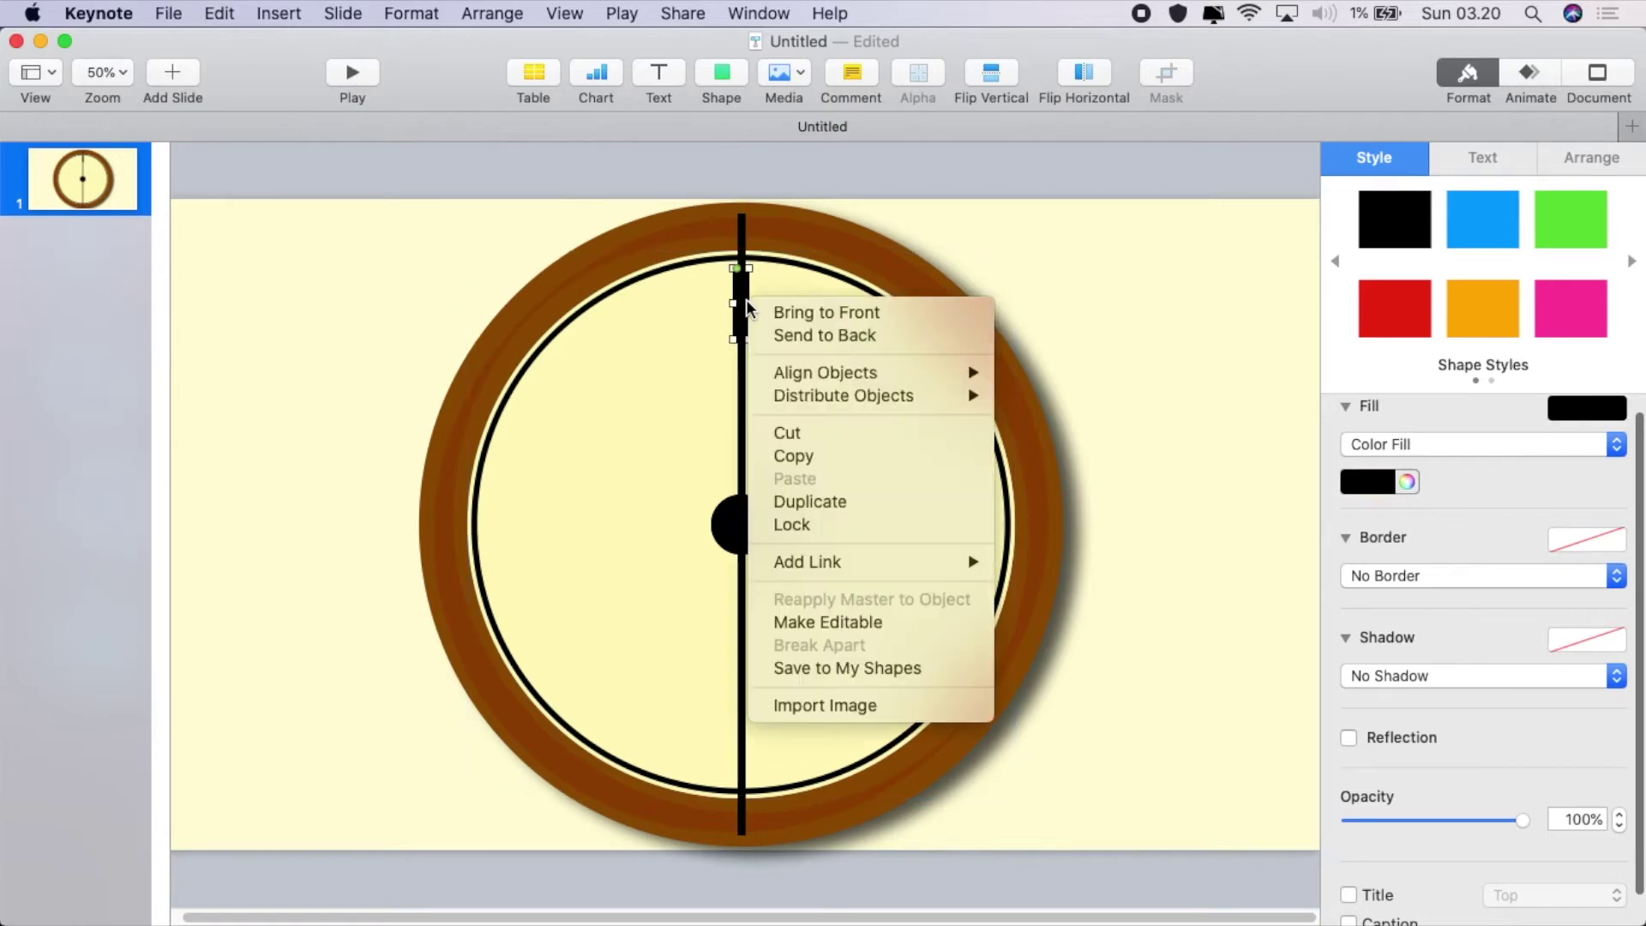
pyautogui.click(779, 503)
pyautogui.moveTo(753, 310)
pyautogui.mouseDown()
pyautogui.moveTo(768, 748)
pyautogui.moveTo(741, 739)
pyautogui.moveTo(881, 561)
pyautogui.moveTo(950, 509)
pyautogui.mouseUp()
pyautogui.rightClick(745, 726)
pyautogui.click(819, 702)
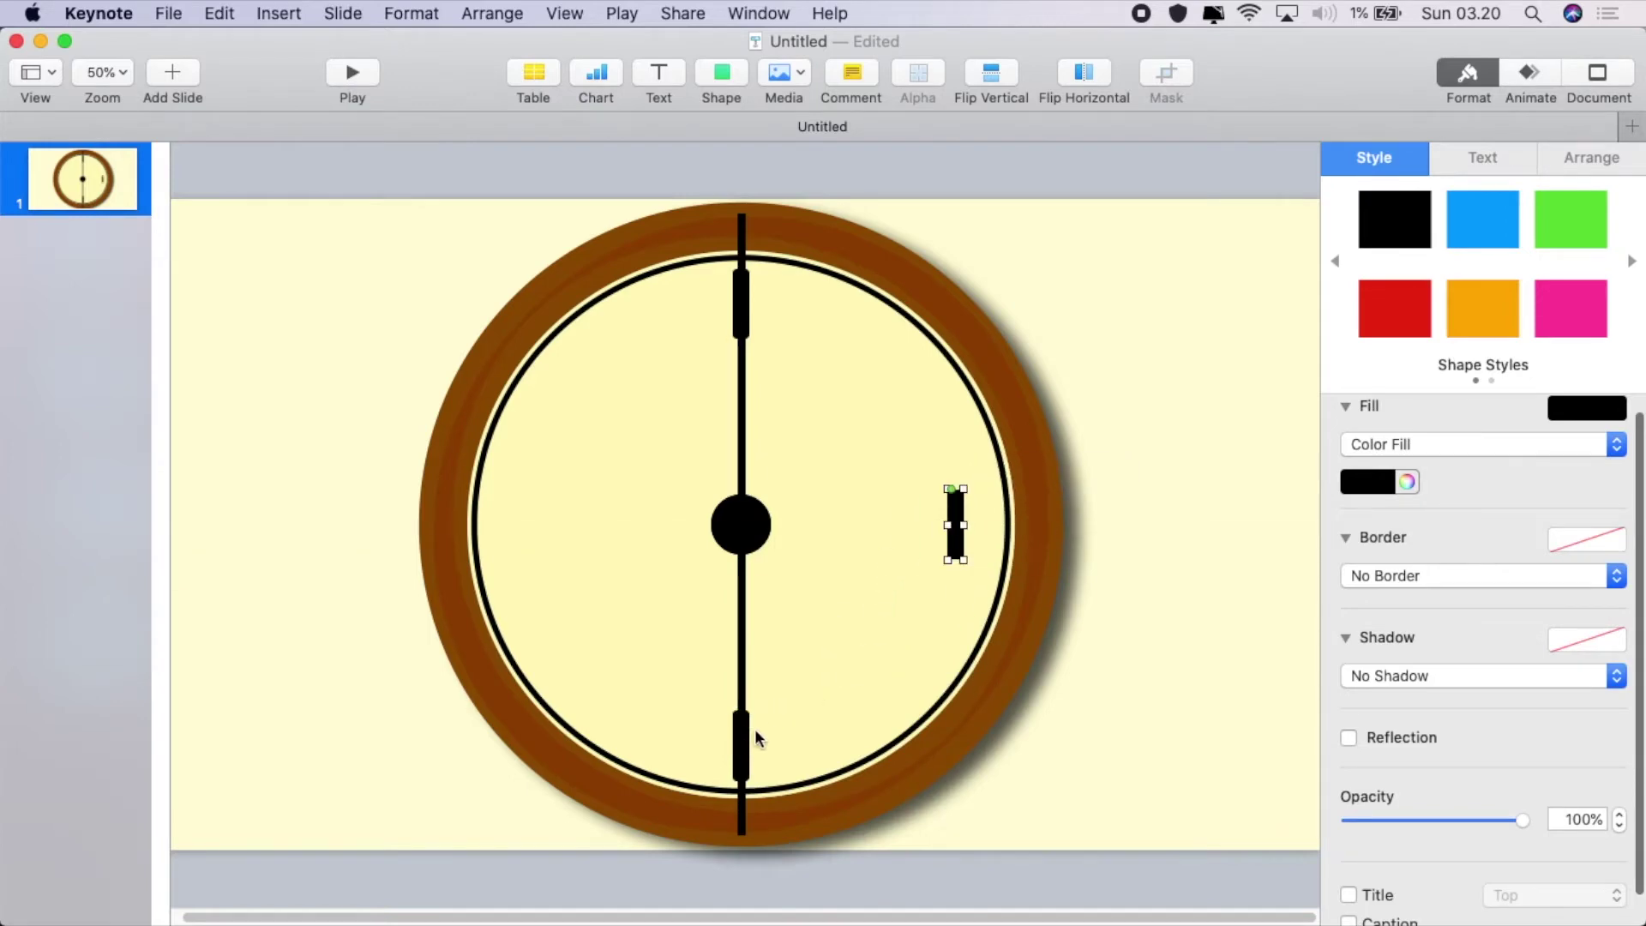
pyautogui.rightClick(744, 728)
pyautogui.click(816, 708)
pyautogui.moveTo(751, 738)
pyautogui.mouseDown()
pyautogui.moveTo(576, 531)
pyautogui.moveTo(526, 521)
pyautogui.mouseUp()
# Duplicate the 6 o'clock bar four times and place the copies at 10, 11, 1 and 2 o'clock
pyautogui.click(743, 732)
pyautogui.rightClick(744, 732)
pyautogui.click(804, 697)
pyautogui.moveTo(740, 740)
pyautogui.mouseDown()
pyautogui.moveTo(733, 680)
pyautogui.moveTo(546, 384)
pyautogui.mouseUp()
pyautogui.rightClick(742, 735)
pyautogui.click(800, 699)
pyautogui.moveTo(743, 739)
pyautogui.mouseDown()
pyautogui.moveTo(656, 325)
pyautogui.moveTo(635, 324)
pyautogui.mouseUp()
pyautogui.rightClick(742, 735)
pyautogui.click(805, 696)
pyautogui.moveTo(742, 739); pyautogui.dragTo(832, 337)
pyautogui.rightClick(747, 747)
pyautogui.click(802, 698)
pyautogui.moveTo(744, 739); pyautogui.dragTo(908, 401)
# Duplicate the 6 o'clock bar for the remaining lower marks and place the copies at 5, 4, 7 and 8 o'clock
pyautogui.rightClick(743, 746)
pyautogui.click(777, 697)
pyautogui.moveTo(743, 739)
pyautogui.mouseDown()
pyautogui.moveTo(931, 619)
pyautogui.moveTo(846, 692)
pyautogui.moveTo(860, 695)
pyautogui.mouseUp()
pyautogui.rightClick(742, 742)
pyautogui.click(780, 698)
pyautogui.rightClick(738, 742)
pyautogui.click(780, 697)
pyautogui.moveTo(742, 739)
pyautogui.mouseDown()
pyautogui.moveTo(673, 728)
pyautogui.moveTo(570, 670)
pyautogui.moveTo(569, 650)
pyautogui.mouseUp()
pyautogui.rightClick(742, 743)
pyautogui.click(775, 698)
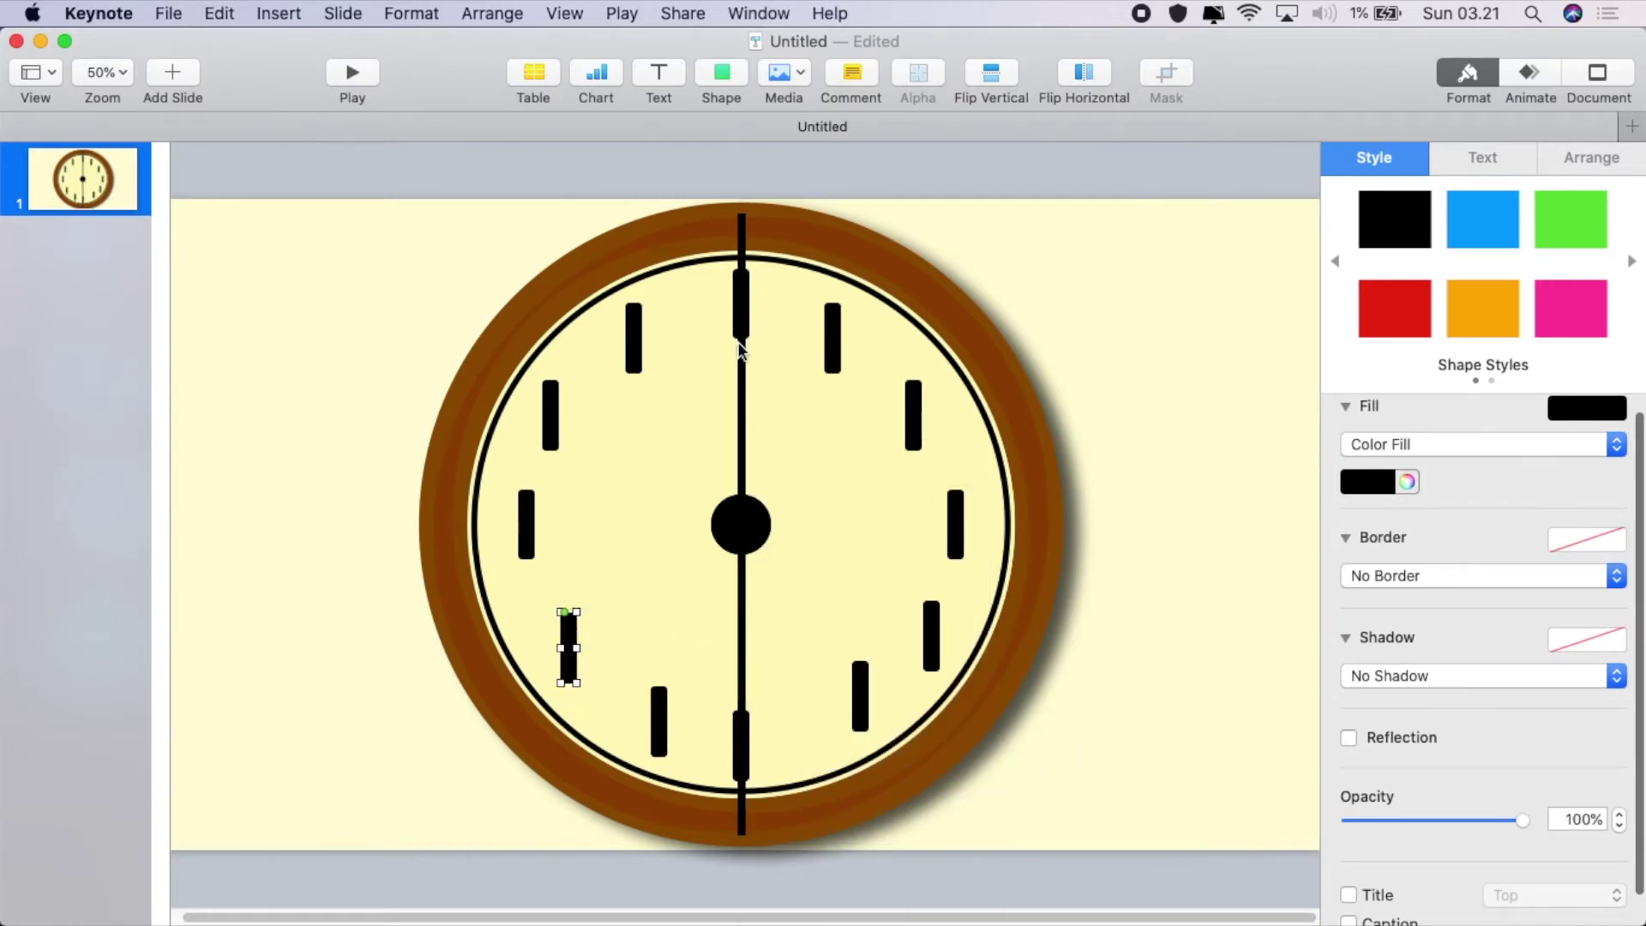
# Rotate the spoke to 270° as a guide and align the 3 o'clock bar along it, also at 270°
pyautogui.click(744, 439)
pyautogui.moveTo(1512, 569); pyautogui.dragTo(1513, 572)
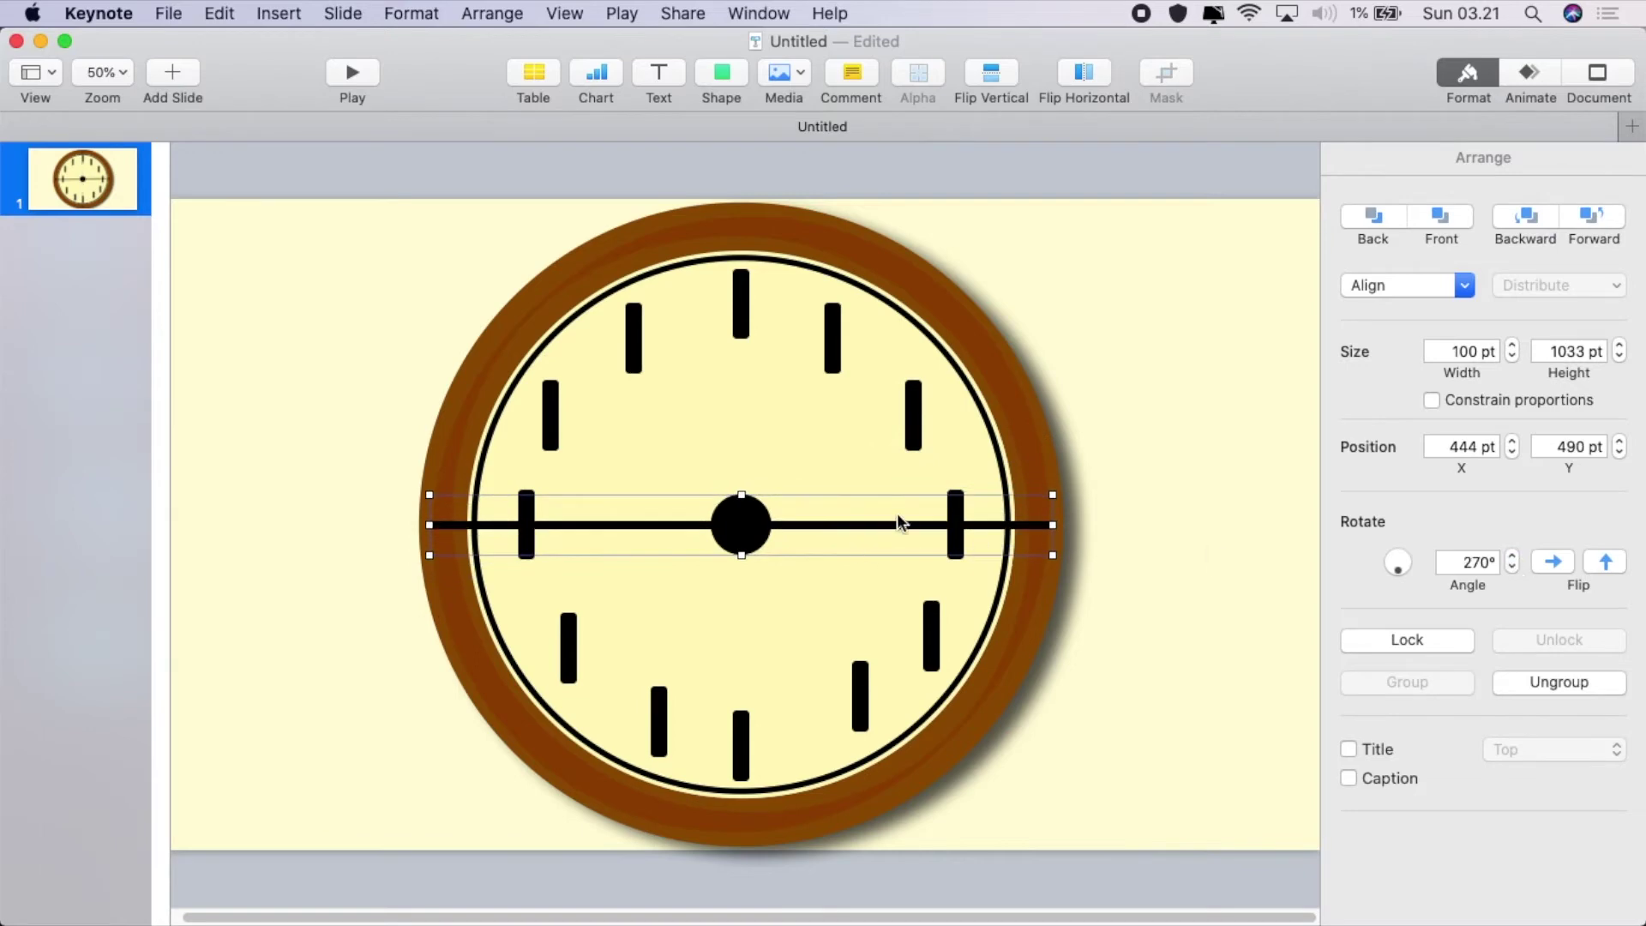
pyautogui.click(957, 506)
pyautogui.click(1590, 158)
pyautogui.click(1463, 556)
pyautogui.write('270')
pyautogui.press('Return')
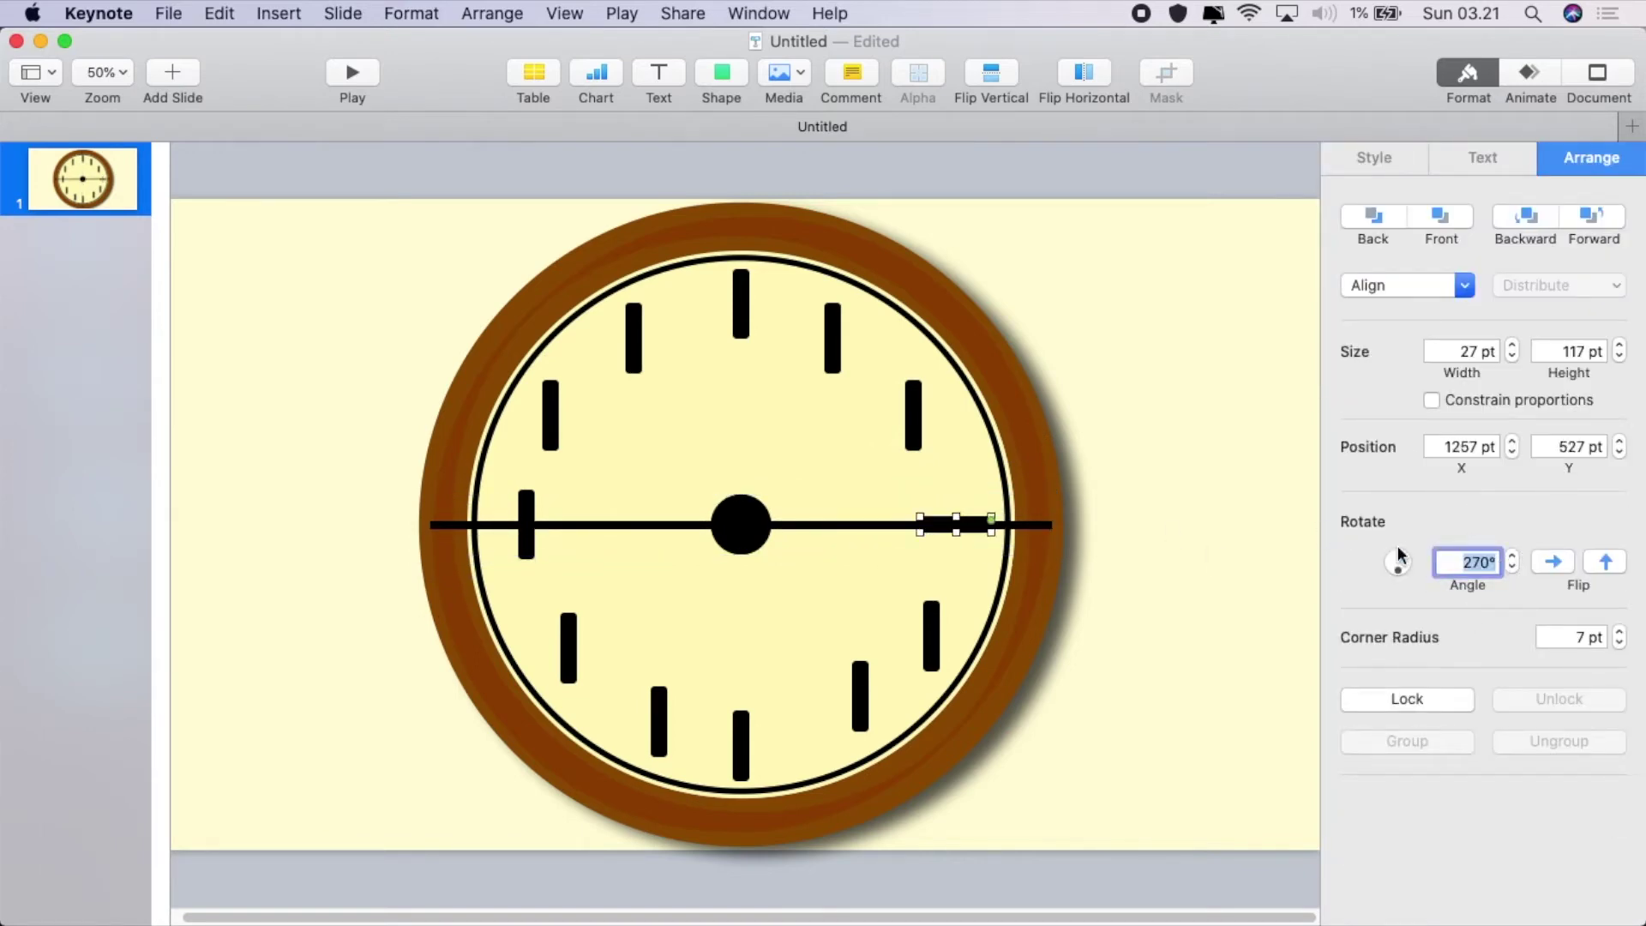
pyautogui.scroll(3, 959, 523)
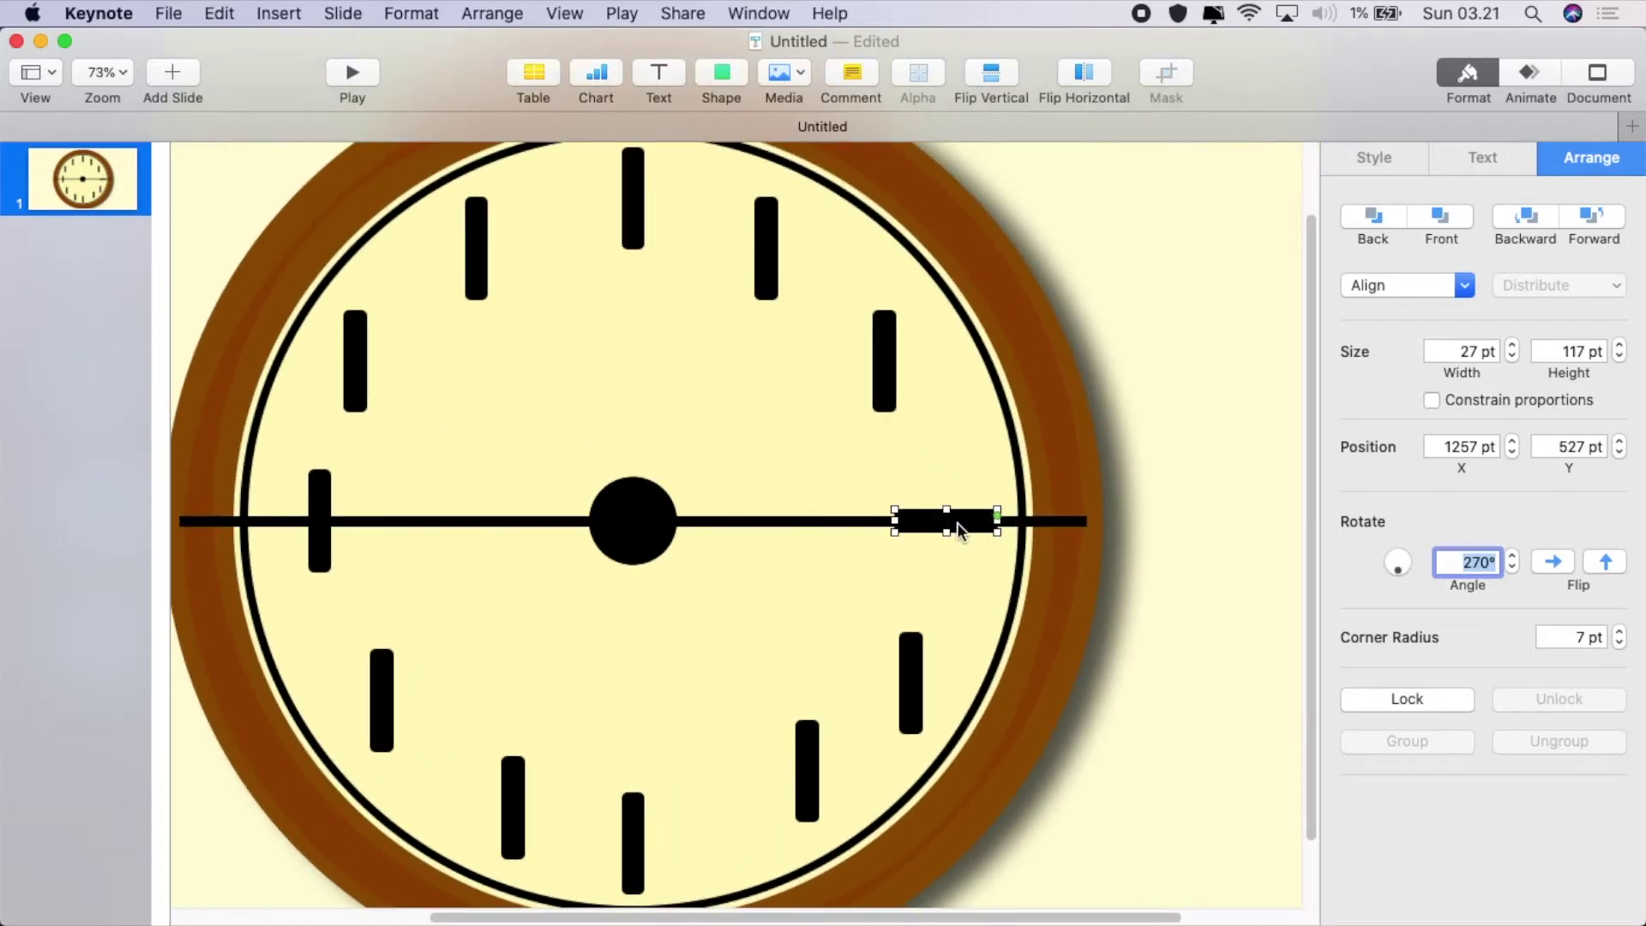
pyautogui.moveTo(956, 521); pyautogui.dragTo(963, 522)
# Rotate the 9 o'clock bar to 270° and align it on the horizontal spoke just inside the black ring
pyautogui.click(318, 504)
pyautogui.click(1467, 562)
pyautogui.write('270')
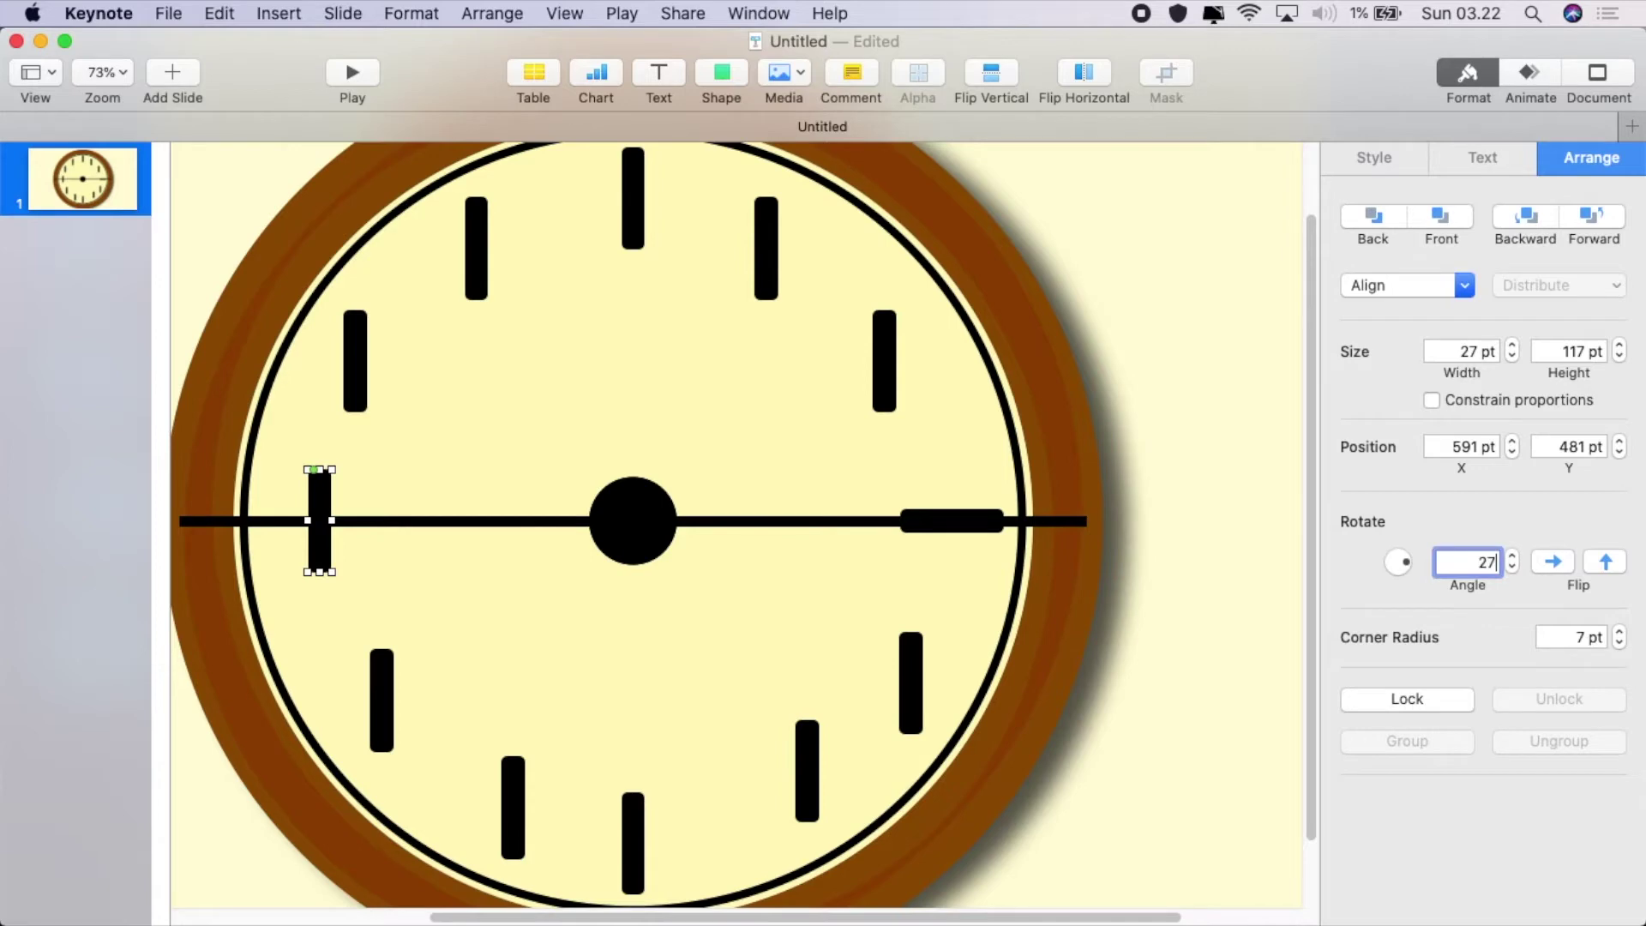
pyautogui.press('Return')
pyautogui.moveTo(342, 516); pyautogui.dragTo(338, 516)
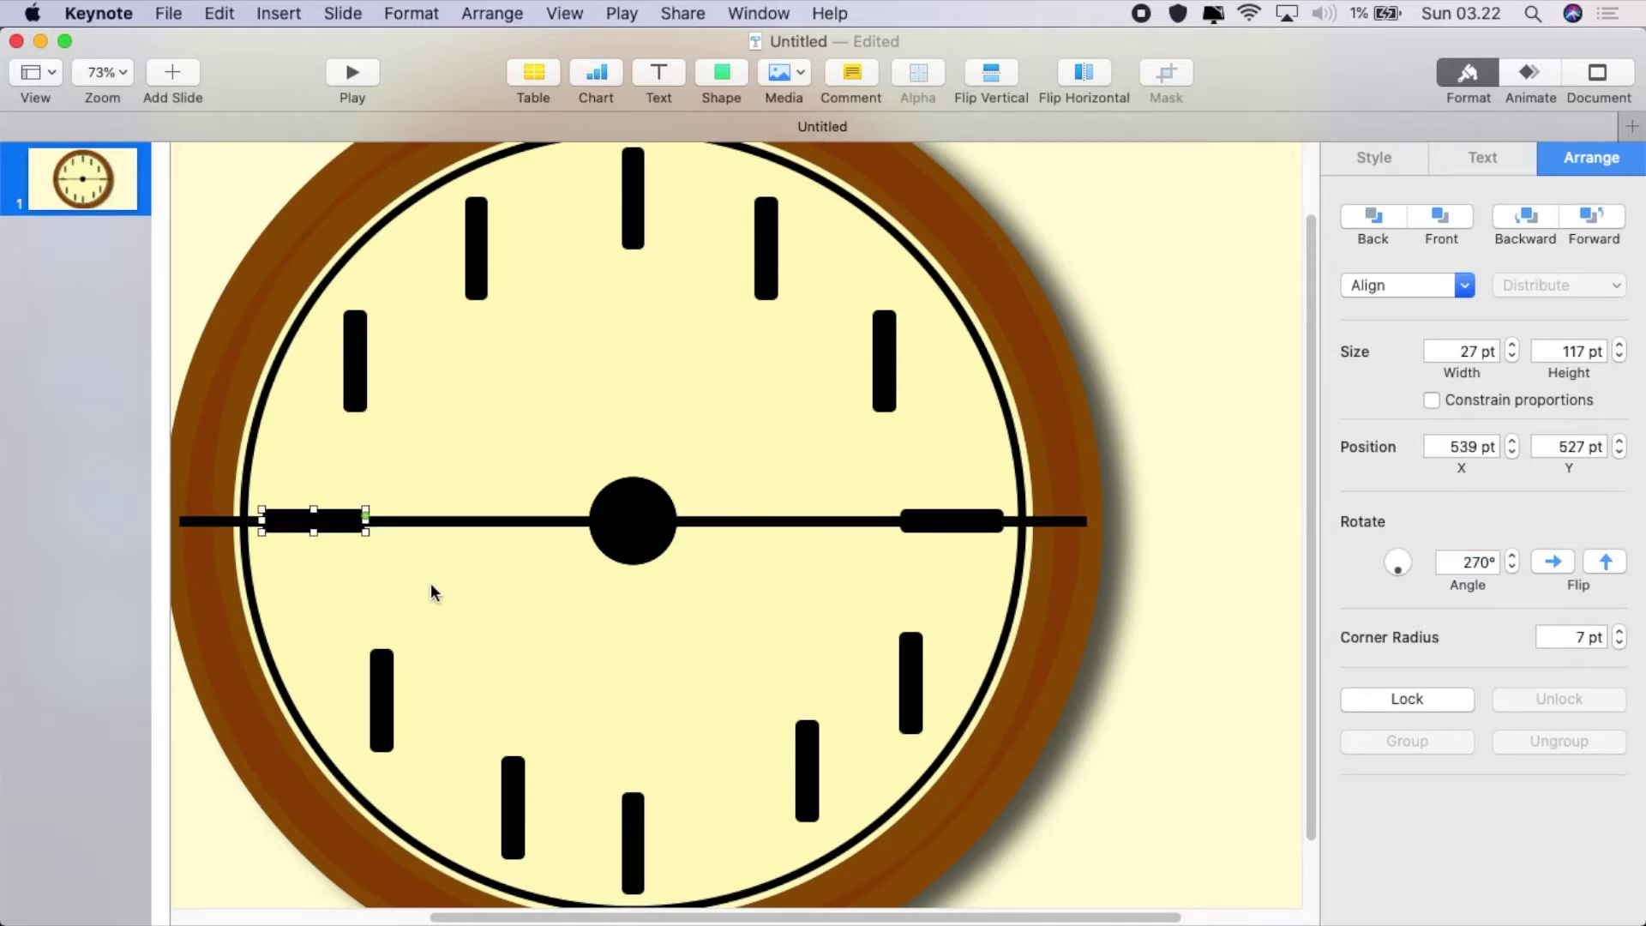
pyautogui.click(419, 720)
pyautogui.click(1512, 557)
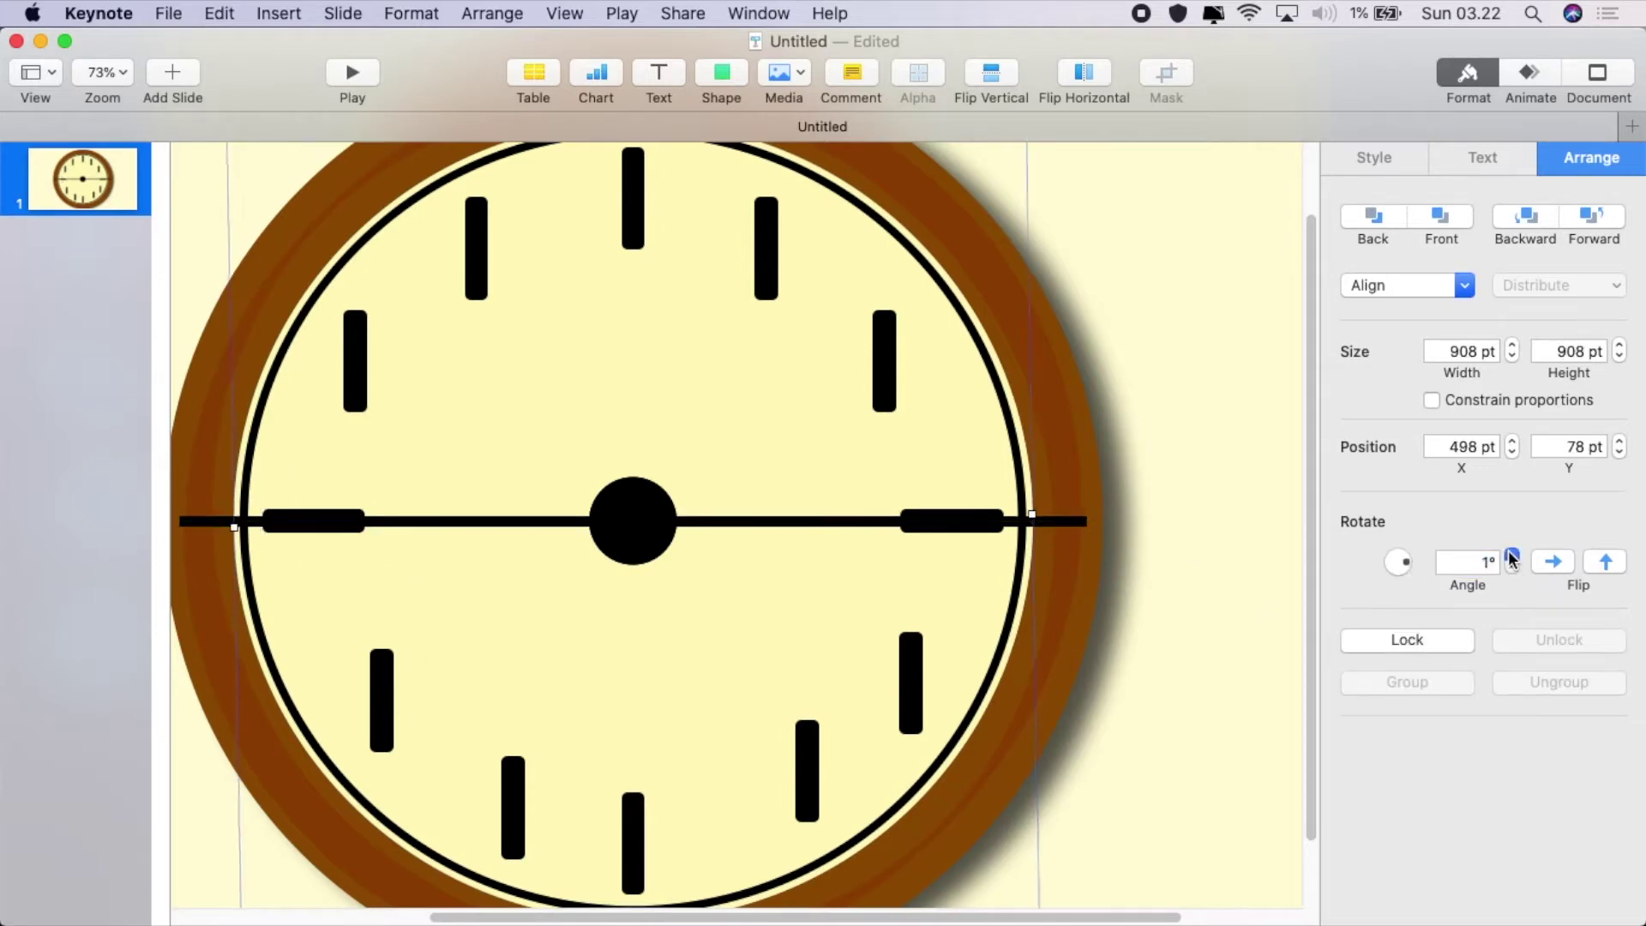
pyautogui.click(219, 13)
pyautogui.click(283, 43)
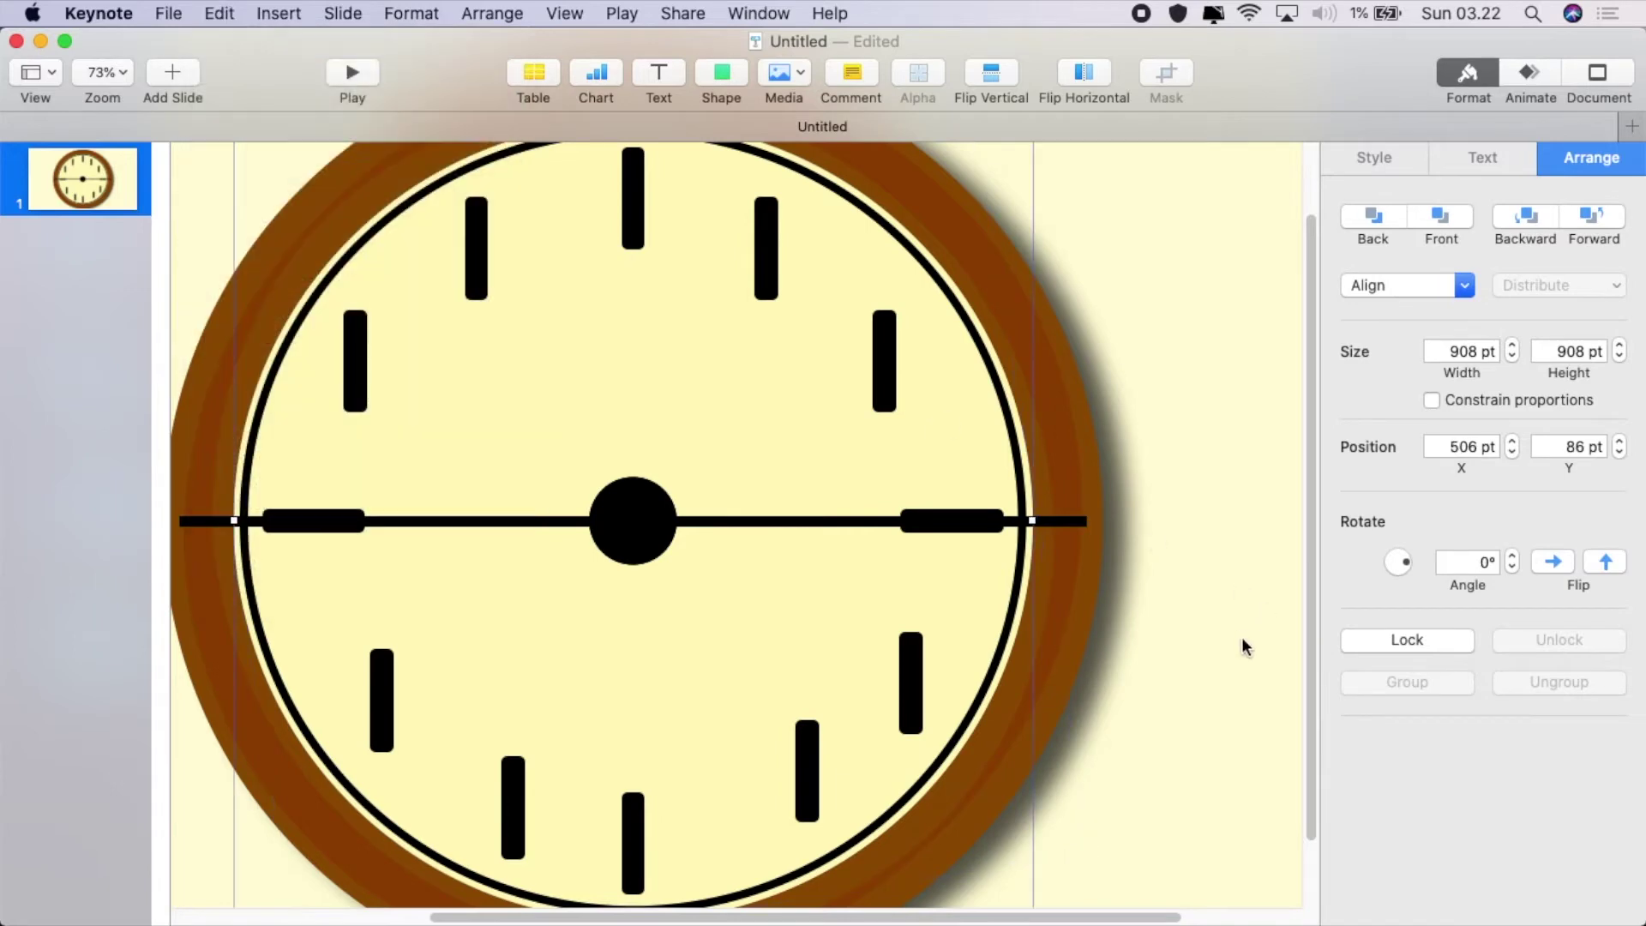
# Reset the spoke's rotation to 0° and set it to 30°
pyautogui.click(828, 530)
pyautogui.doubleClick(1468, 562)
pyautogui.write('0')
pyautogui.press('Return')
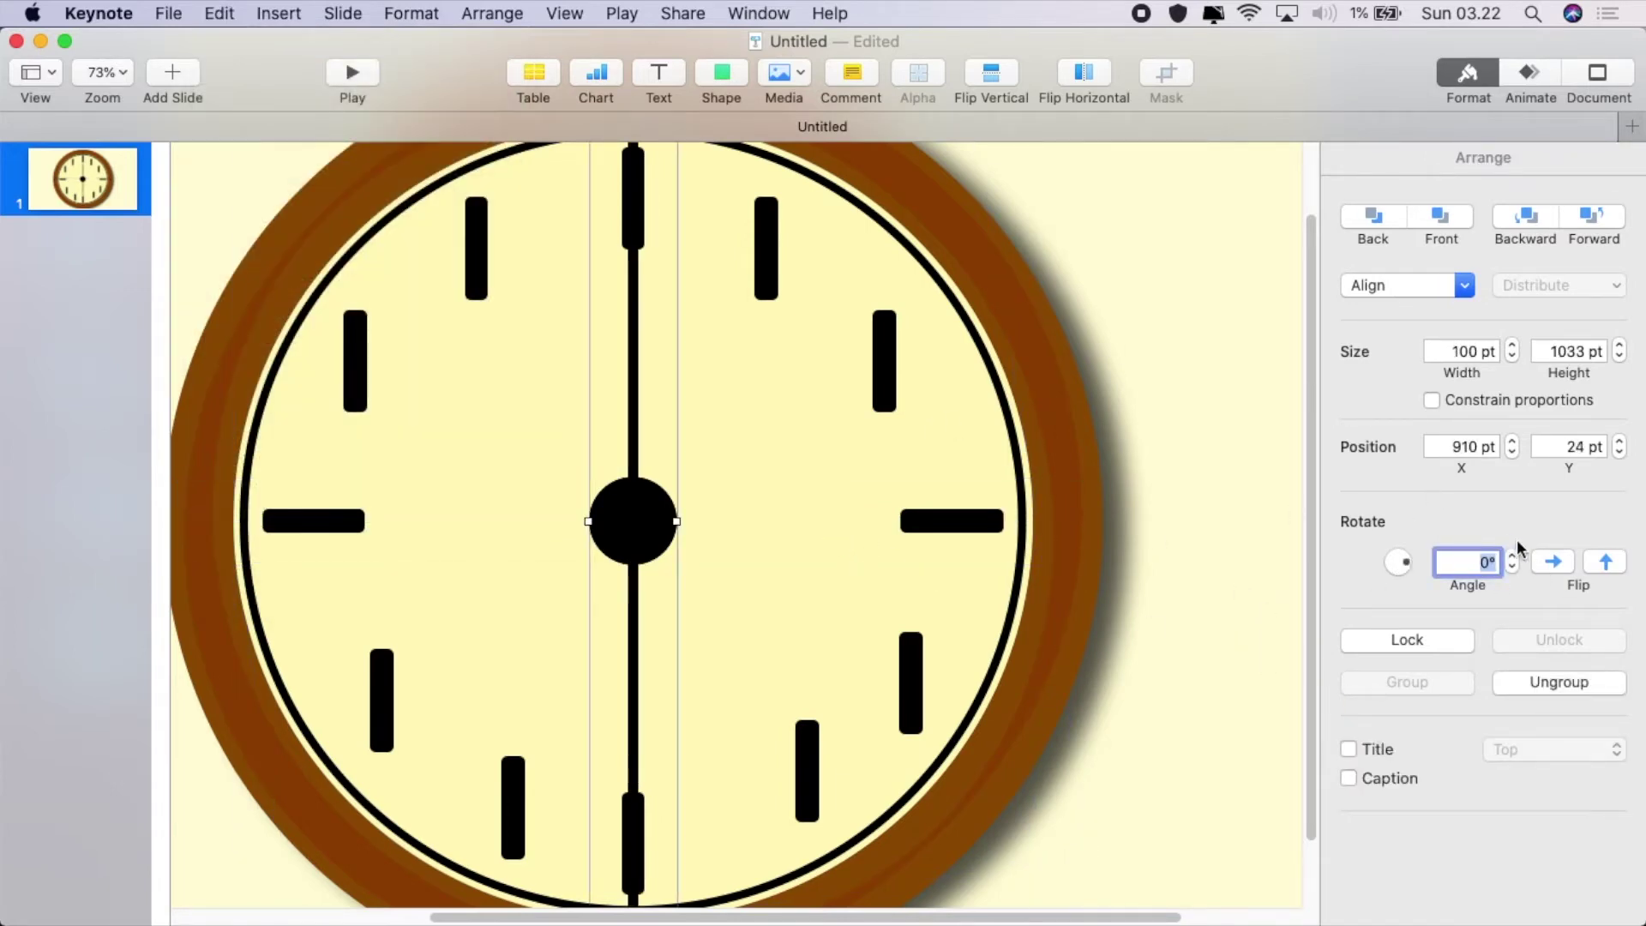
pyautogui.write('30')
pyautogui.press('Return')
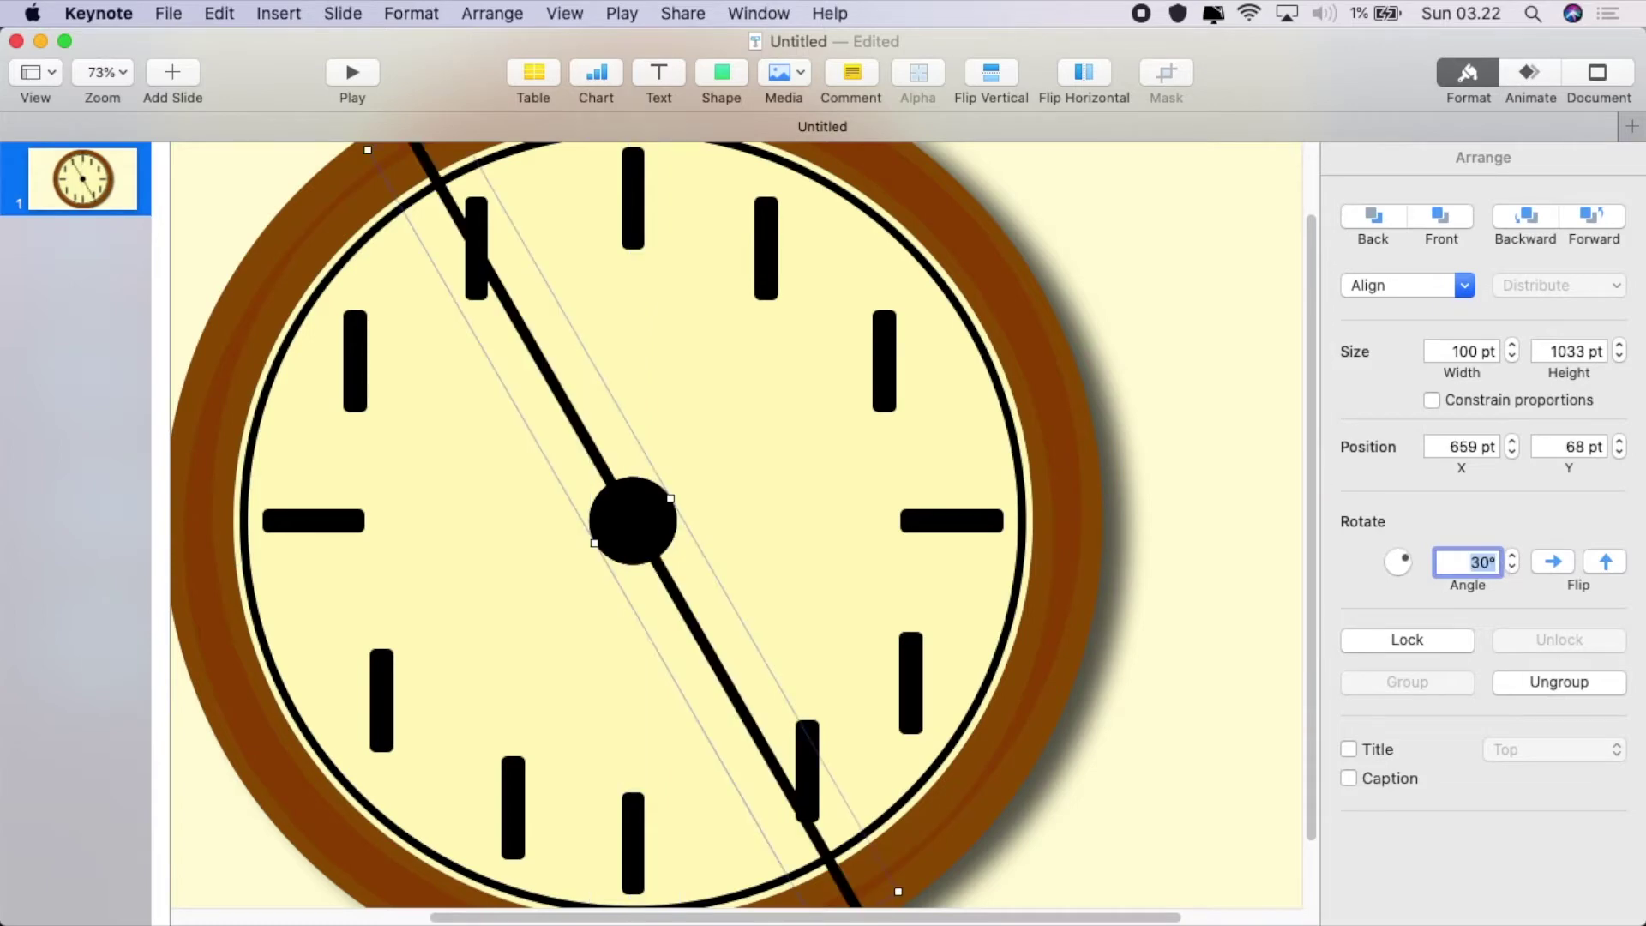
# Rotate the 11 o'clock bar to 30° and align it along the slanted spoke
pyautogui.click(480, 276)
pyautogui.click(1482, 561)
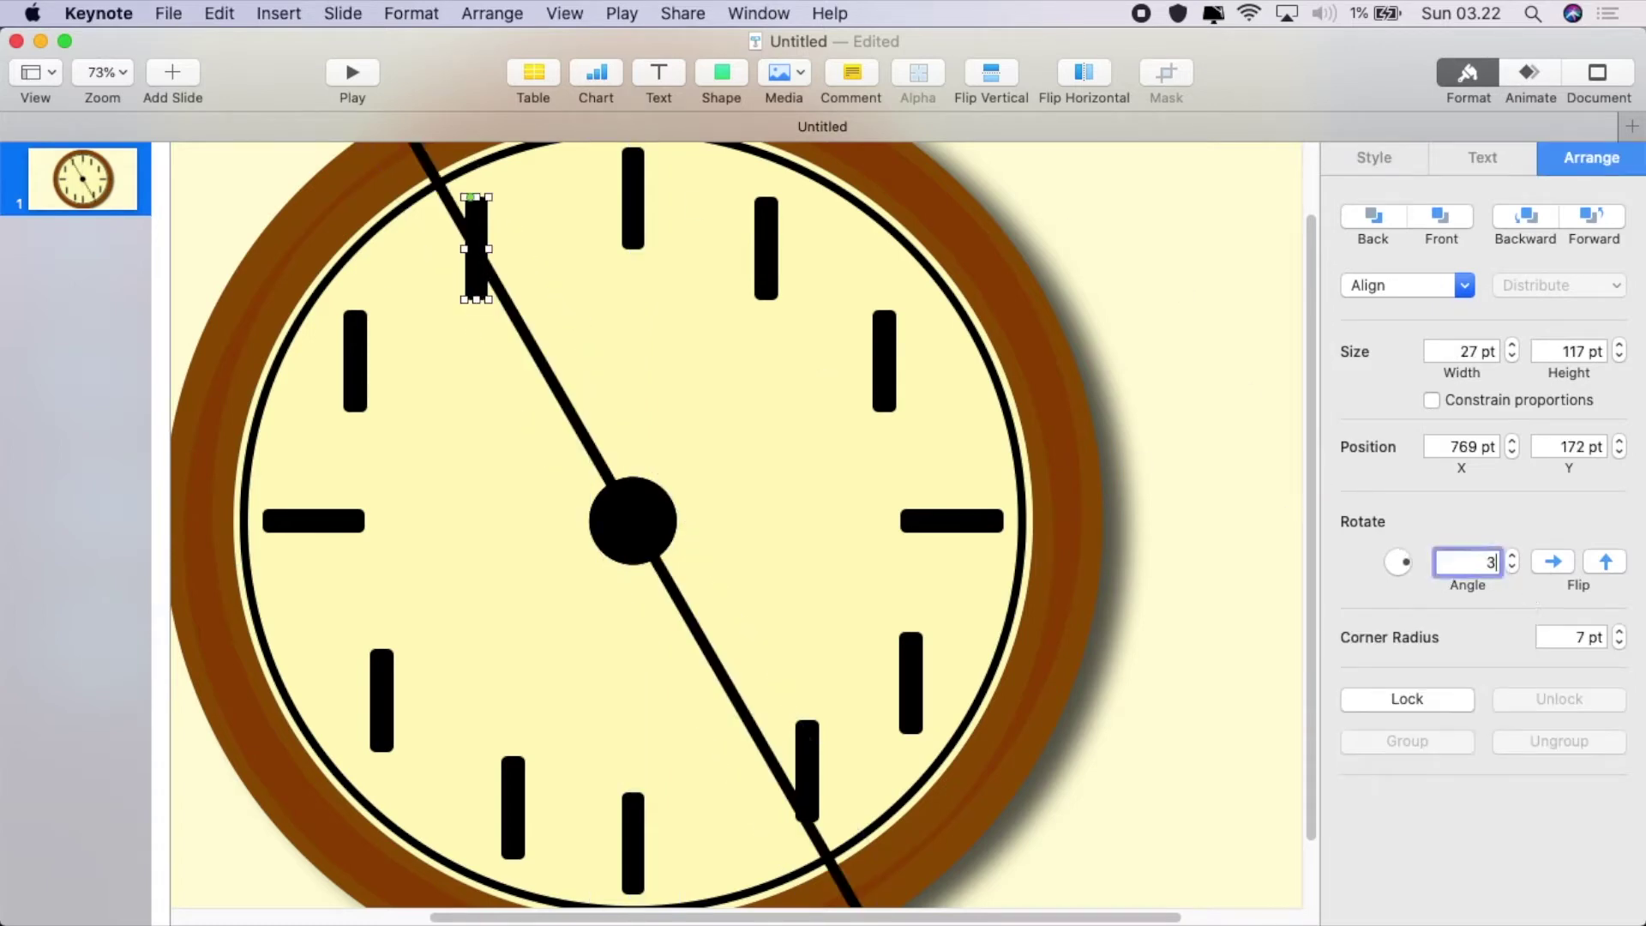
pyautogui.write('30')
pyautogui.press('Return')
pyautogui.moveTo(477, 258)
pyautogui.mouseDown()
pyautogui.moveTo(463, 225)
pyautogui.moveTo(478, 257)
pyautogui.mouseUp()
# Rotate the 5 o'clock bar to 30° and move it onto the spoke near the black ring
pyautogui.click(810, 753)
pyautogui.click(1475, 559)
pyautogui.write('30')
pyautogui.press('Return')
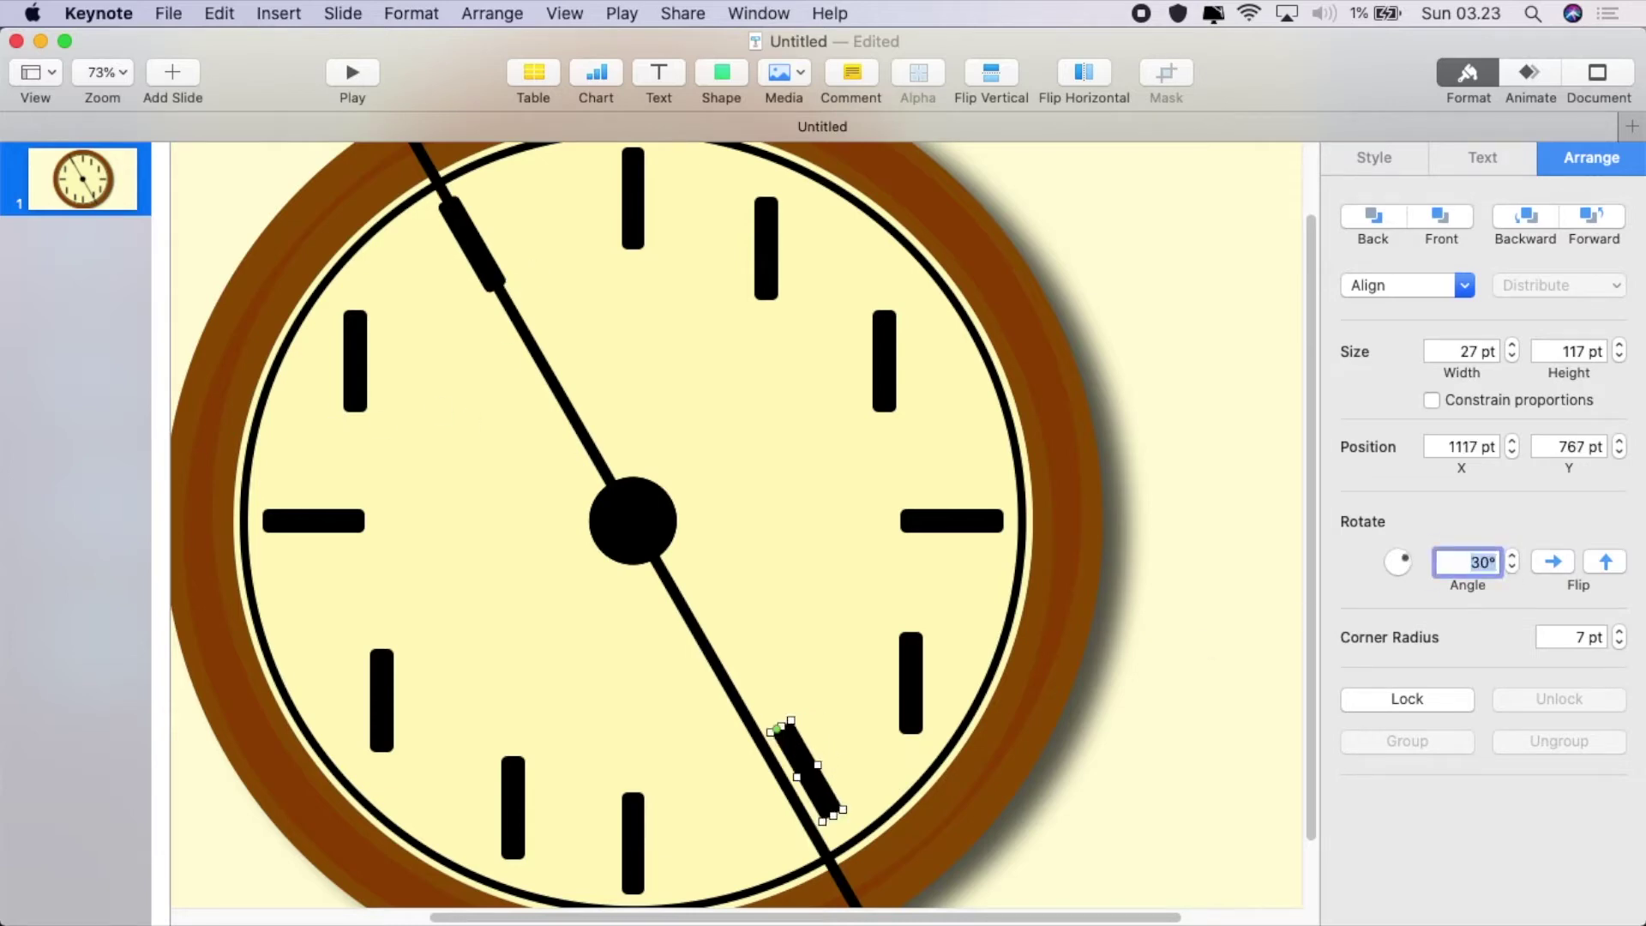
pyautogui.moveTo(789, 762); pyautogui.dragTo(780, 777)
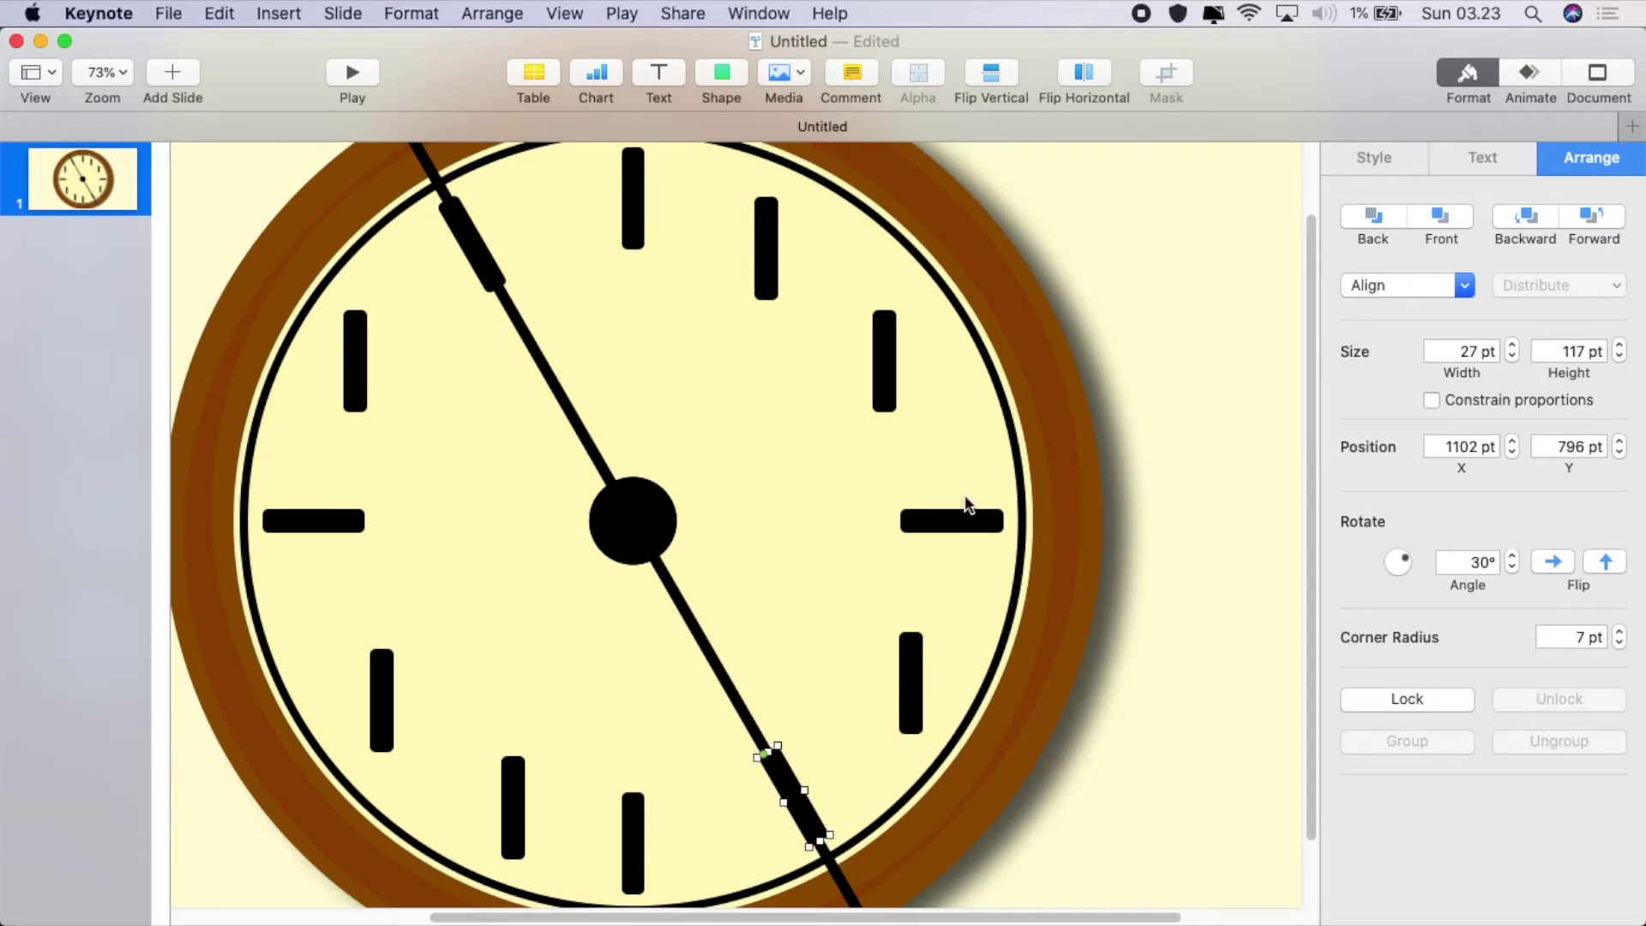
# Rotate the spoke to 60° and set the 10 o'clock bar's rotation to 60° to match
pyautogui.click(572, 413)
pyautogui.moveTo(1512, 556); pyautogui.dragTo(1511, 556)
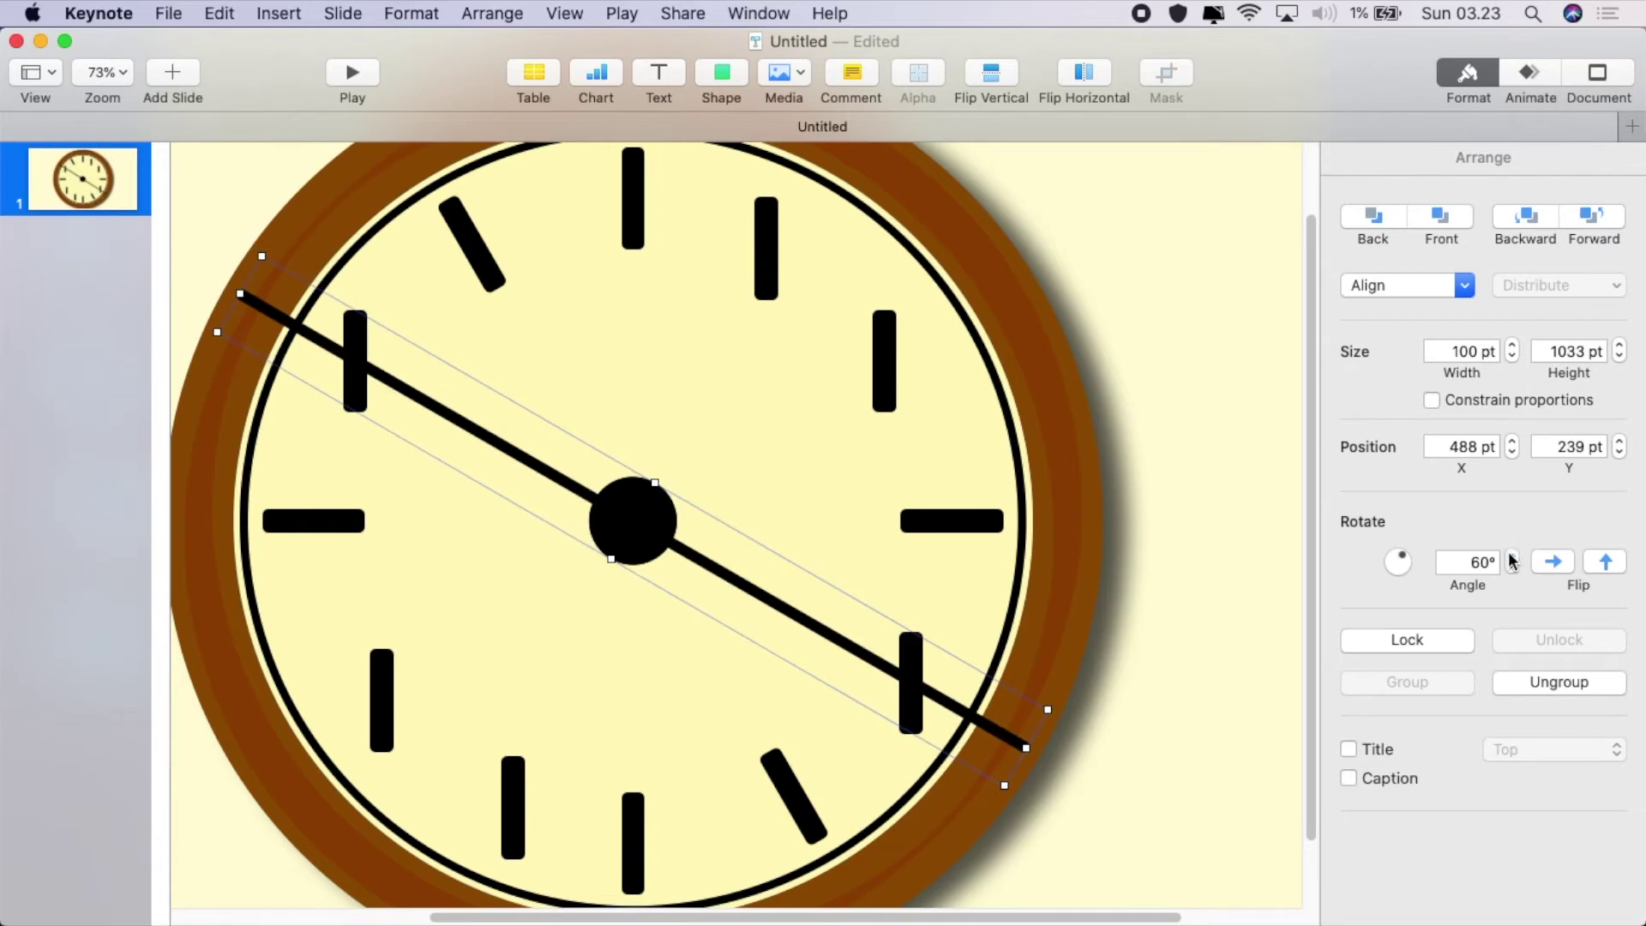
pyautogui.click(362, 329)
pyautogui.click(1467, 561)
pyautogui.write('60')
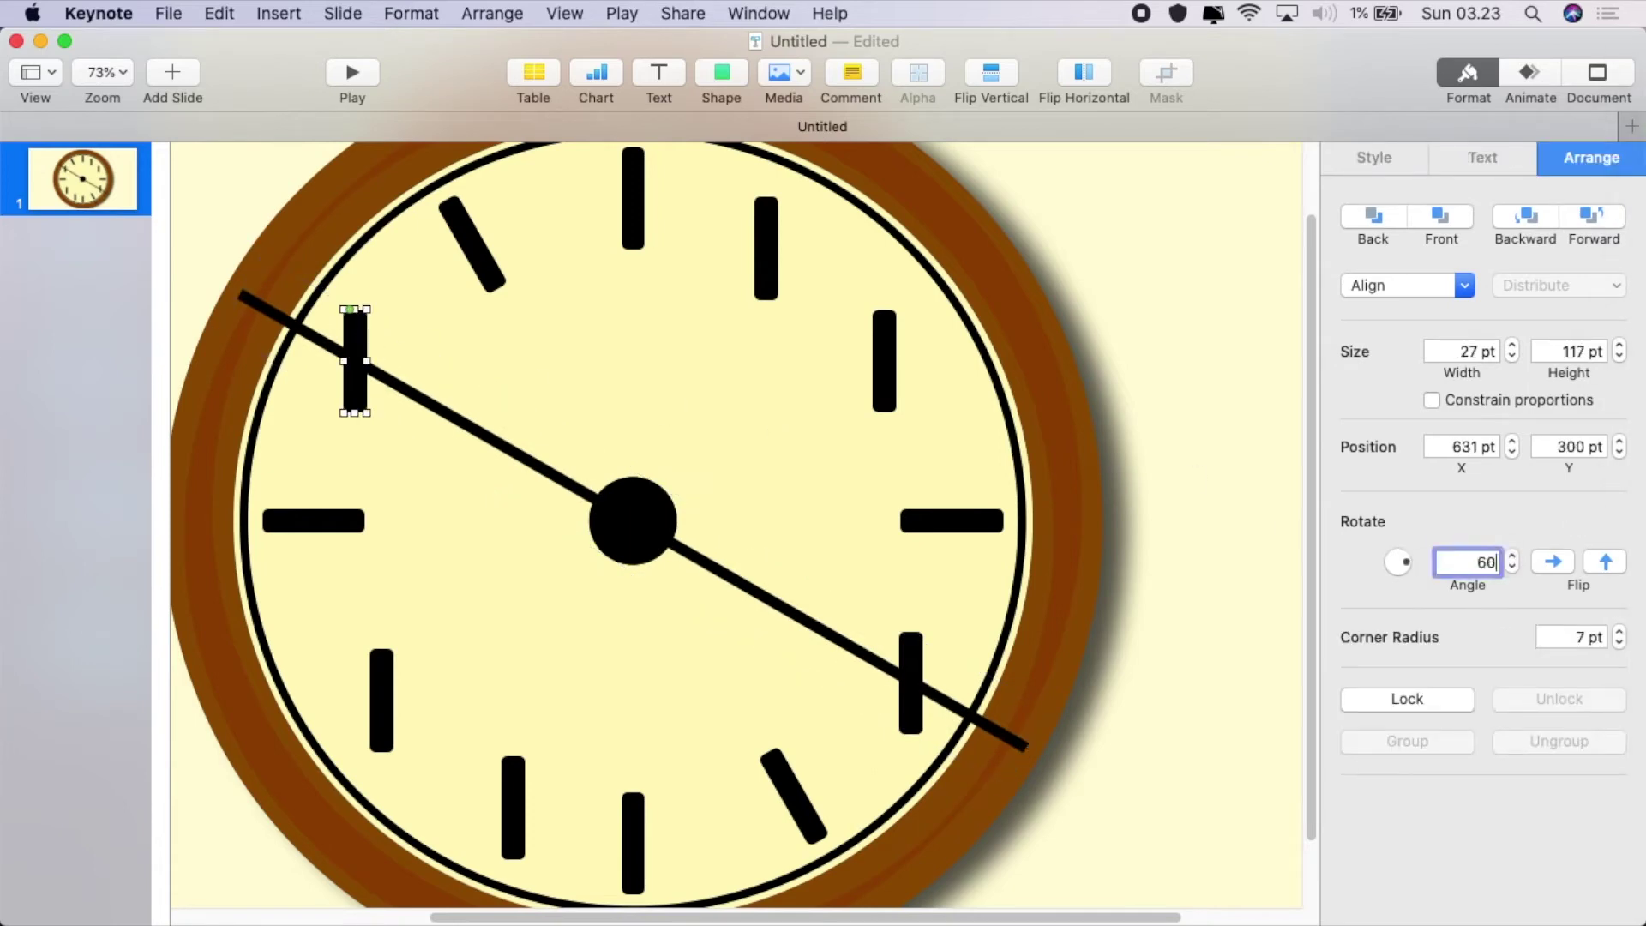
pyautogui.press('Return')
# Rotate the 4 o'clock bar to 60° and nudge it into line with the spoke
pyautogui.click(920, 679)
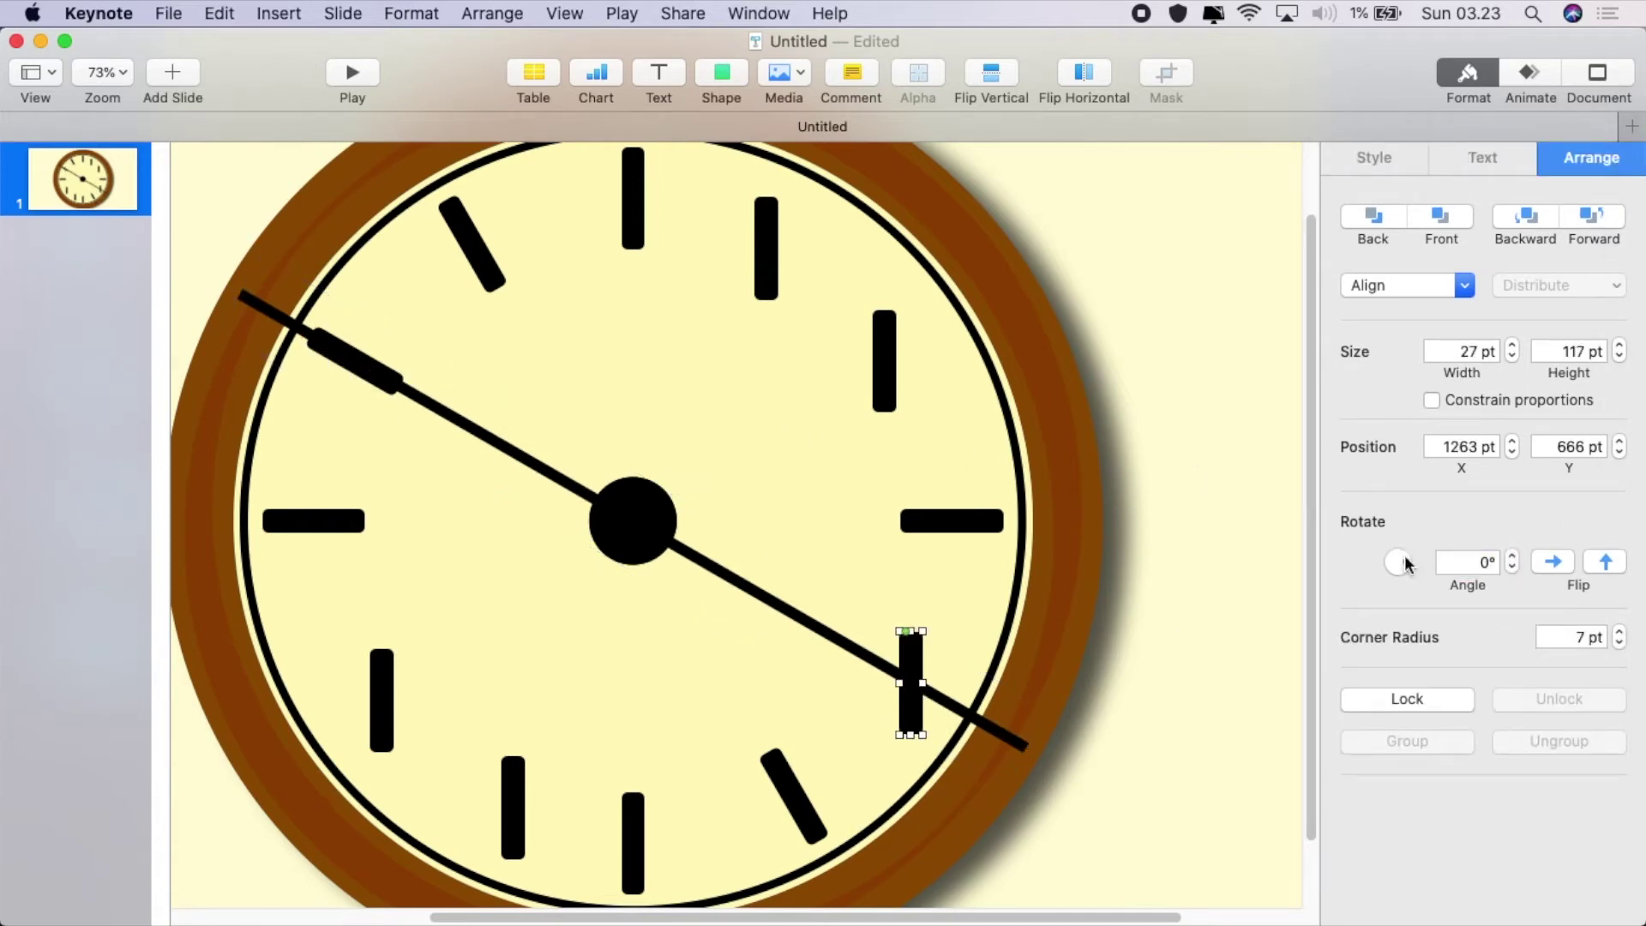
pyautogui.click(1481, 562)
pyautogui.write('60')
pyautogui.press('Return')
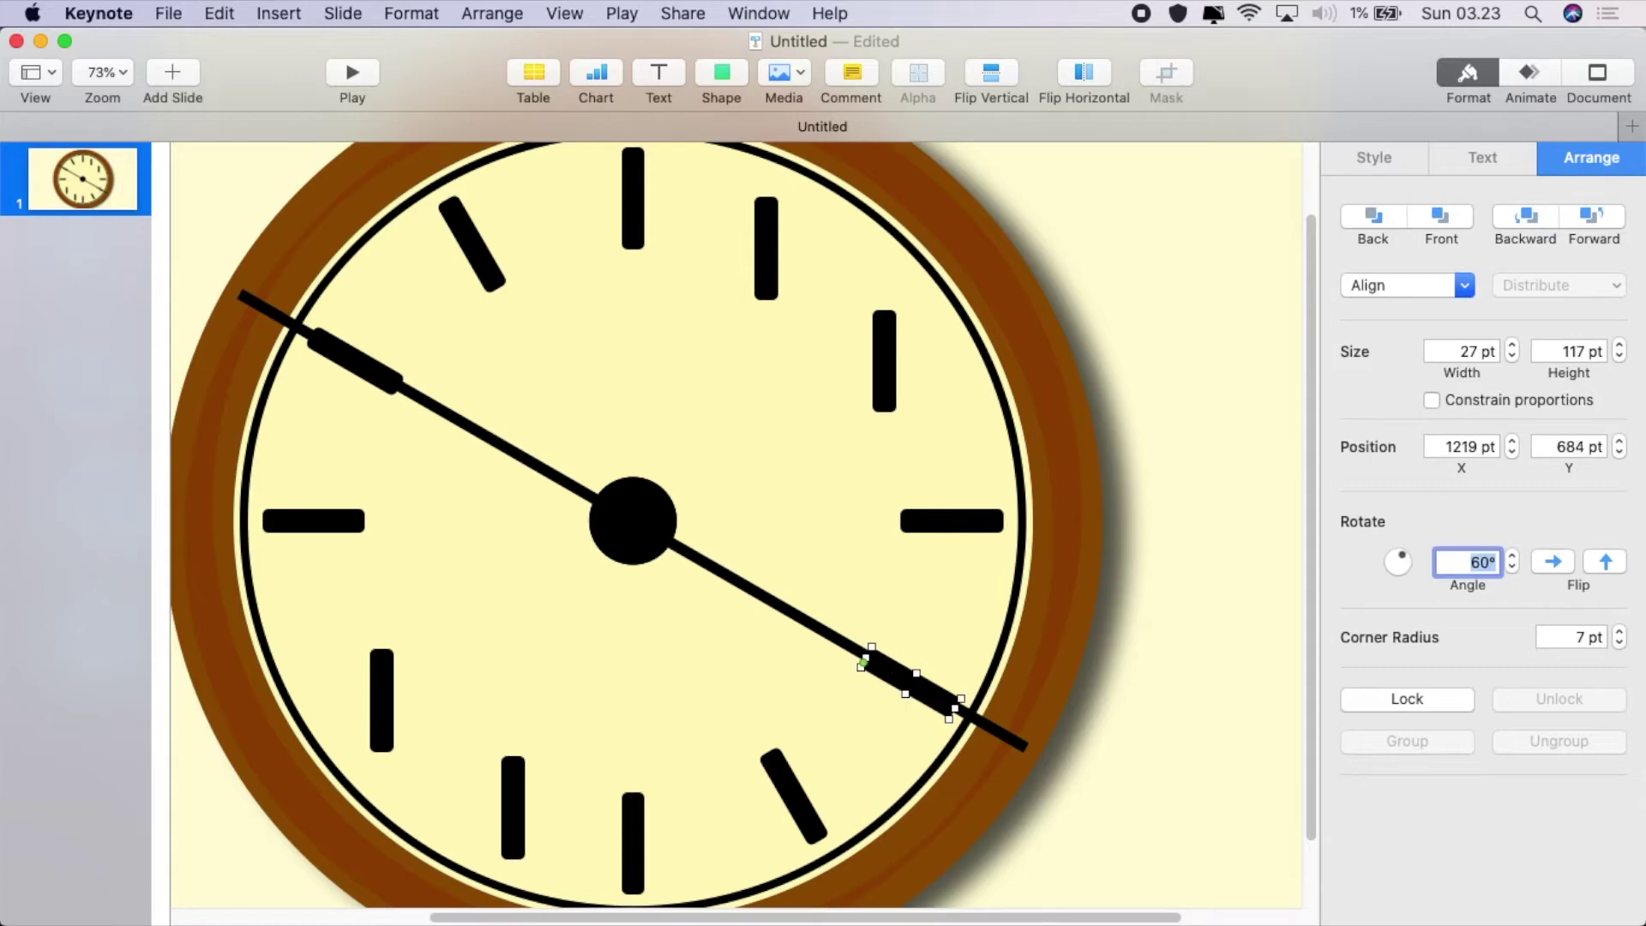
pyautogui.moveTo(898, 688); pyautogui.dragTo(895, 687)
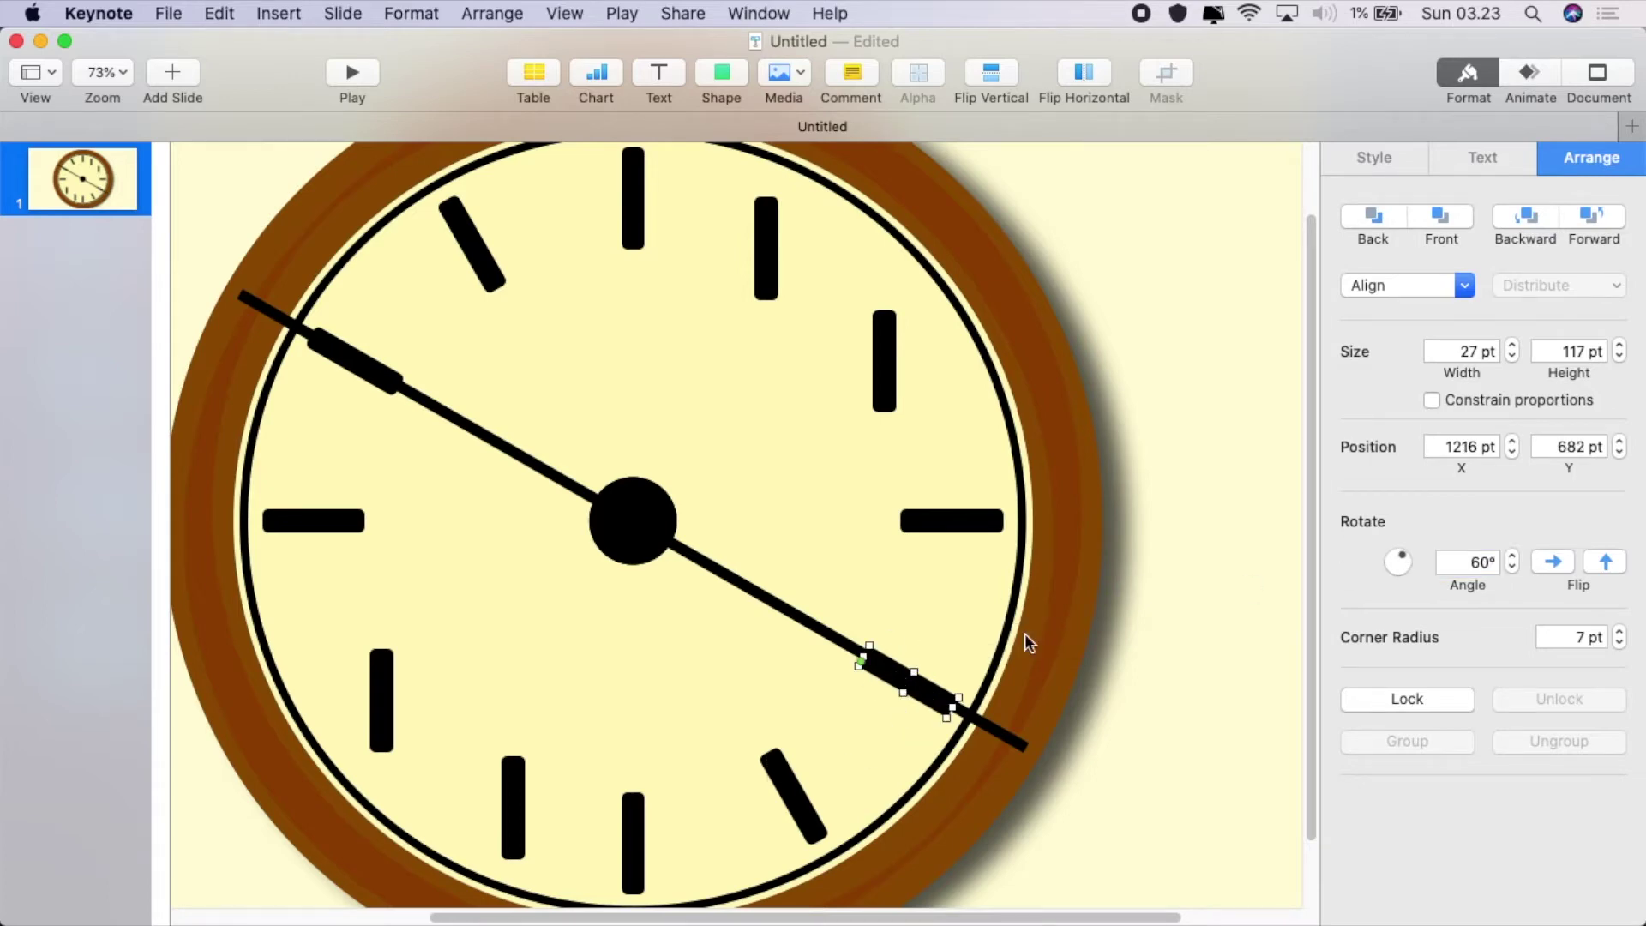
pyautogui.click(1512, 568)
pyautogui.click(1512, 568)
pyautogui.click(1512, 568)
pyautogui.click(1511, 568)
# Rotate the spoke to 120° and align the 8 o'clock bar along it, also at 120°
pyautogui.click(816, 625)
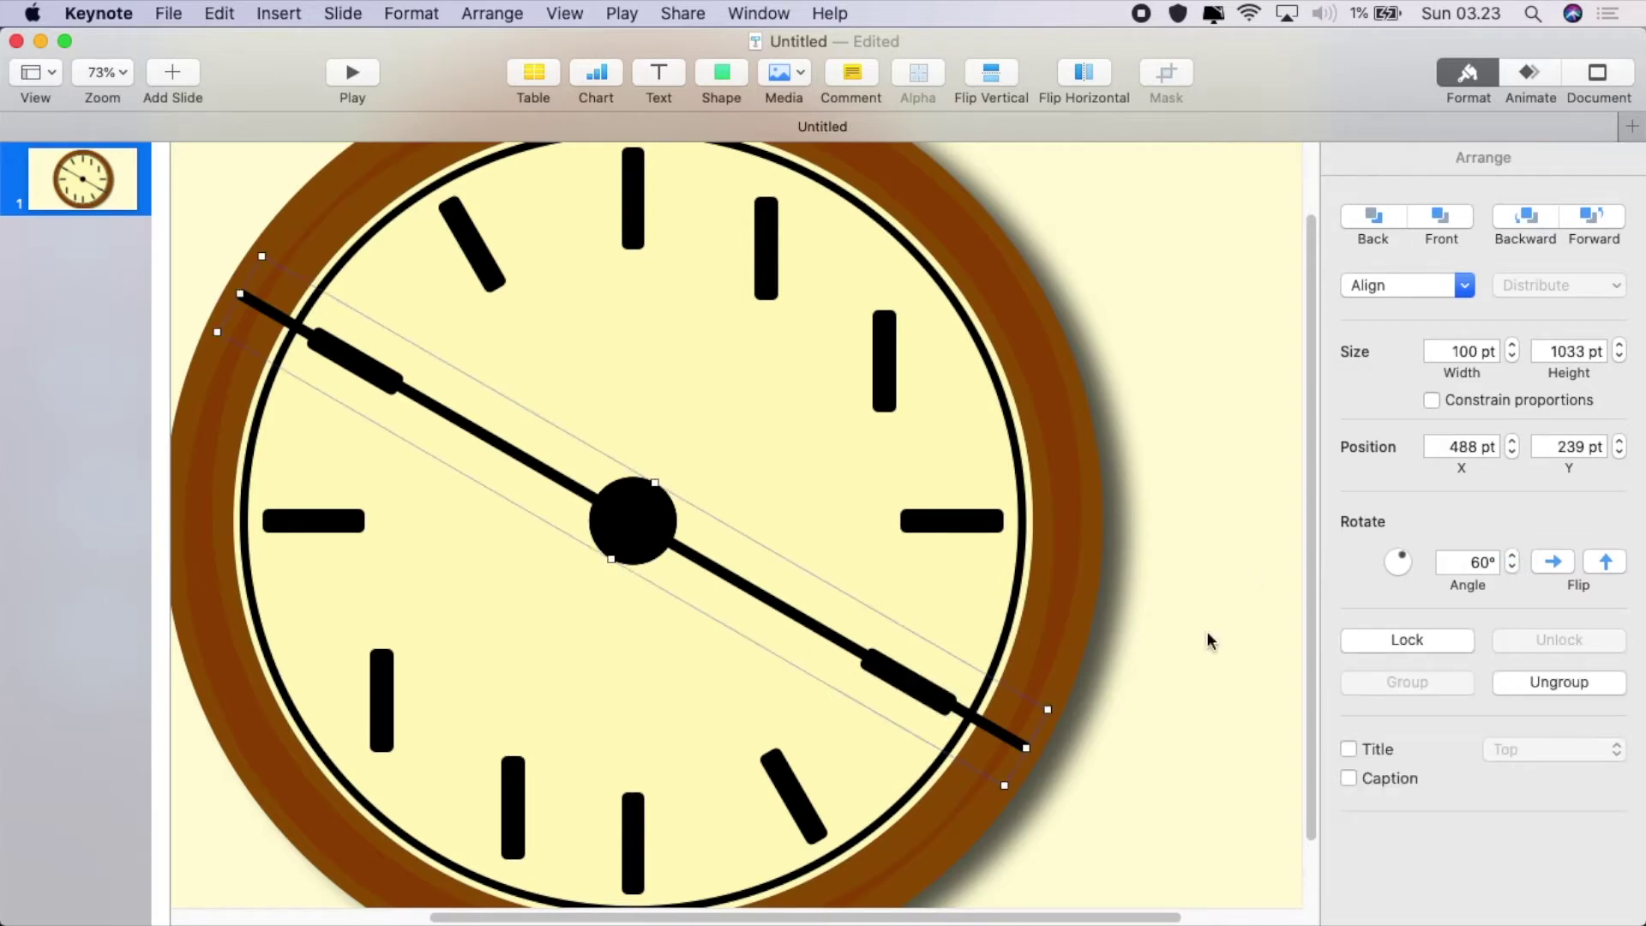
pyautogui.moveTo(1511, 558); pyautogui.dragTo(1512, 557)
pyautogui.moveTo(384, 704); pyautogui.dragTo(371, 686)
pyautogui.click(1476, 566)
pyautogui.write('120')
pyautogui.press('Return')
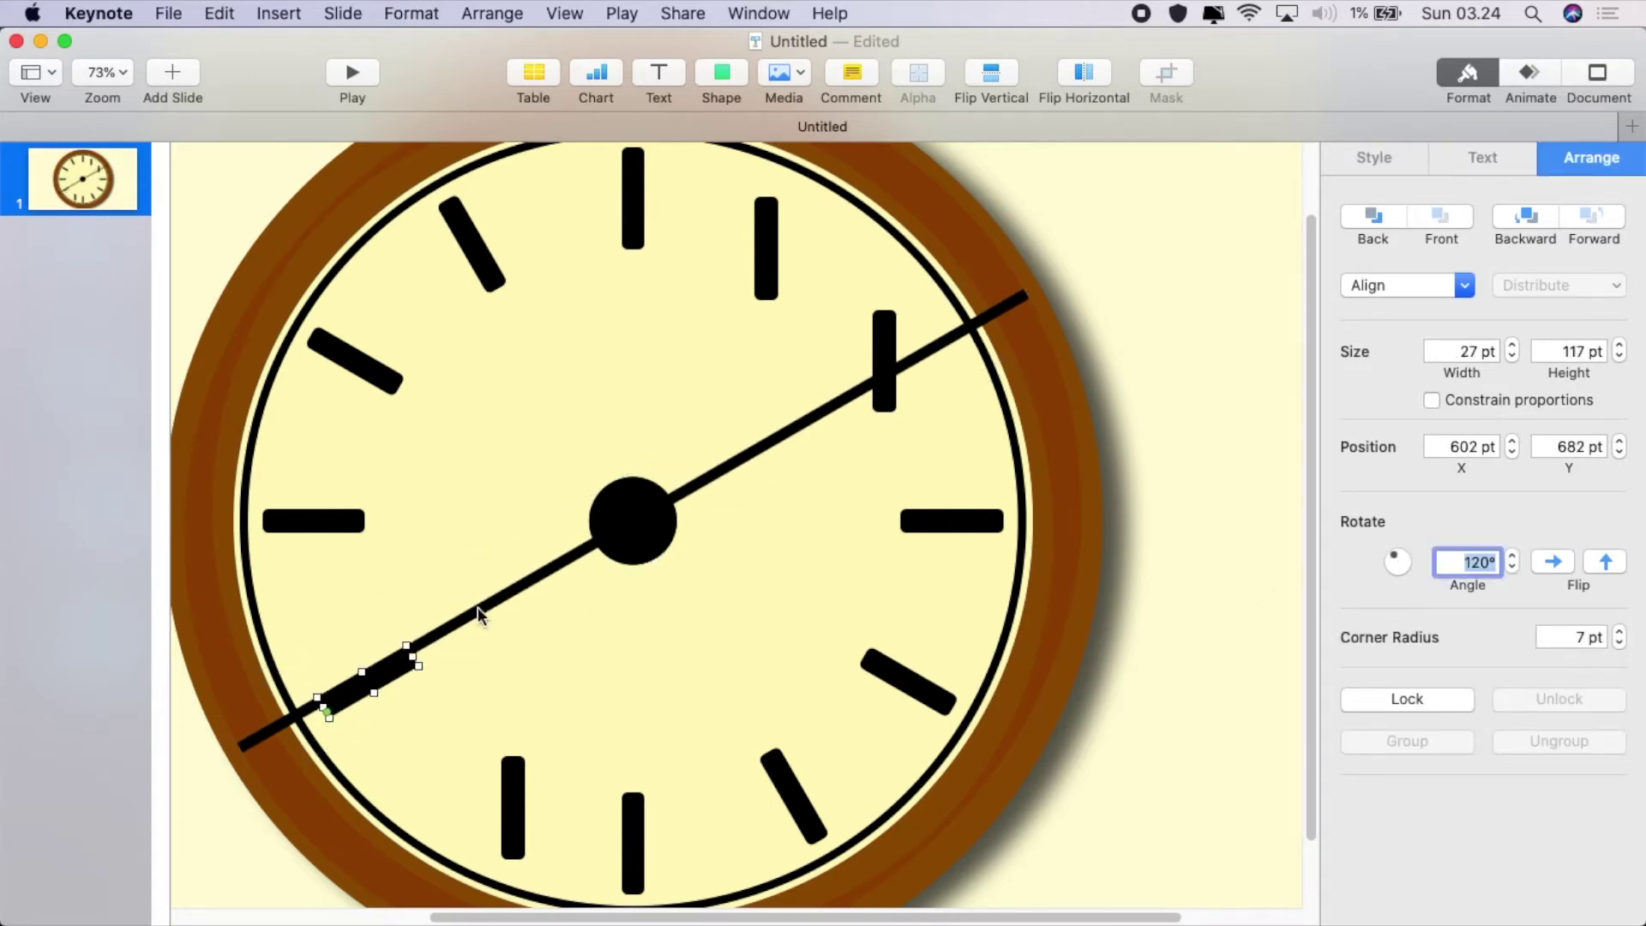
pyautogui.moveTo(383, 674); pyautogui.dragTo(373, 672)
# Rotate the 2 o'clock bar to 120° and move it onto the spoke
pyautogui.click(881, 367)
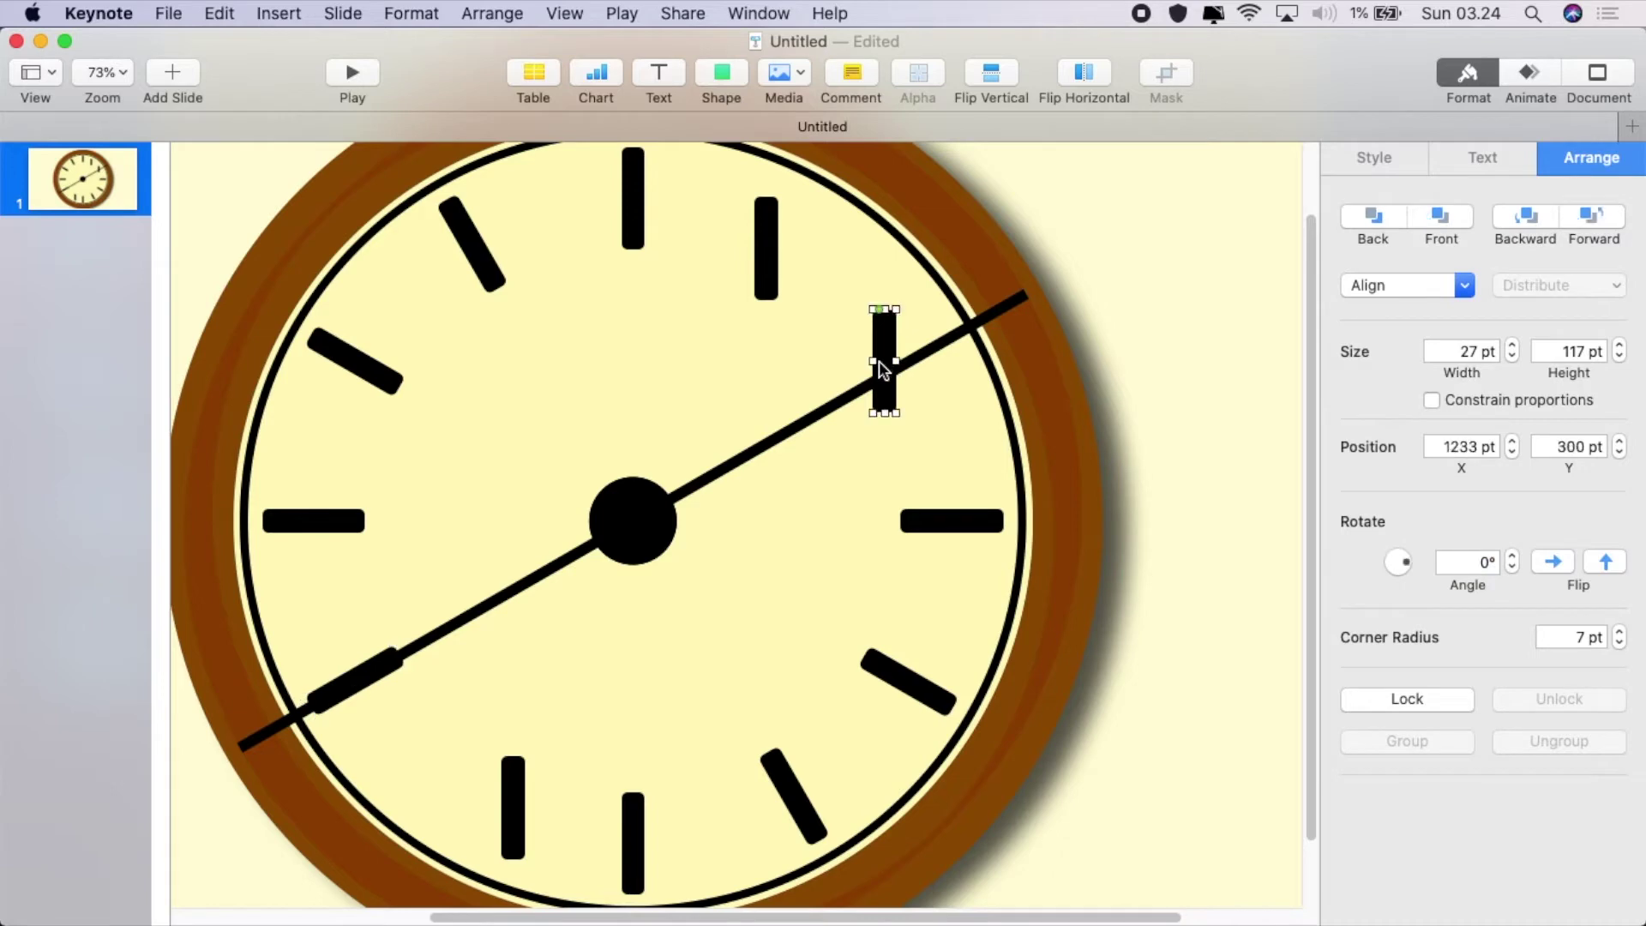
pyautogui.click(1491, 557)
pyautogui.write('120')
pyautogui.press('Return')
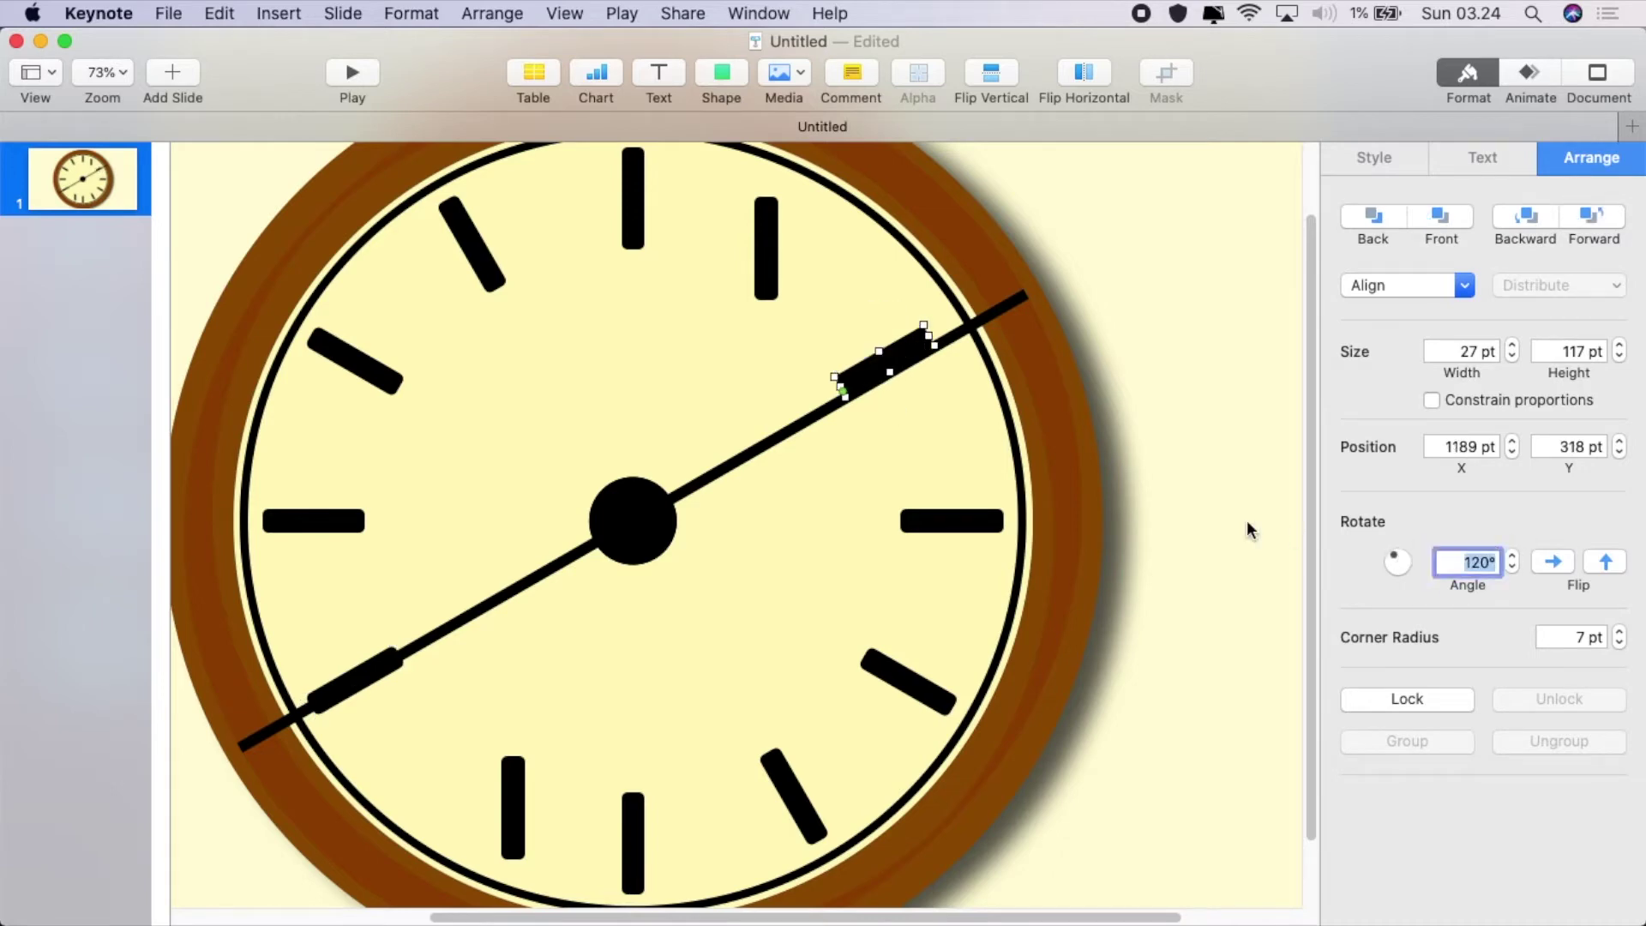
pyautogui.moveTo(898, 355); pyautogui.dragTo(914, 356)
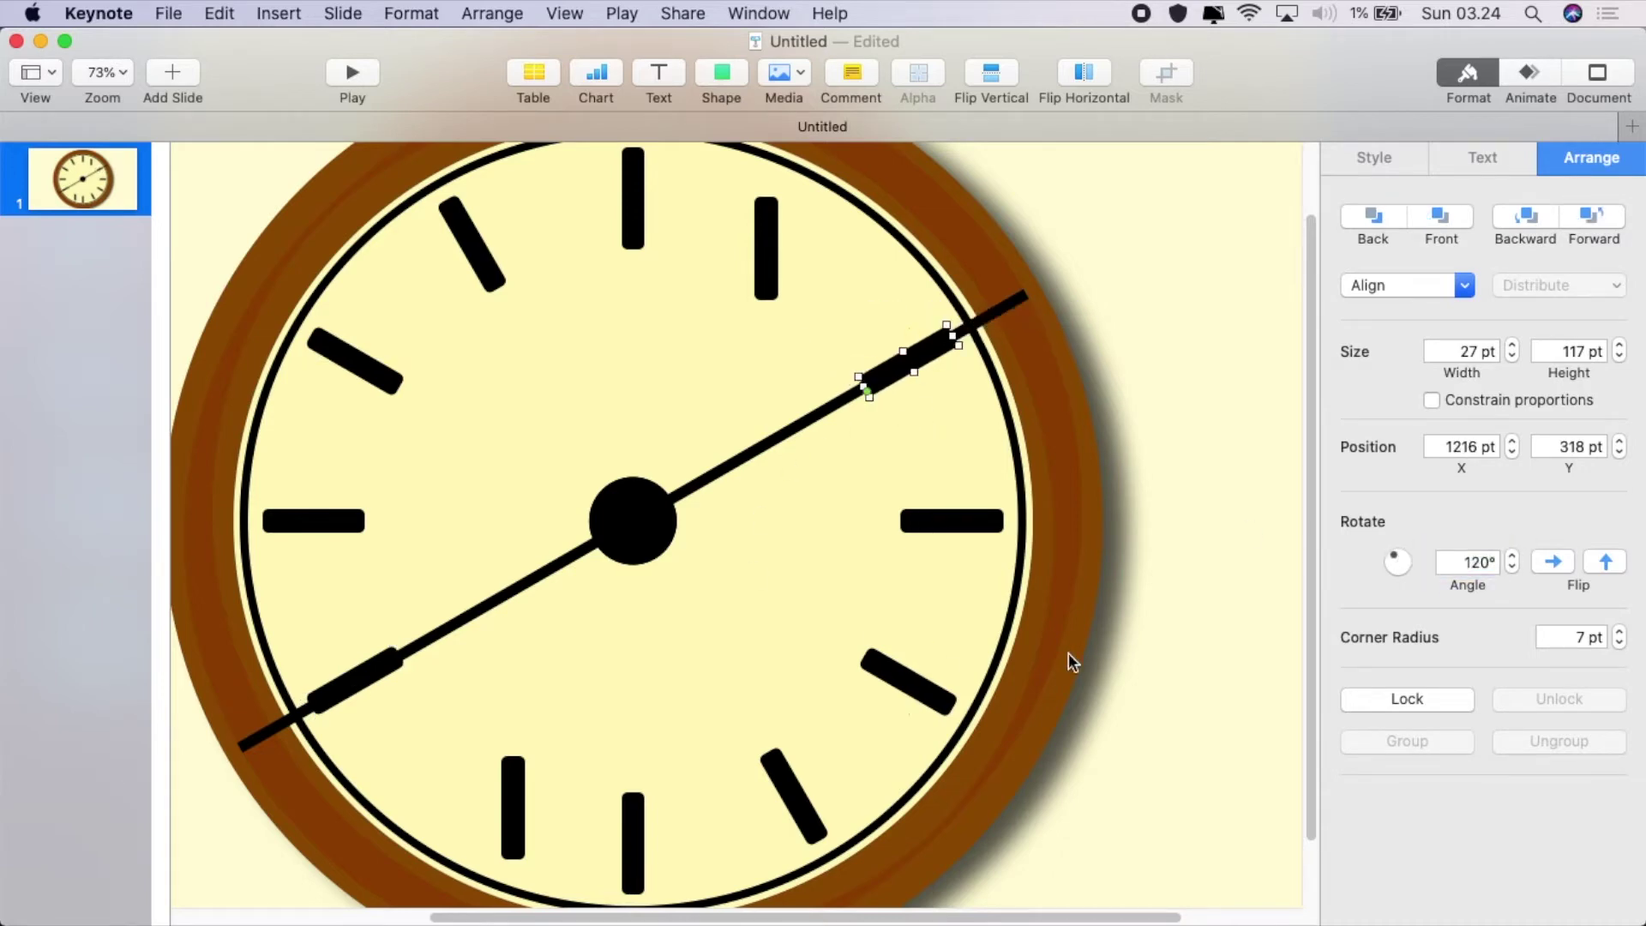
# Rotate the spoke to the 7 o'clock line and align the 7 o'clock bar along it at 150°
pyautogui.press('Escape')
pyautogui.click(1512, 556)
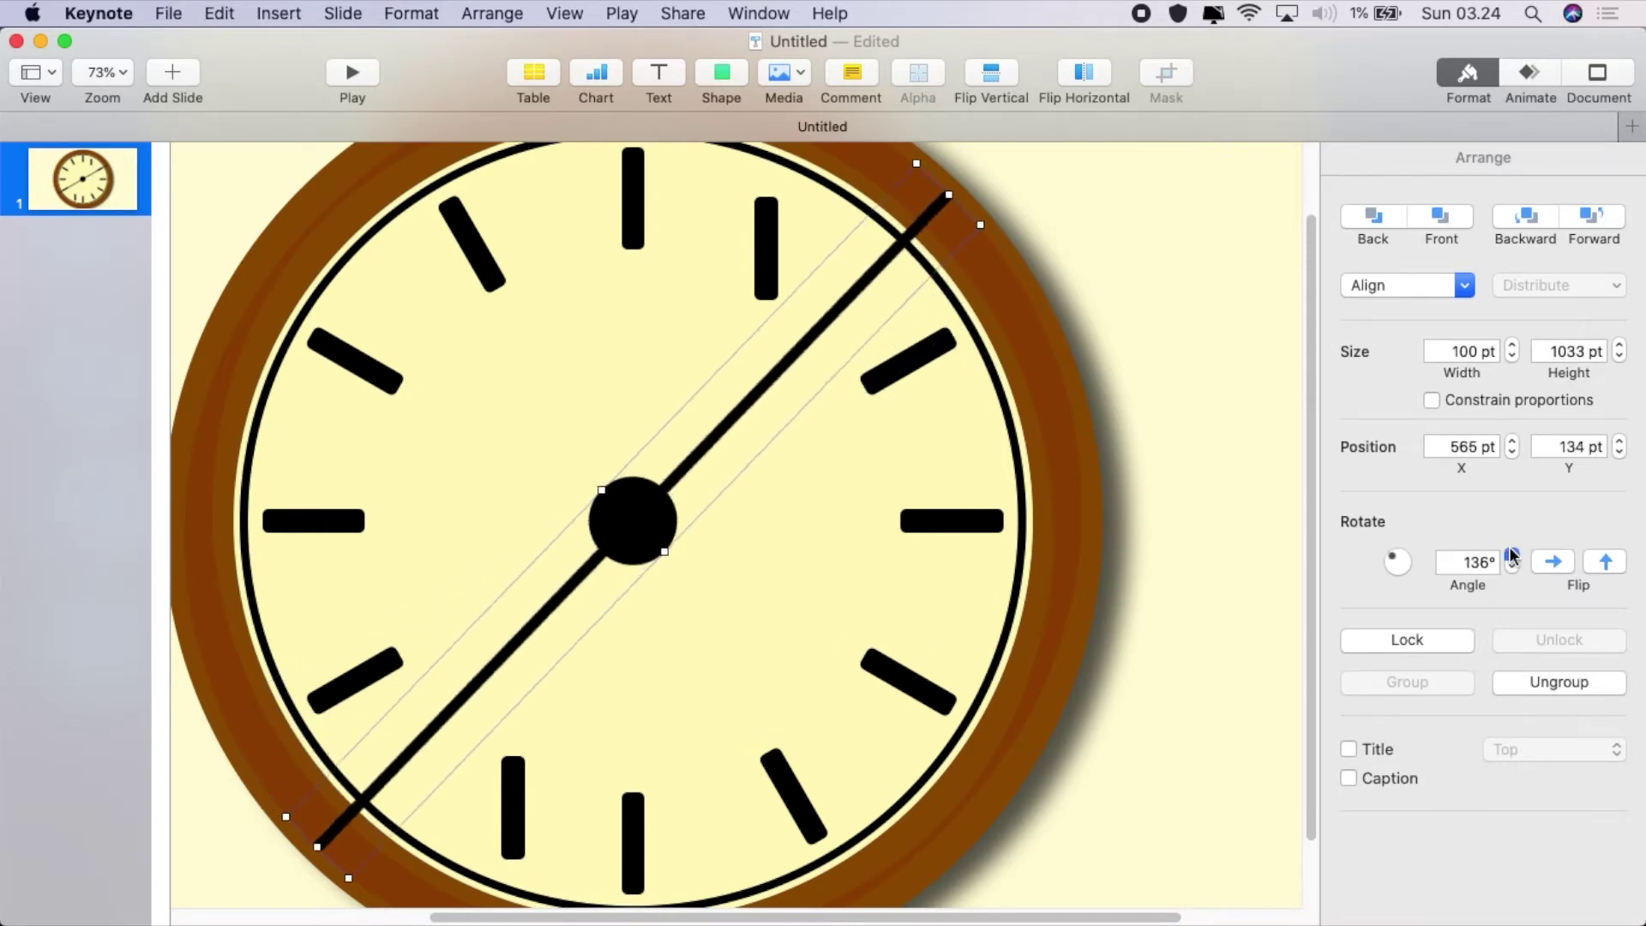
pyautogui.moveTo(512, 799); pyautogui.dragTo(472, 778)
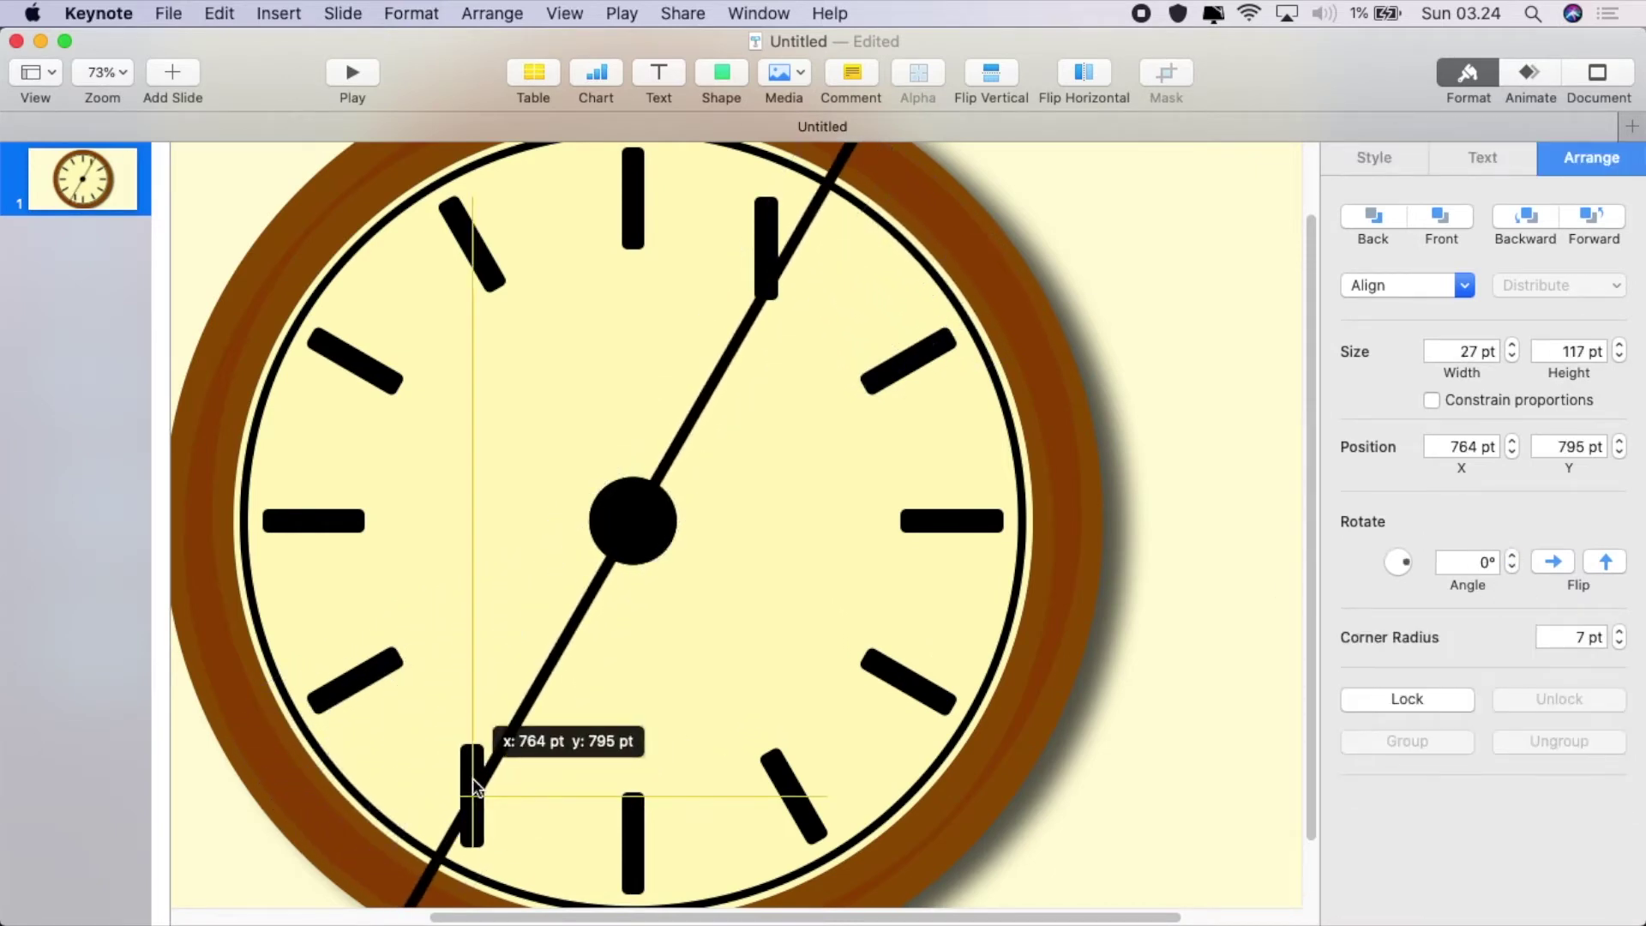
pyautogui.click(1483, 562)
pyautogui.write('150')
pyautogui.press('Return')
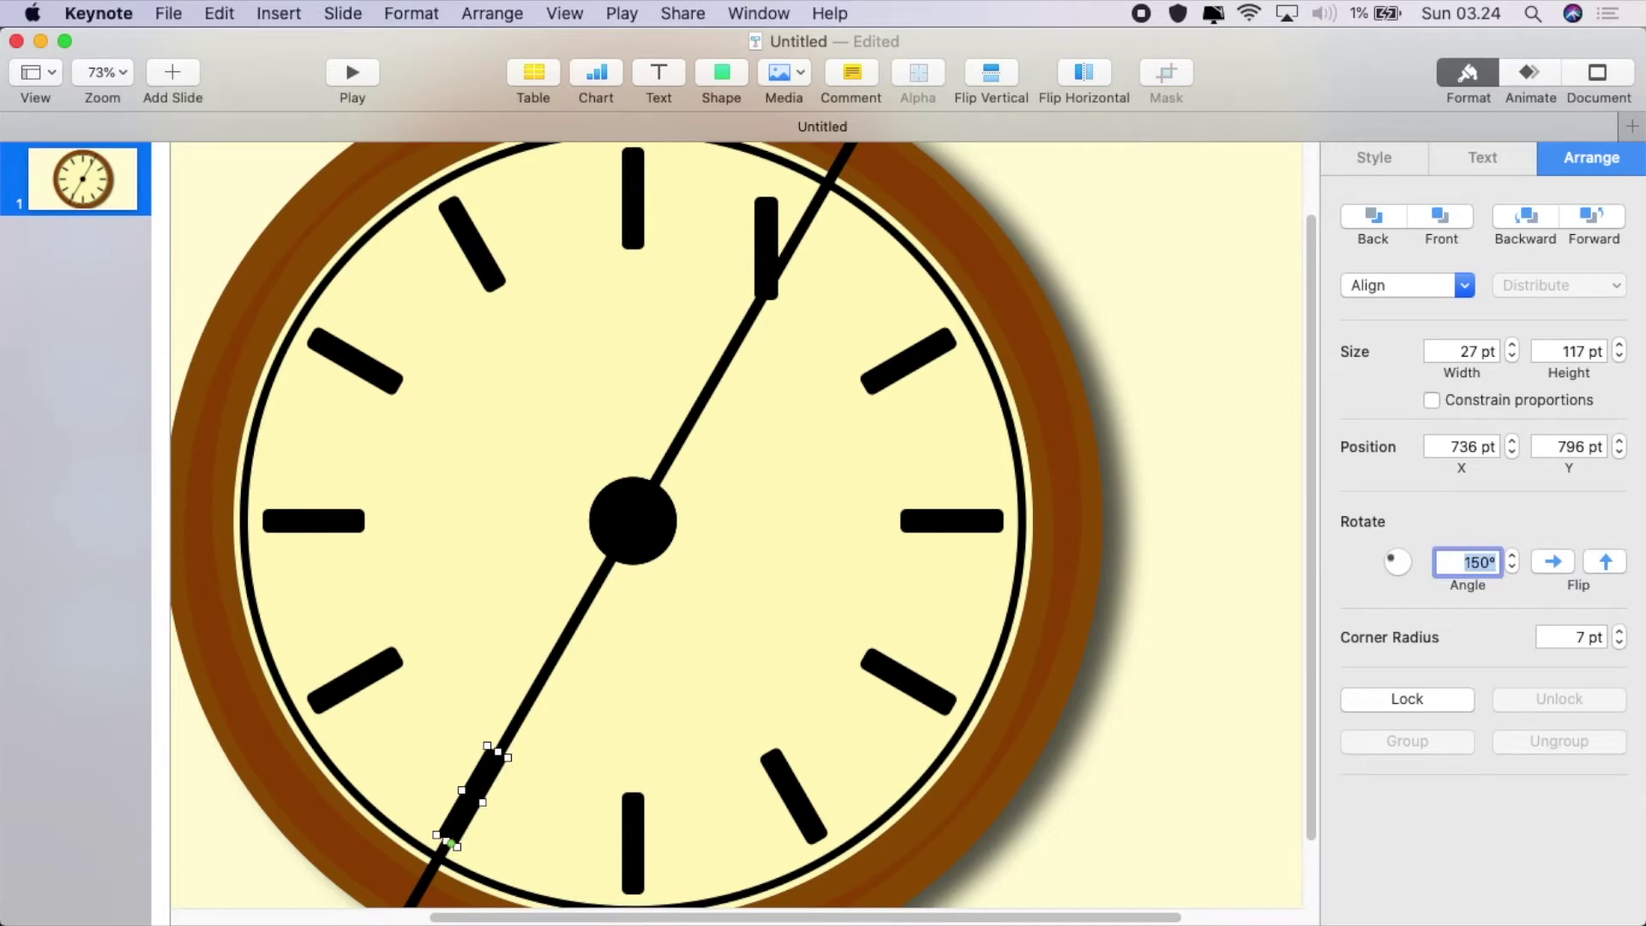
# Set the 1 o'clock bar's rotation to 150° and move it into line with the spoke near the black ring
pyautogui.moveTo(767, 257); pyautogui.dragTo(794, 246)
pyautogui.click(1471, 562)
pyautogui.write('150')
pyautogui.press('Return')
pyautogui.moveTo(784, 255); pyautogui.dragTo(790, 243)
pyautogui.scroll(3, 858, 304)
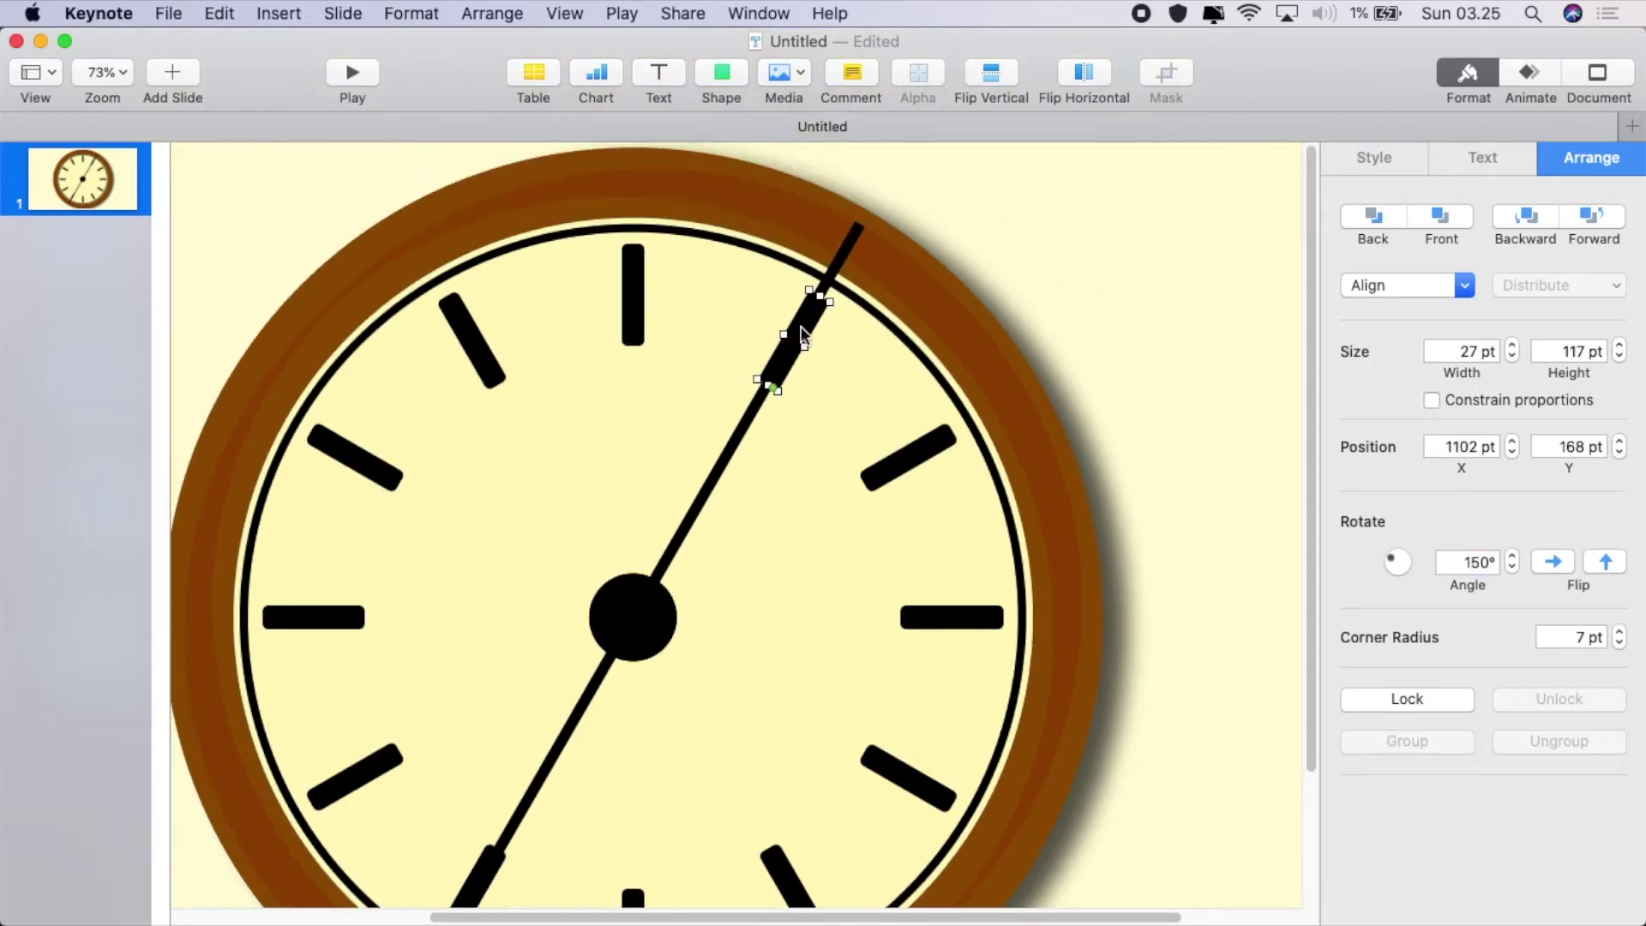
# Move the spoke off the clock to the empty area at its right and reset its rotation to 0°
pyautogui.click(622, 624)
pyautogui.moveTo(659, 617); pyautogui.dragTo(1286, 570)
pyautogui.click(1471, 561)
pyautogui.write('0')
pyautogui.press('Return')
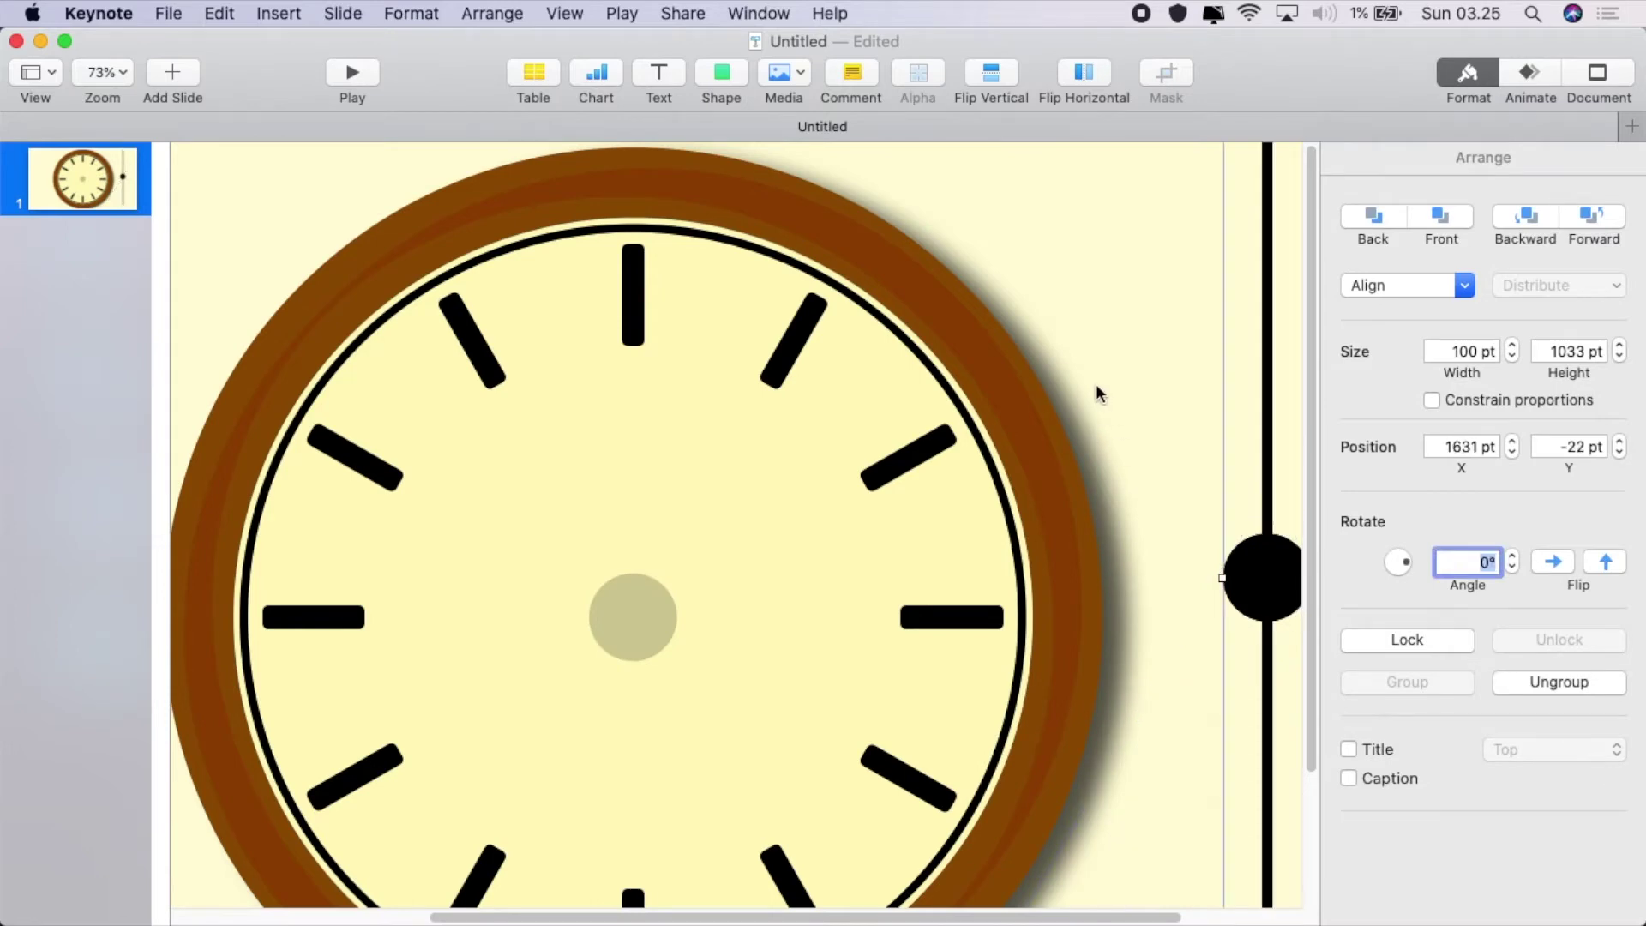
# Select all parts of the clock face, leaving out the spoke, and group them
pyautogui.scroll(-3, 1095, 383)
pyautogui.press('Escape')
pyautogui.moveTo(650, 317); pyautogui.dragTo(1093, 815)
pyautogui.rightClick(900, 503)
pyautogui.click(930, 517)
pyautogui.click(1100, 392)
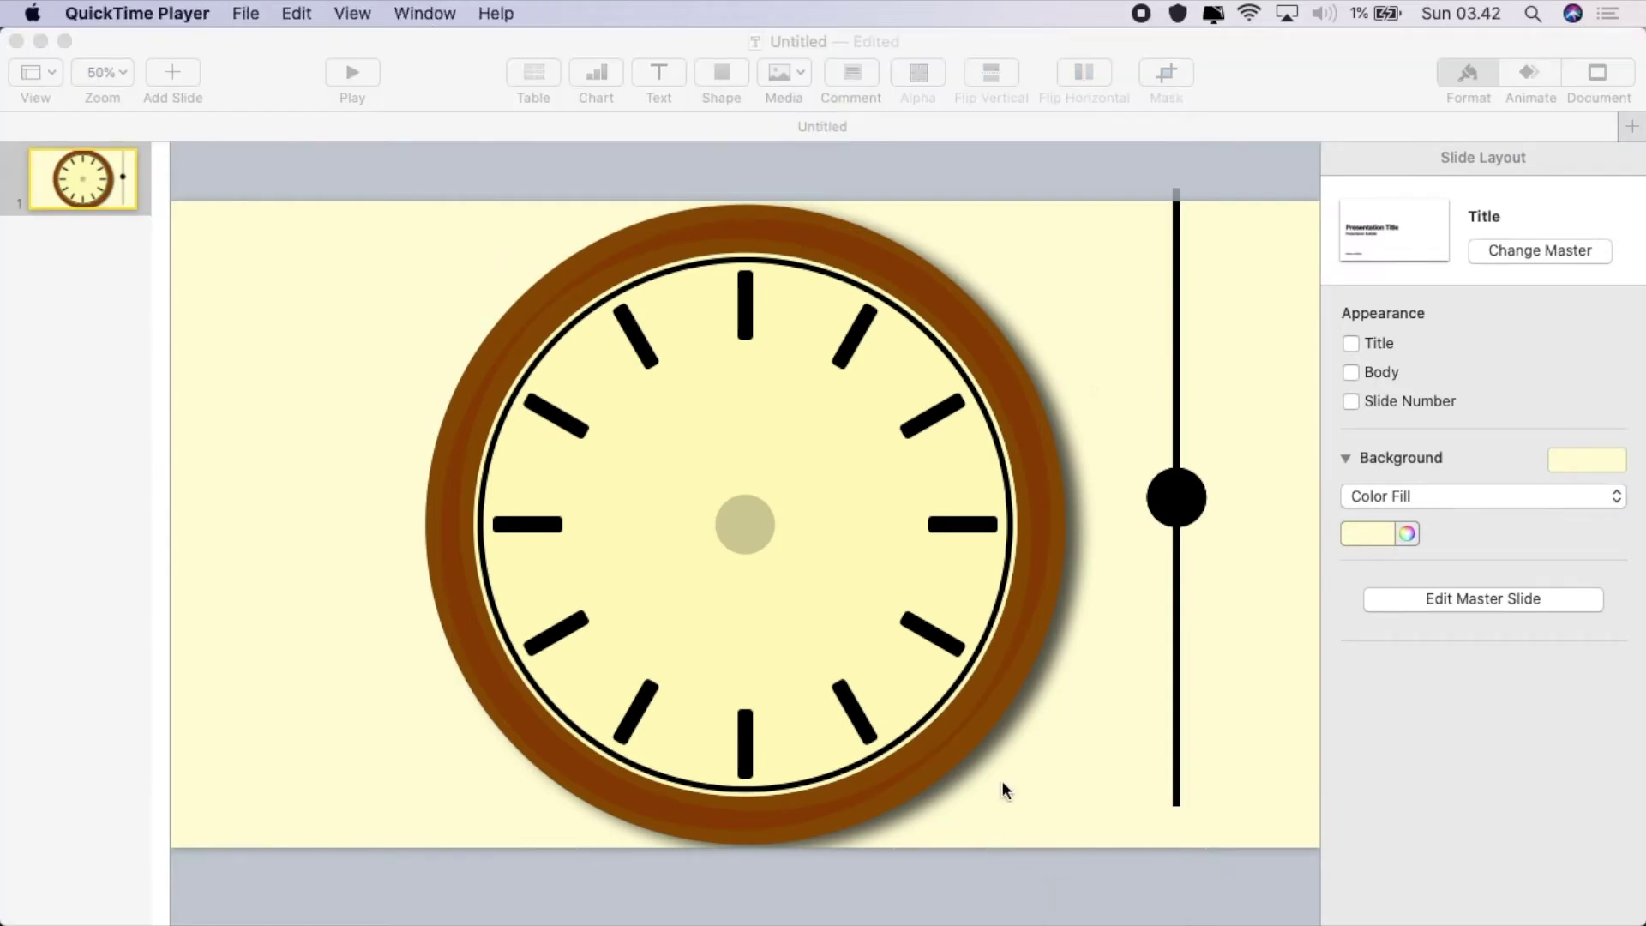
pyautogui.click(1107, 474)
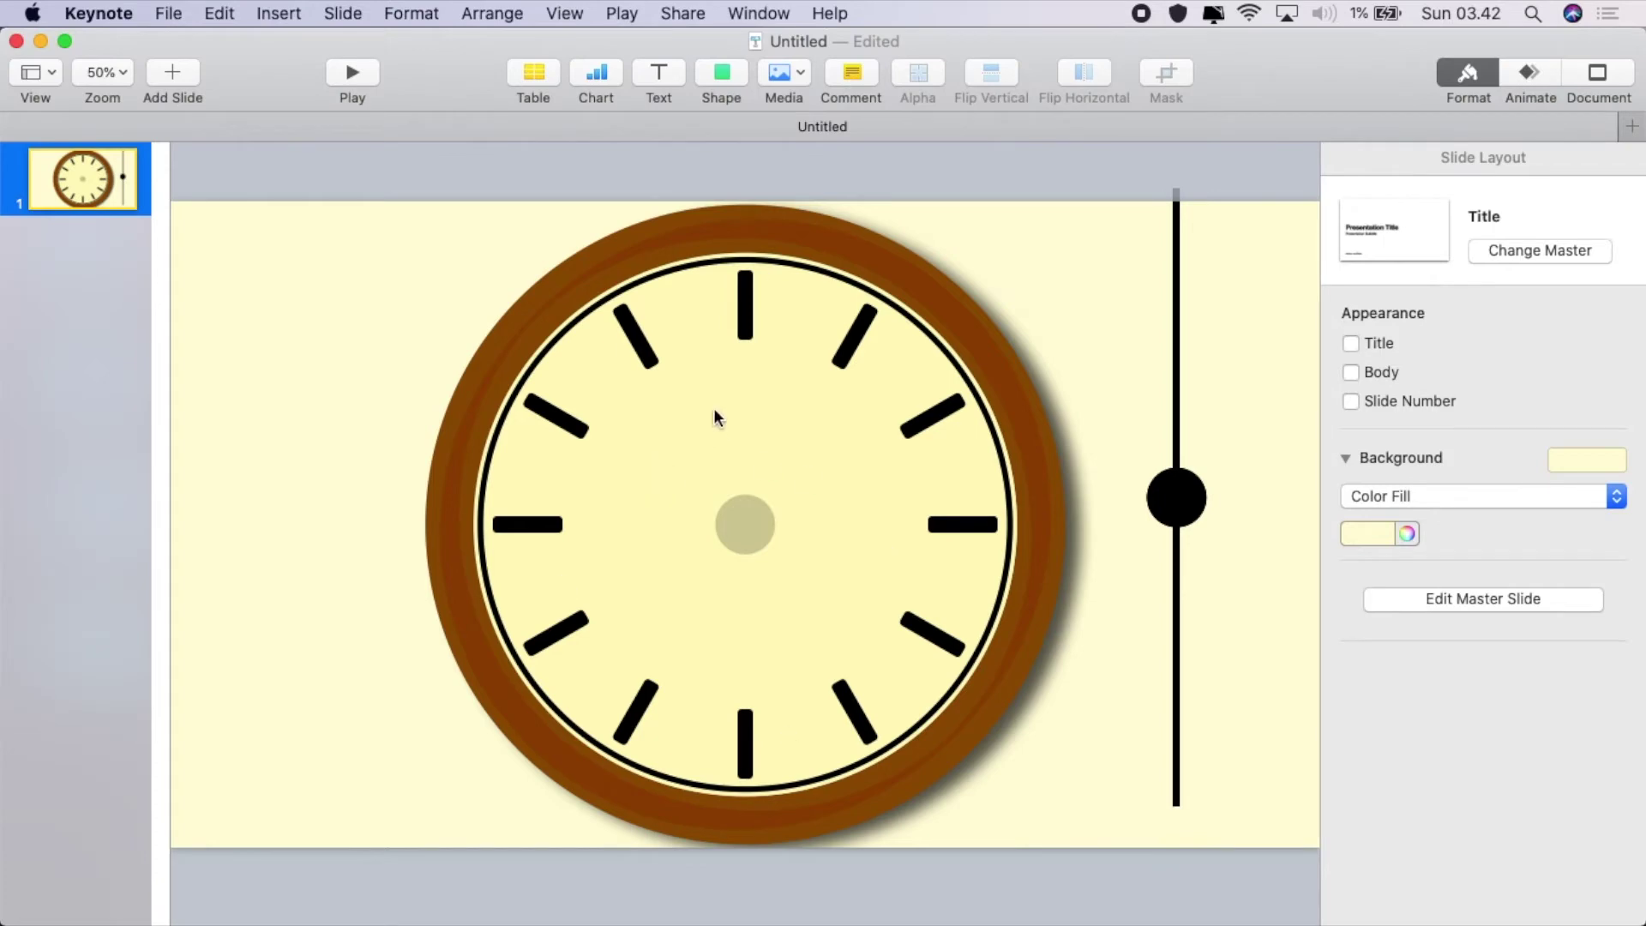
# Duplicate the slide and move the grouped clock on the copy so its centre sits at the slide's lower-left corner
pyautogui.rightClick(64, 175)
pyautogui.click(118, 399)
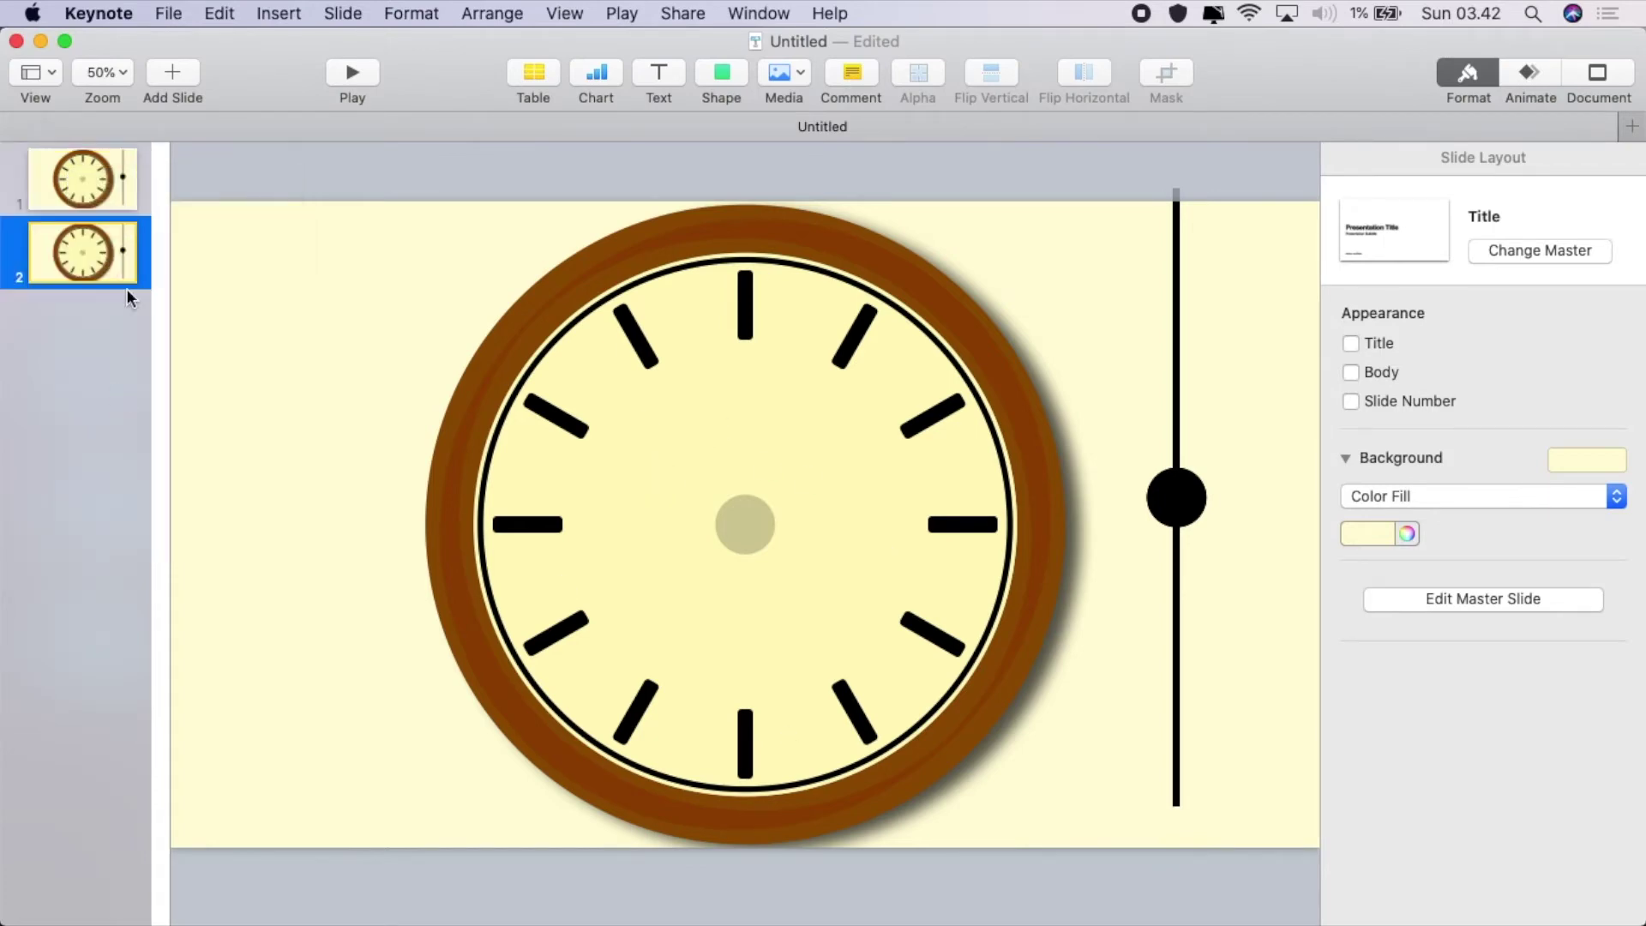
pyautogui.click(819, 406)
pyautogui.scroll(-3, 820, 402)
pyautogui.moveTo(748, 525); pyautogui.dragTo(290, 765)
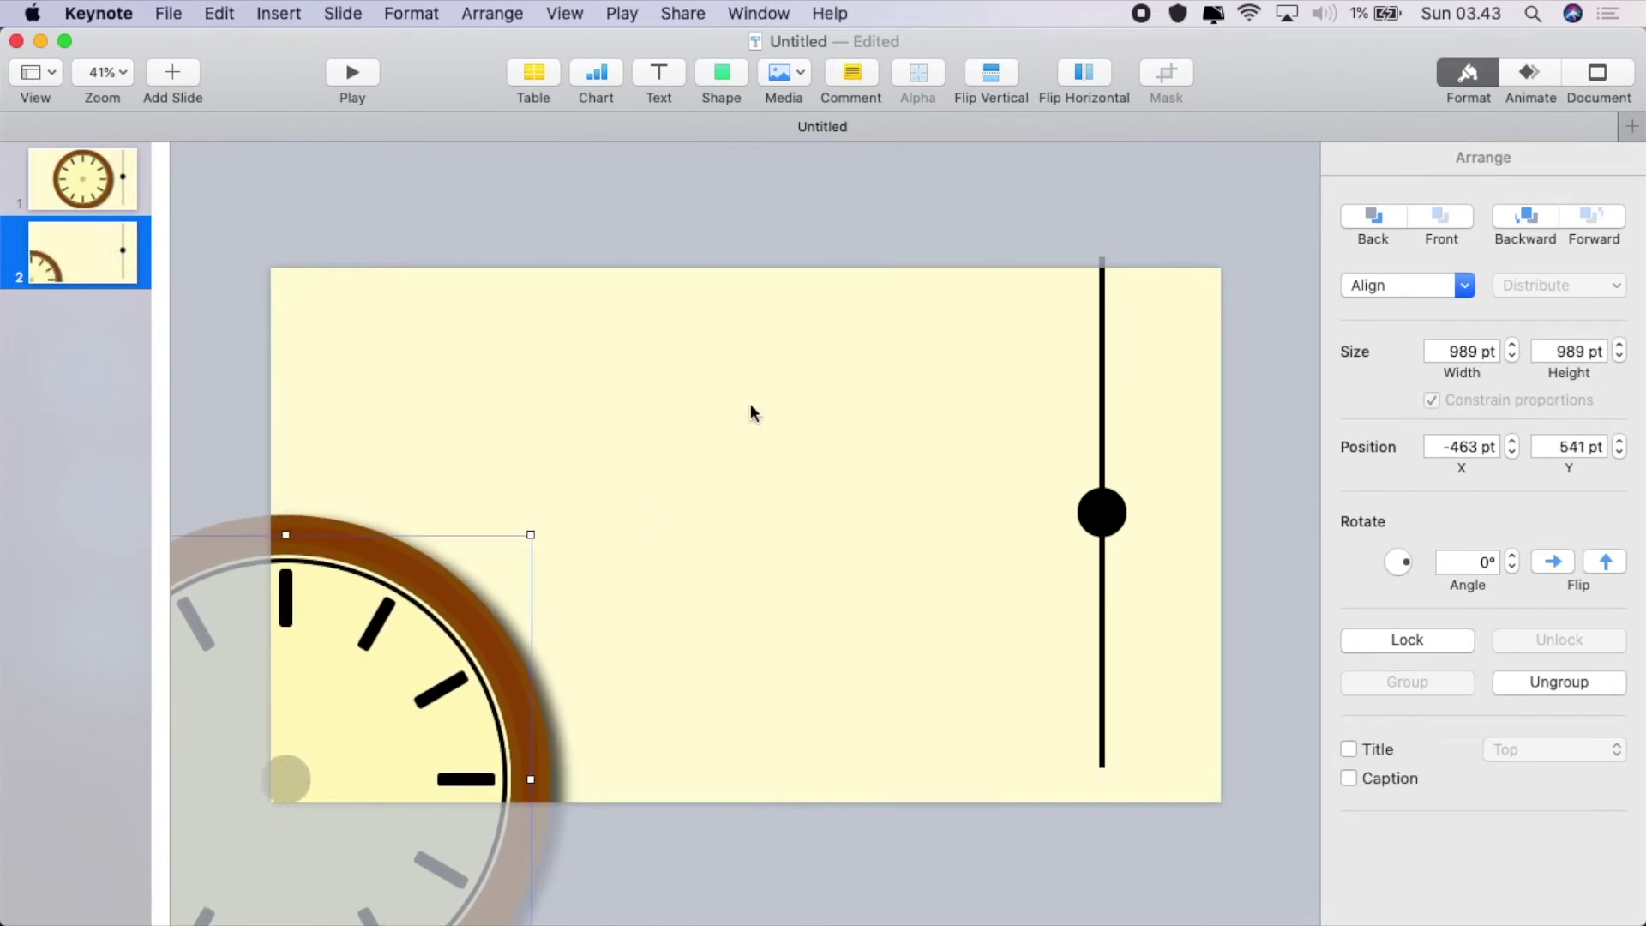
# Enlarge the grouped clock to about 2035 pt square, keeping its centre near the slide's lower-left corner
pyautogui.moveTo(531, 534); pyautogui.dragTo(897, 403)
pyautogui.moveTo(445, 581); pyautogui.dragTo(459, 575)
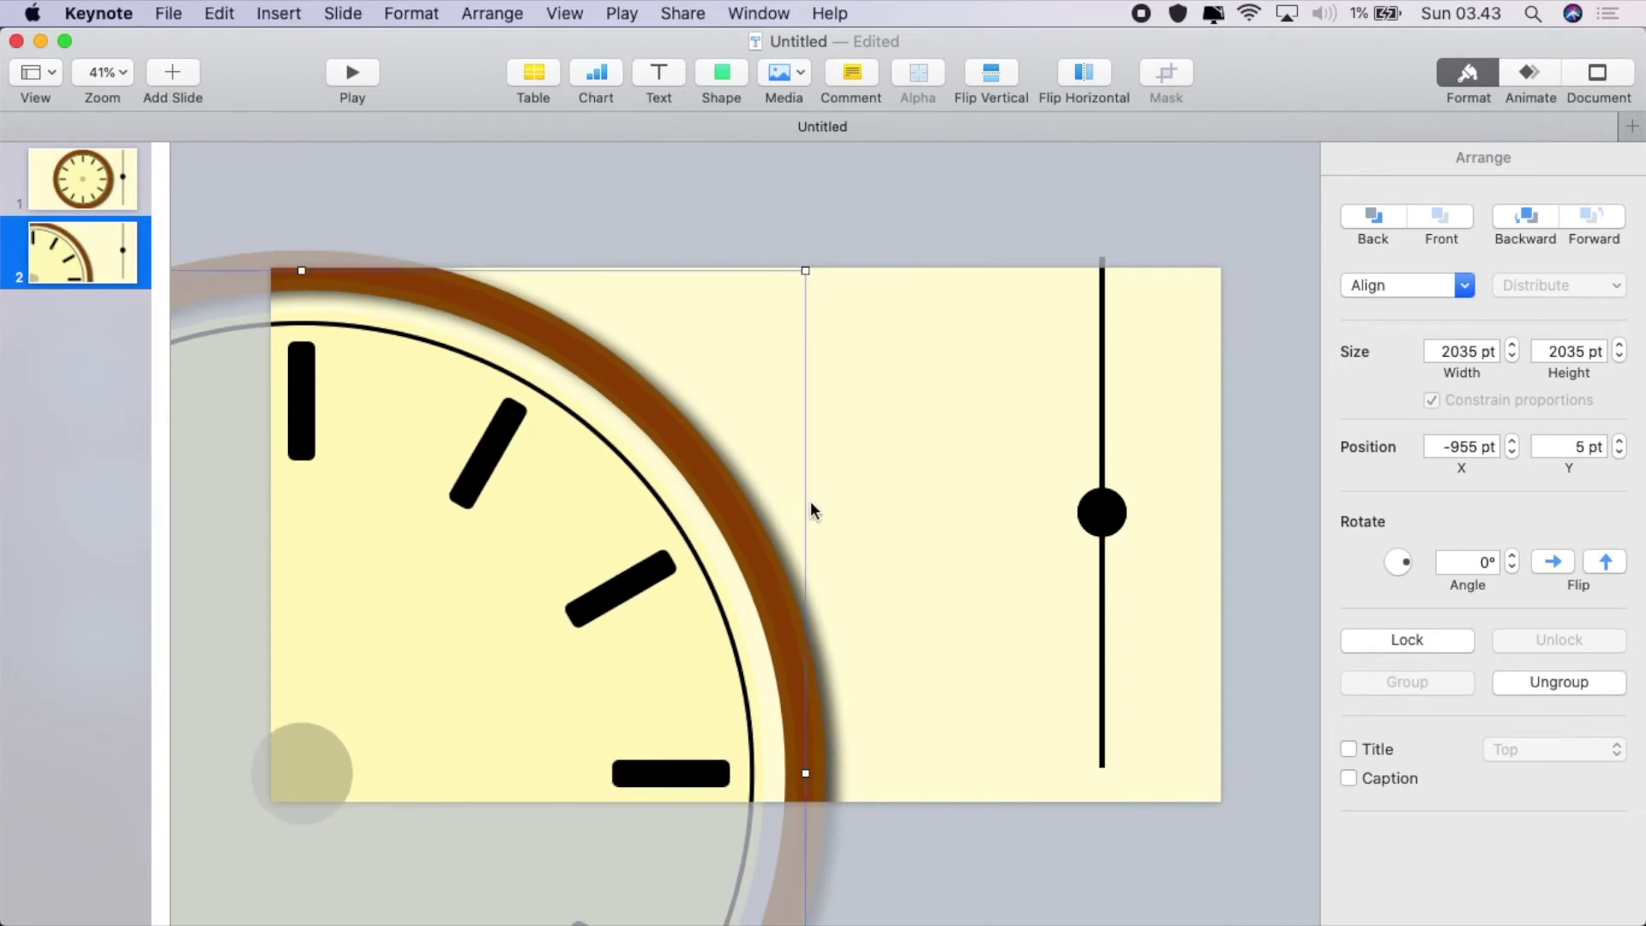
pyautogui.click(856, 512)
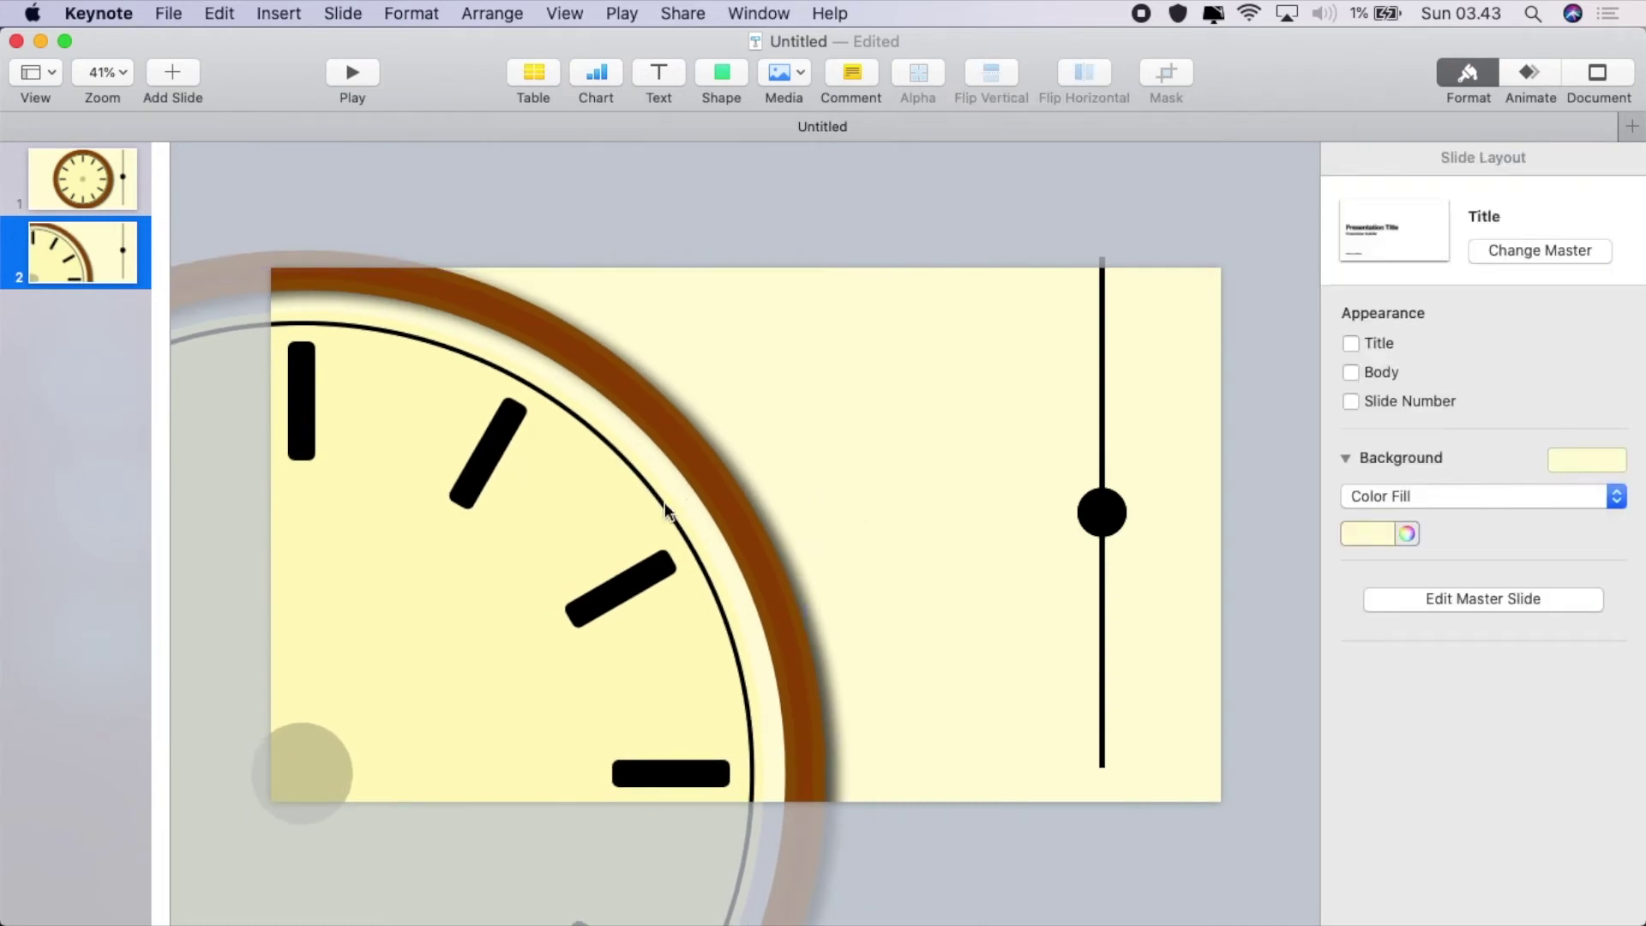
# Ungroup the clock and enlarge the pale dial to about 1943 pt square so it reaches the brown frame
pyautogui.rightClick(546, 641)
pyautogui.click(600, 540)
pyautogui.click(883, 606)
pyautogui.click(668, 670)
pyautogui.moveTo(765, 311); pyautogui.dragTo(789, 298)
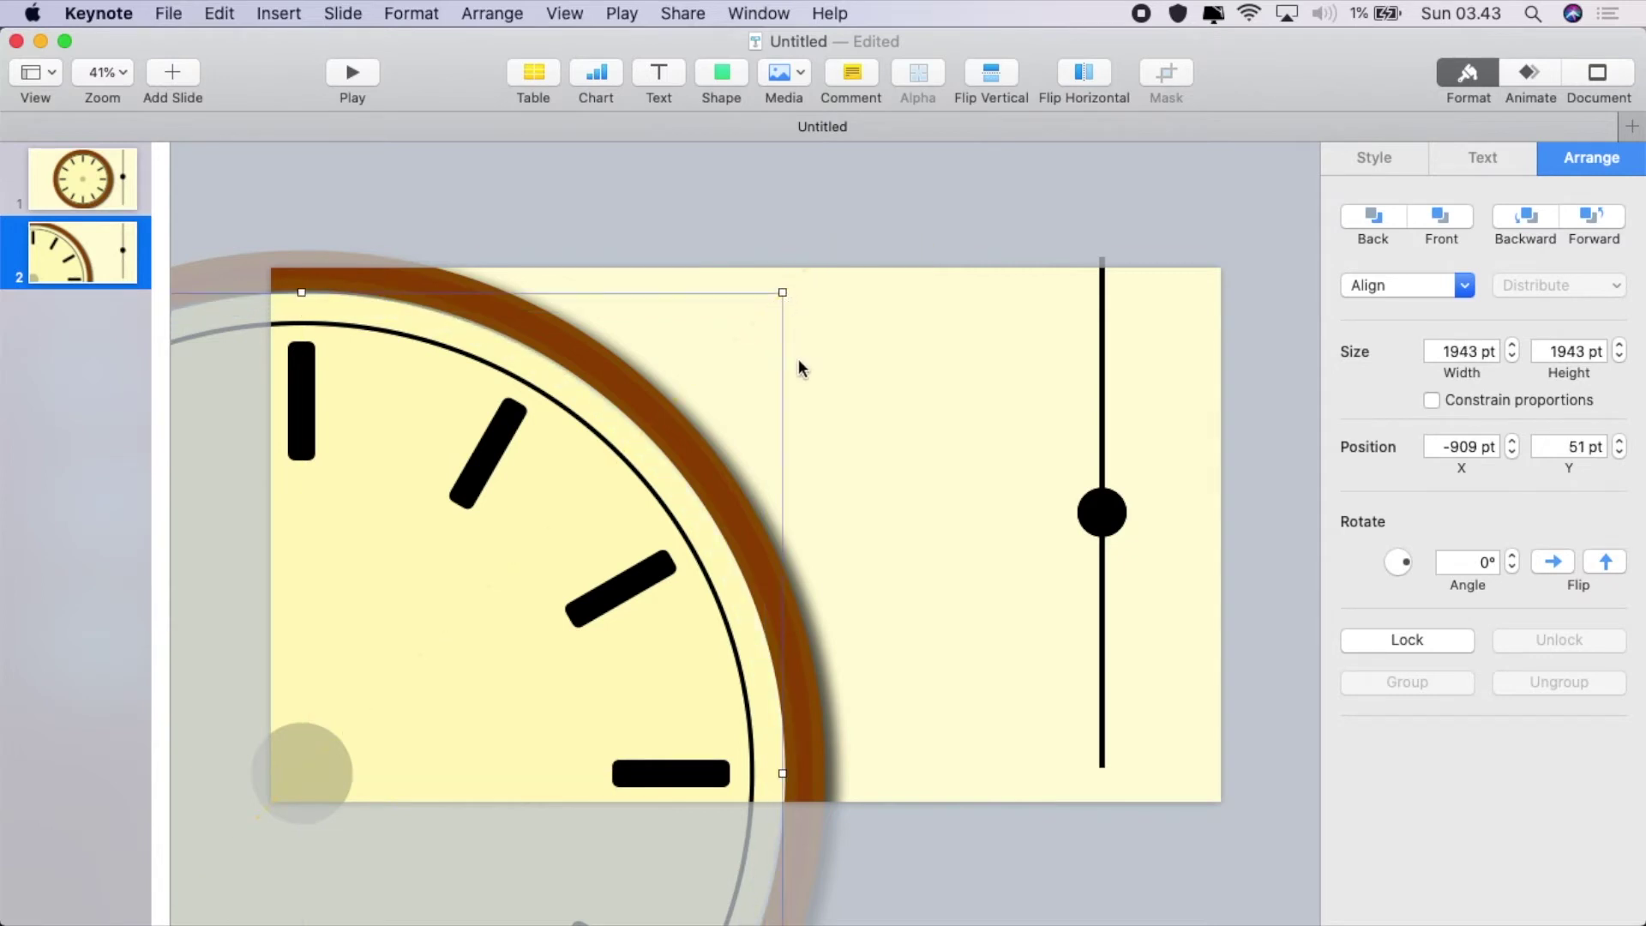
pyautogui.click(815, 383)
# Move the black spoke onto the centre of the enlarged clock and bring it to the front
pyautogui.moveTo(1102, 511); pyautogui.dragTo(300, 776)
pyautogui.rightClick(954, 561)
pyautogui.click(1011, 578)
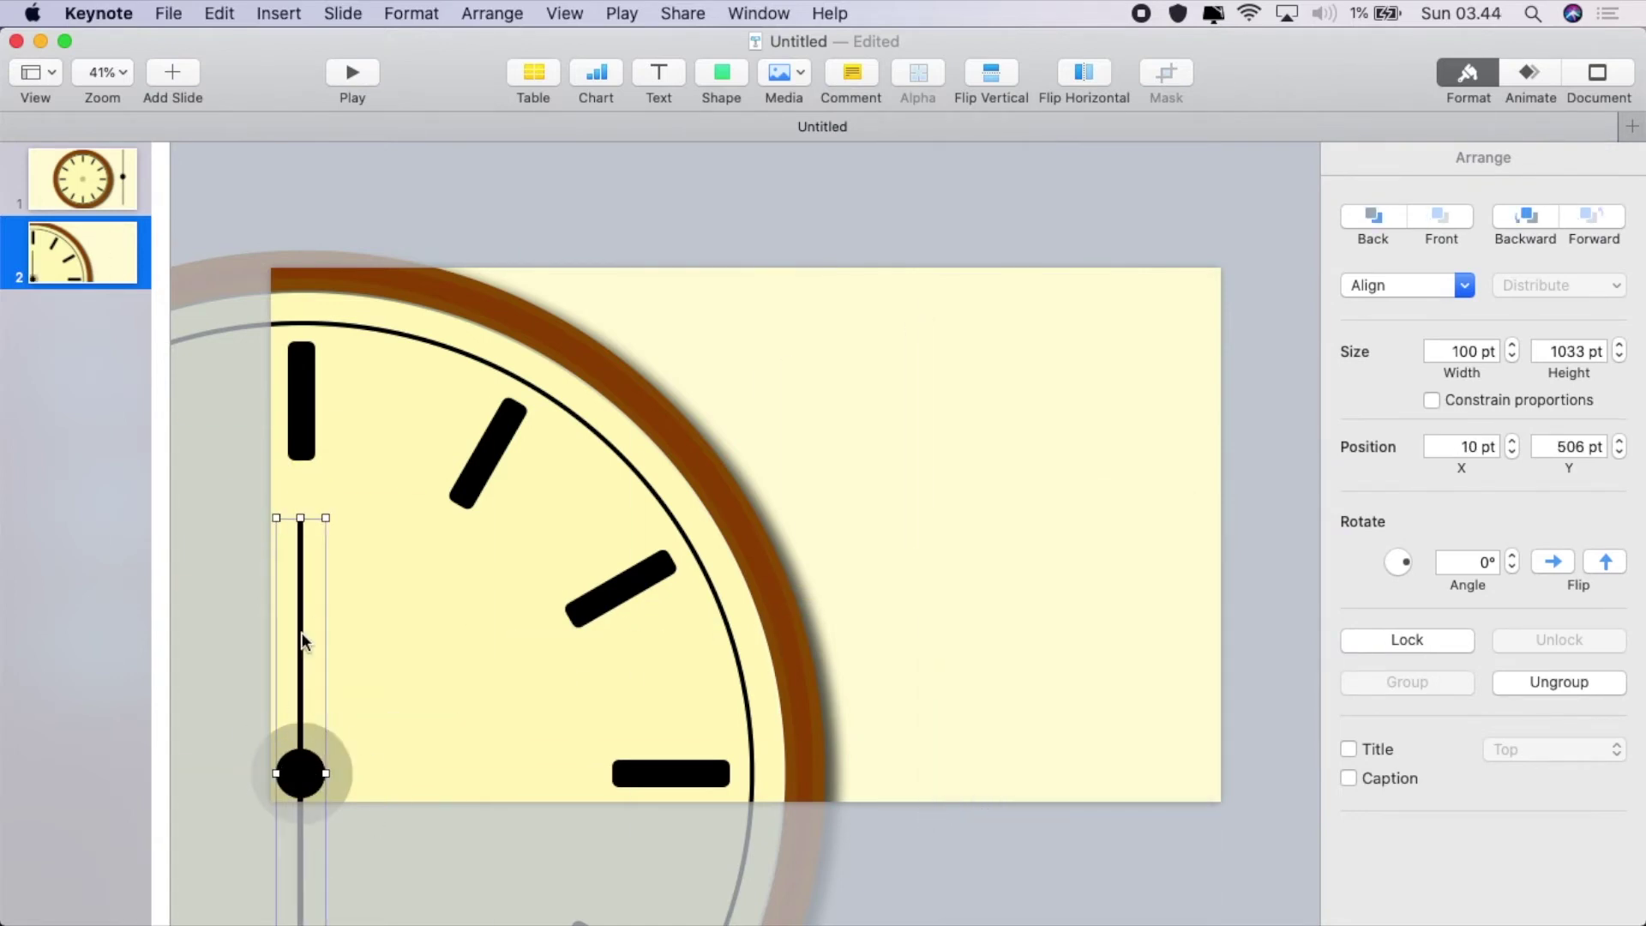
# Ungroup the spoke, pull its downward-pointing half away from the clock and delete it
pyautogui.rightClick(310, 672)
pyautogui.click(297, 677)
pyautogui.rightClick(300, 685)
pyautogui.click(361, 539)
pyautogui.click(383, 764)
pyautogui.moveTo(309, 769); pyautogui.dragTo(1035, 482)
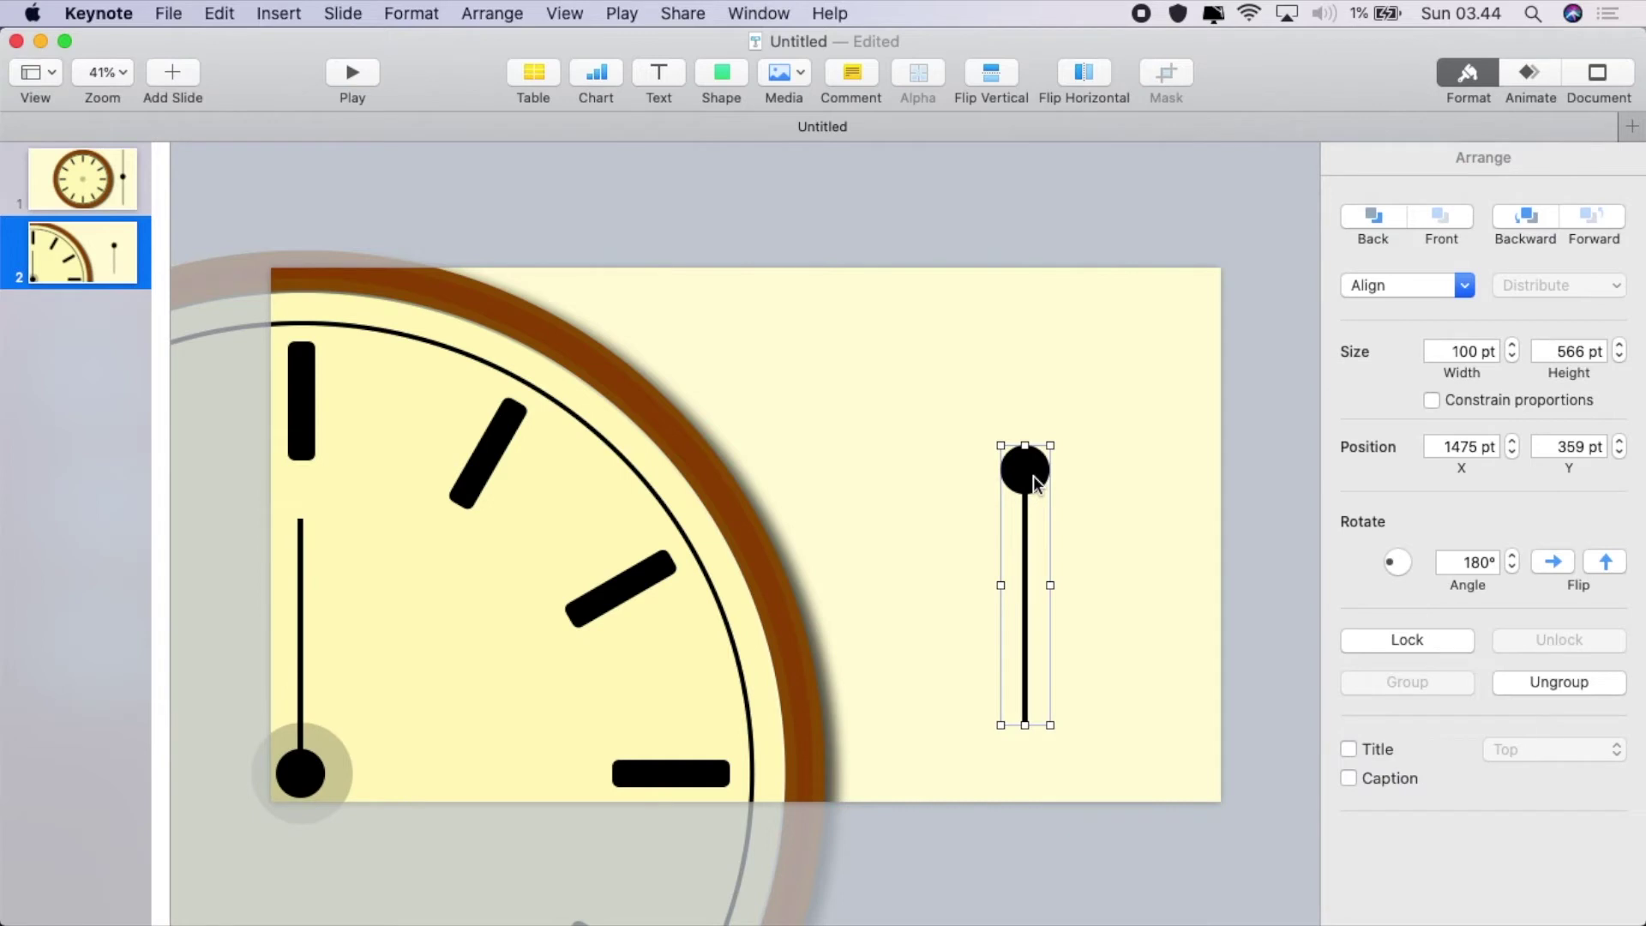
pyautogui.press('Delete')
# Ungroup the remaining hand and extend its line from the hub up into the 12 o'clock bar
pyautogui.click(300, 522)
pyautogui.rightClick(297, 528)
pyautogui.click(330, 538)
pyautogui.moveTo(300, 514); pyautogui.dragTo(302, 364)
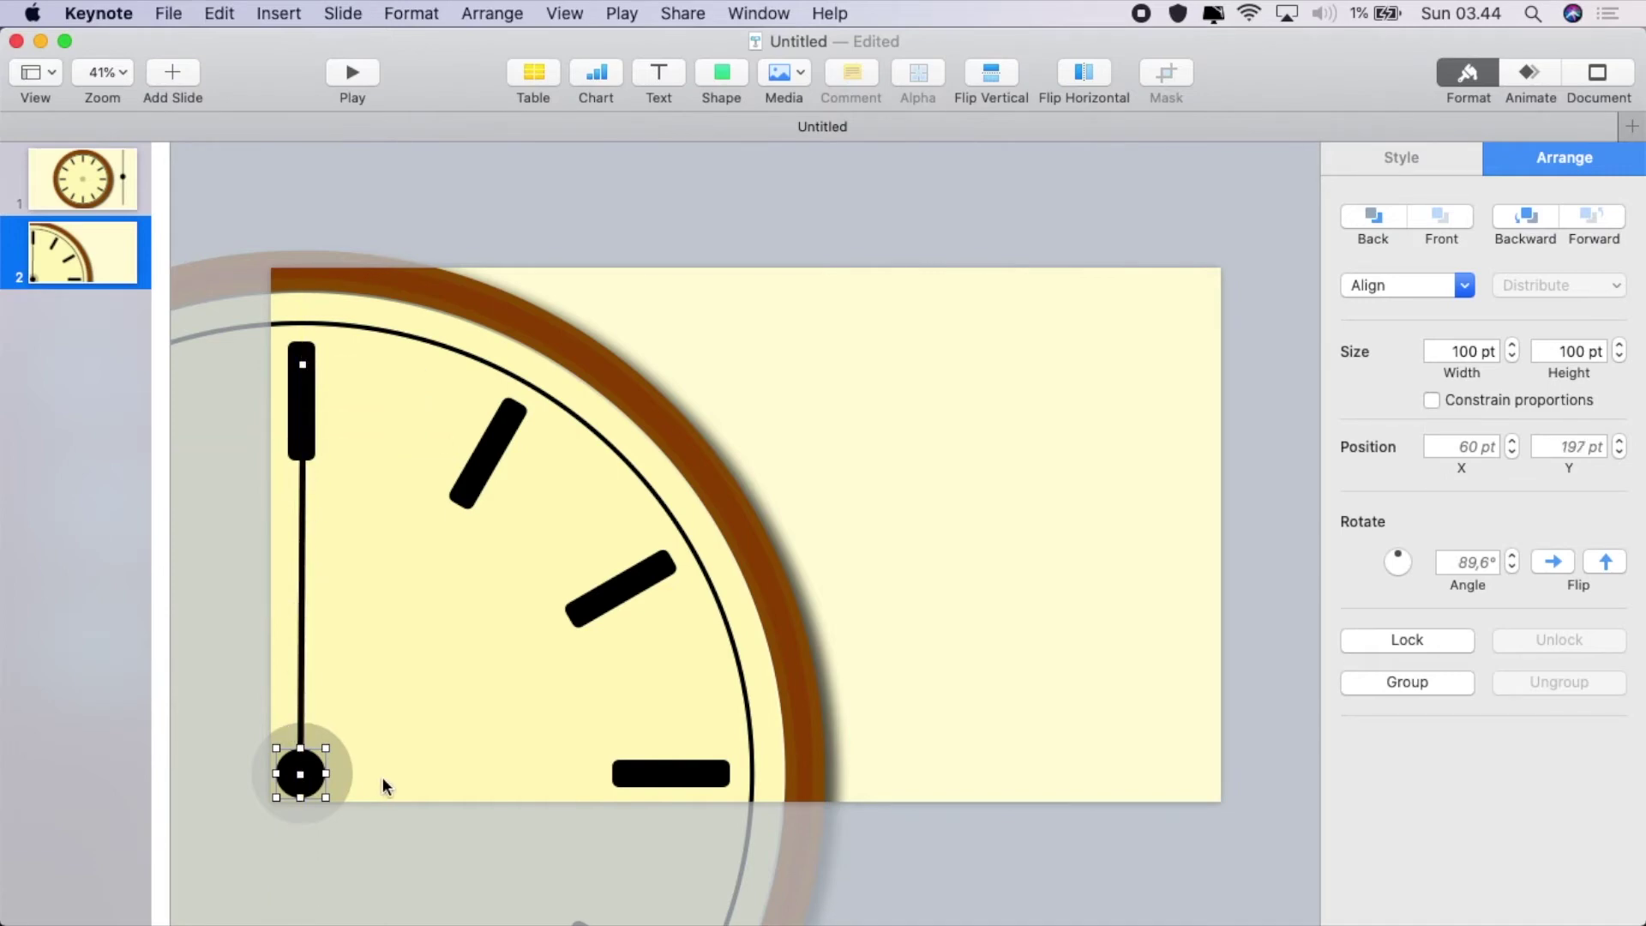
# Change the stroke colour of the hand's line to red
pyautogui.click(306, 773)
pyautogui.click(299, 694)
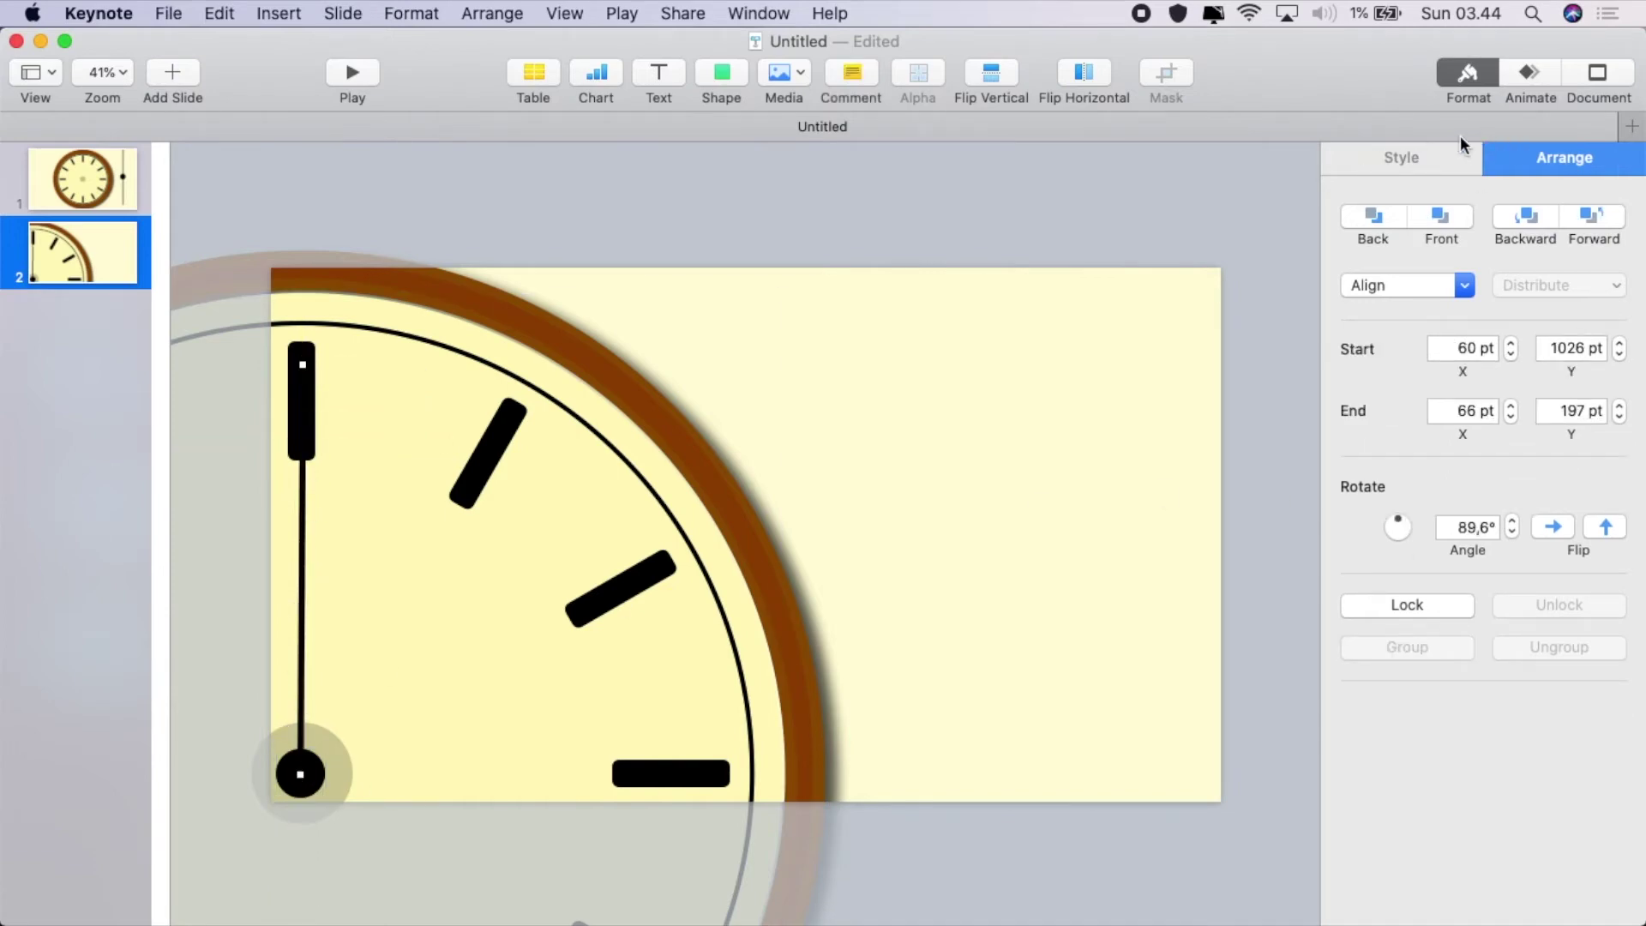
pyautogui.click(1423, 157)
pyautogui.click(1510, 498)
pyautogui.click(180, 193)
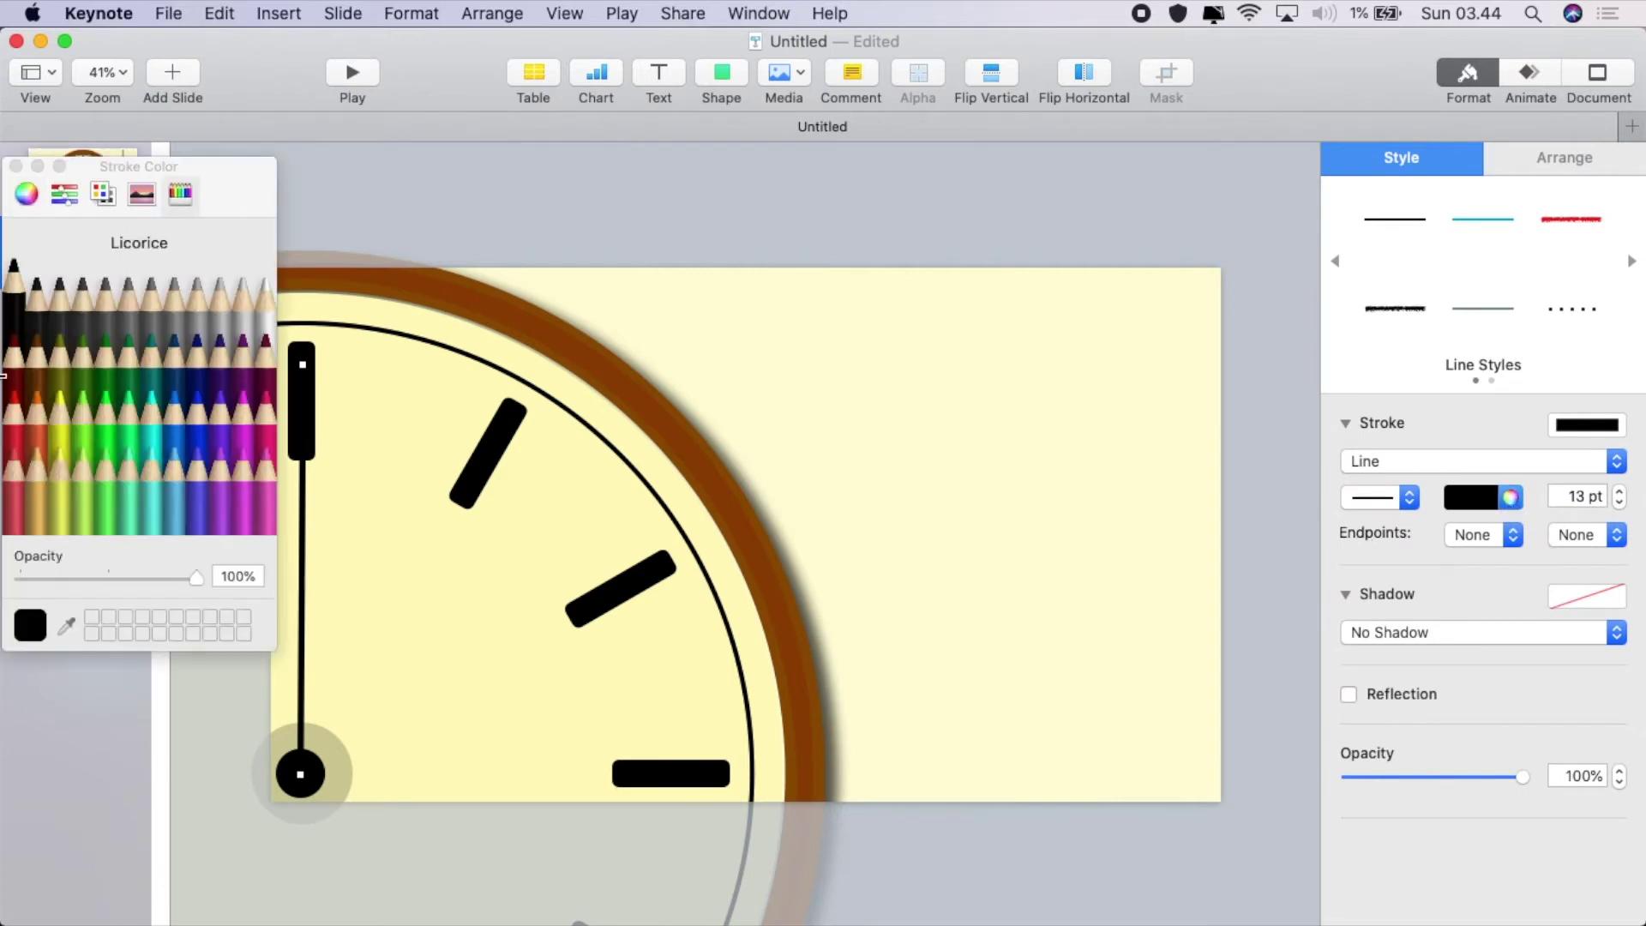
pyautogui.click(13, 411)
pyautogui.click(16, 166)
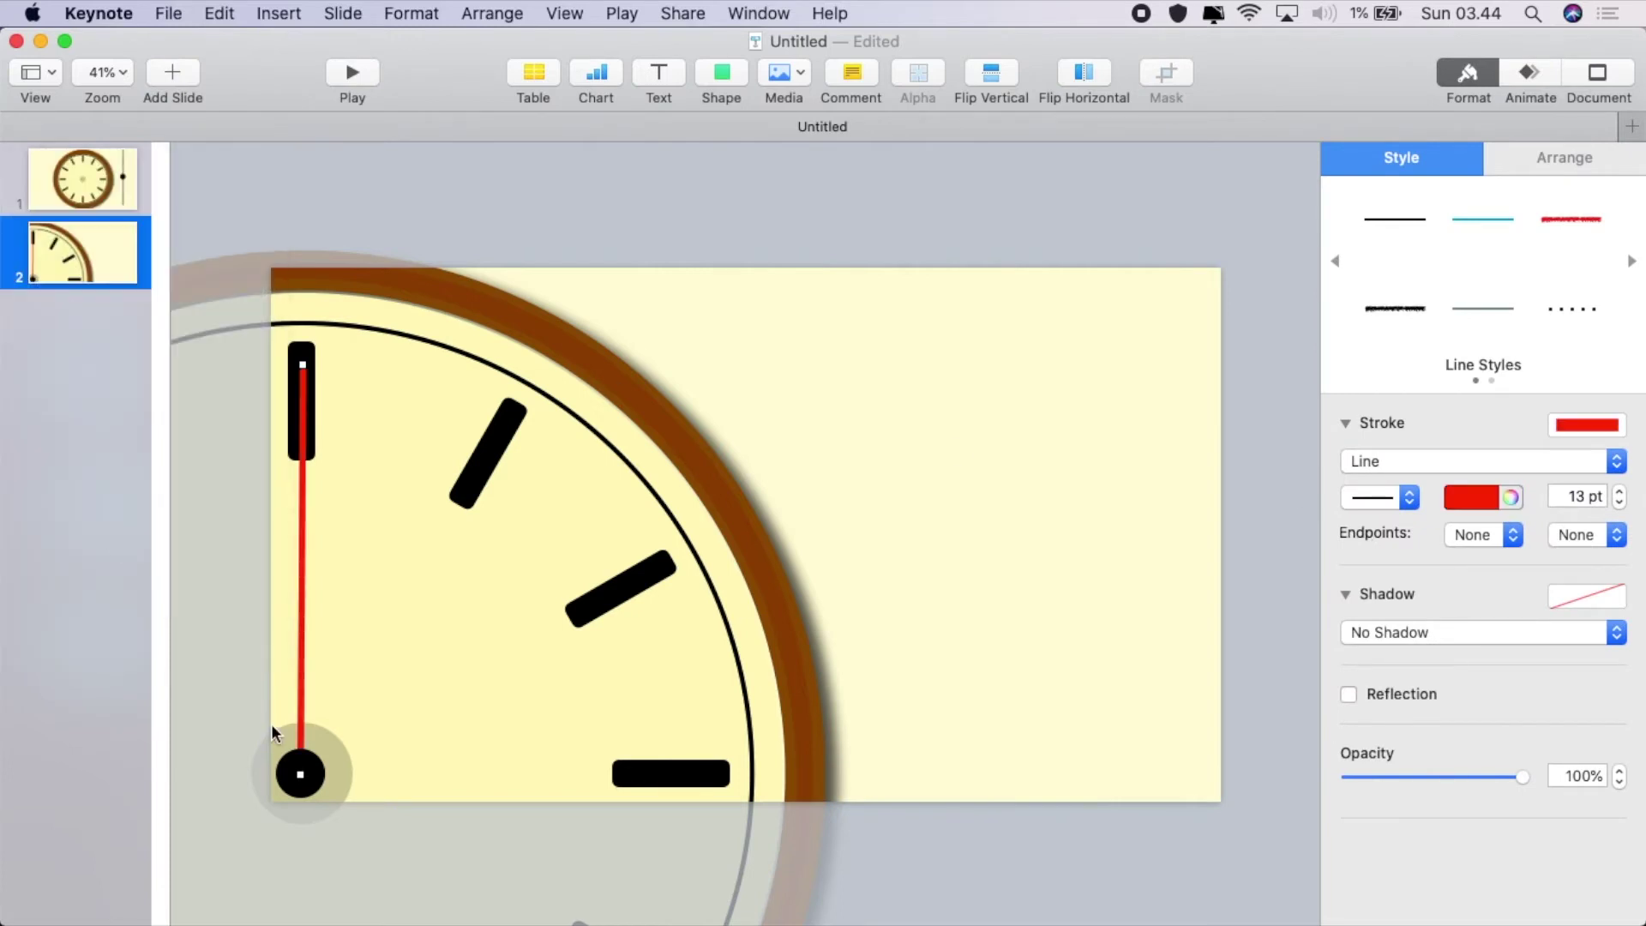
# Group the red line with its black hub and move the hand to the empty area beside the clock
pyautogui.click(302, 770)
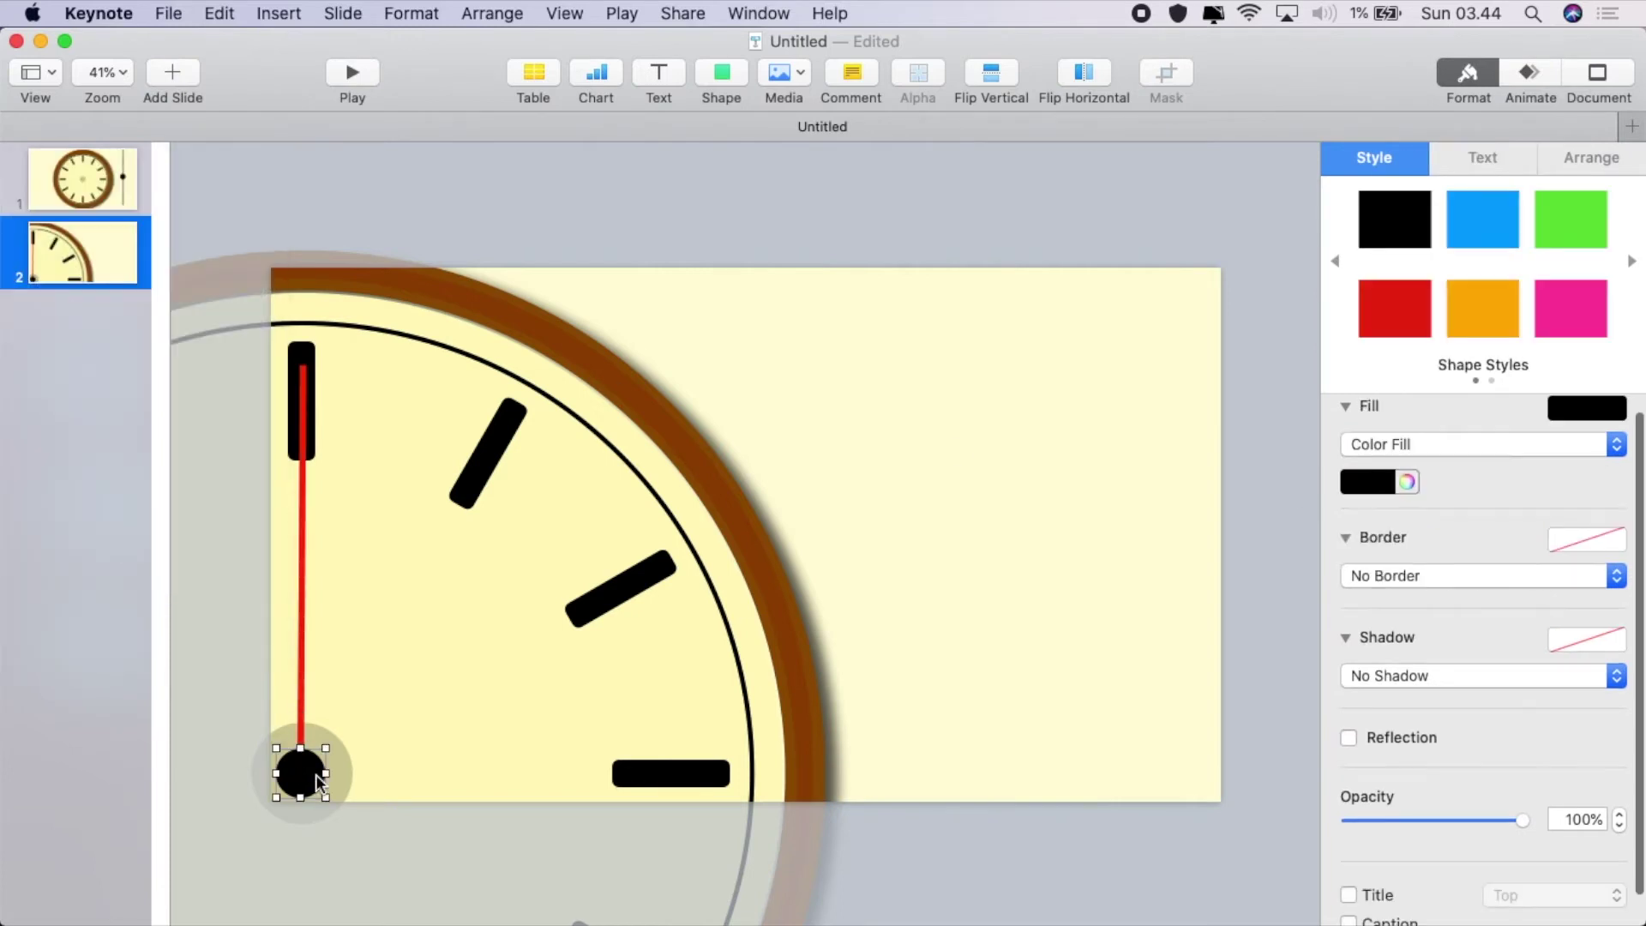
pyautogui.keyDown('shift'); pyautogui.click(304, 667); pyautogui.keyUp('shift')
pyautogui.rightClick(304, 667)
pyautogui.click(377, 449)
pyautogui.moveTo(321, 771); pyautogui.dragTo(1024, 512)
# Duplicate the red hand, rotate the copy to 180° and place its hub beside the original hub
pyautogui.rightClick(999, 522)
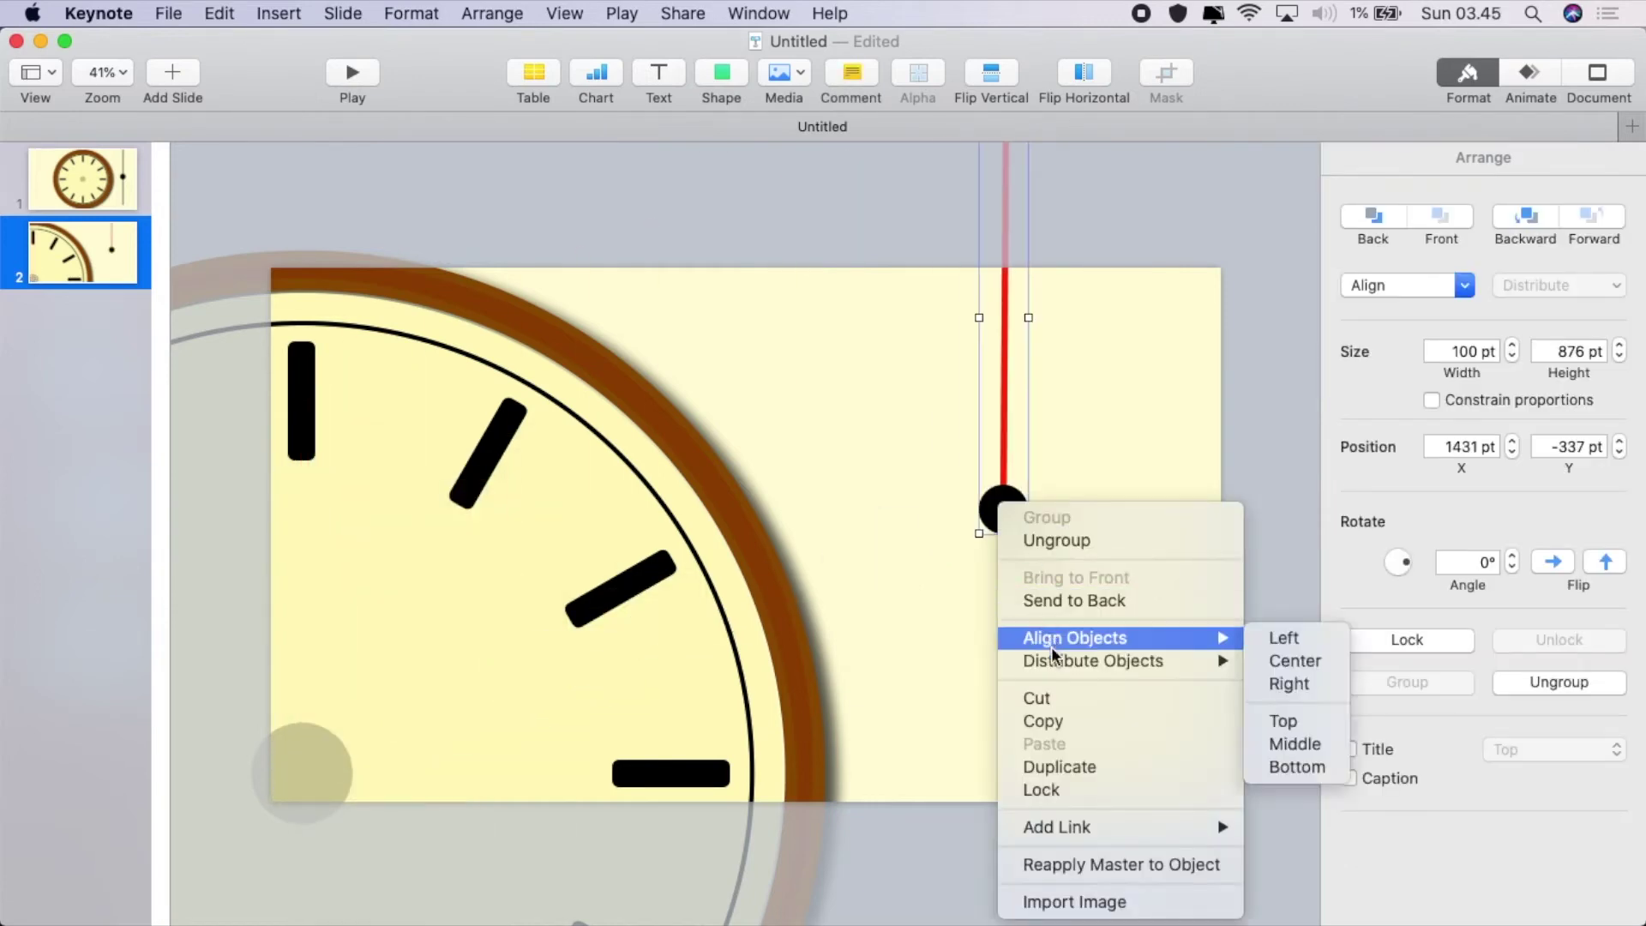
pyautogui.click(1066, 764)
pyautogui.moveTo(1012, 514); pyautogui.dragTo(1134, 570)
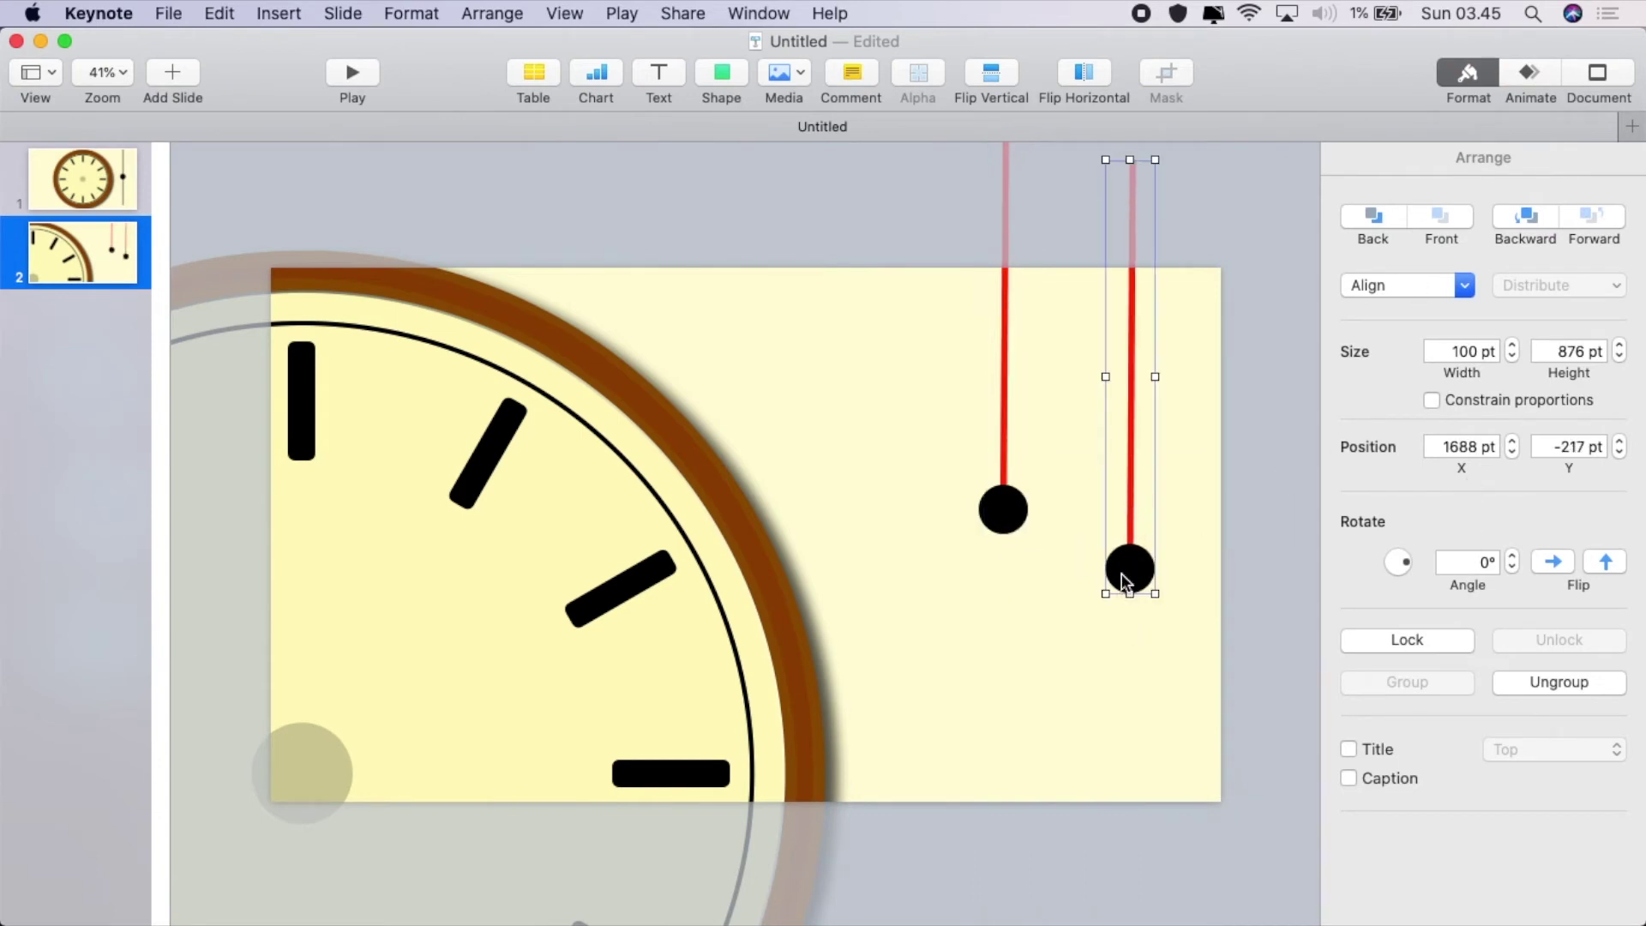
pyautogui.click(1468, 561)
pyautogui.write('1')
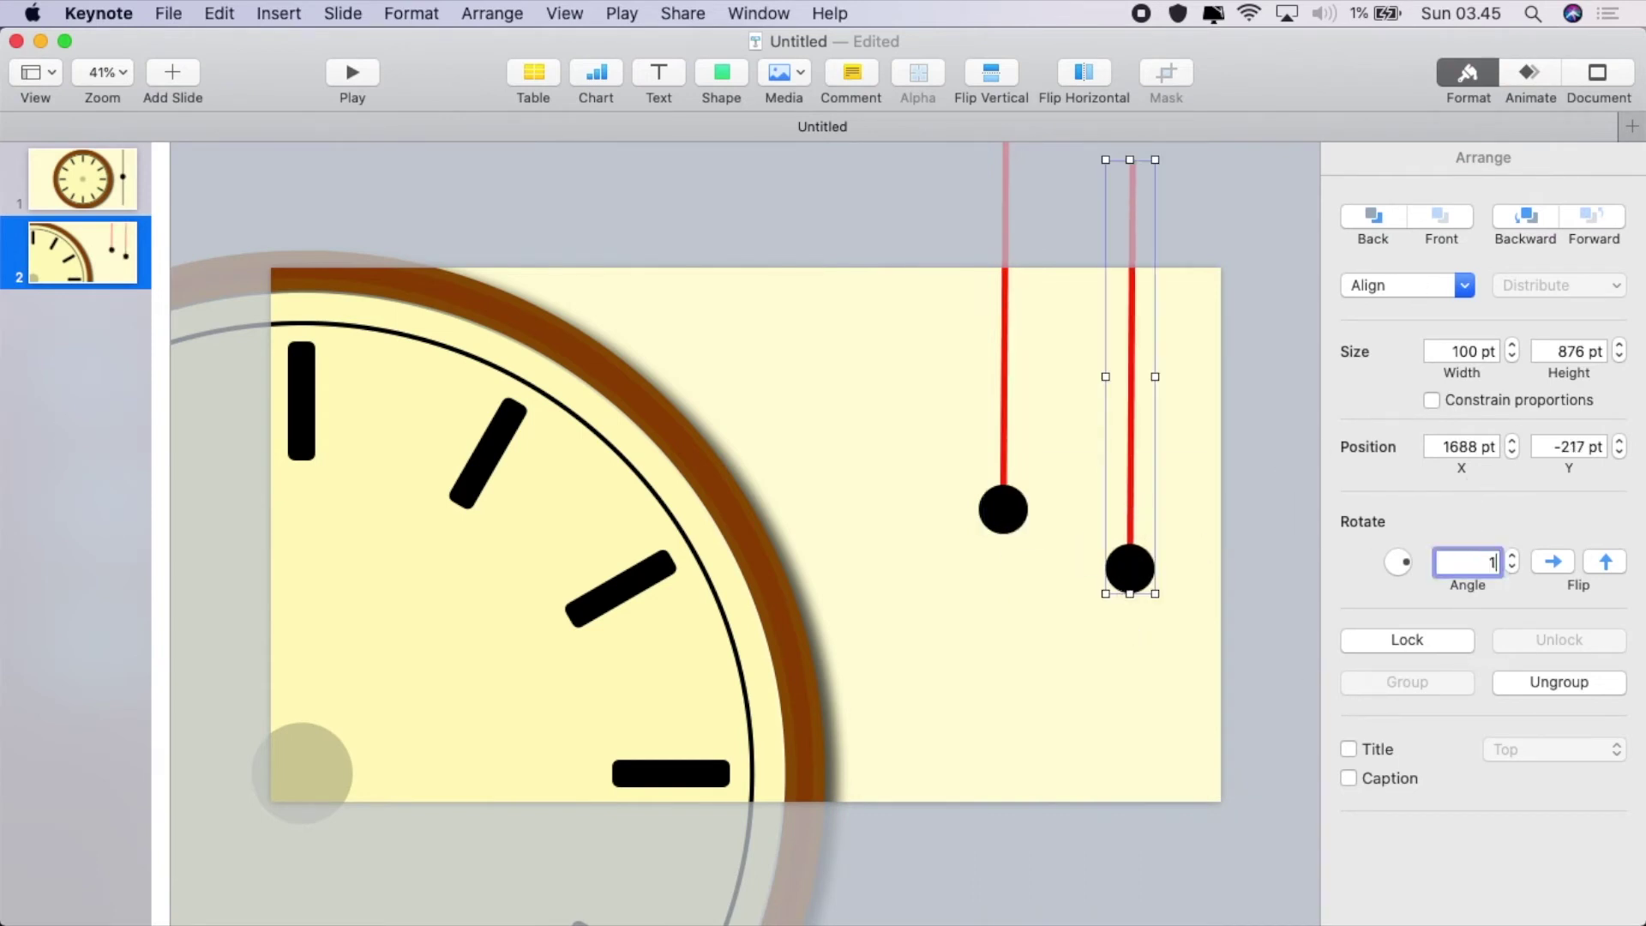
pyautogui.write('80')
pyautogui.press('Return')
pyautogui.moveTo(1136, 177); pyautogui.dragTo(1092, 502)
# Set the opacity of the rotated copy's line to 0% and regroup the line with its hub
pyautogui.click(1140, 539)
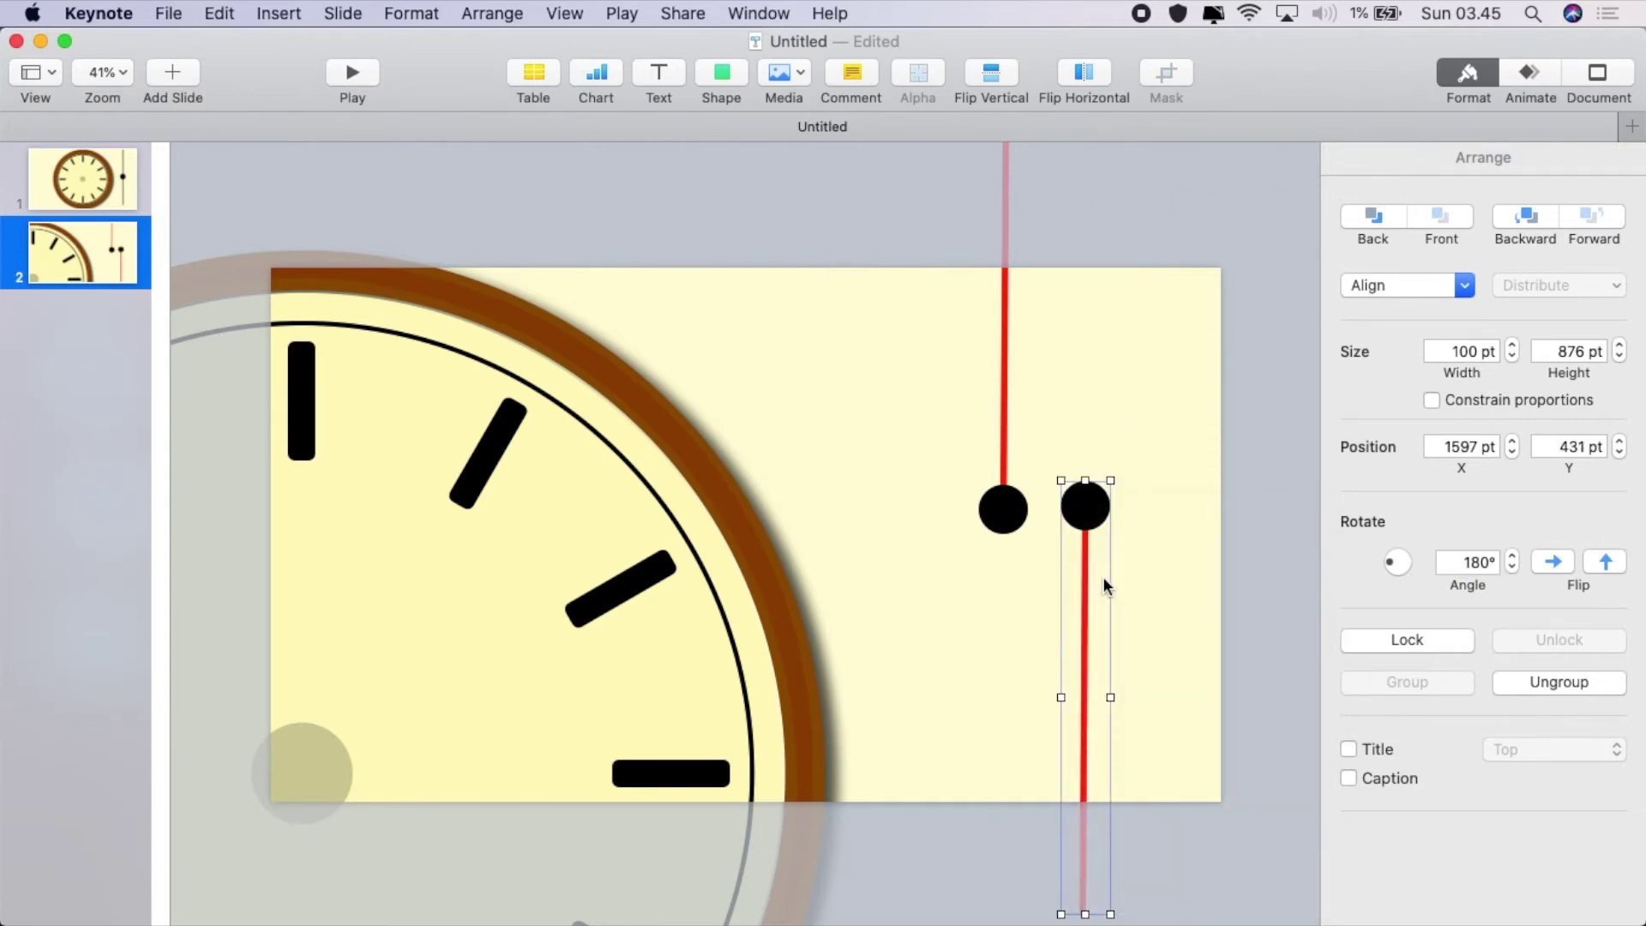
pyautogui.click(1123, 604)
pyautogui.click(1085, 623)
pyautogui.moveTo(1524, 777); pyautogui.dragTo(1337, 777)
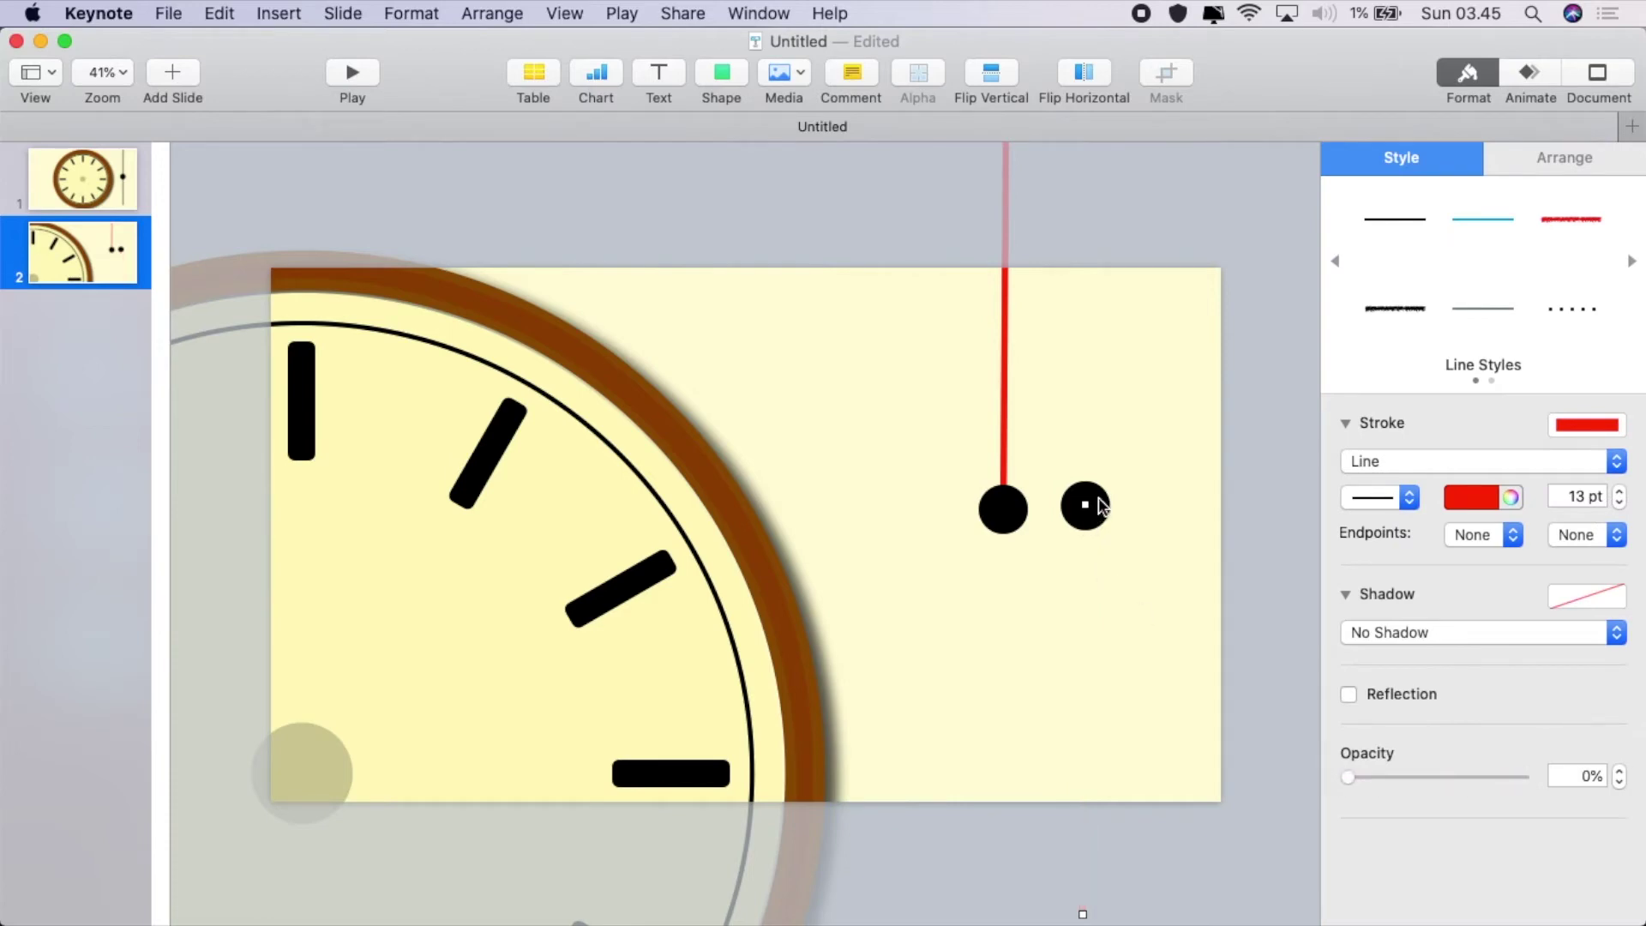
pyautogui.keyDown('shift'); pyautogui.click(1098, 504); pyautogui.keyUp('shift')
pyautogui.rightClick(1098, 497)
pyautogui.click(1152, 435)
# Stack the copy's hub on the original hub, group both hands and move them onto the clock's centre
pyautogui.moveTo(1089, 513); pyautogui.dragTo(1004, 514)
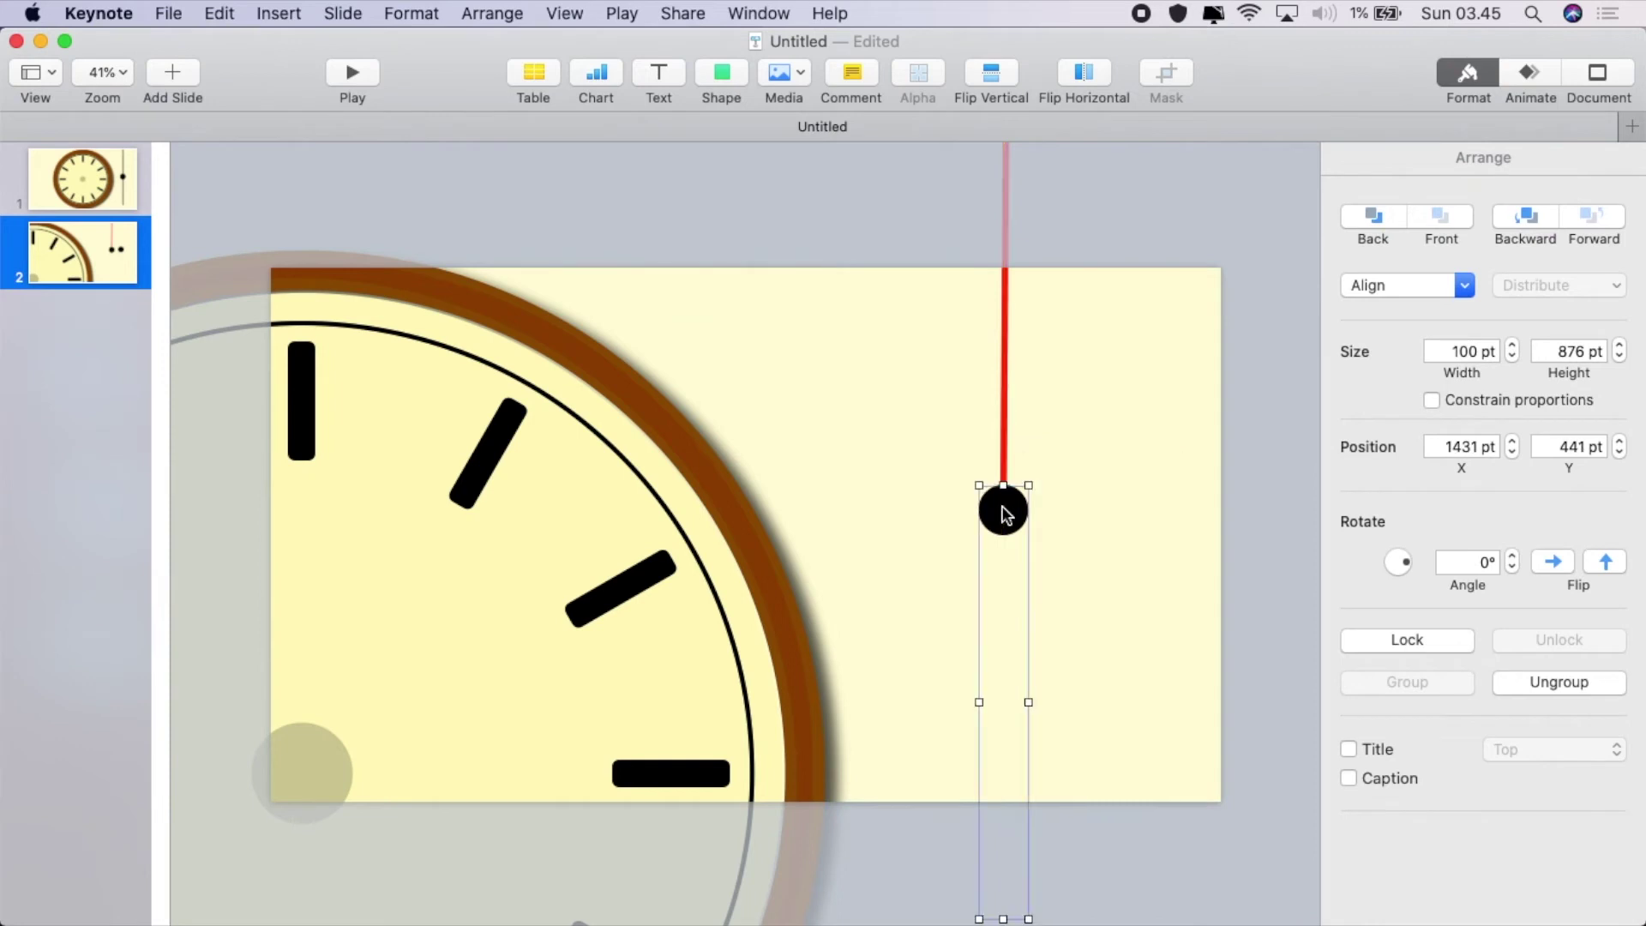
pyautogui.rightClick(1003, 386)
pyautogui.click(1033, 387)
pyautogui.moveTo(1013, 503); pyautogui.dragTo(315, 767)
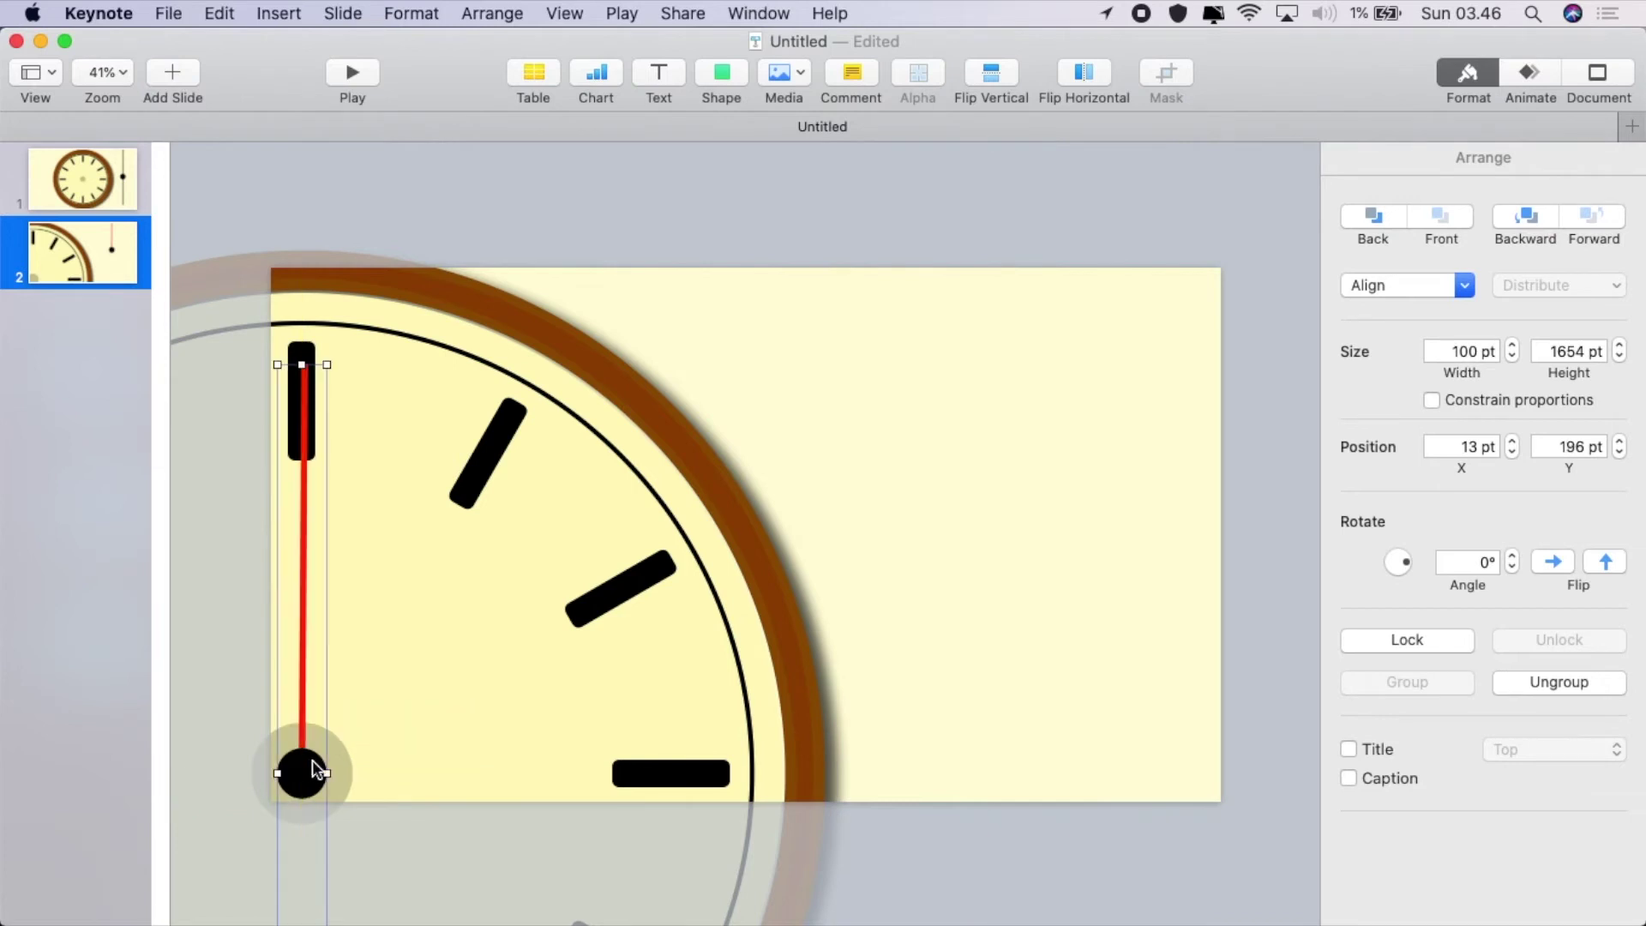
# Rotate the red hand to 300° so it points at the 2 o'clock bar
pyautogui.click(297, 349)
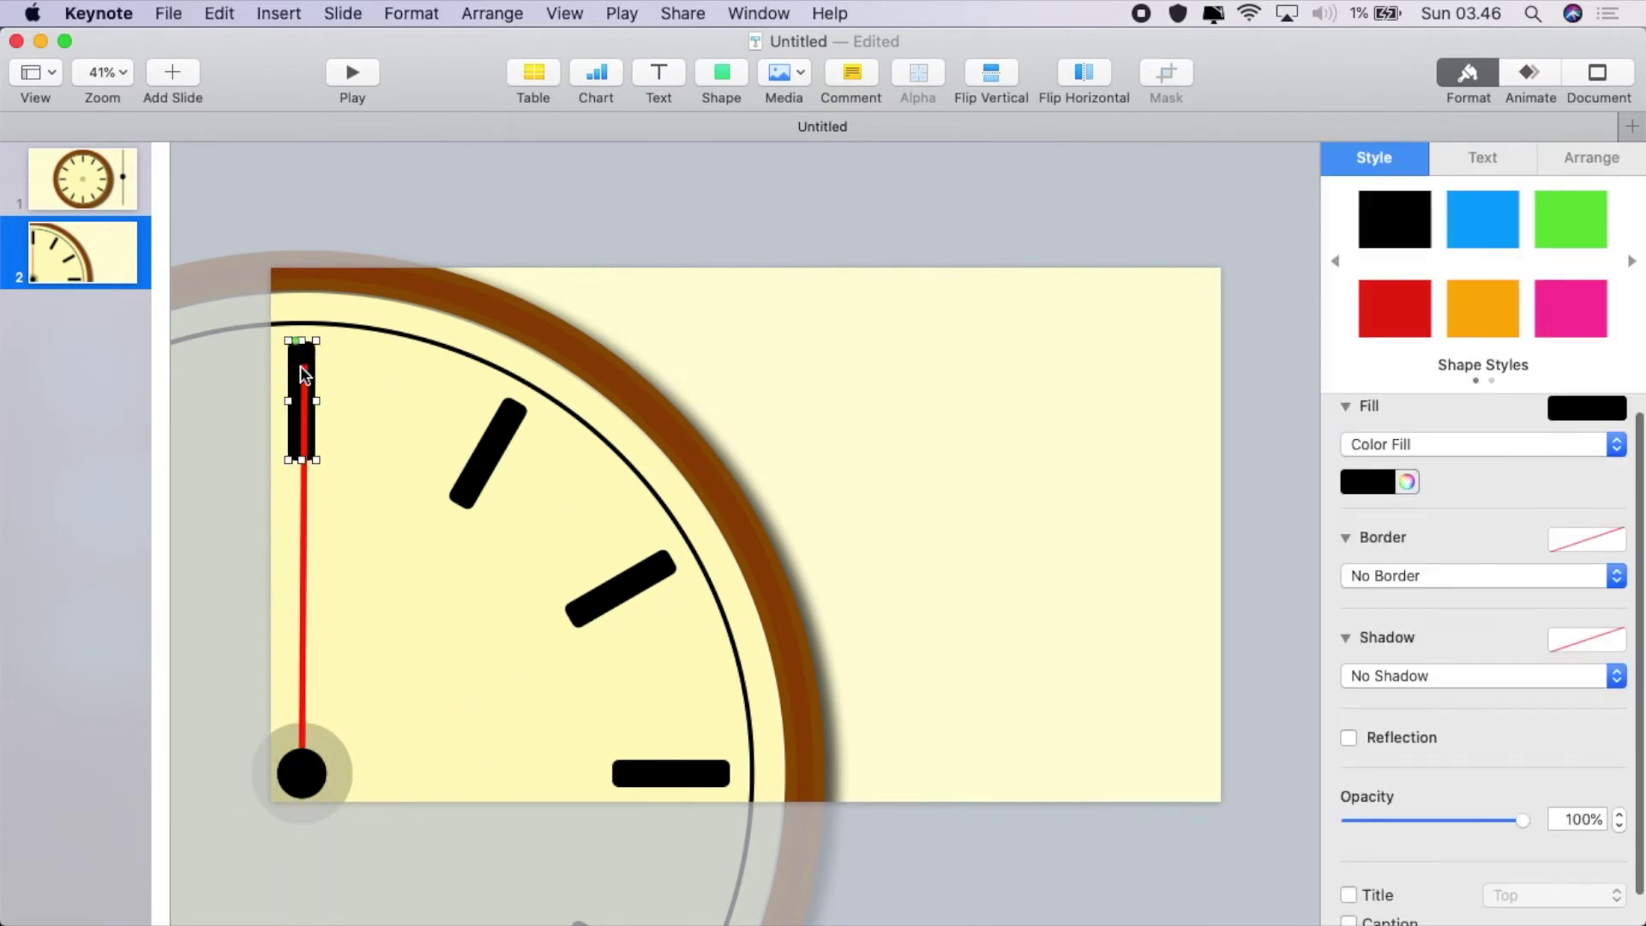
pyautogui.click(371, 656)
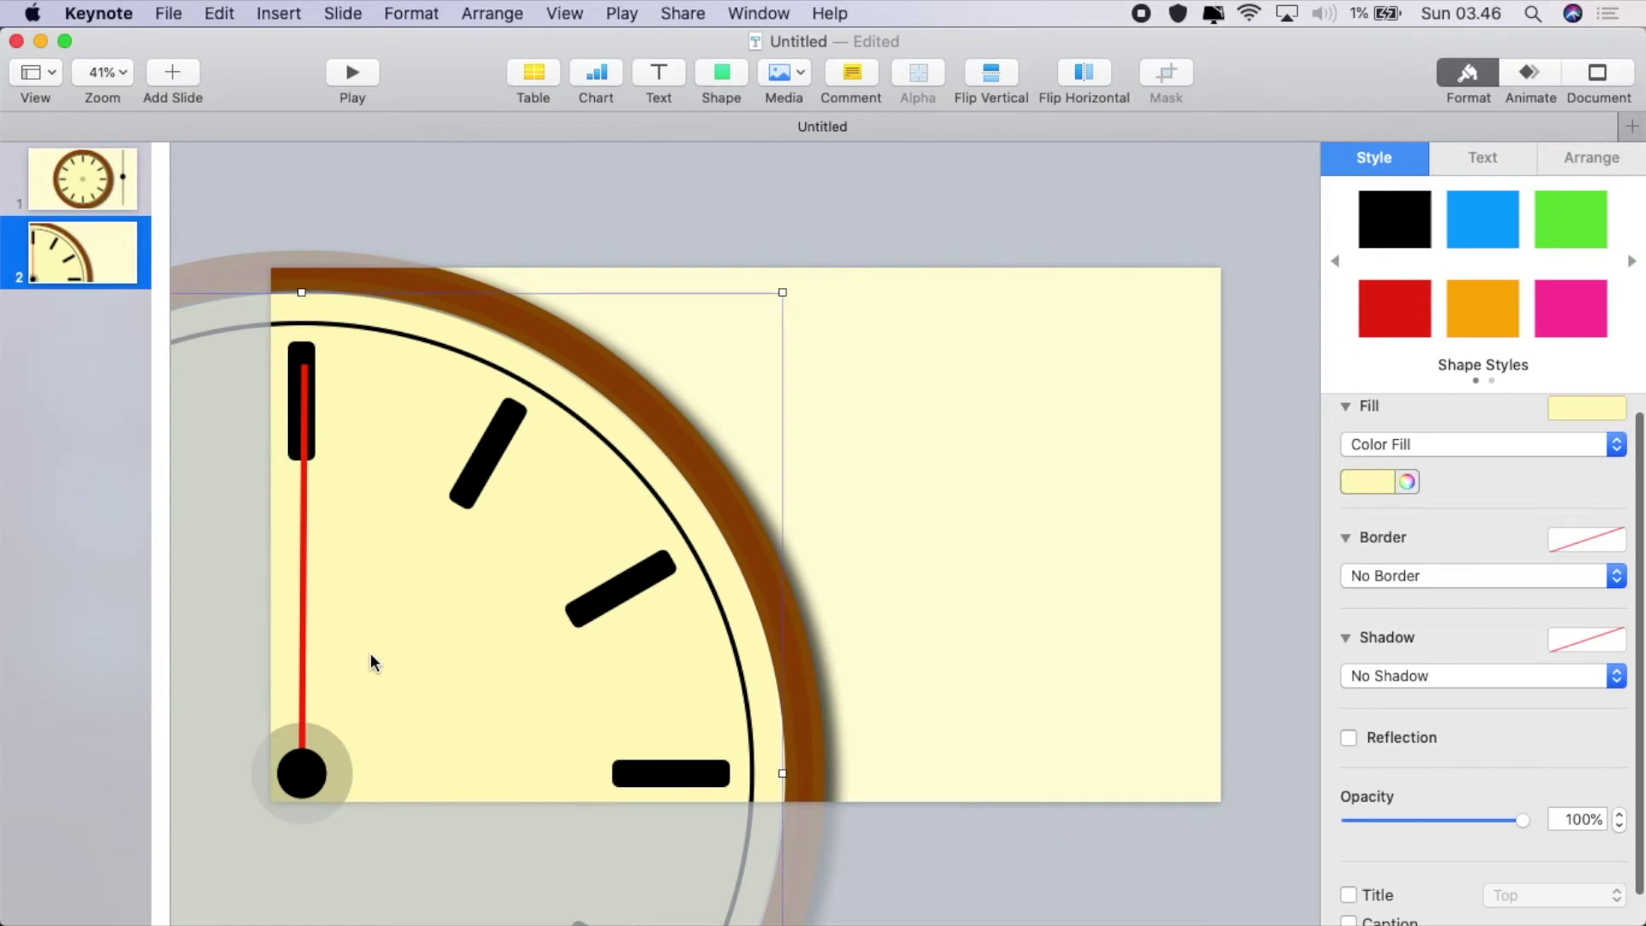
pyautogui.click(312, 774)
pyautogui.moveTo(1510, 570); pyautogui.dragTo(1513, 566)
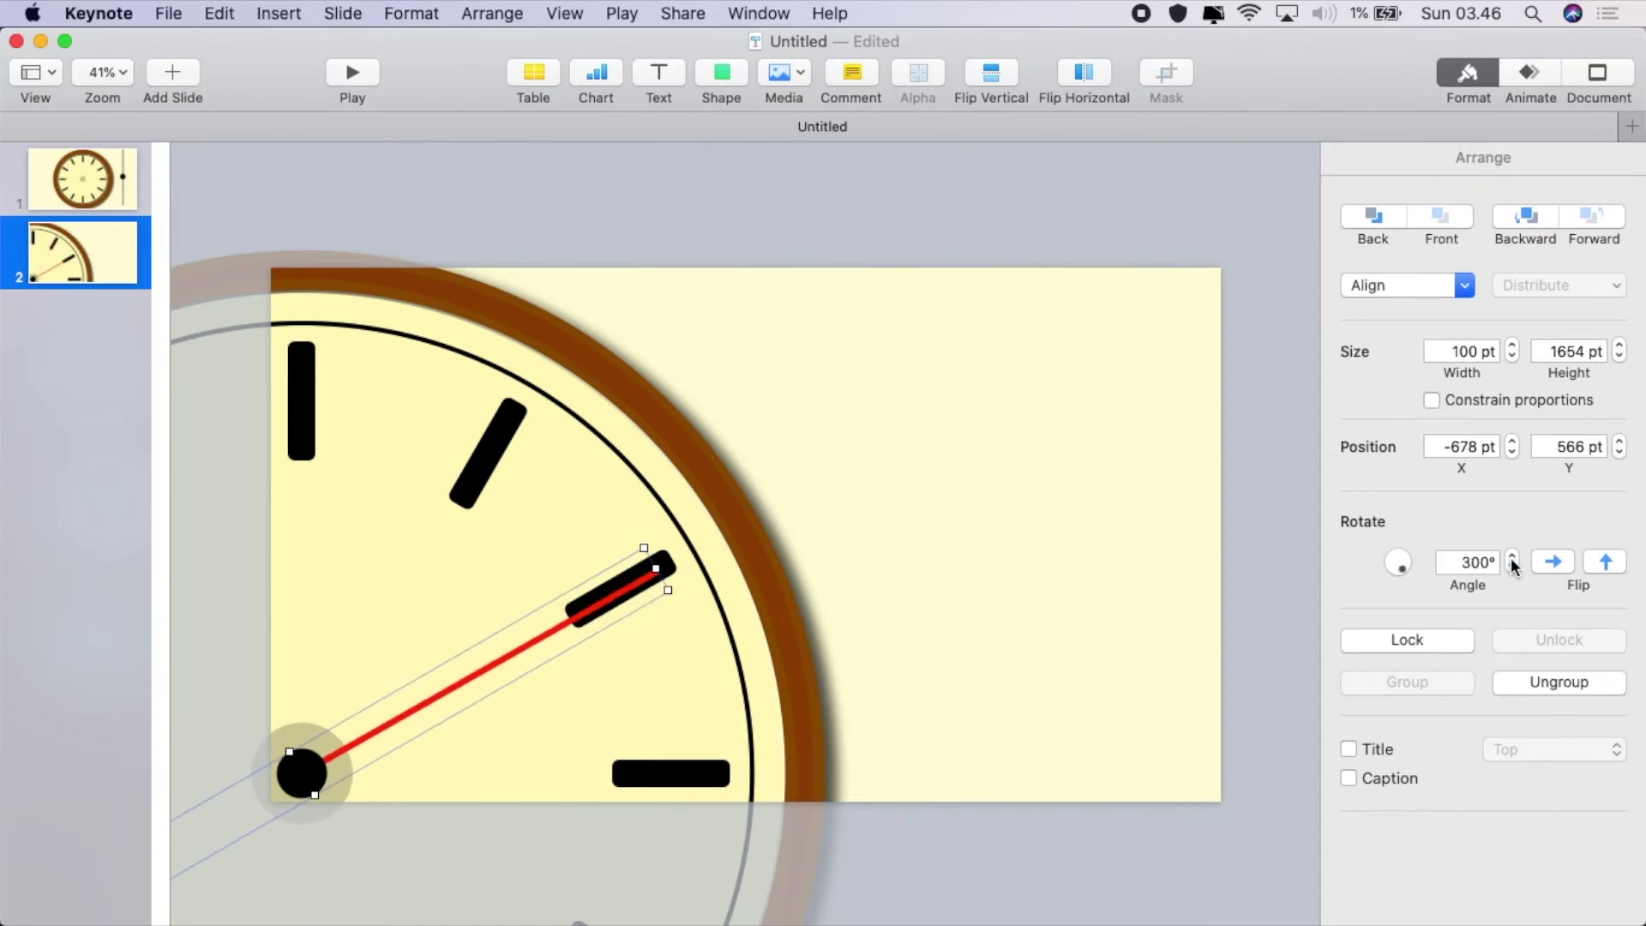
# Nudge the 2 o'clock bar into line with the red hand
pyautogui.click(670, 556)
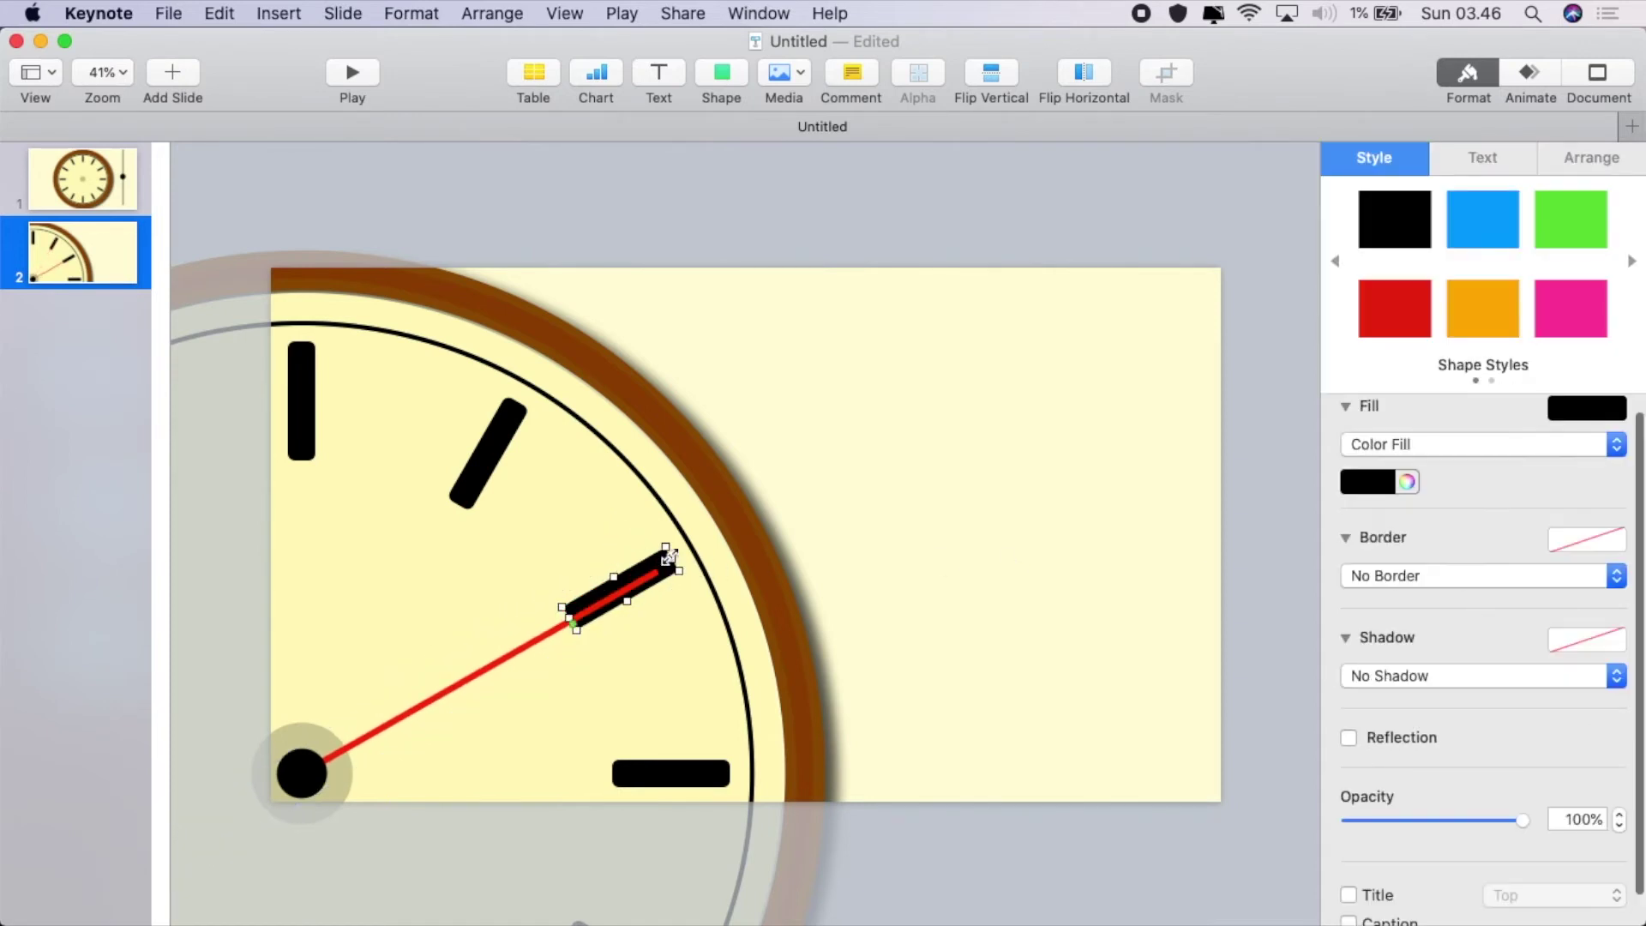
pyautogui.moveTo(665, 560); pyautogui.dragTo(639, 583)
pyautogui.scroll(3, 674, 562)
pyautogui.click(620, 732)
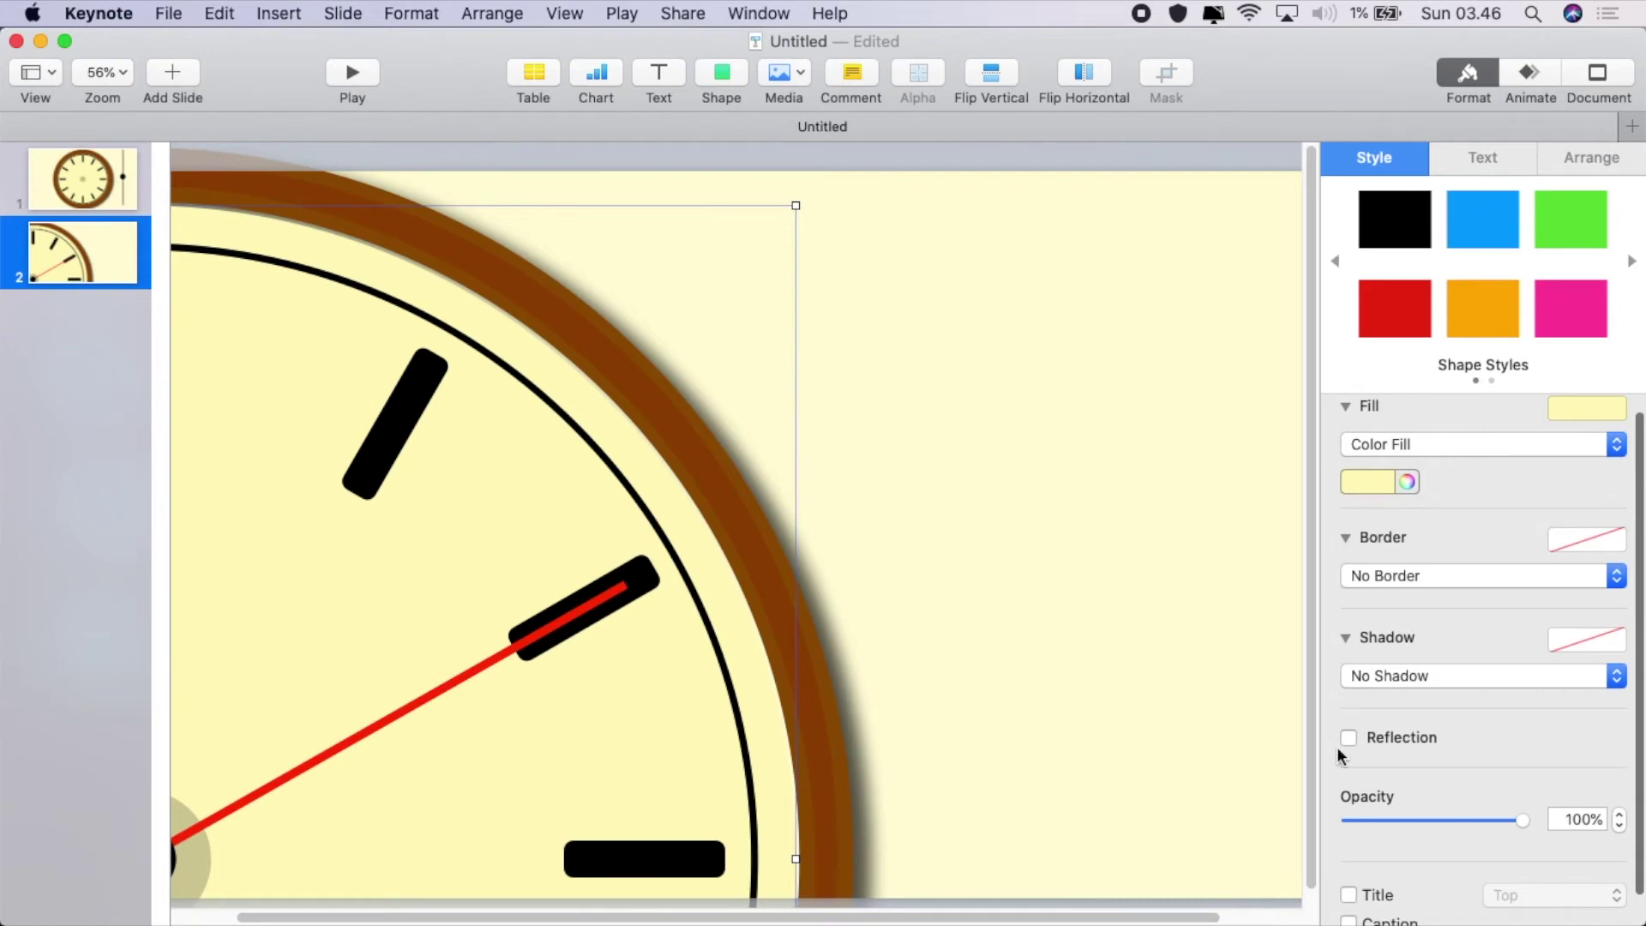
# Rotate the red hand to 270° so it points at the 3 o'clock bar
pyautogui.click(387, 677)
pyautogui.moveTo(1510, 568); pyautogui.dragTo(1510, 568)
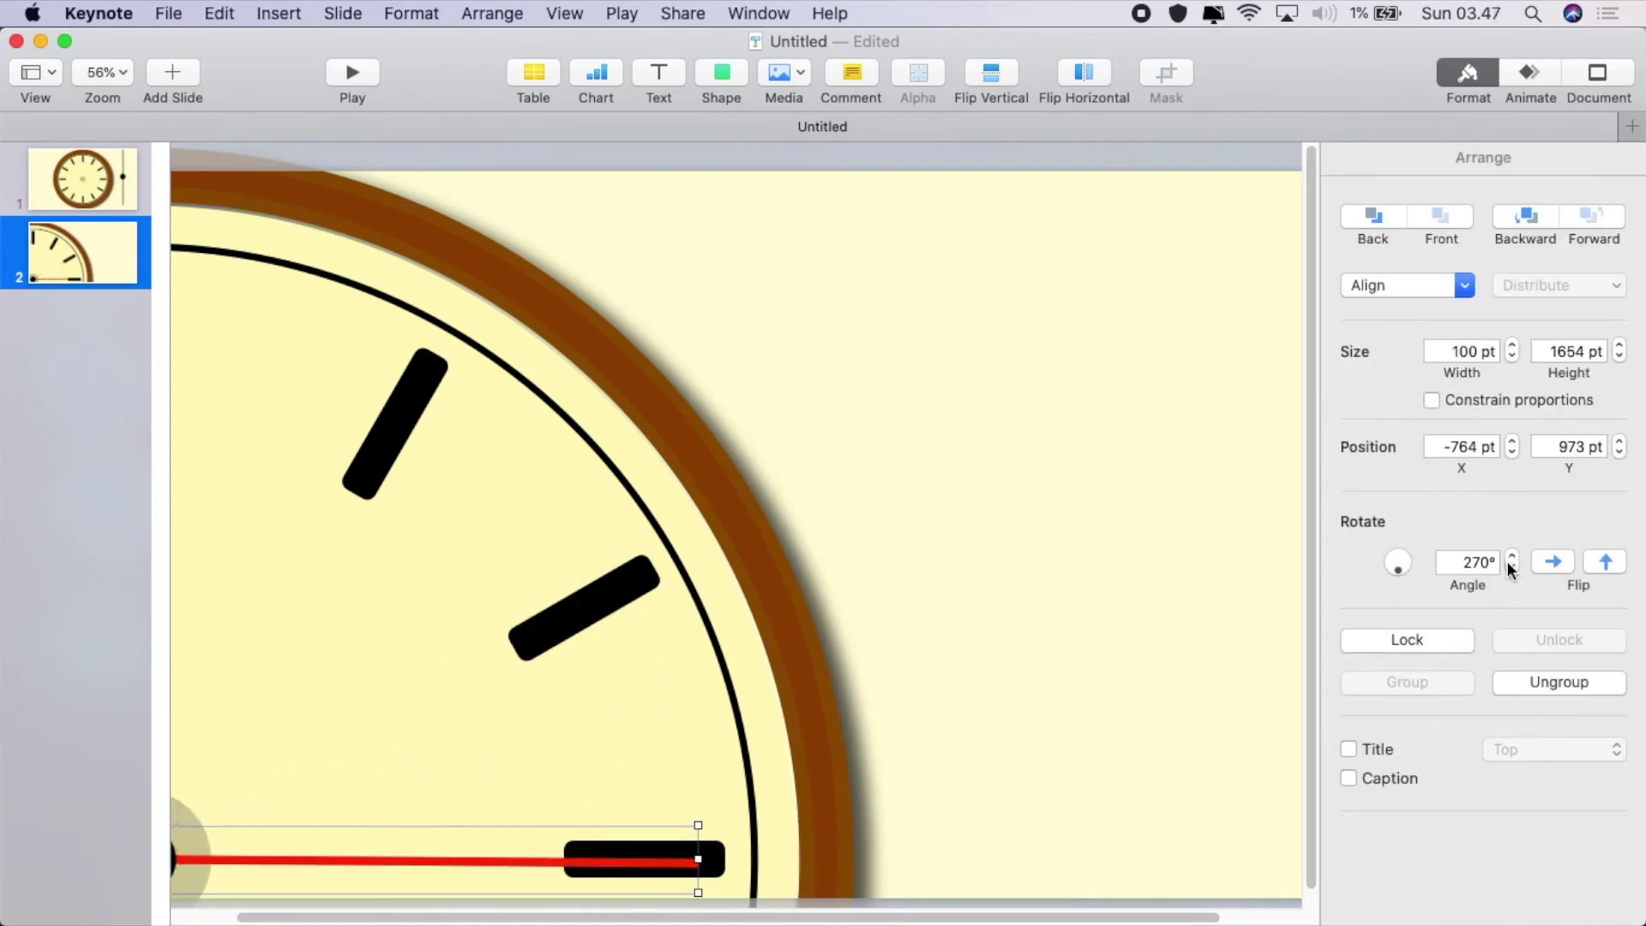
# Nudge the 3 o'clock bar outward so it lines up with the red hand
pyautogui.moveTo(692, 866); pyautogui.dragTo(722, 862)
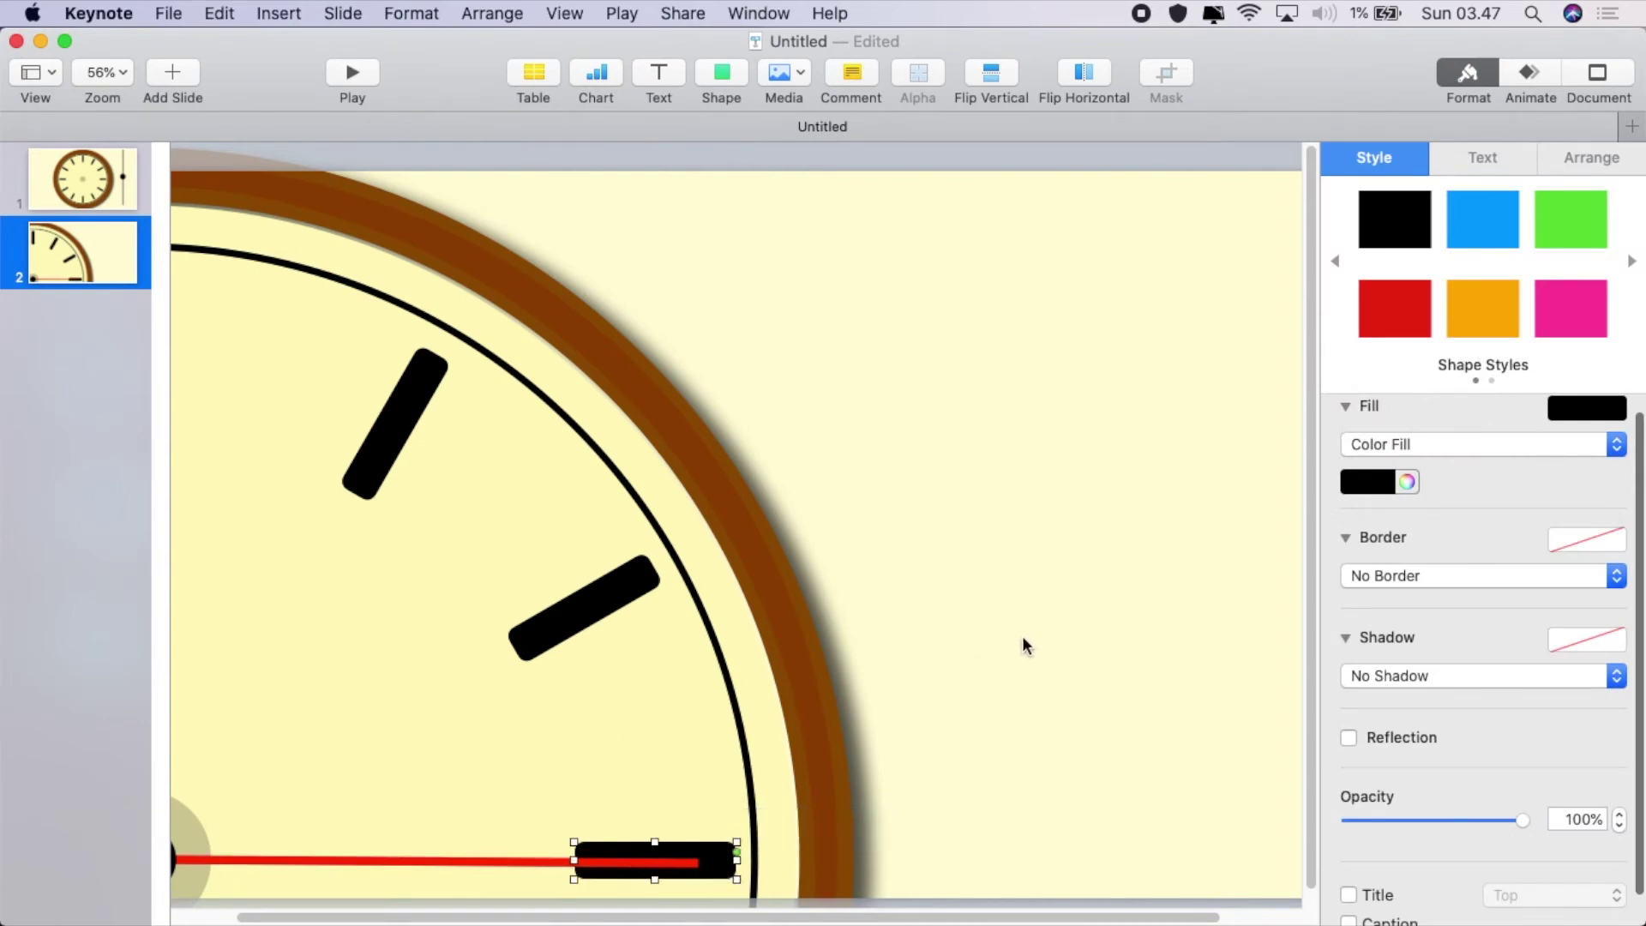
pyautogui.click(1021, 635)
pyautogui.scroll(-3, 692, 614)
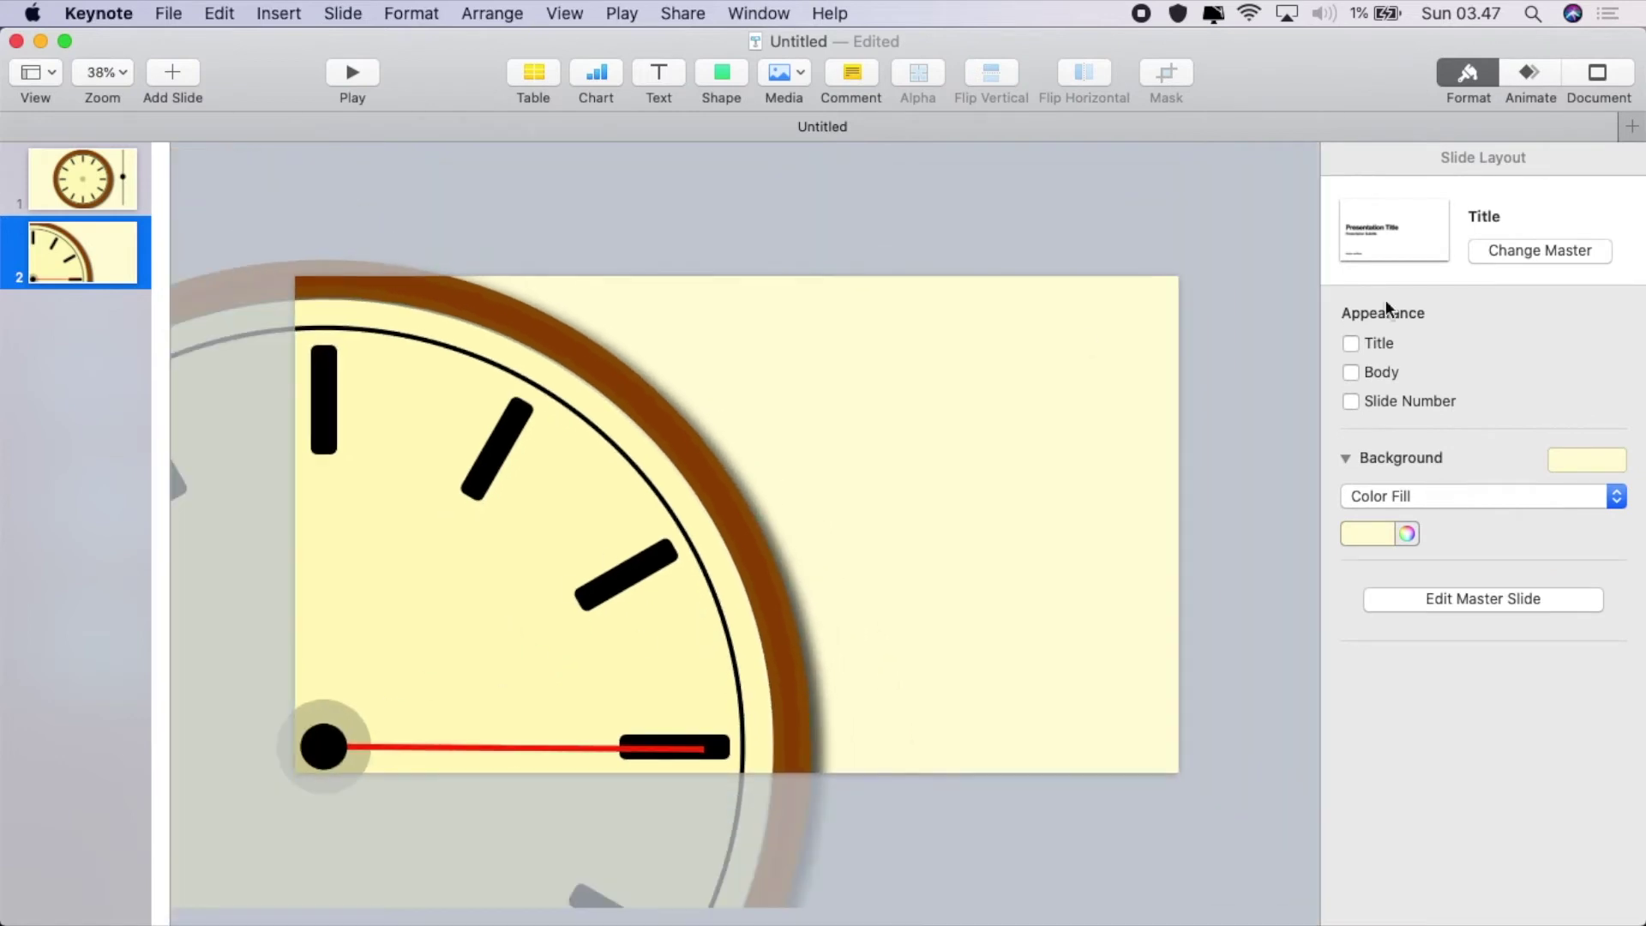
# Reset the red hand's rotation to 0° and move it off the clock onto the empty part of the slide
pyautogui.click(424, 749)
pyautogui.doubleClick(1455, 562)
pyautogui.write('0')
pyautogui.click(1020, 516)
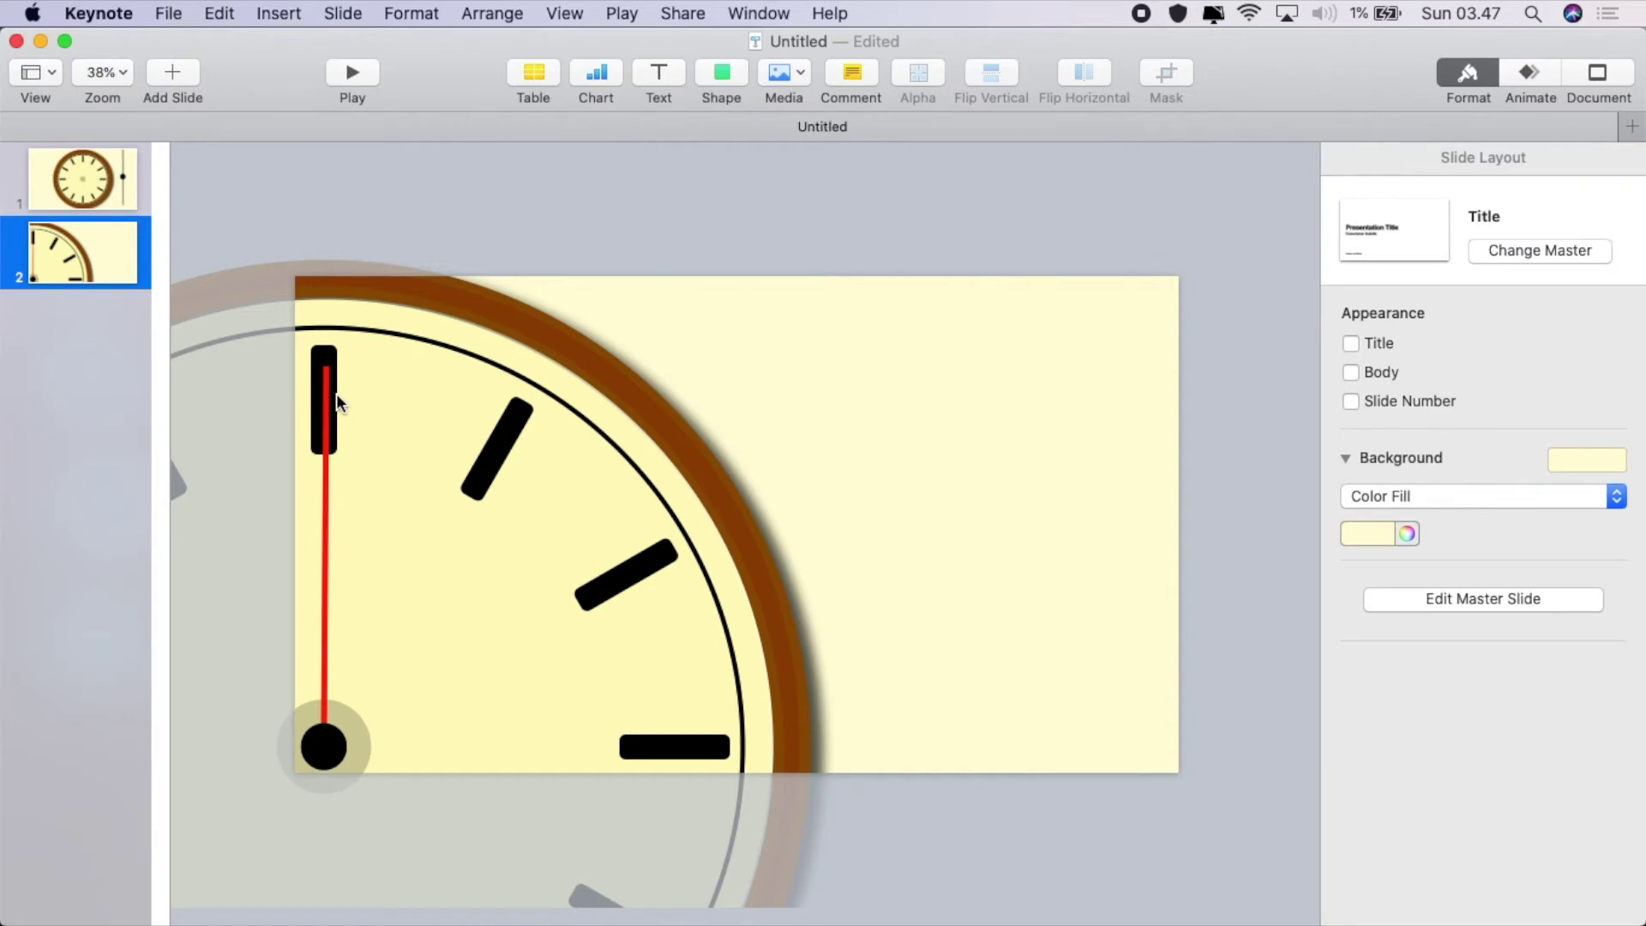
pyautogui.moveTo(326, 759); pyautogui.dragTo(1014, 504)
# Add an arrow line about 600 pt long from the clock's centre to just below the 1 o'clock bar
pyautogui.click(721, 72)
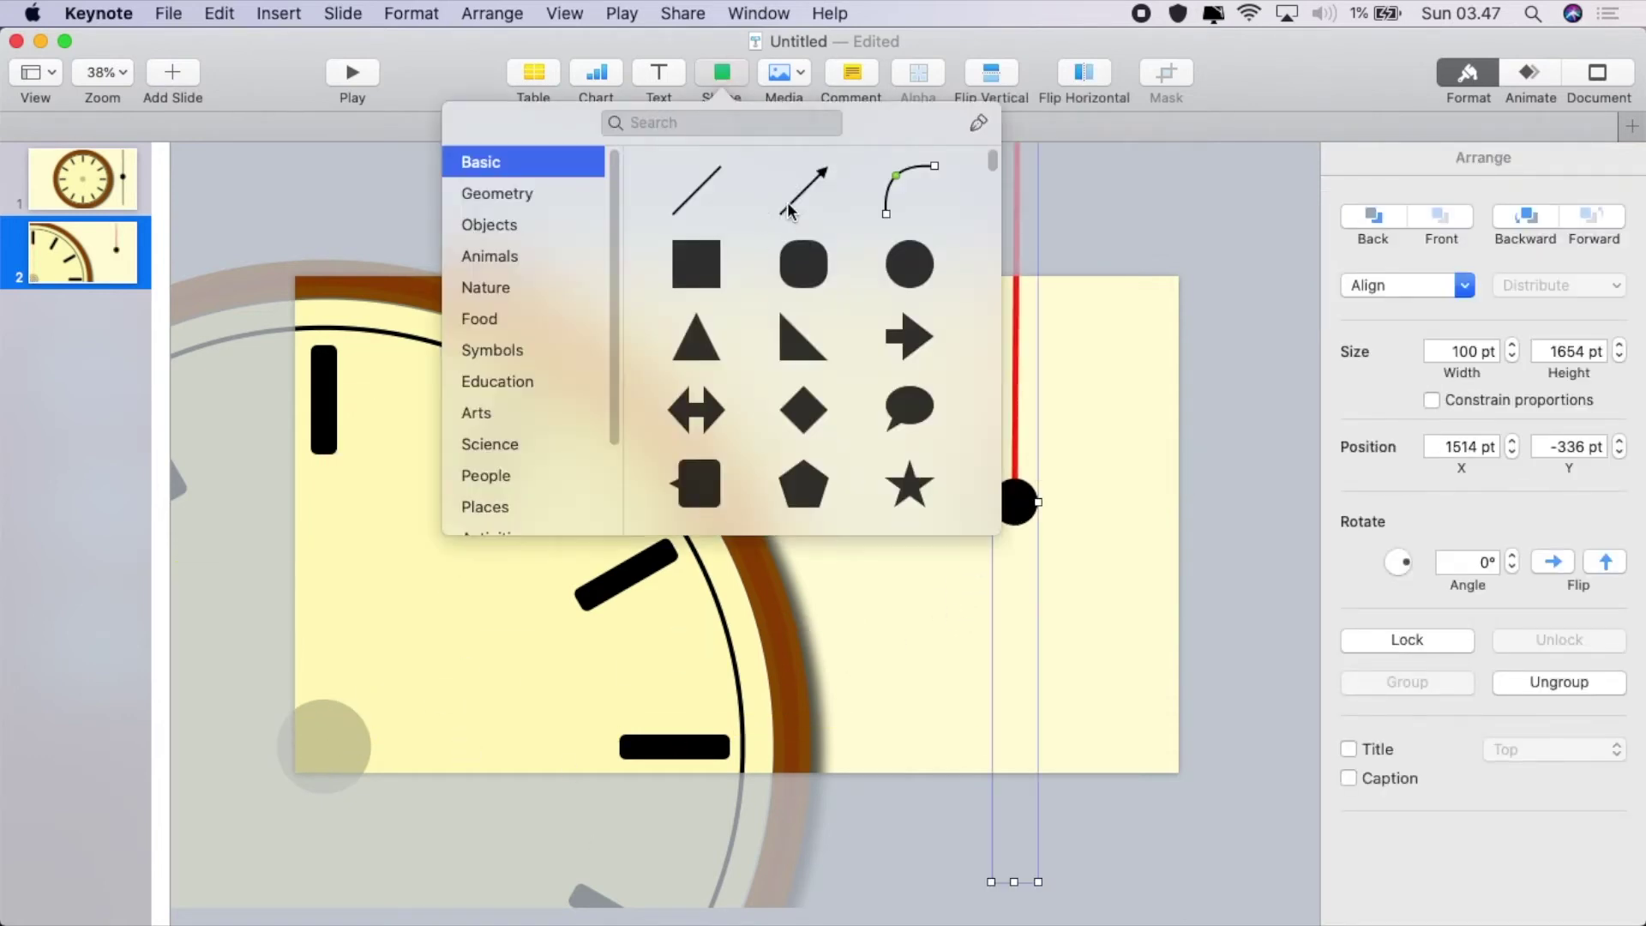
pyautogui.click(797, 195)
pyautogui.click(1619, 493)
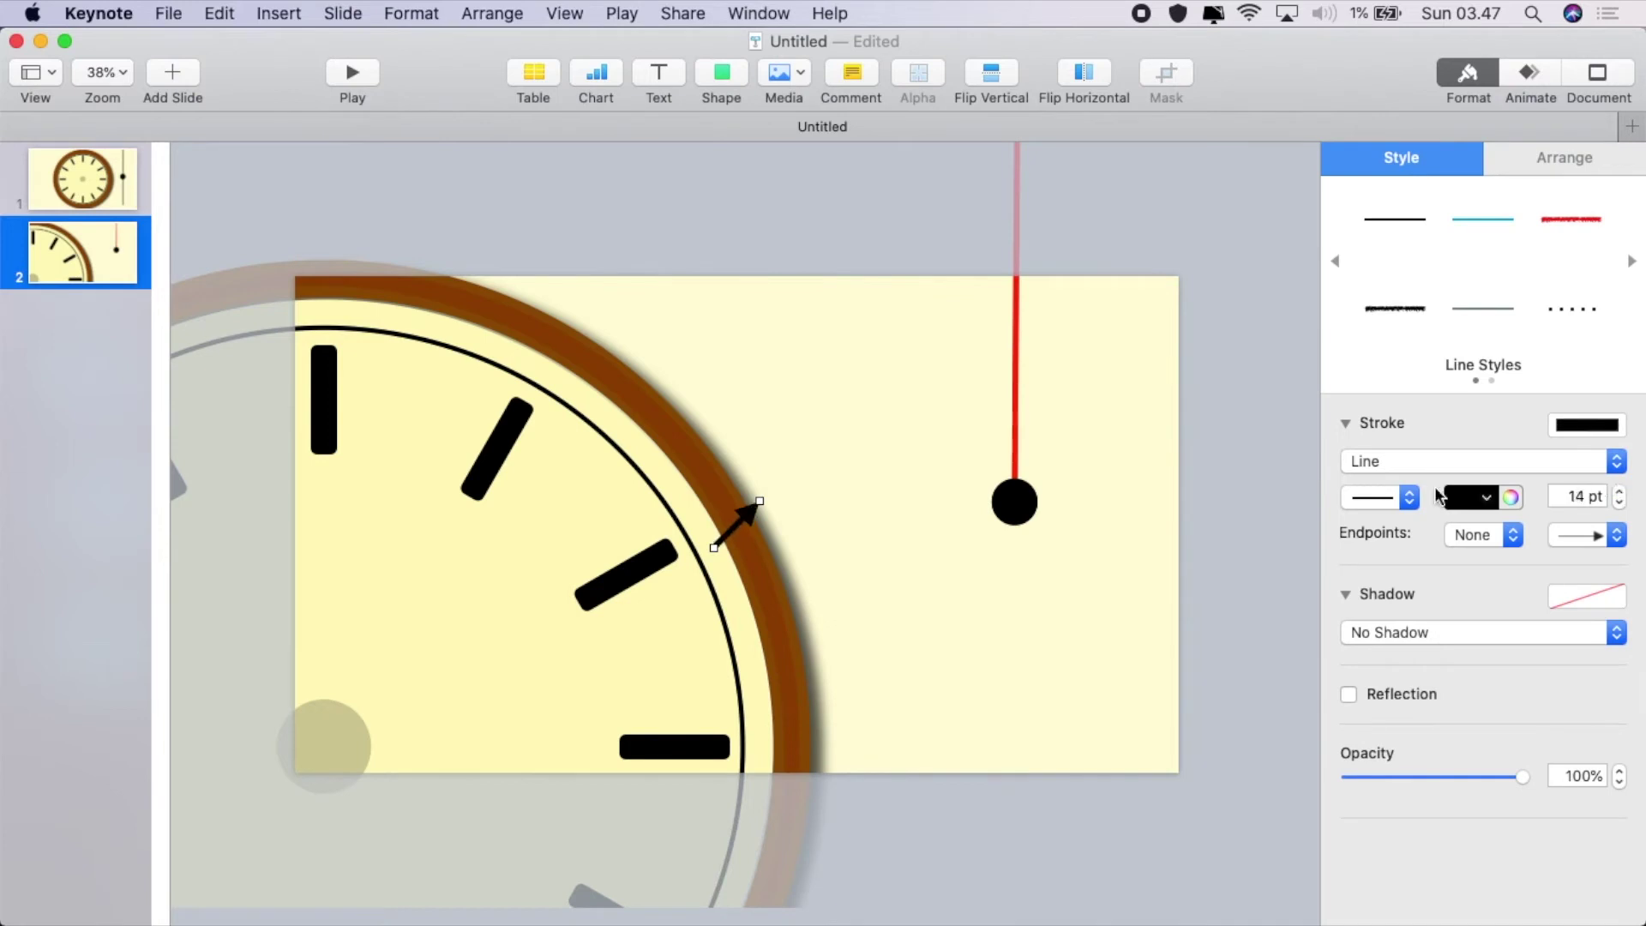
pyautogui.moveTo(726, 528); pyautogui.dragTo(481, 531)
pyautogui.moveTo(344, 720); pyautogui.dragTo(327, 742)
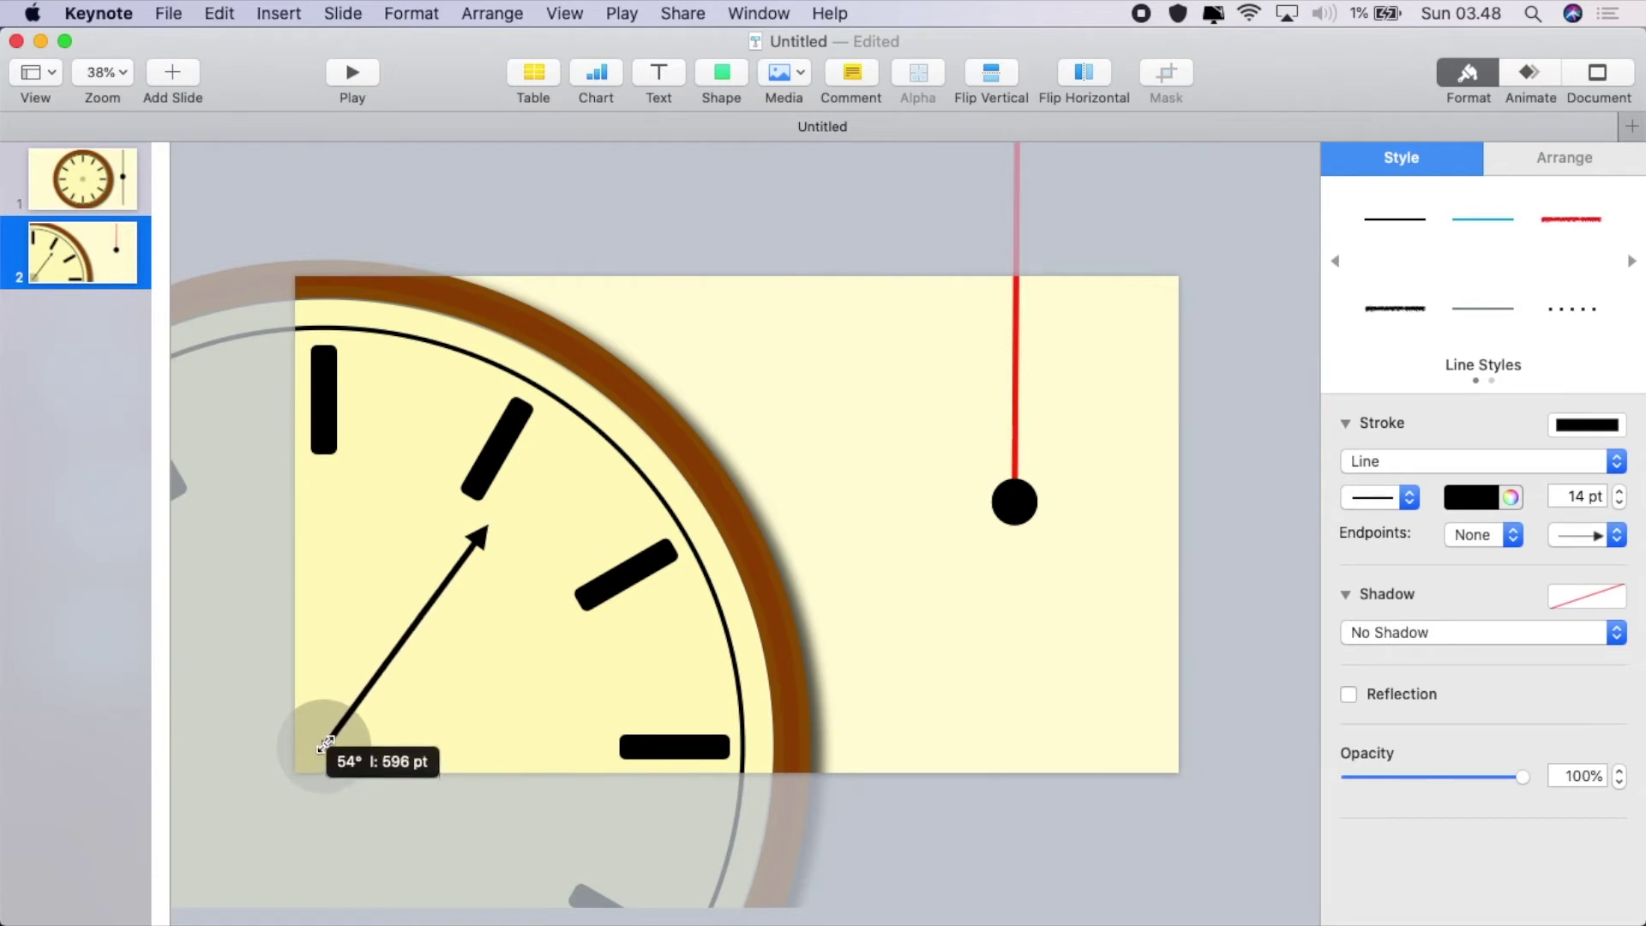
pyautogui.moveTo(487, 527); pyautogui.dragTo(483, 511)
# Thicken the arrow's stroke to 26 pt and give it a drop shadow with a 24 pt offset
pyautogui.click(1619, 490)
pyautogui.click(1619, 490)
pyautogui.click(1619, 491)
pyautogui.click(1619, 491)
pyautogui.click(1396, 631)
pyautogui.click(1400, 651)
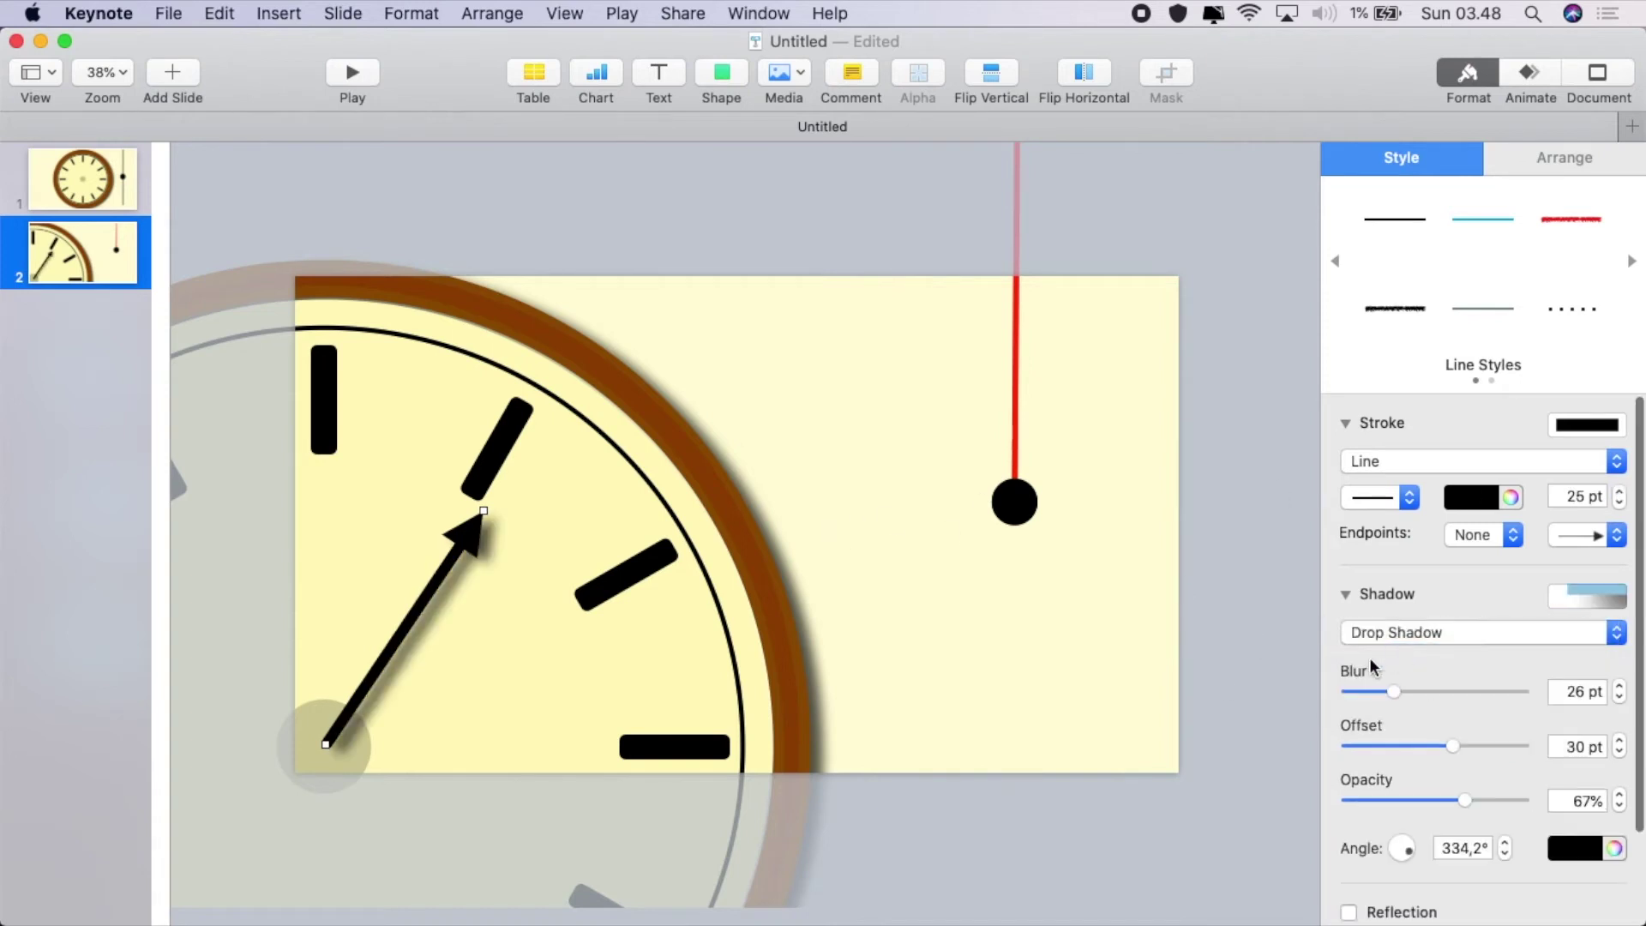
pyautogui.moveTo(1453, 746); pyautogui.dragTo(1432, 748)
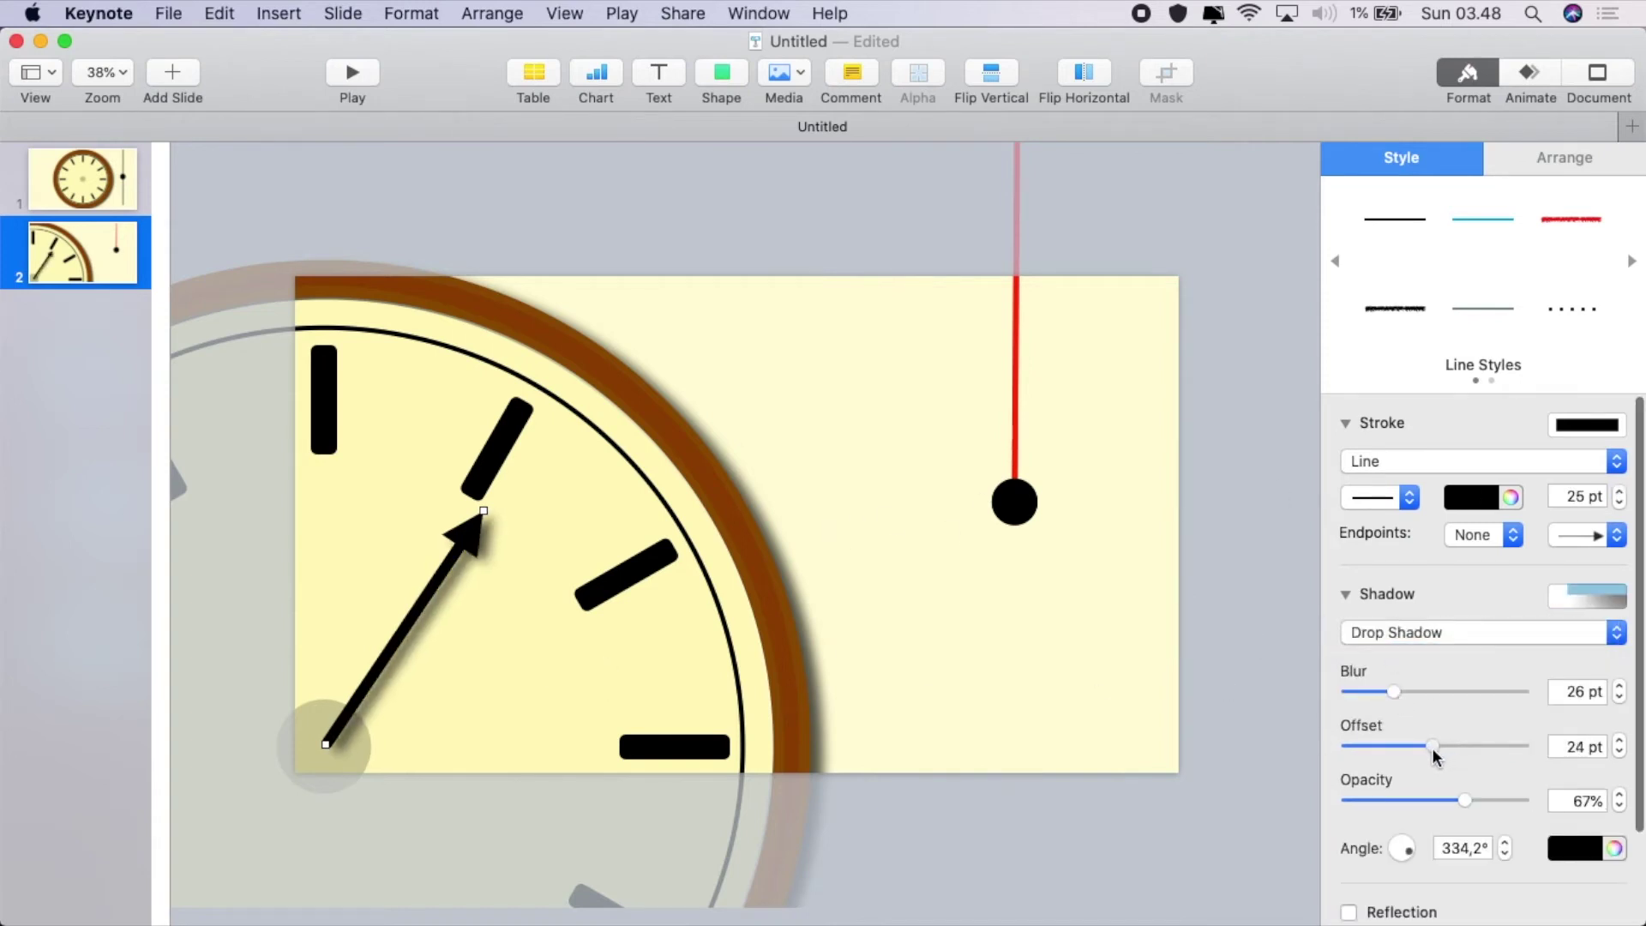
pyautogui.click(1618, 491)
# Duplicate the arrow and make the copy a shorter hand pointing towards the 2 o'clock bar
pyautogui.rightClick(401, 626)
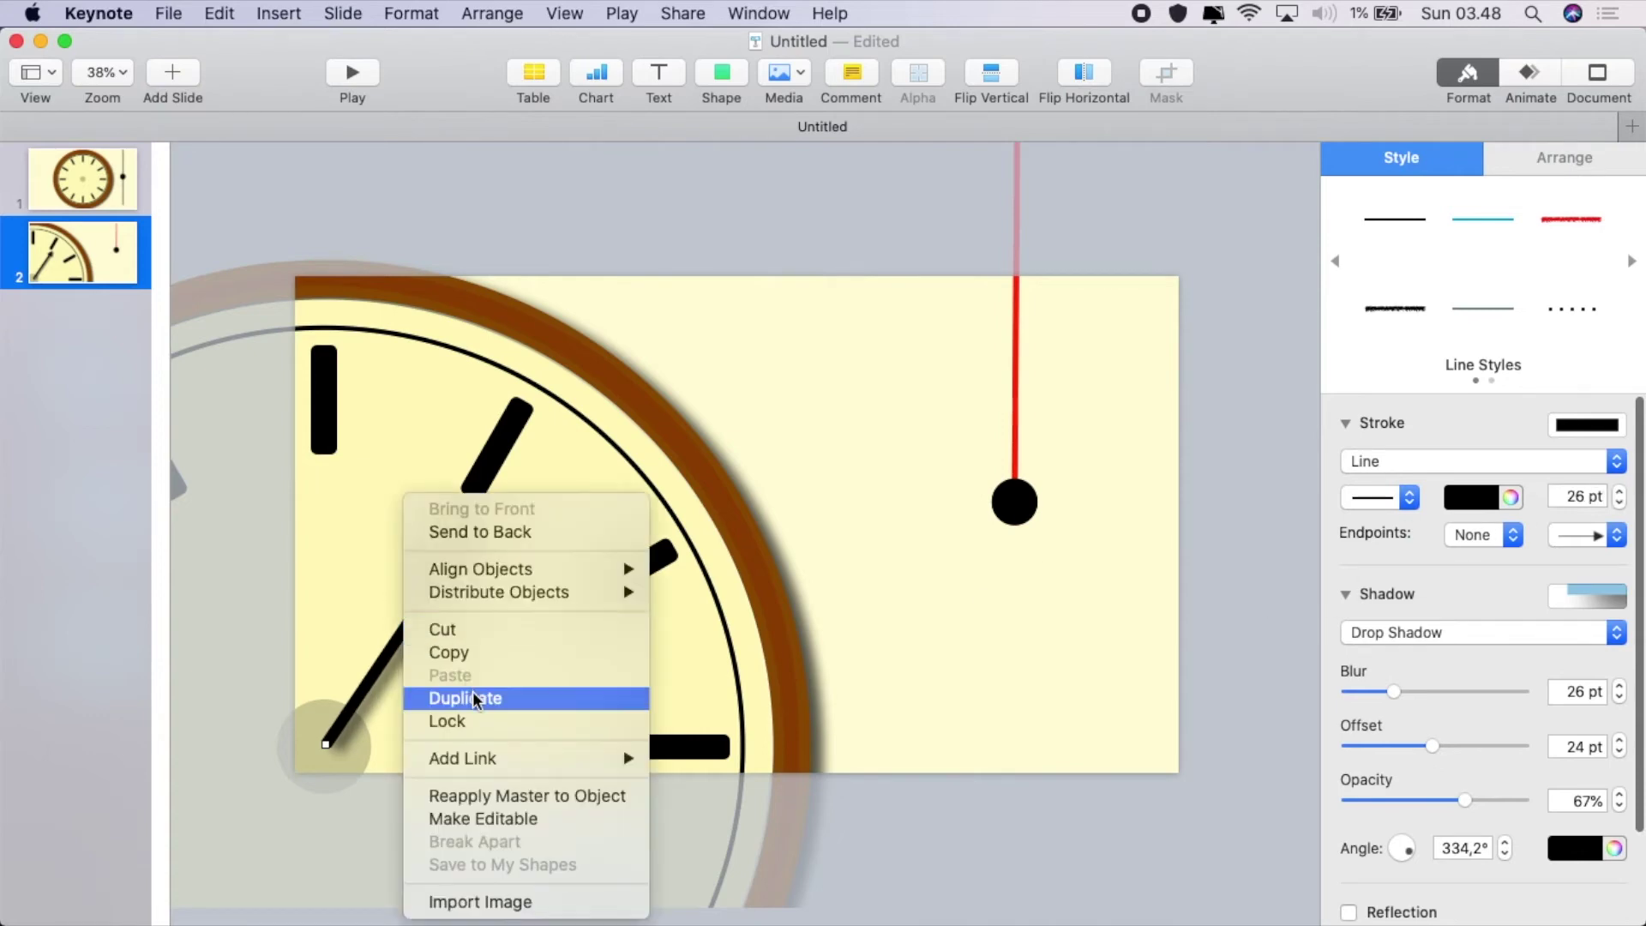
pyautogui.click(472, 691)
pyautogui.moveTo(431, 616); pyautogui.dragTo(428, 600)
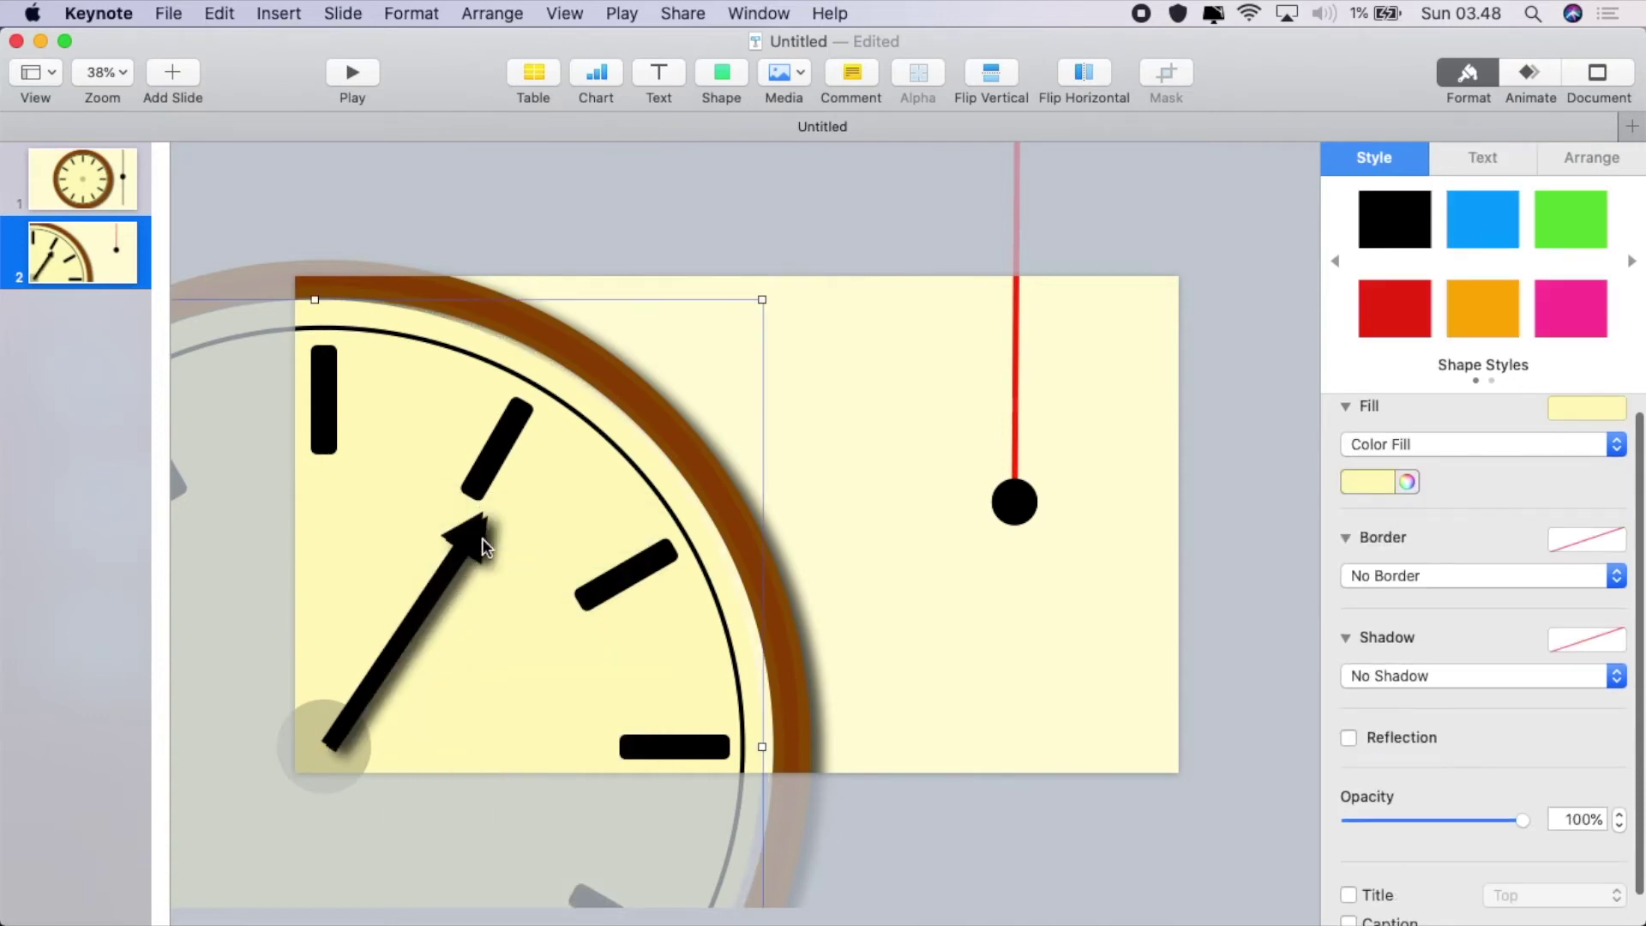
pyautogui.click(492, 511)
pyautogui.moveTo(492, 511); pyautogui.dragTo(551, 635)
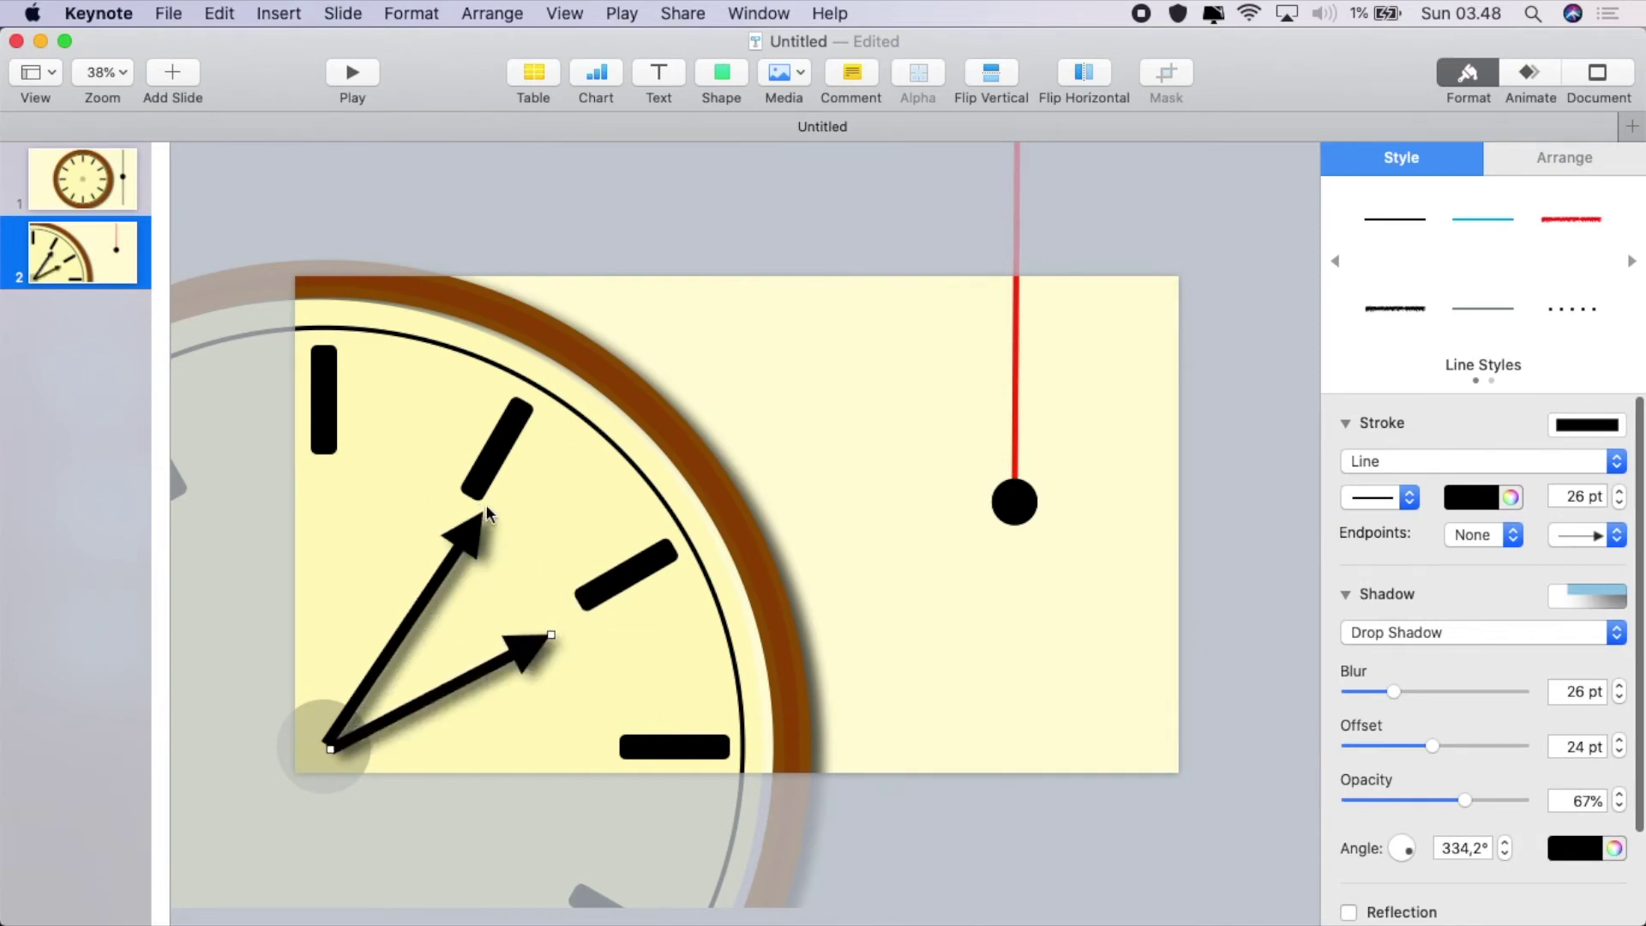
pyautogui.moveTo(482, 508); pyautogui.dragTo(492, 501)
# Place the shorter arrow's tail on the clock's centre and move the red hand's hub back over it
pyautogui.click(336, 742)
pyautogui.press('super+shift+period')
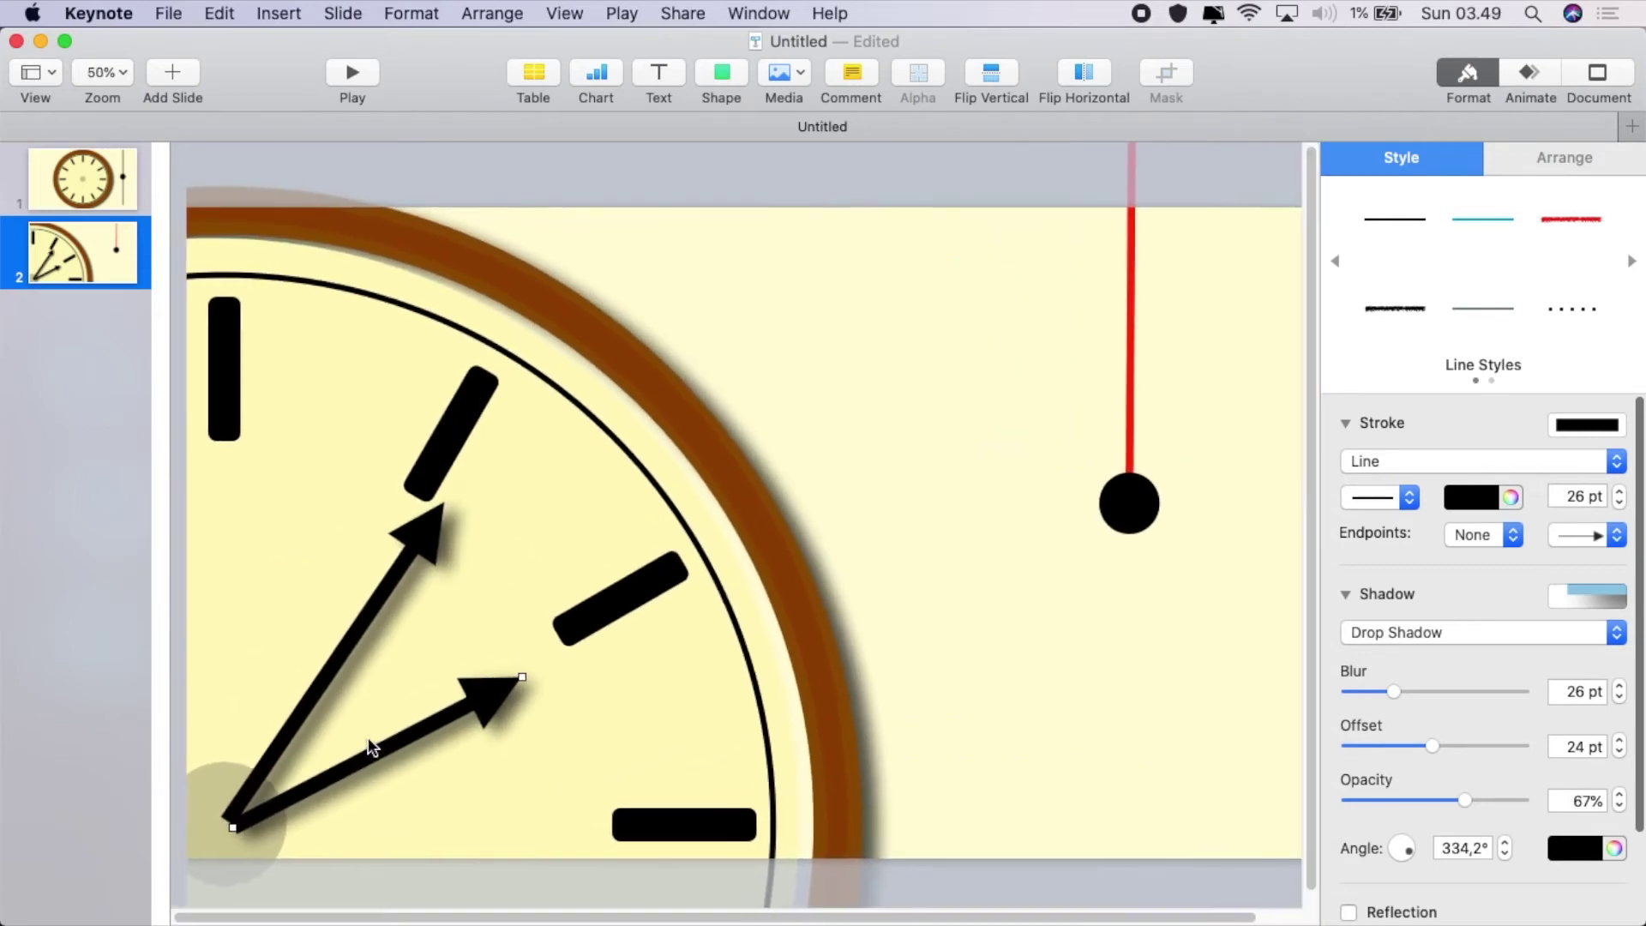
pyautogui.moveTo(216, 827); pyautogui.dragTo(206, 823)
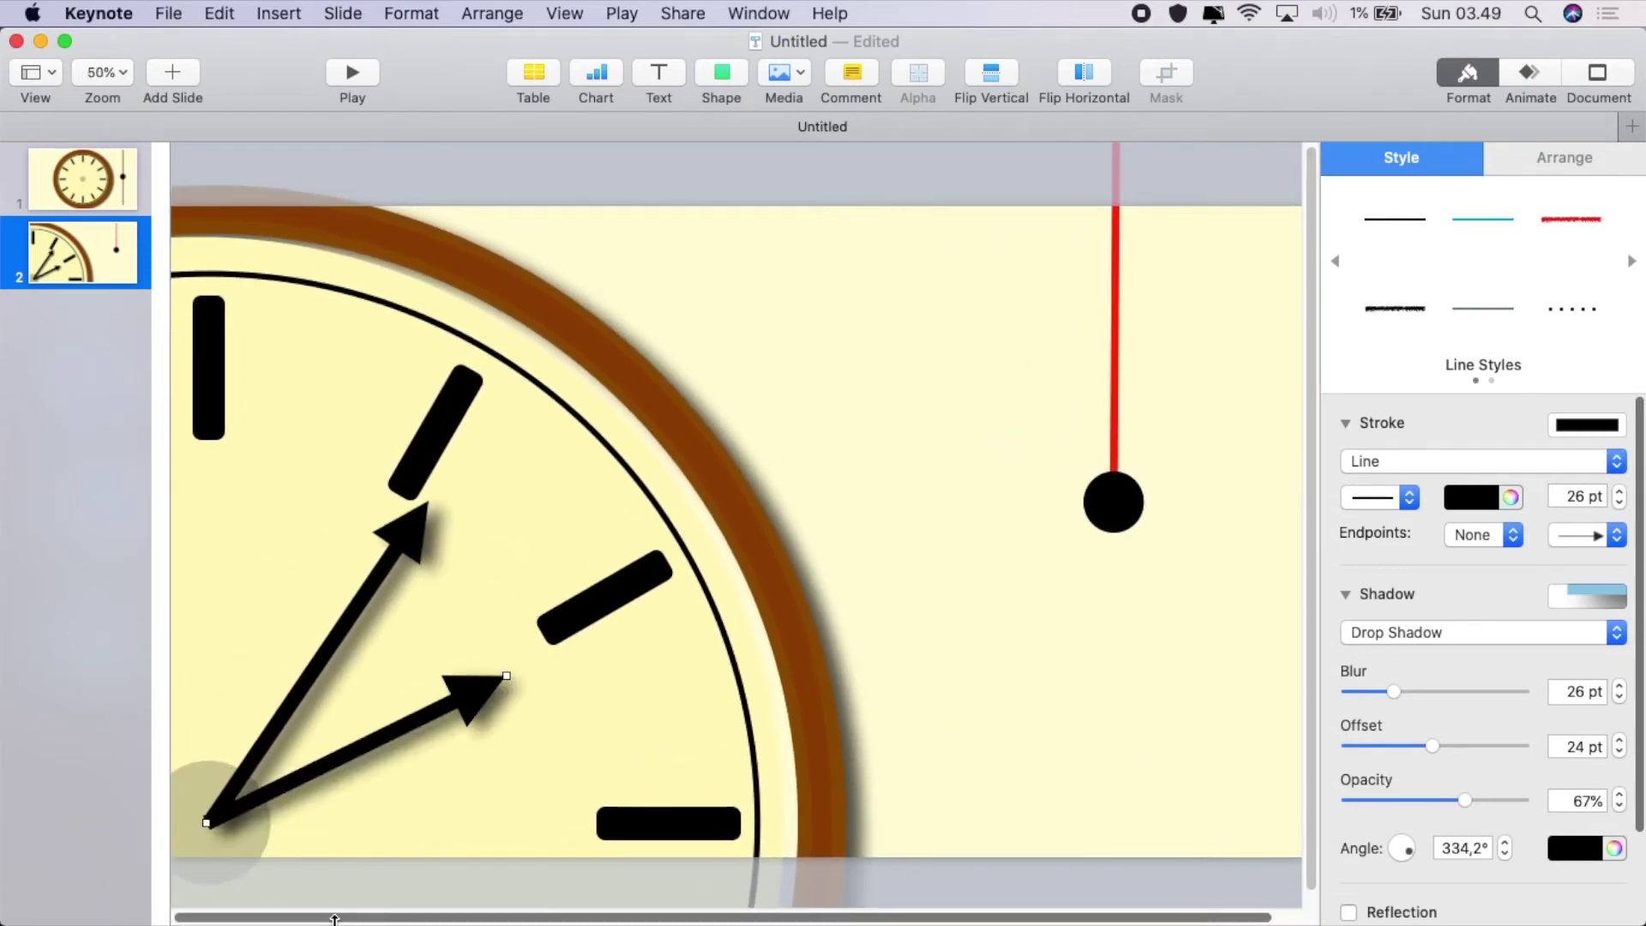
pyautogui.click(615, 765)
pyautogui.press('super+shift+comma')
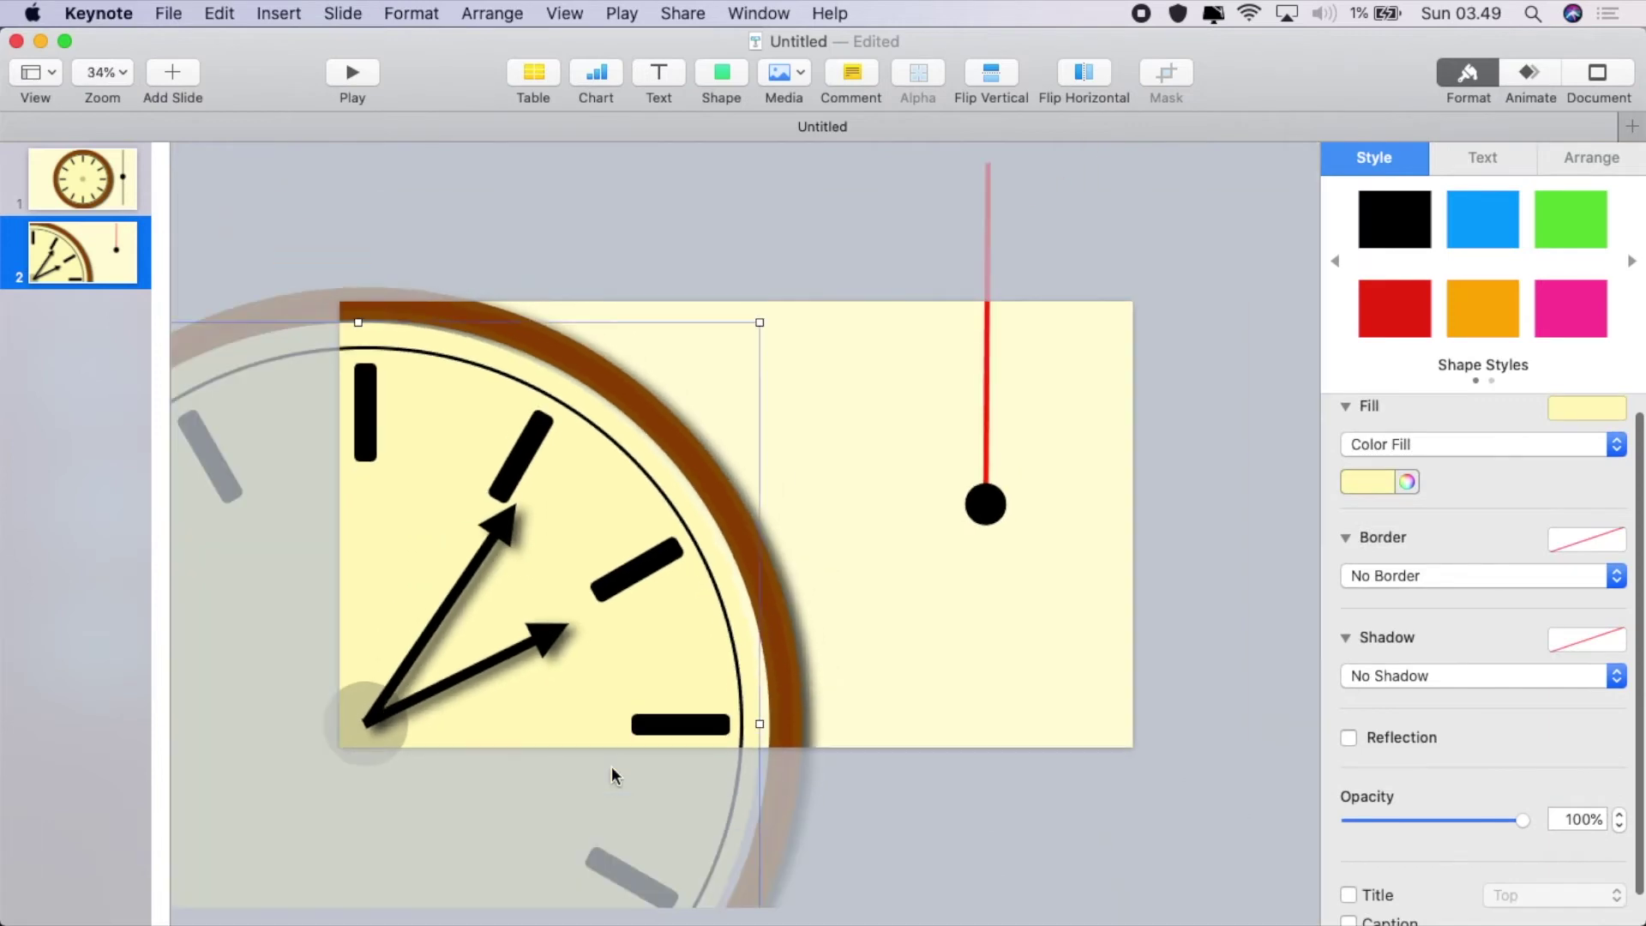
pyautogui.moveTo(985, 504); pyautogui.dragTo(363, 719)
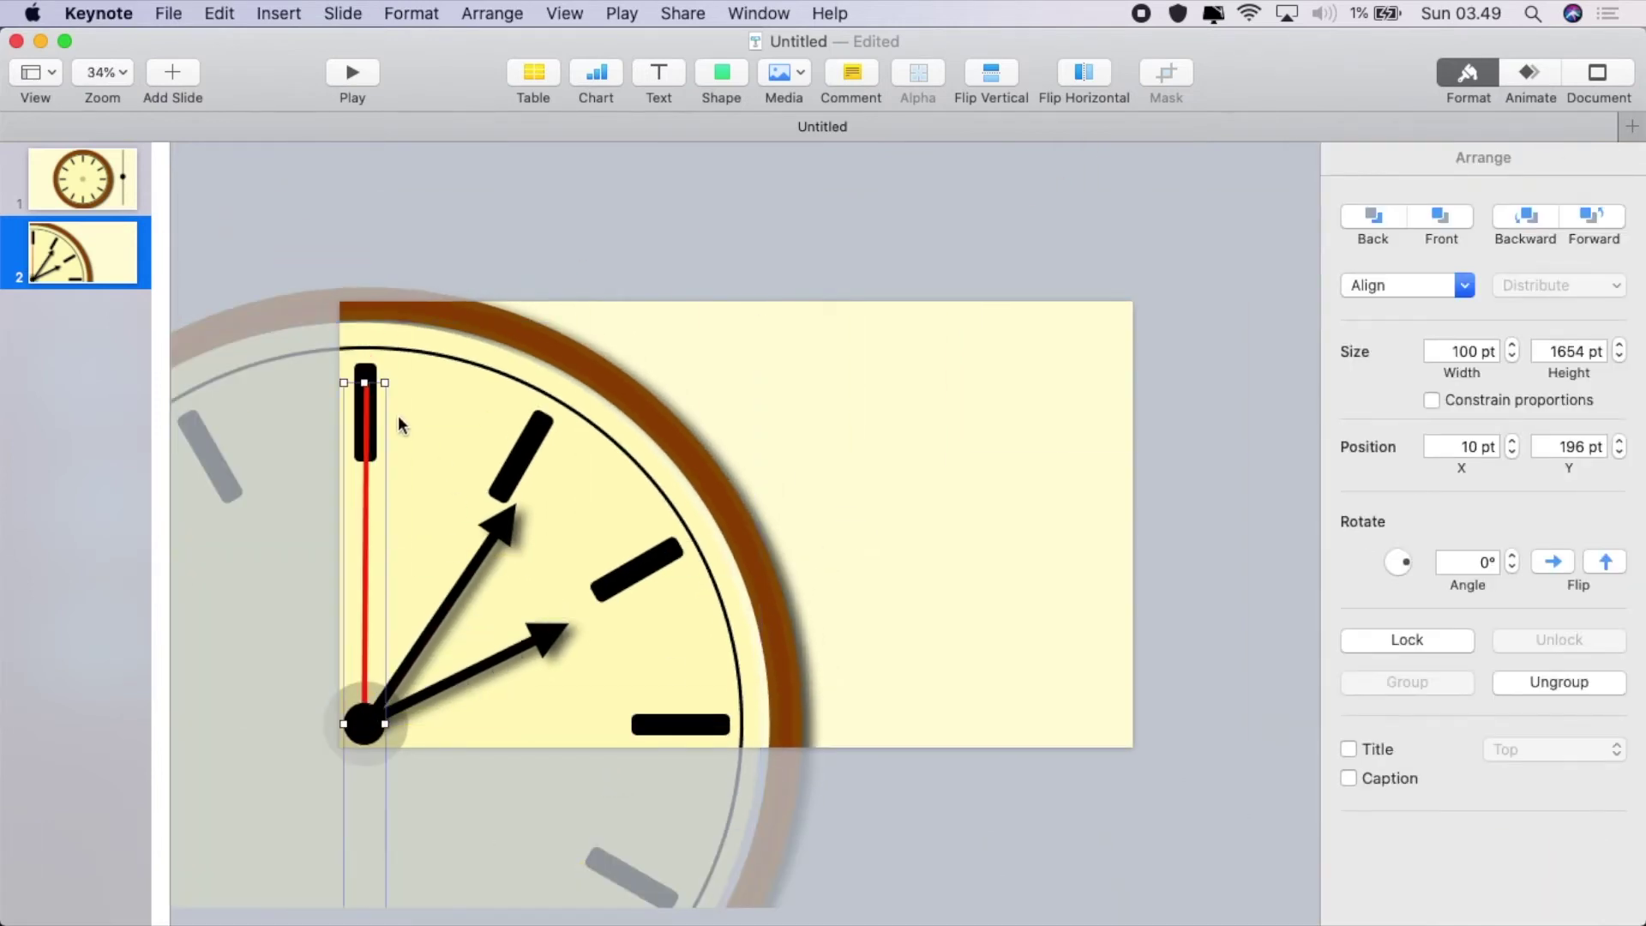
pyautogui.click(916, 531)
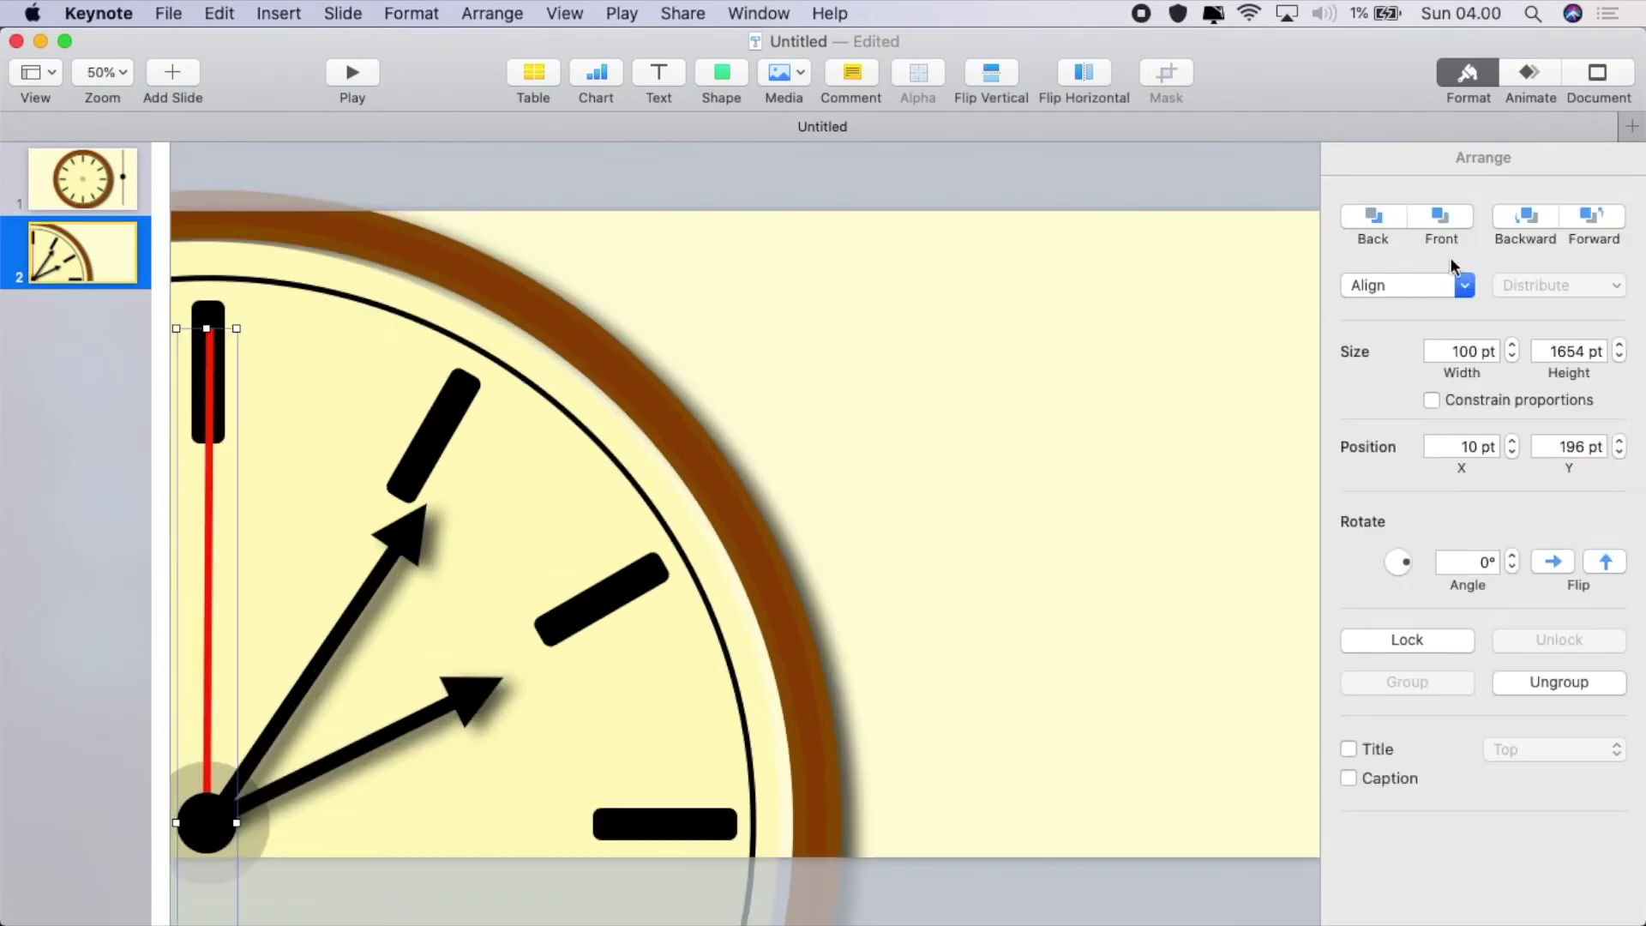
# Add a Rotate action build to the red hand with a duration of 0.70 s
pyautogui.click(1524, 79)
pyautogui.click(1464, 246)
pyautogui.click(1465, 246)
pyautogui.click(1472, 171)
pyautogui.click(1464, 244)
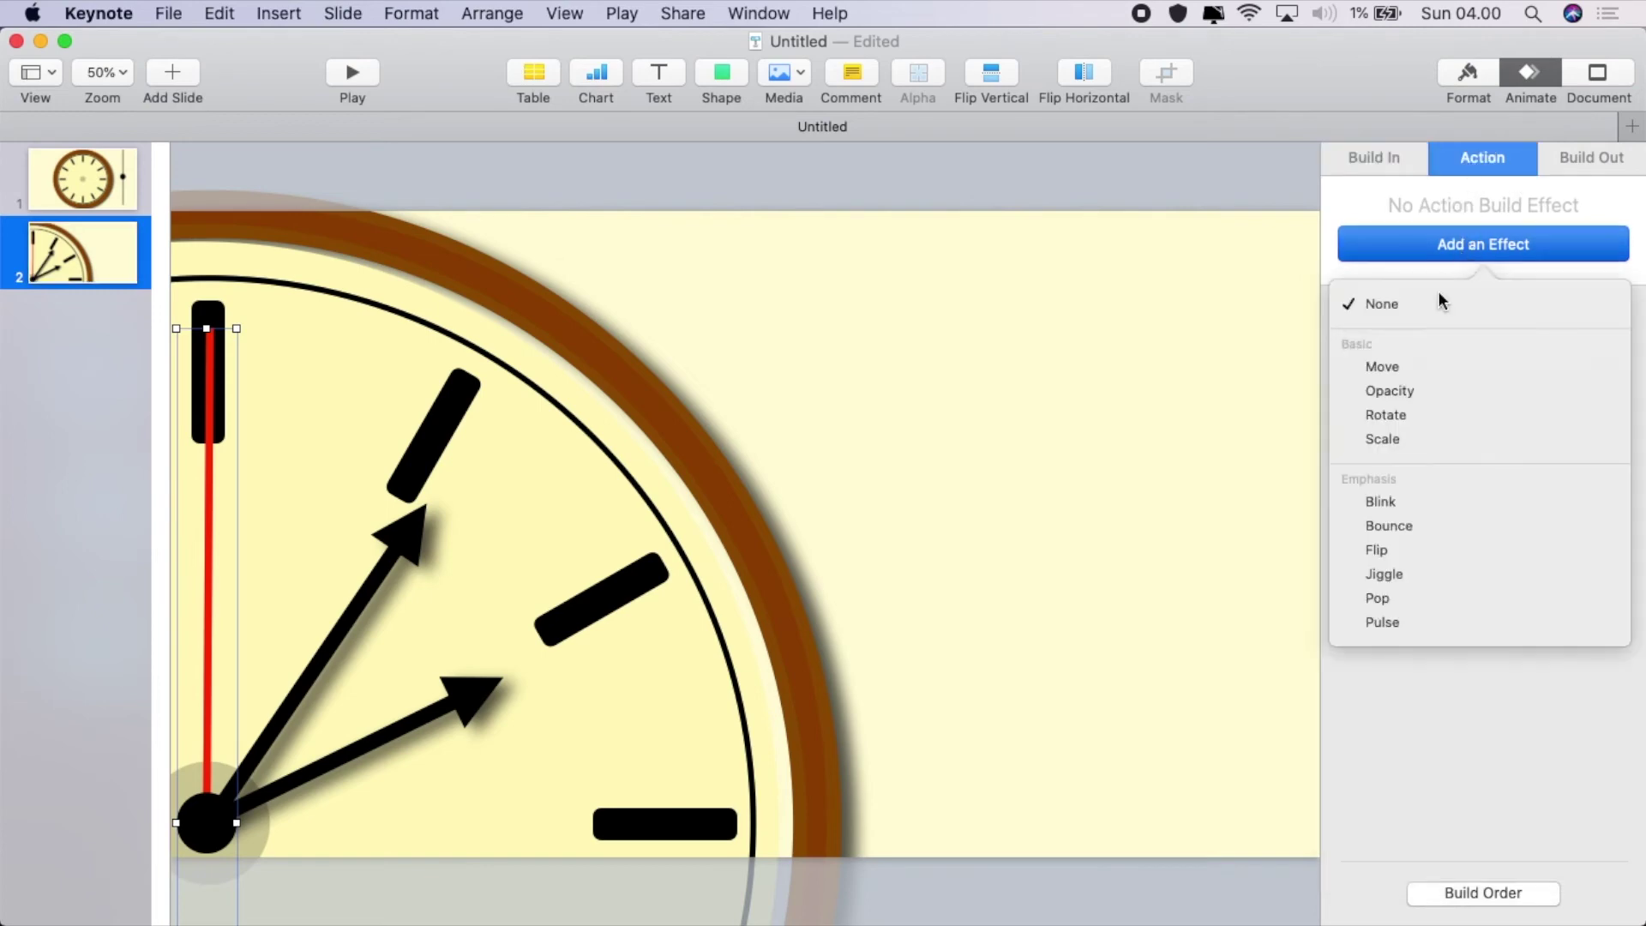
pyautogui.click(1389, 415)
pyautogui.click(1619, 350)
pyautogui.click(1619, 351)
# Set the red hand's Rotate action to turn clockwise by 6°
pyautogui.click(1478, 387)
pyautogui.click(1478, 386)
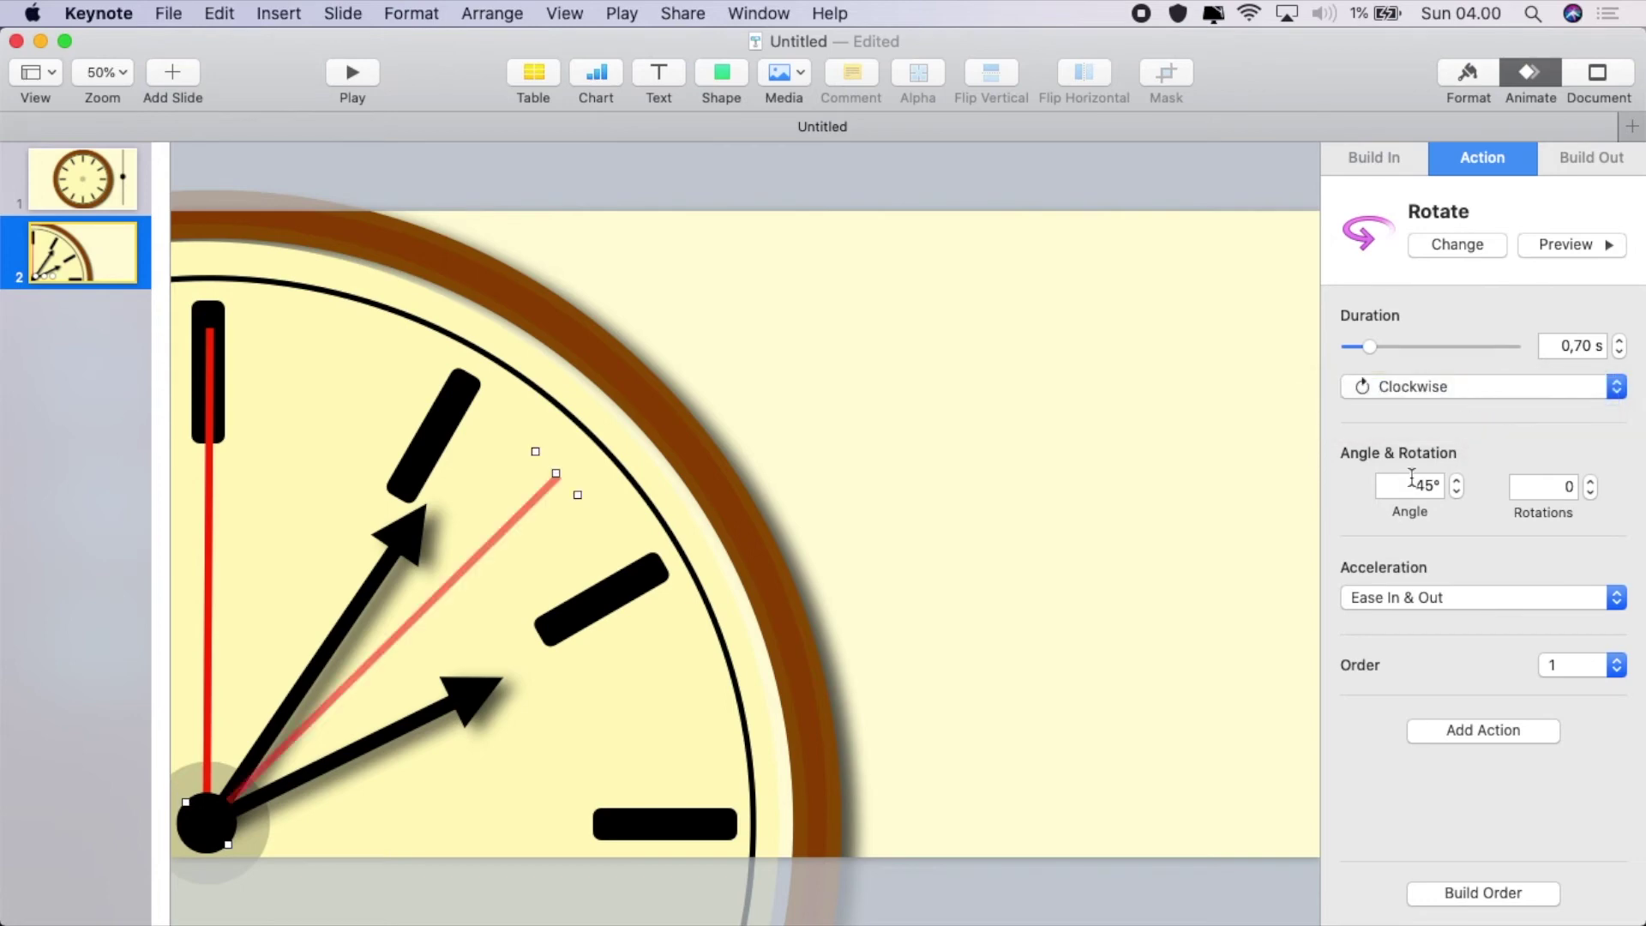
pyautogui.click(1443, 486)
pyautogui.write('6')
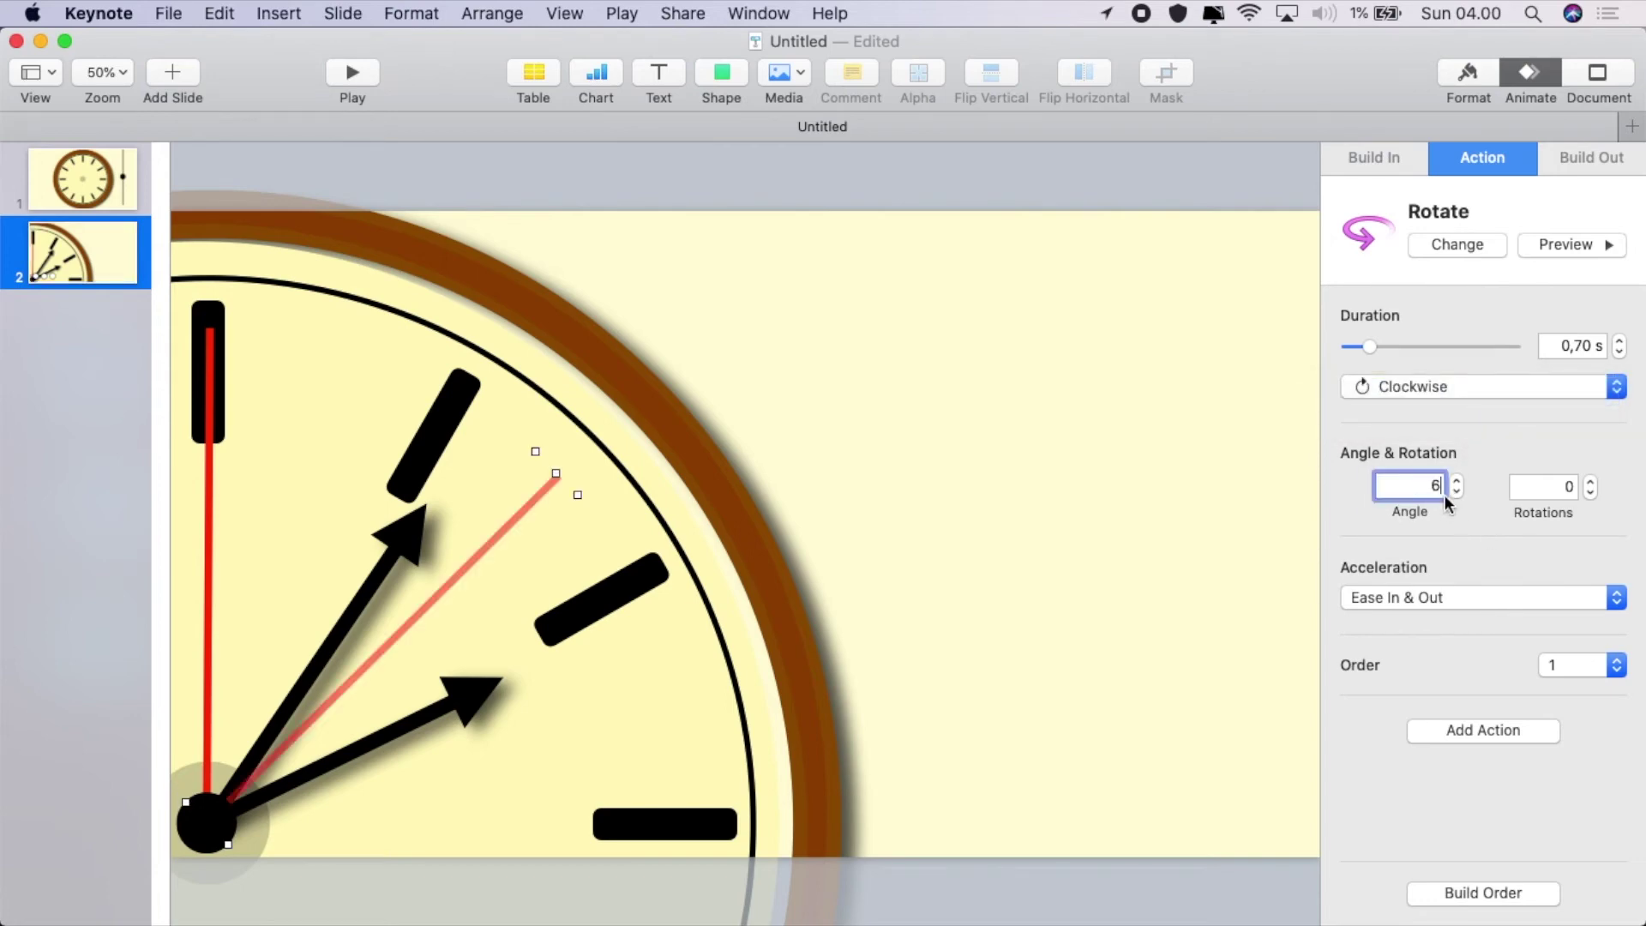
pyautogui.press('Return')
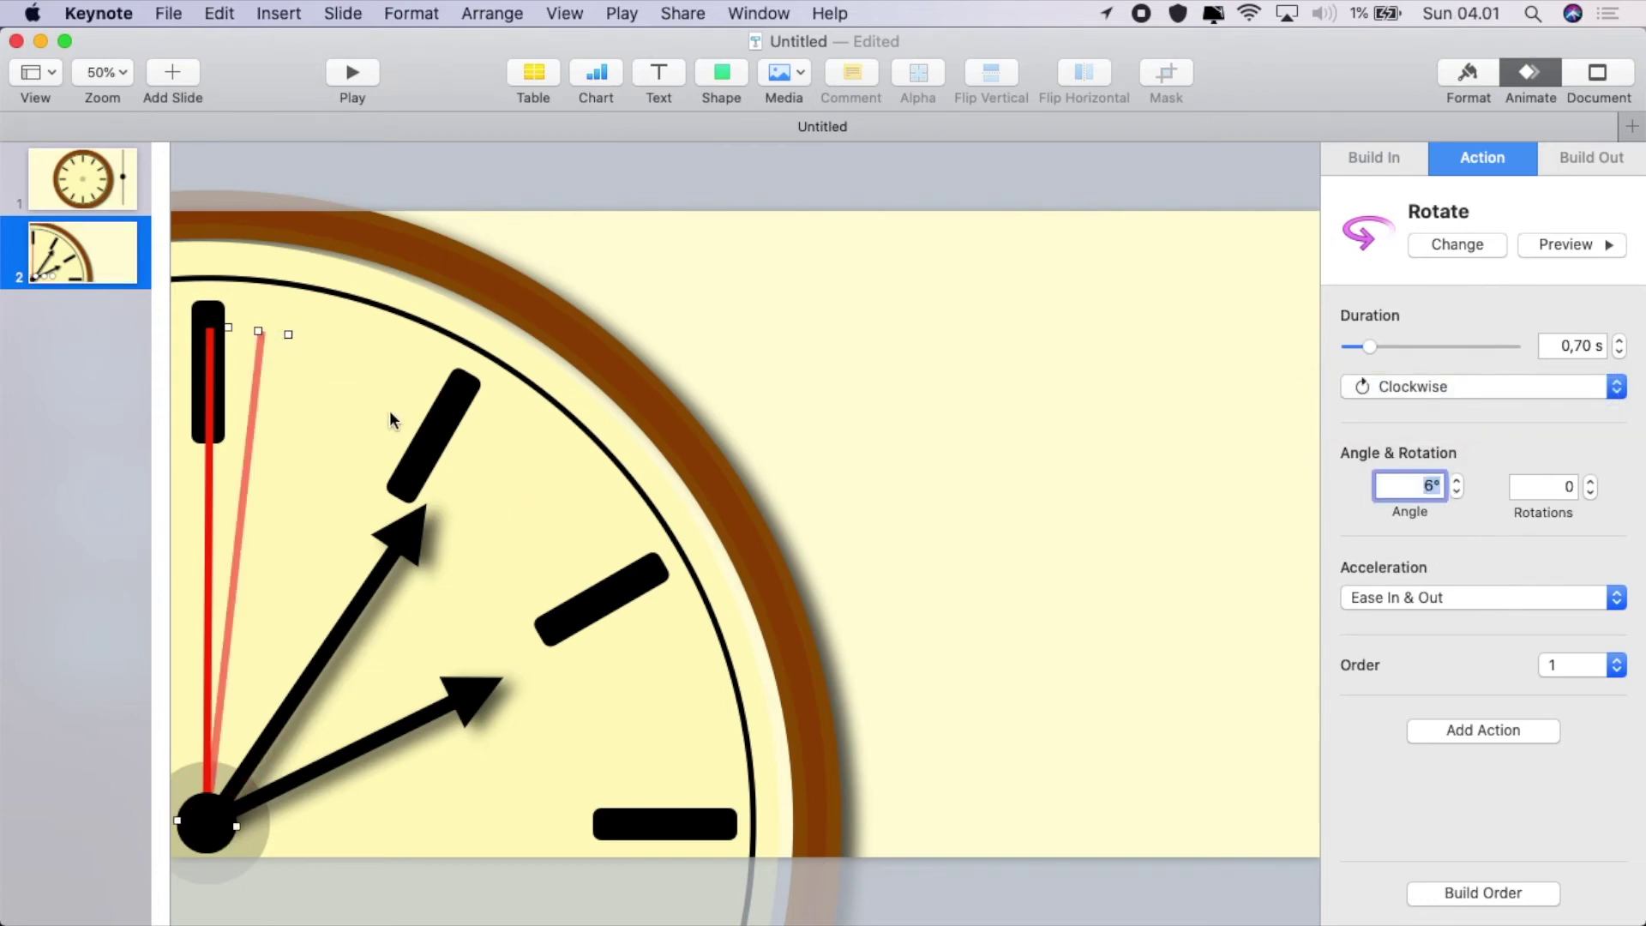
pyautogui.click(1455, 592)
pyautogui.click(1445, 593)
# Add a Disappear build-out effect to the red hand
pyautogui.click(1591, 157)
pyautogui.click(1457, 247)
pyautogui.click(1388, 365)
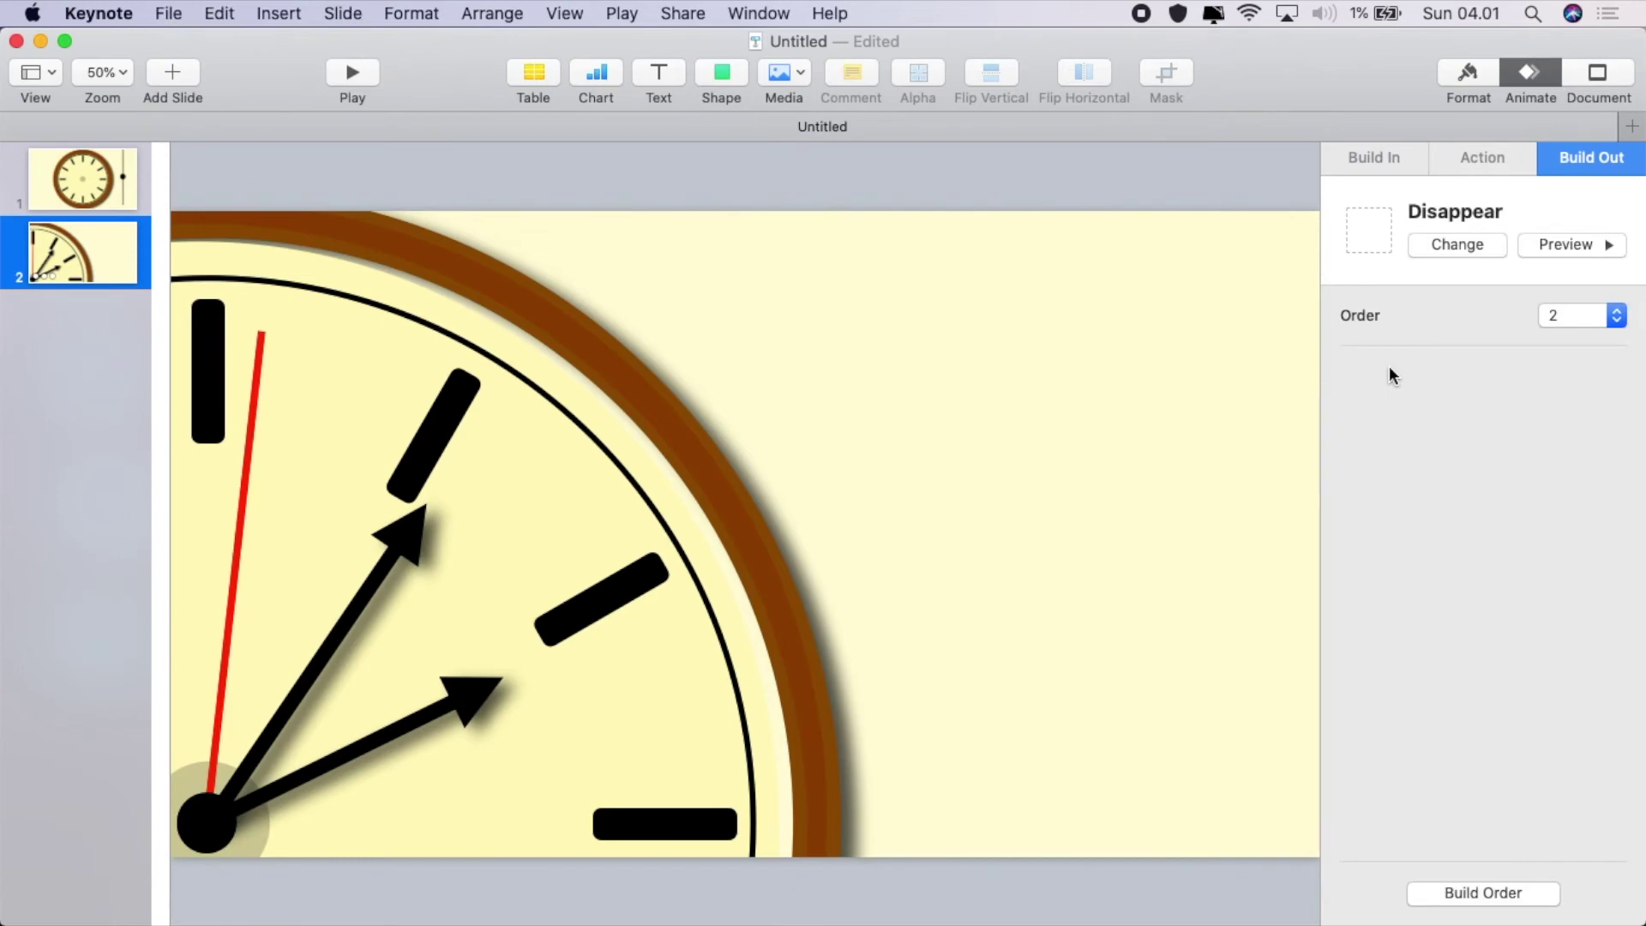
# In the build order, start the rotation automatically and Disappear after build 1 with a 0.20 s delay, and preview the builds
pyautogui.click(1522, 892)
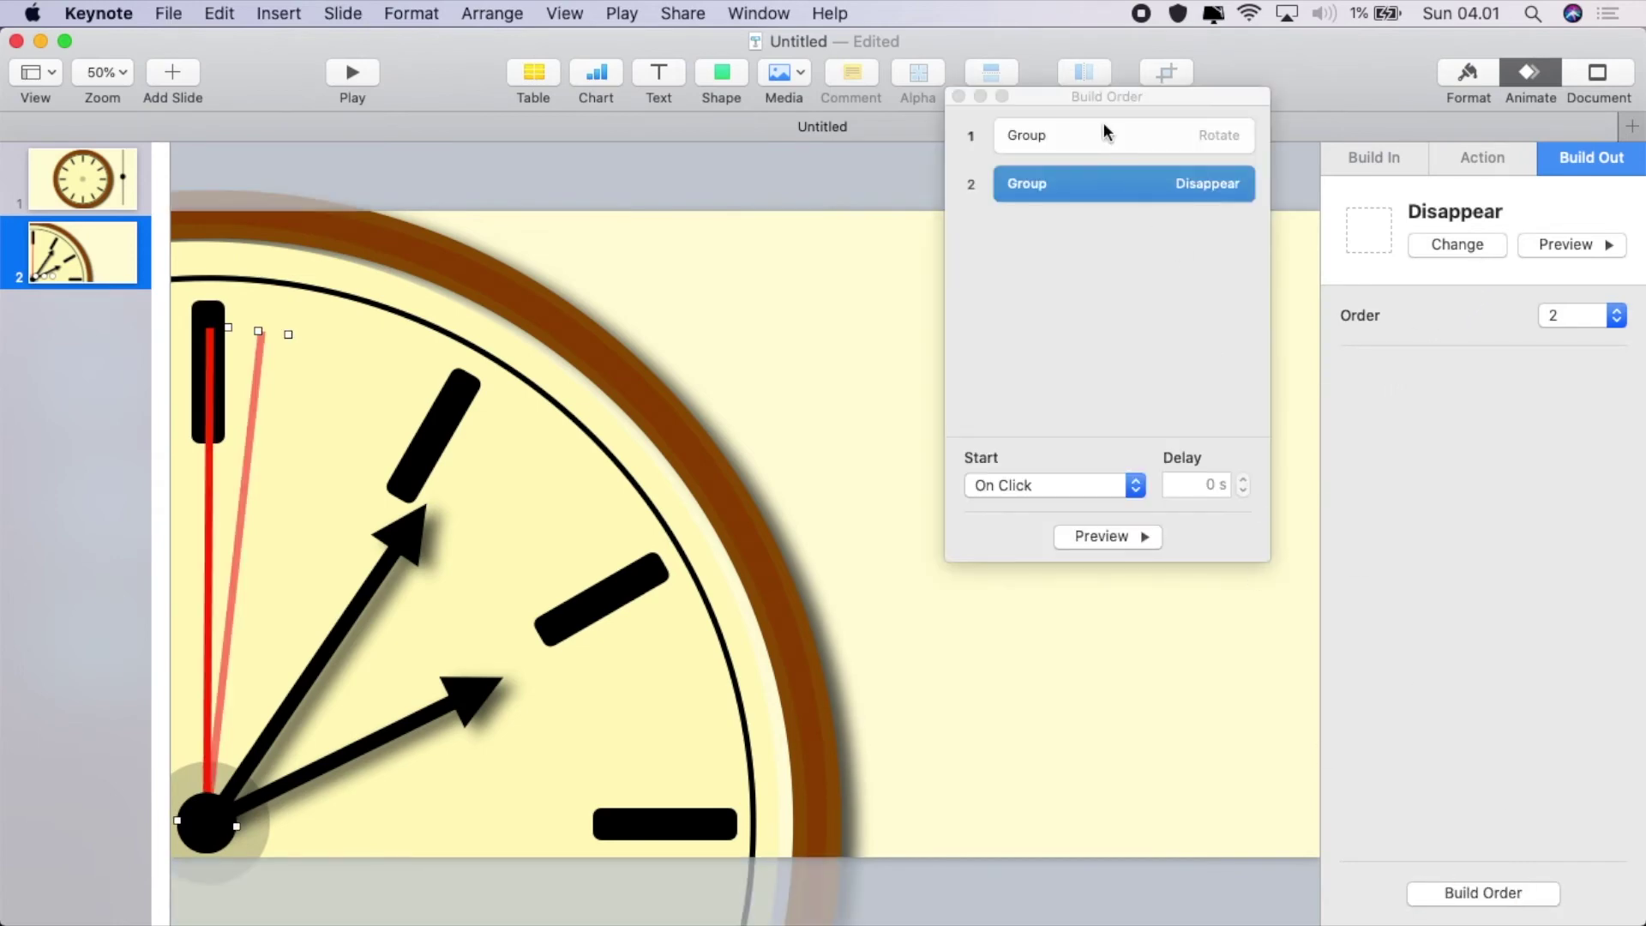
pyautogui.click(1103, 134)
pyautogui.click(1054, 485)
pyautogui.click(1052, 504)
pyautogui.click(1055, 202)
pyautogui.click(1047, 484)
pyautogui.click(1114, 504)
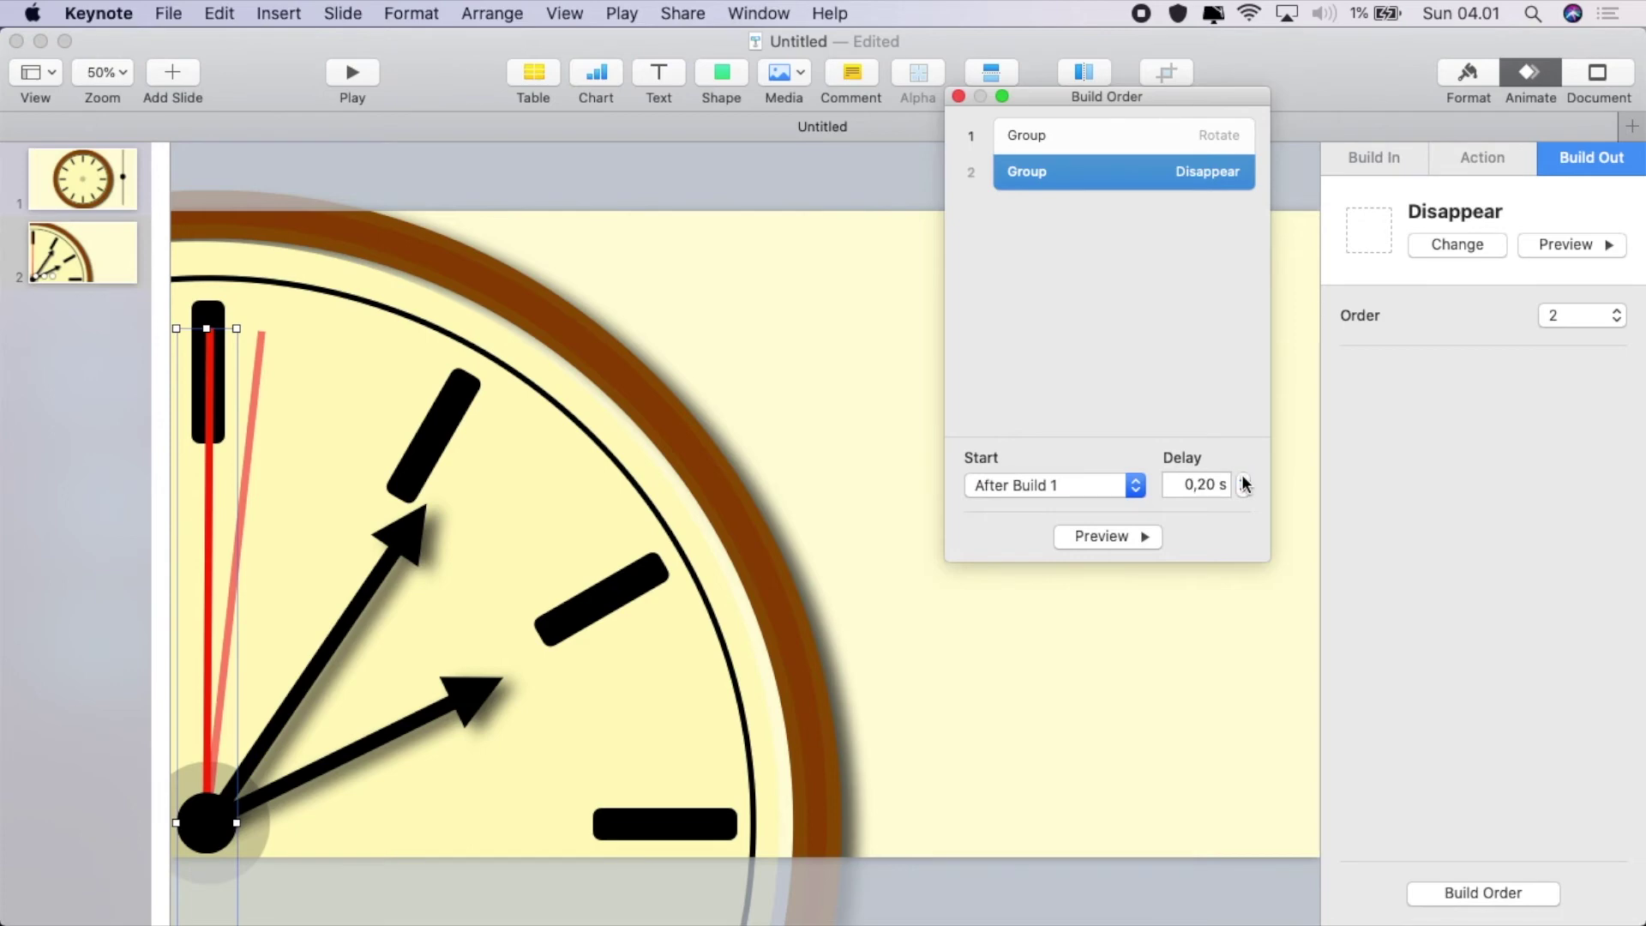
pyautogui.click(1141, 536)
# Duplicate the animated red hand and stack the copy exactly over the original
pyautogui.click(197, 660)
pyautogui.click(205, 661)
pyautogui.rightClick(206, 661)
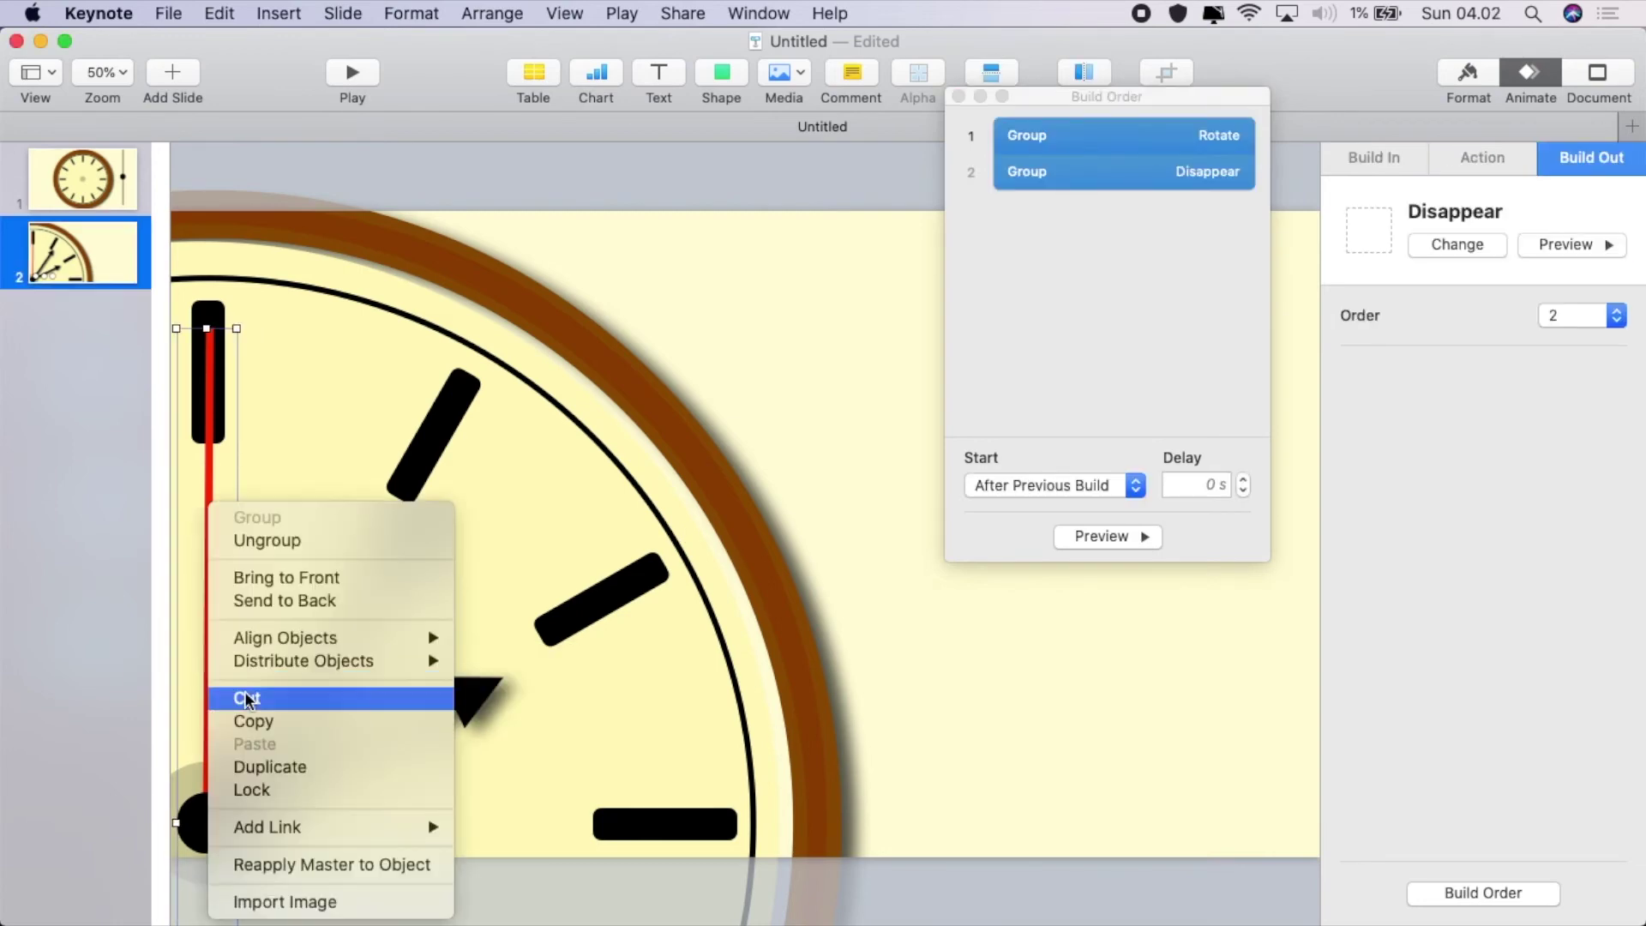
pyautogui.click(291, 764)
pyautogui.moveTo(223, 821)
pyautogui.mouseDown()
pyautogui.moveTo(194, 820)
pyautogui.moveTo(207, 823)
pyautogui.mouseUp()
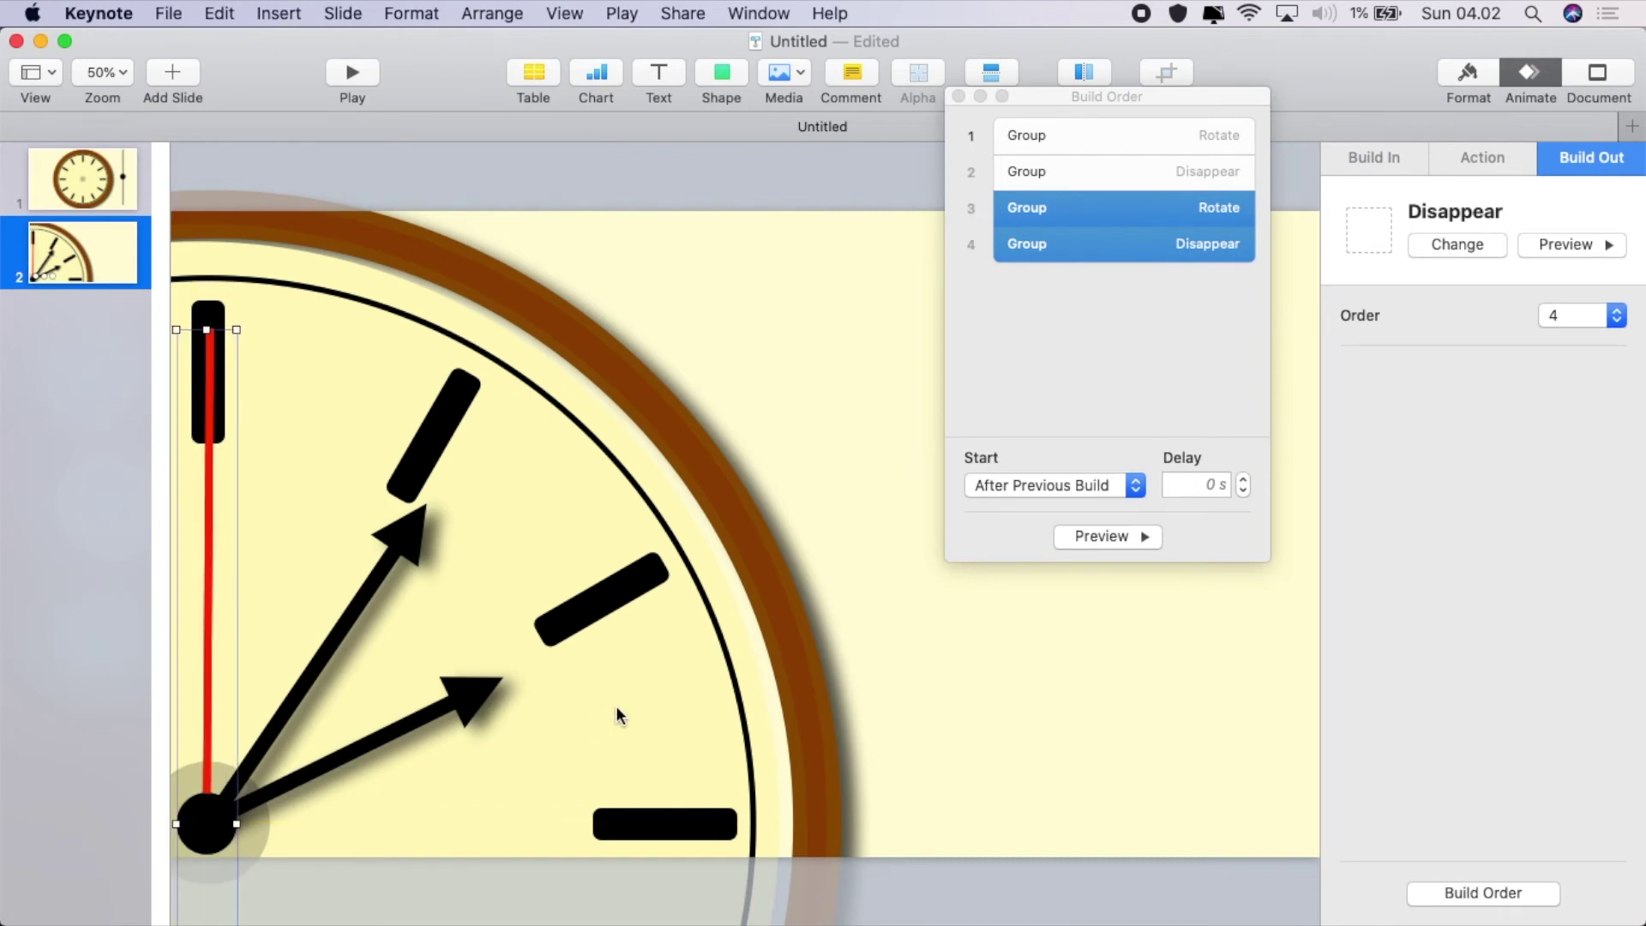
# Add an Appear build-in effect to the copied red hand and start it with build 2
pyautogui.click(1380, 158)
pyautogui.click(1391, 245)
pyautogui.click(1390, 362)
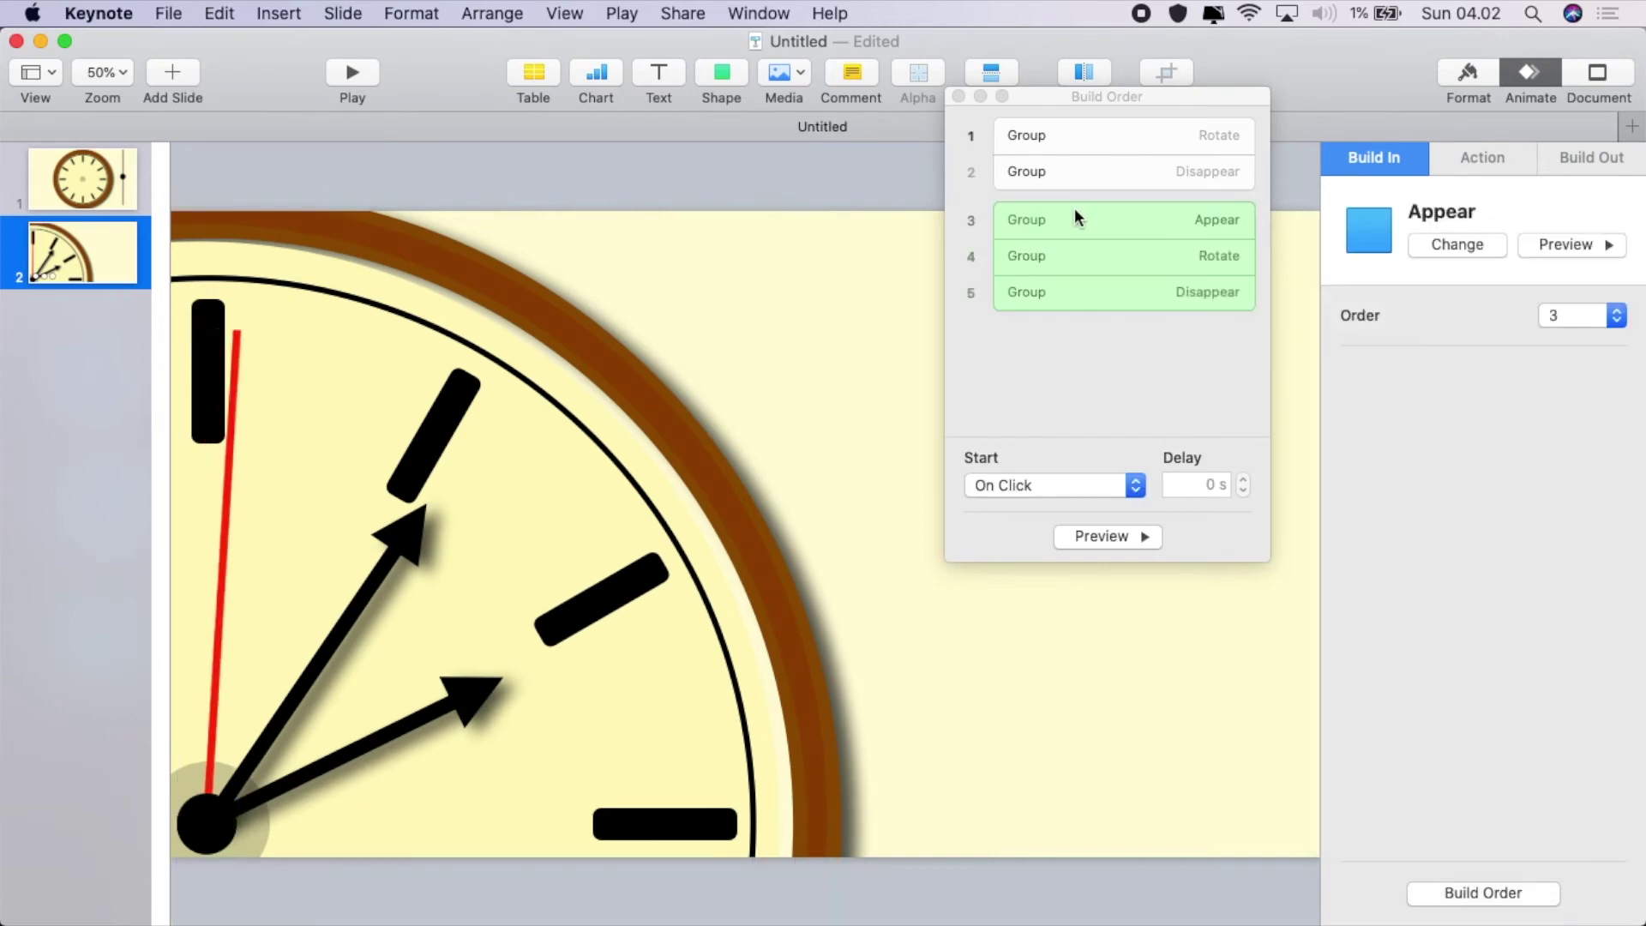
pyautogui.click(1076, 493)
pyautogui.click(1077, 502)
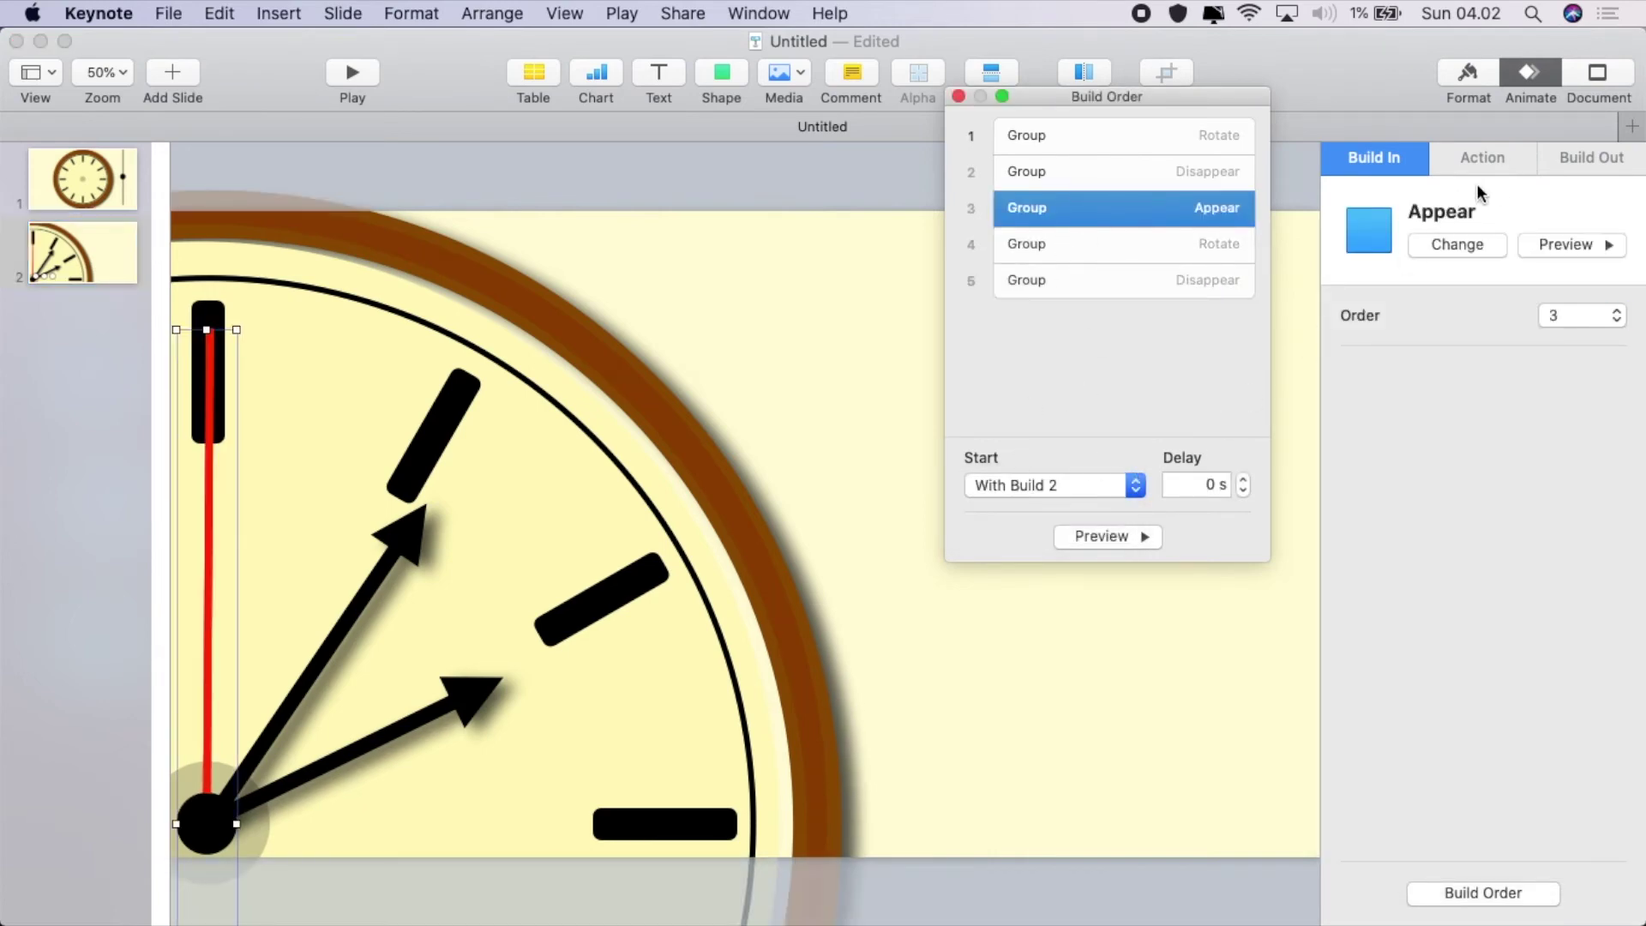
# Rotate the copied red hand to 354°
pyautogui.click(1468, 75)
pyautogui.click(1510, 569)
pyautogui.click(1510, 568)
pyautogui.click(1510, 568)
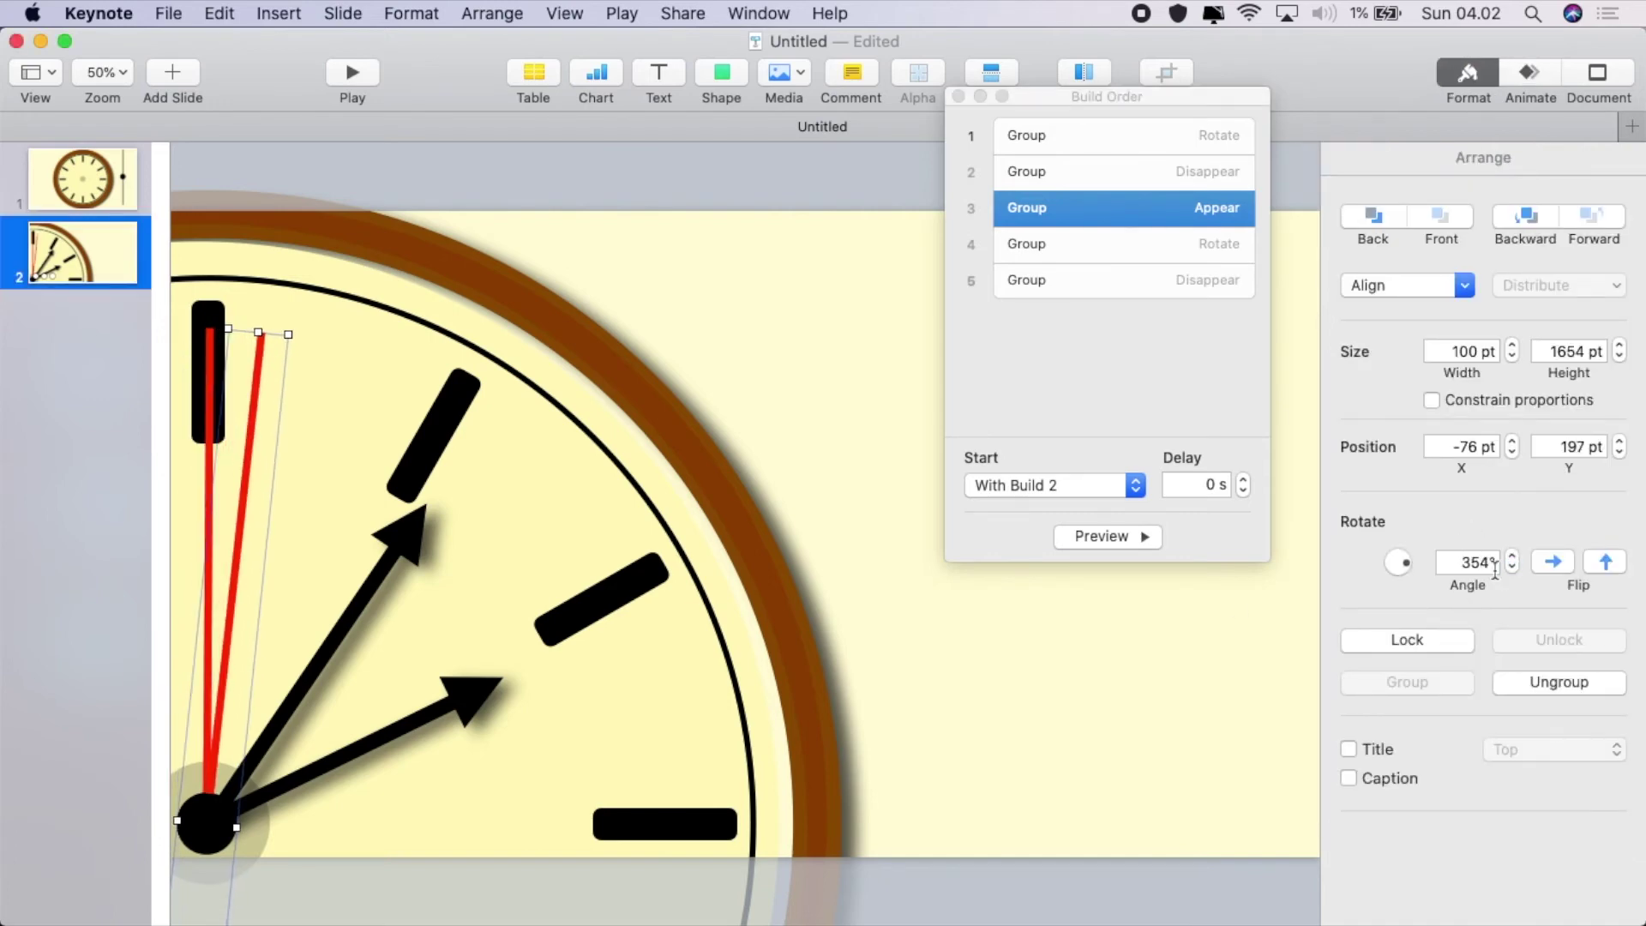
# Duplicate the 354° hand, align the copy's hub with the clock's centre and rotate it to 348°
pyautogui.rightClick(209, 821)
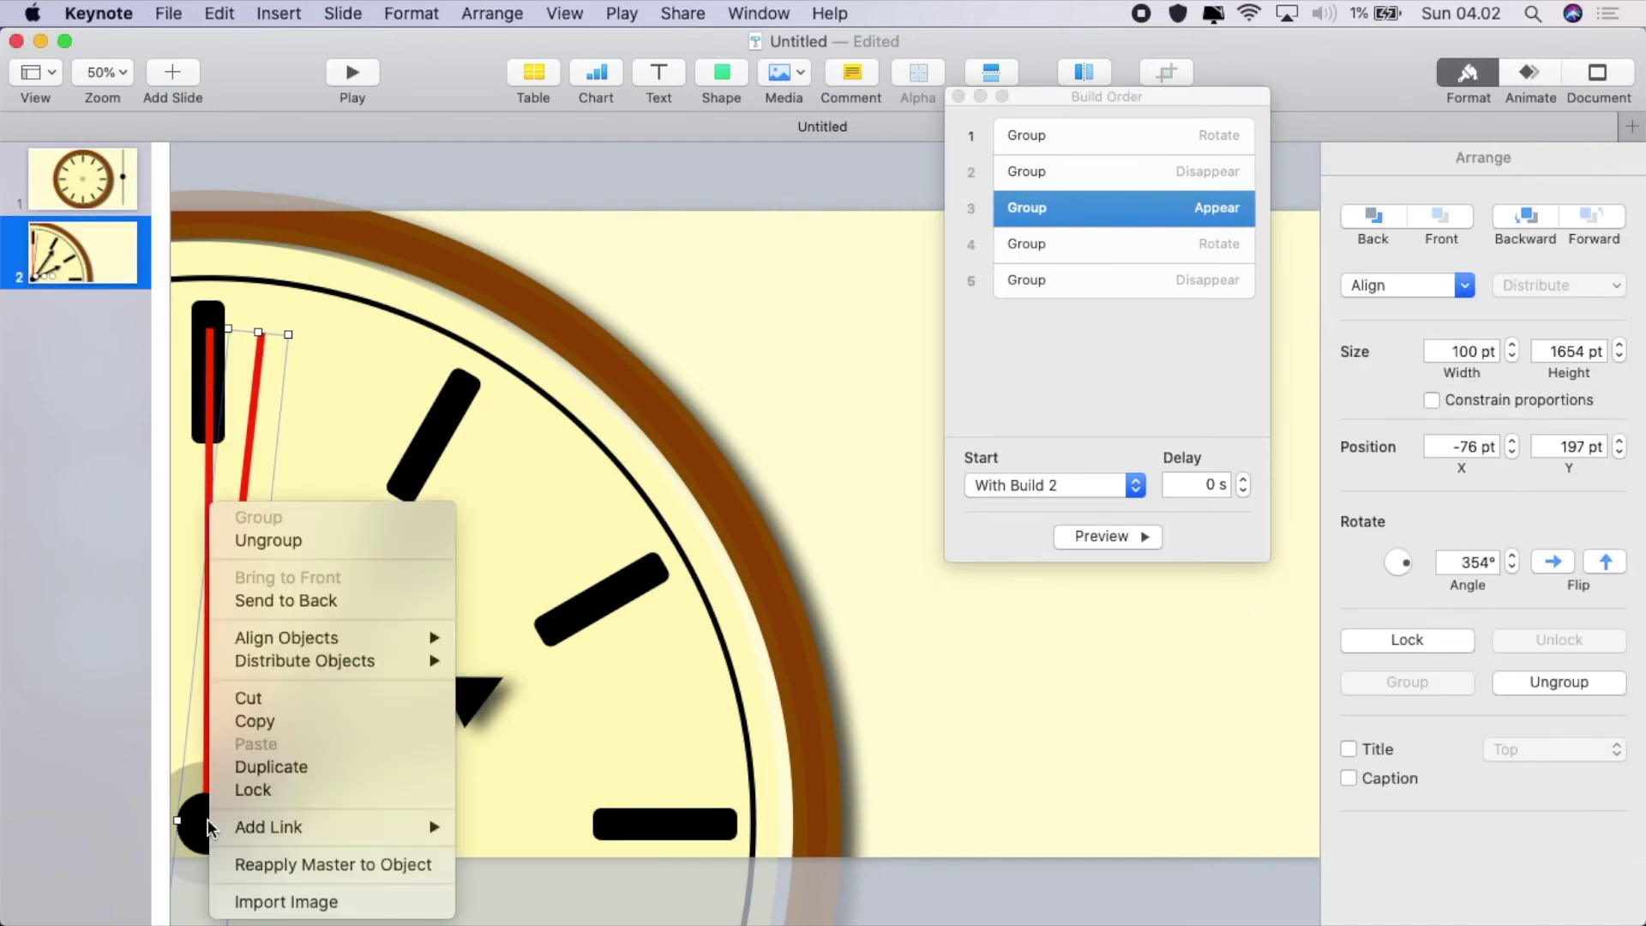
pyautogui.click(283, 767)
pyautogui.moveTo(214, 829); pyautogui.dragTo(206, 820)
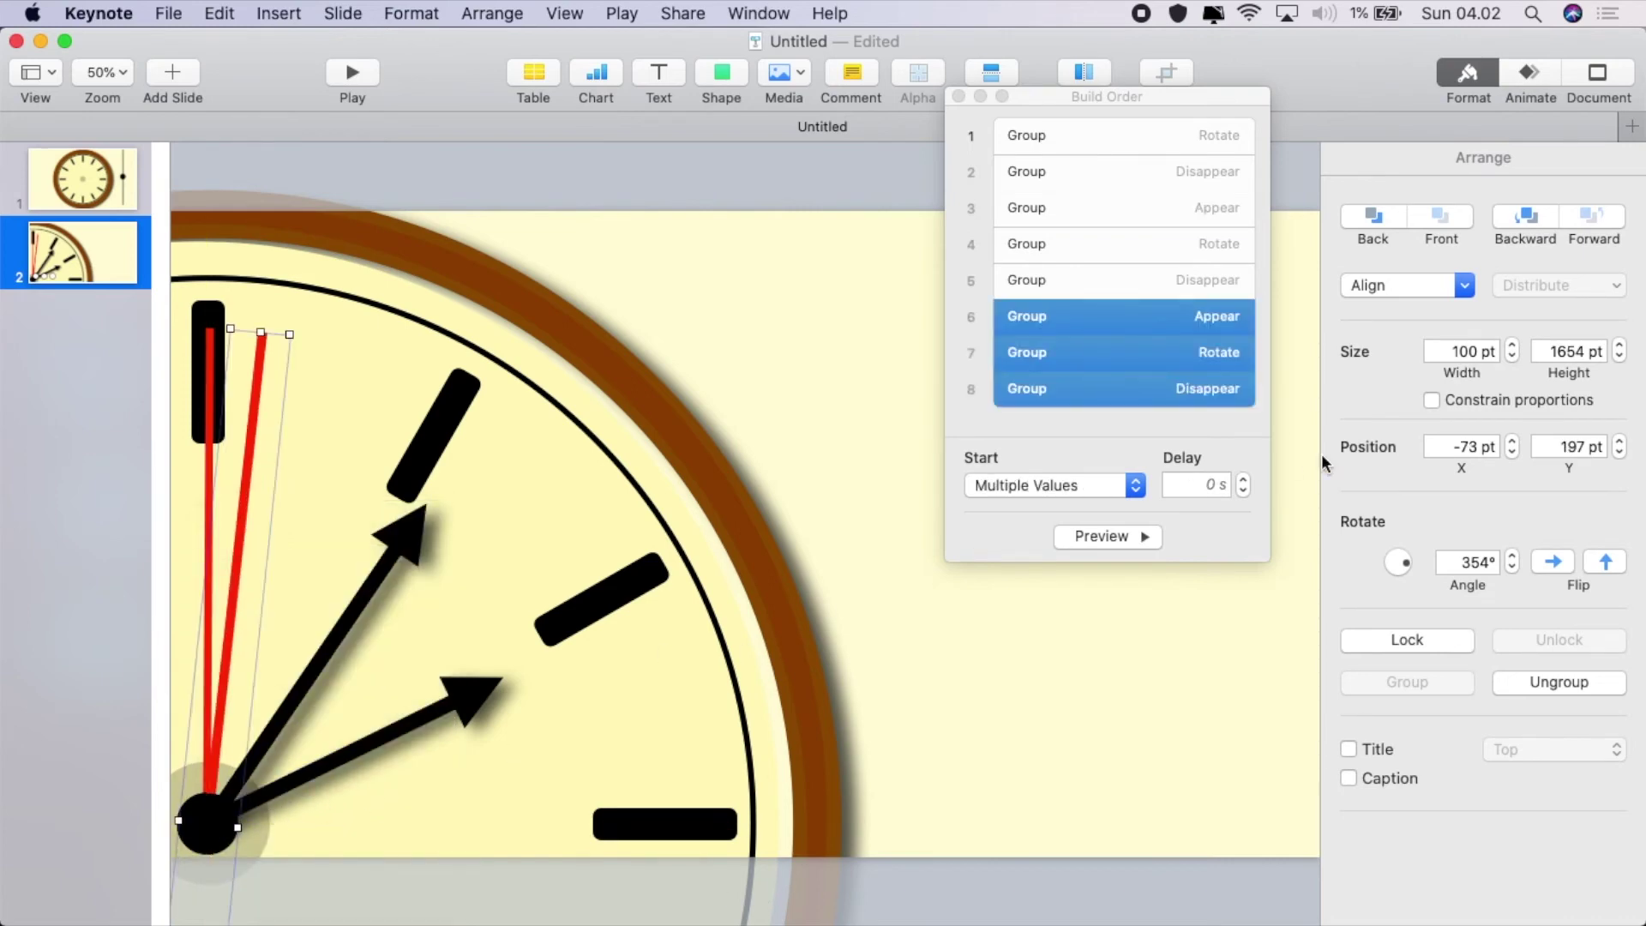
pyautogui.click(1511, 570)
pyautogui.click(1511, 570)
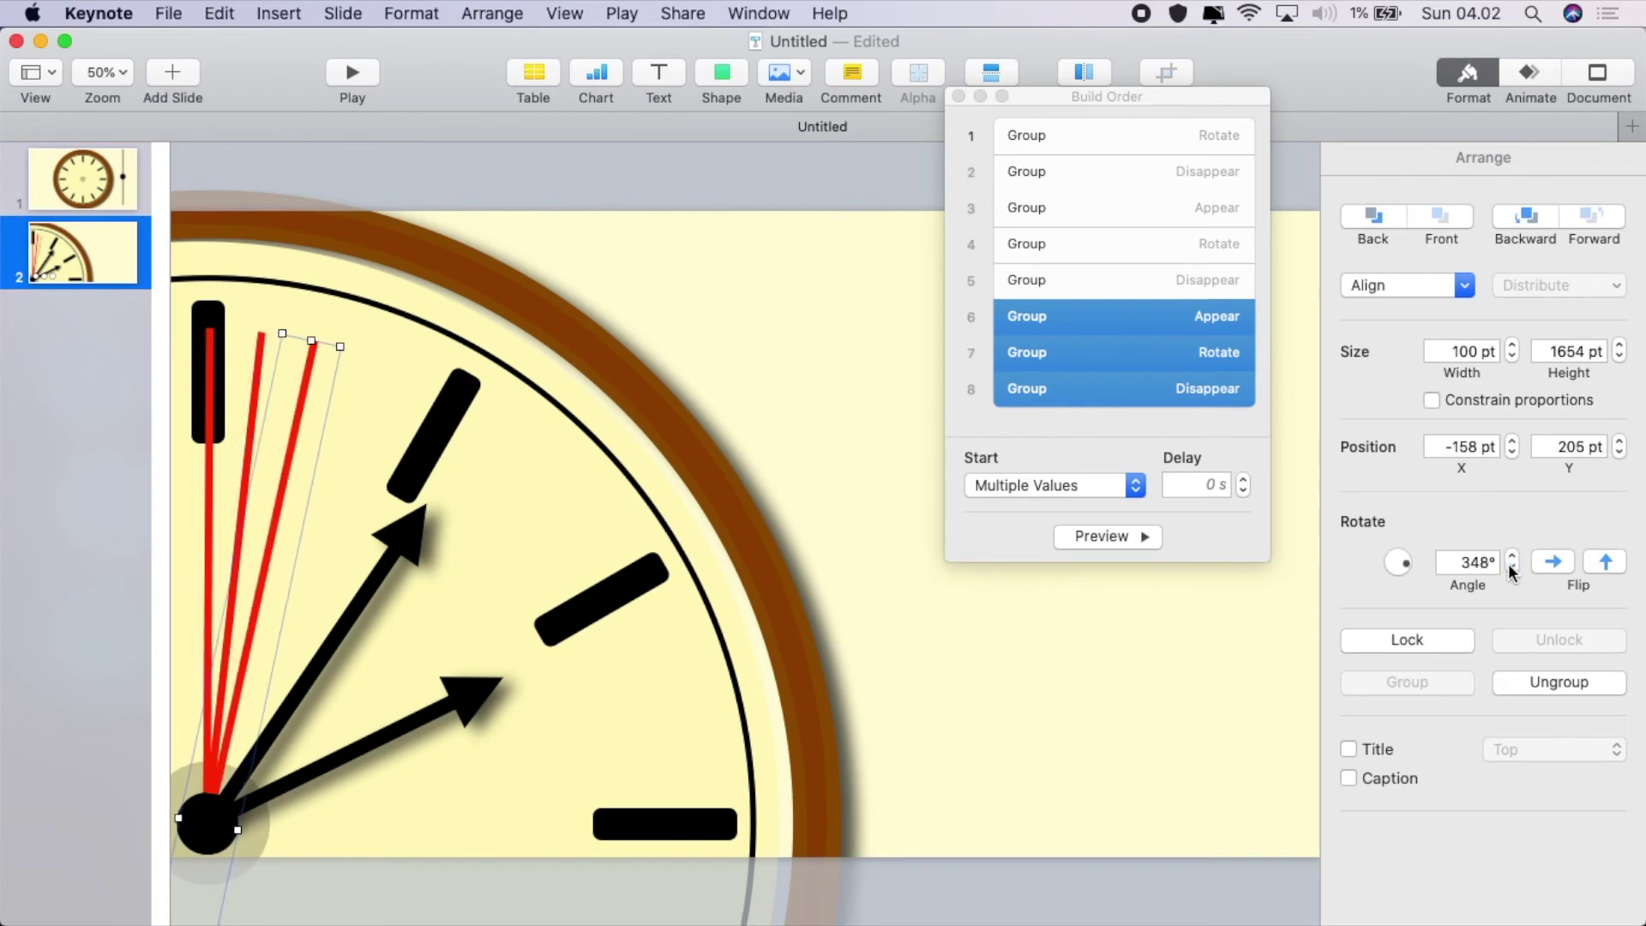
# Duplicate the 348° hand, align the copy's hub with the clock's centre and rotate it a further 6° clockwise
pyautogui.rightClick(207, 819)
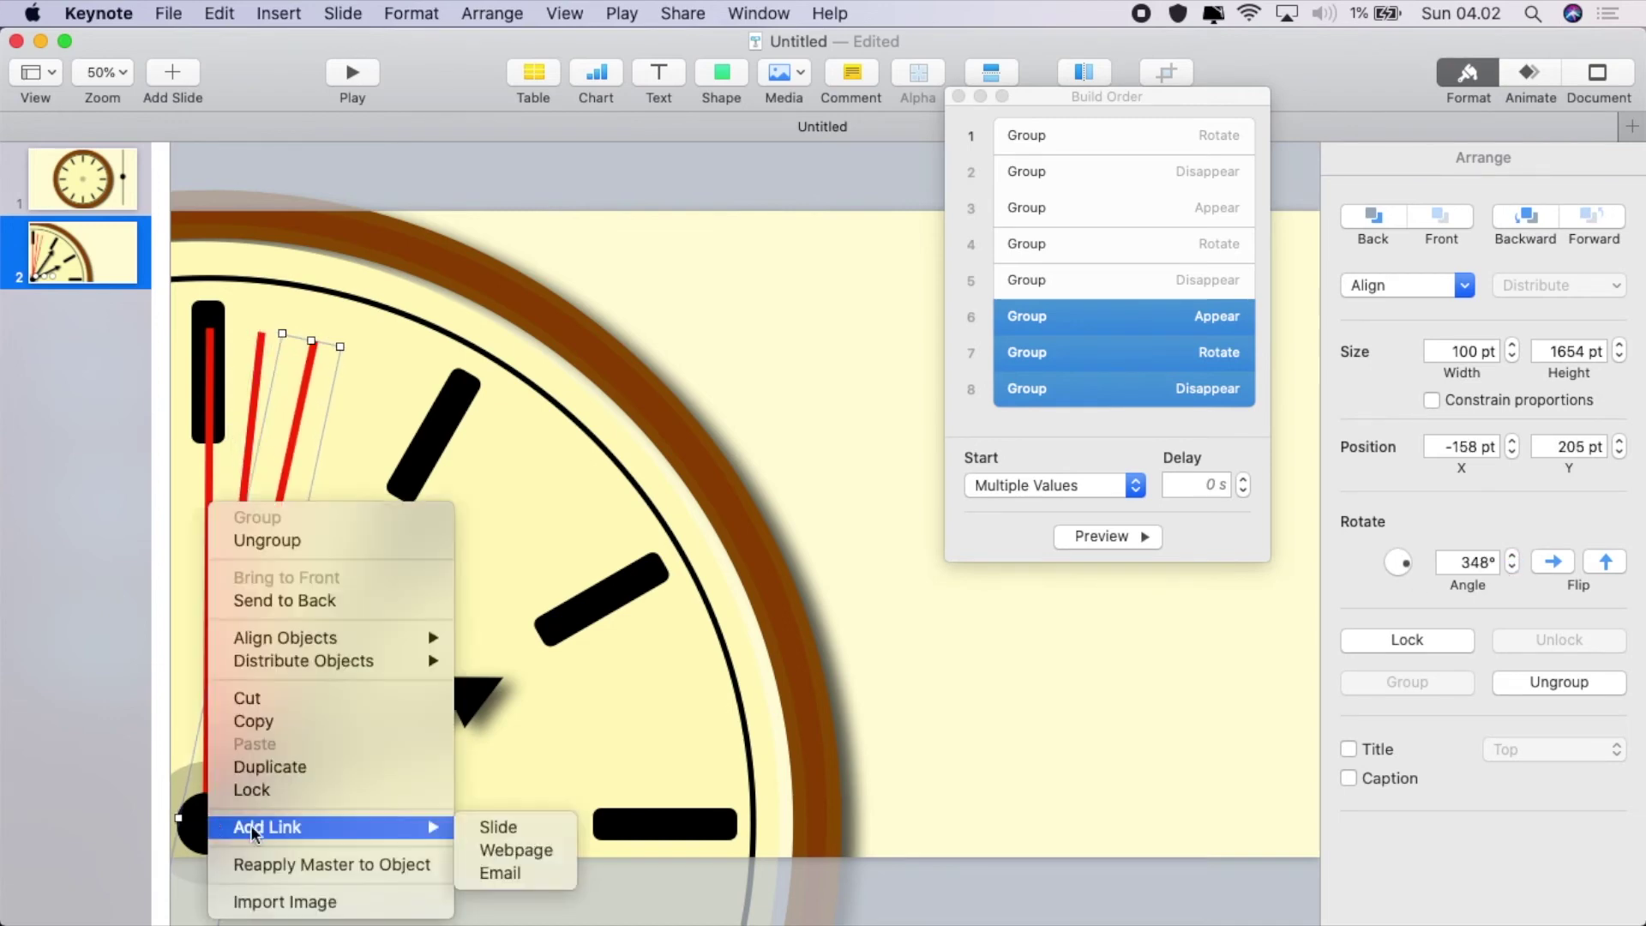
pyautogui.click(282, 766)
pyautogui.moveTo(223, 851); pyautogui.dragTo(207, 843)
pyautogui.click(1511, 570)
pyautogui.click(1511, 570)
# Duplicate the newest red hand, align the copy's hub with the clock's centre and rotate it to 336°
pyautogui.rightClick(208, 839)
pyautogui.click(283, 766)
pyautogui.moveTo(266, 788); pyautogui.dragTo(211, 821)
pyautogui.click(1511, 569)
pyautogui.click(1511, 569)
# Duplicate the 336° hand, align the copy's hub with the clock's centre and rotate it to 330°, along the 1 o'clock bar
pyautogui.rightClick(208, 828)
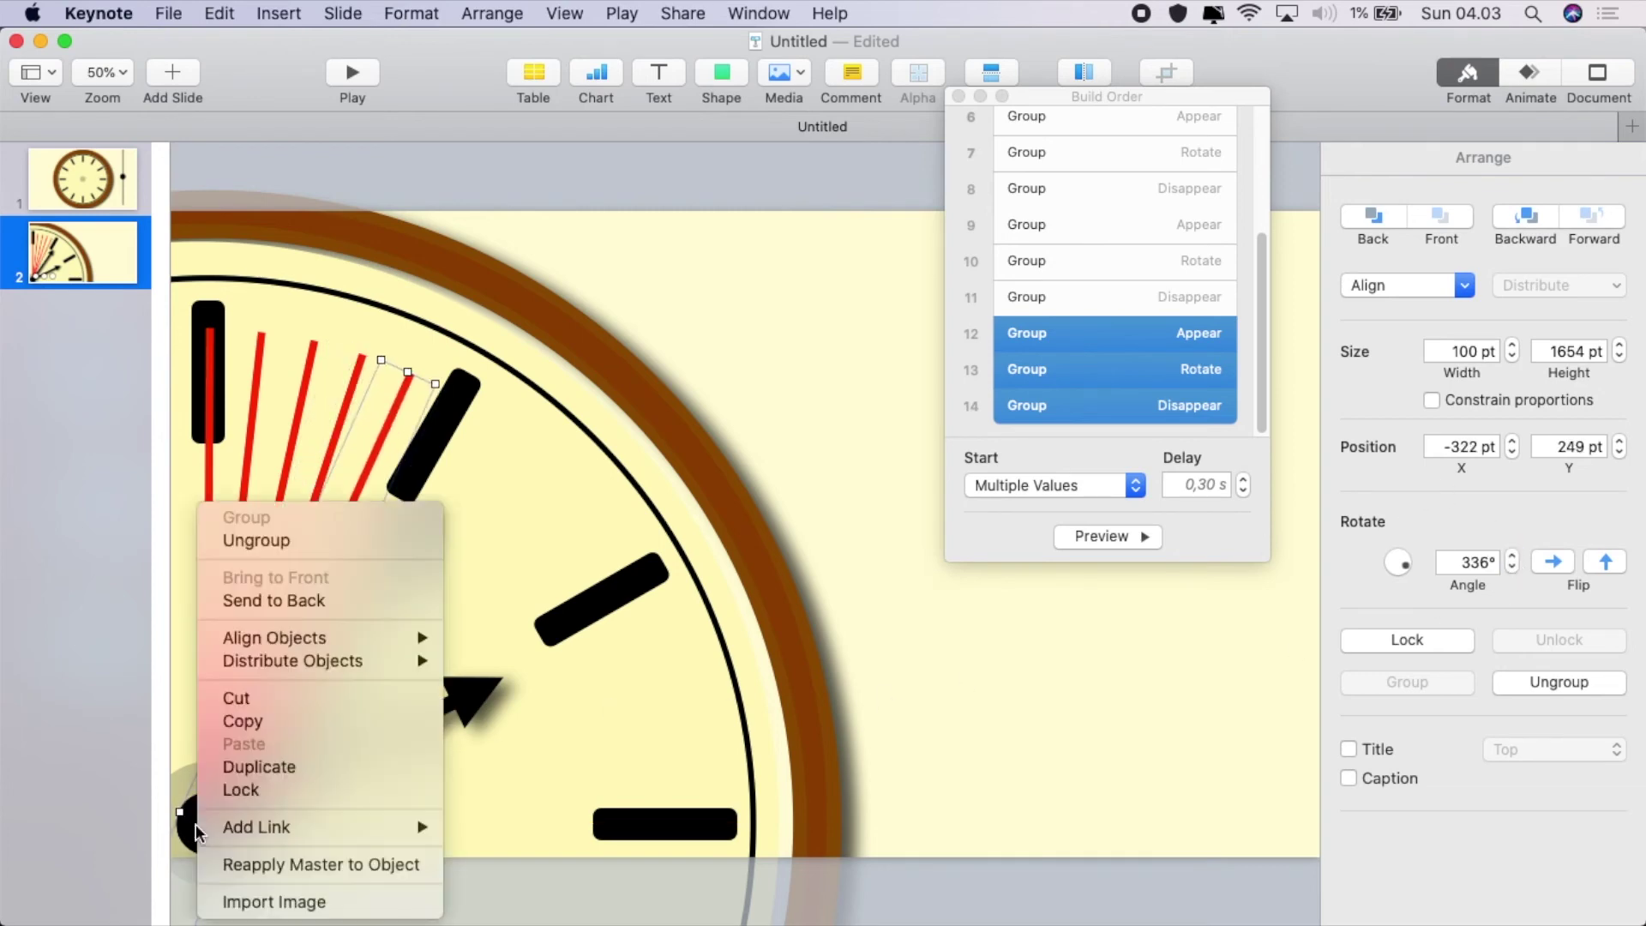
pyautogui.click(258, 765)
pyautogui.moveTo(255, 827); pyautogui.dragTo(208, 829)
pyautogui.click(1511, 569)
pyautogui.click(1511, 569)
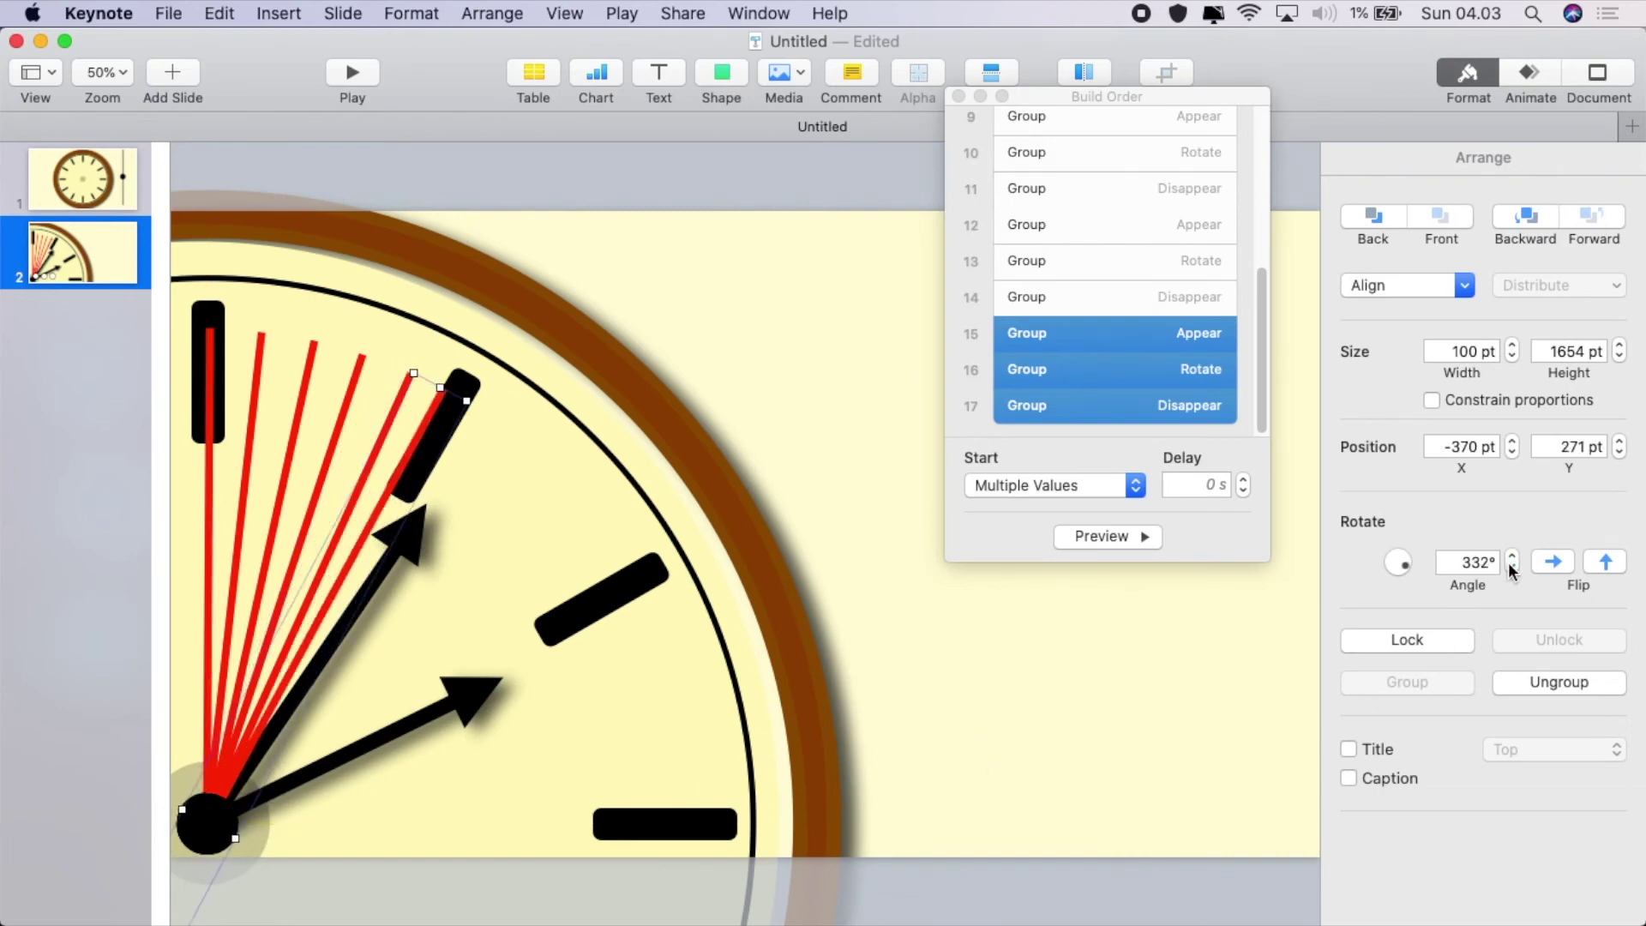
pyautogui.click(1511, 569)
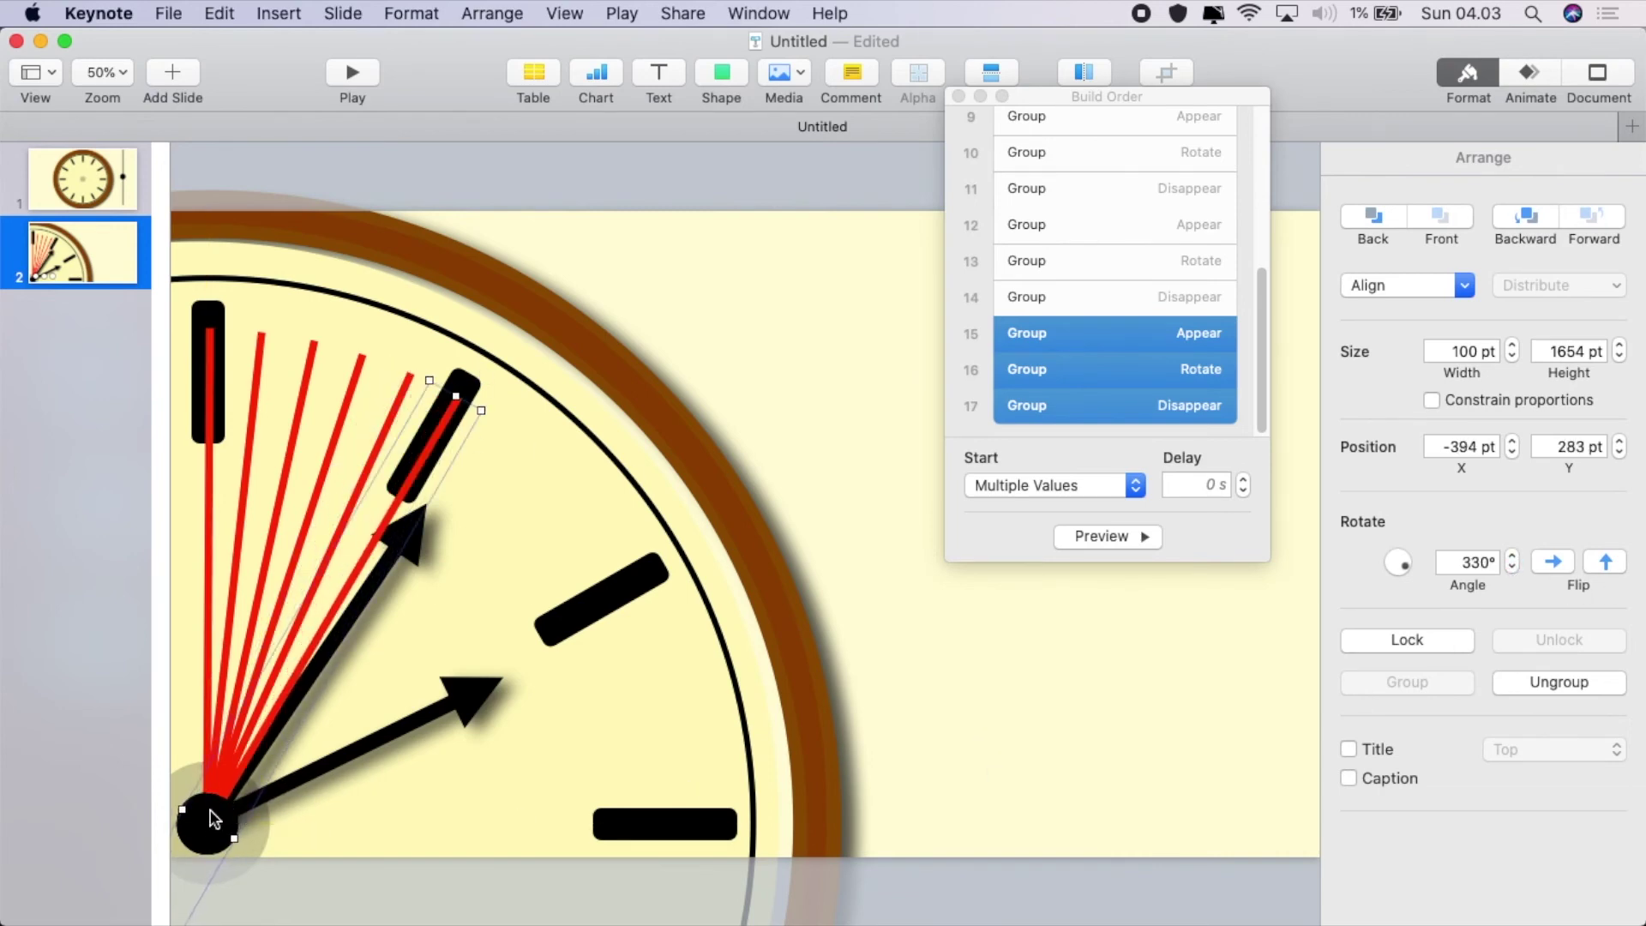
# Repeatedly duplicate the newest red hand, aligning each hub with the clock's centre and rotating each copy another 6° clockwise until one reaches 270°
pyautogui.rightClick(214, 818)
pyautogui.click(257, 765)
pyautogui.moveTo(256, 826)
pyautogui.mouseDown()
pyautogui.moveTo(199, 828)
pyautogui.moveTo(266, 821)
pyautogui.moveTo(227, 832)
pyautogui.mouseUp()
pyautogui.click(1512, 570)
pyautogui.click(1512, 570)
pyautogui.rightClick(215, 818)
pyautogui.click(296, 765)
pyautogui.click(1512, 569)
pyautogui.click(1512, 569)
pyautogui.rightClick(205, 823)
pyautogui.click(320, 765)
pyautogui.rightClick(198, 828)
pyautogui.click(262, 765)
pyautogui.rightClick(228, 831)
pyautogui.click(290, 765)
pyautogui.click(1513, 569)
pyautogui.rightClick(206, 827)
pyautogui.click(265, 763)
pyautogui.click(1513, 569)
pyautogui.click(1512, 570)
pyautogui.press('super+d')
pyautogui.press('super+d')
pyautogui.press('super+d')
pyautogui.click(1513, 569)
pyautogui.click(1511, 569)
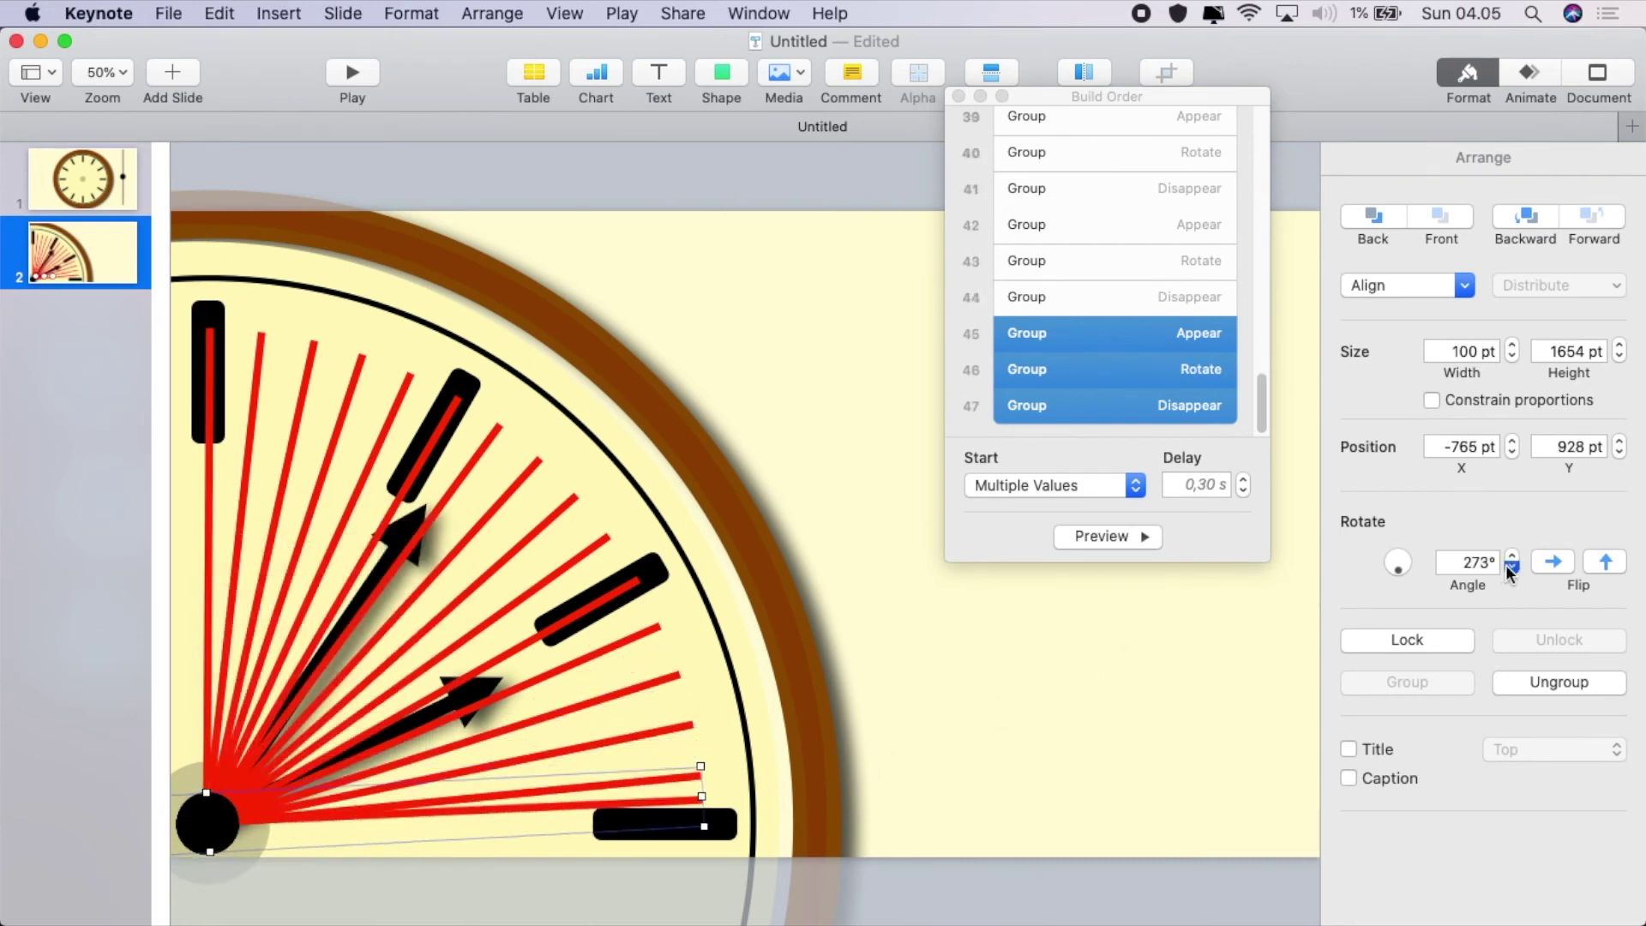
# Delete the Disappear and Rotate builds of the last red hand at 270° and preview the build sequence
pyautogui.click(1089, 408)
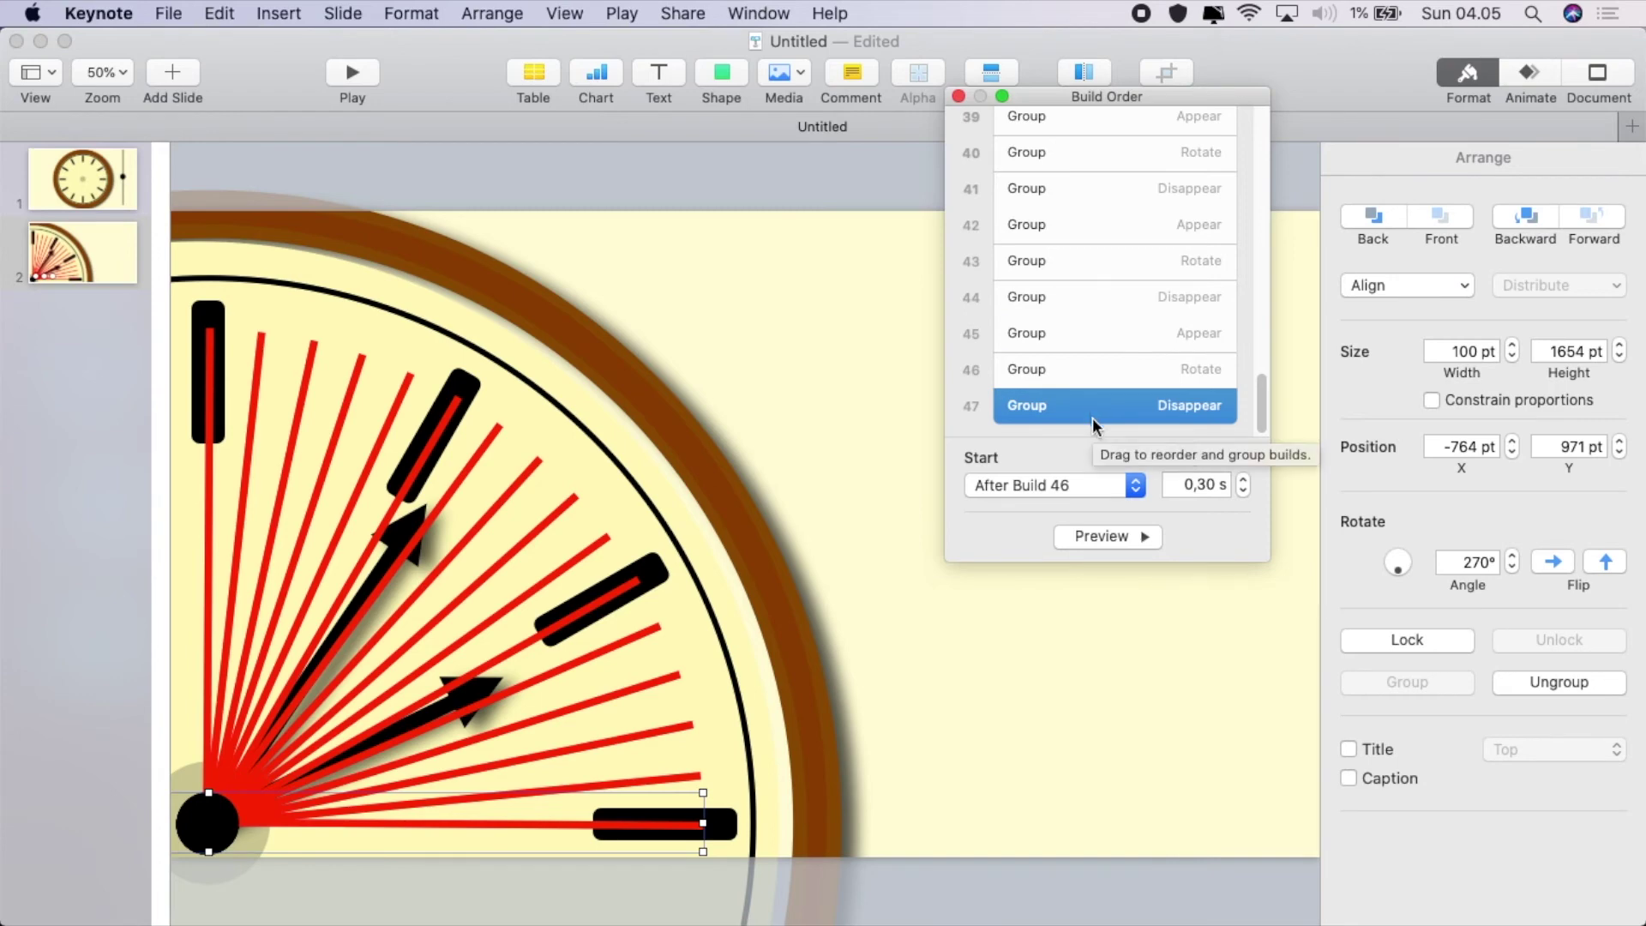
pyautogui.press('Delete')
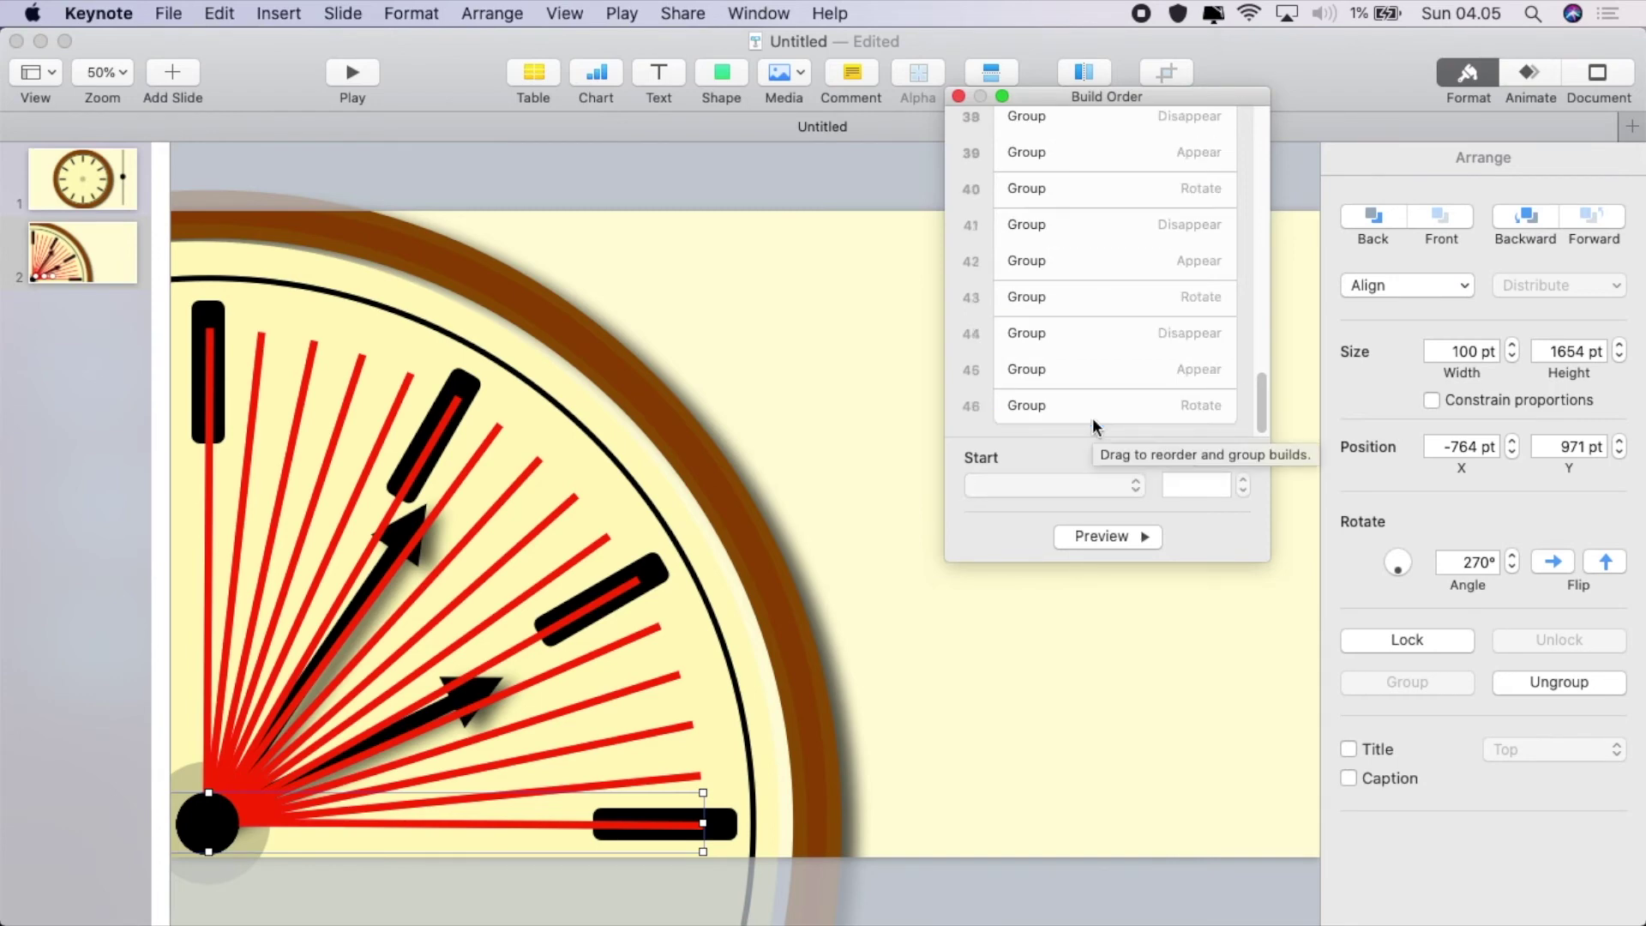
pyautogui.click(1101, 414)
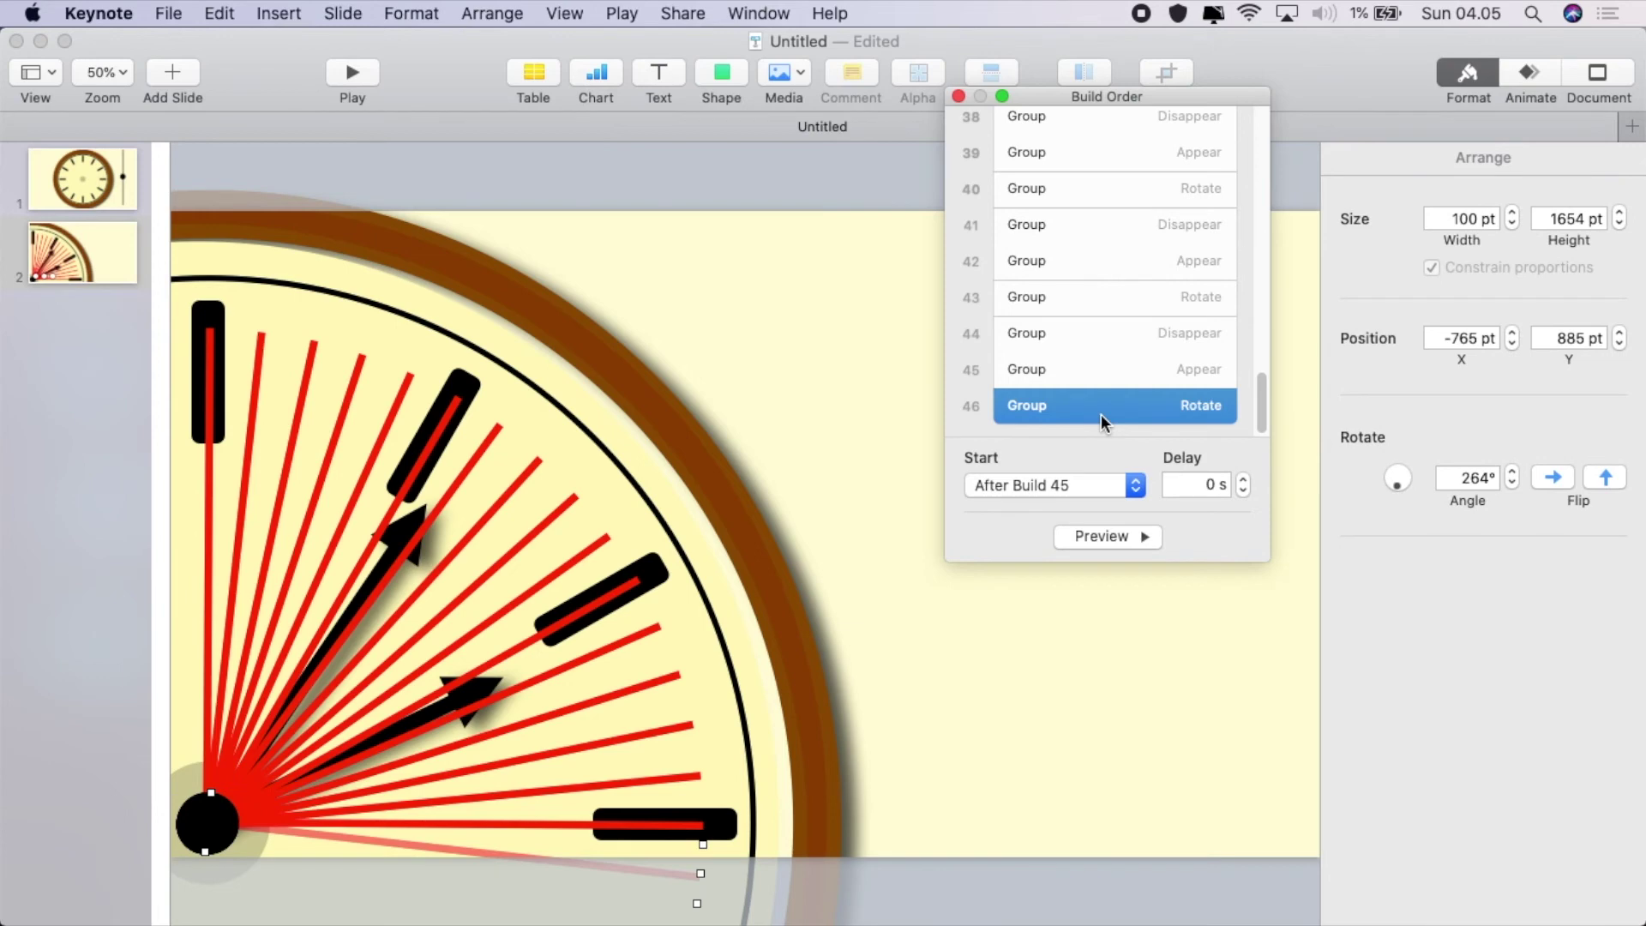
pyautogui.press('Delete')
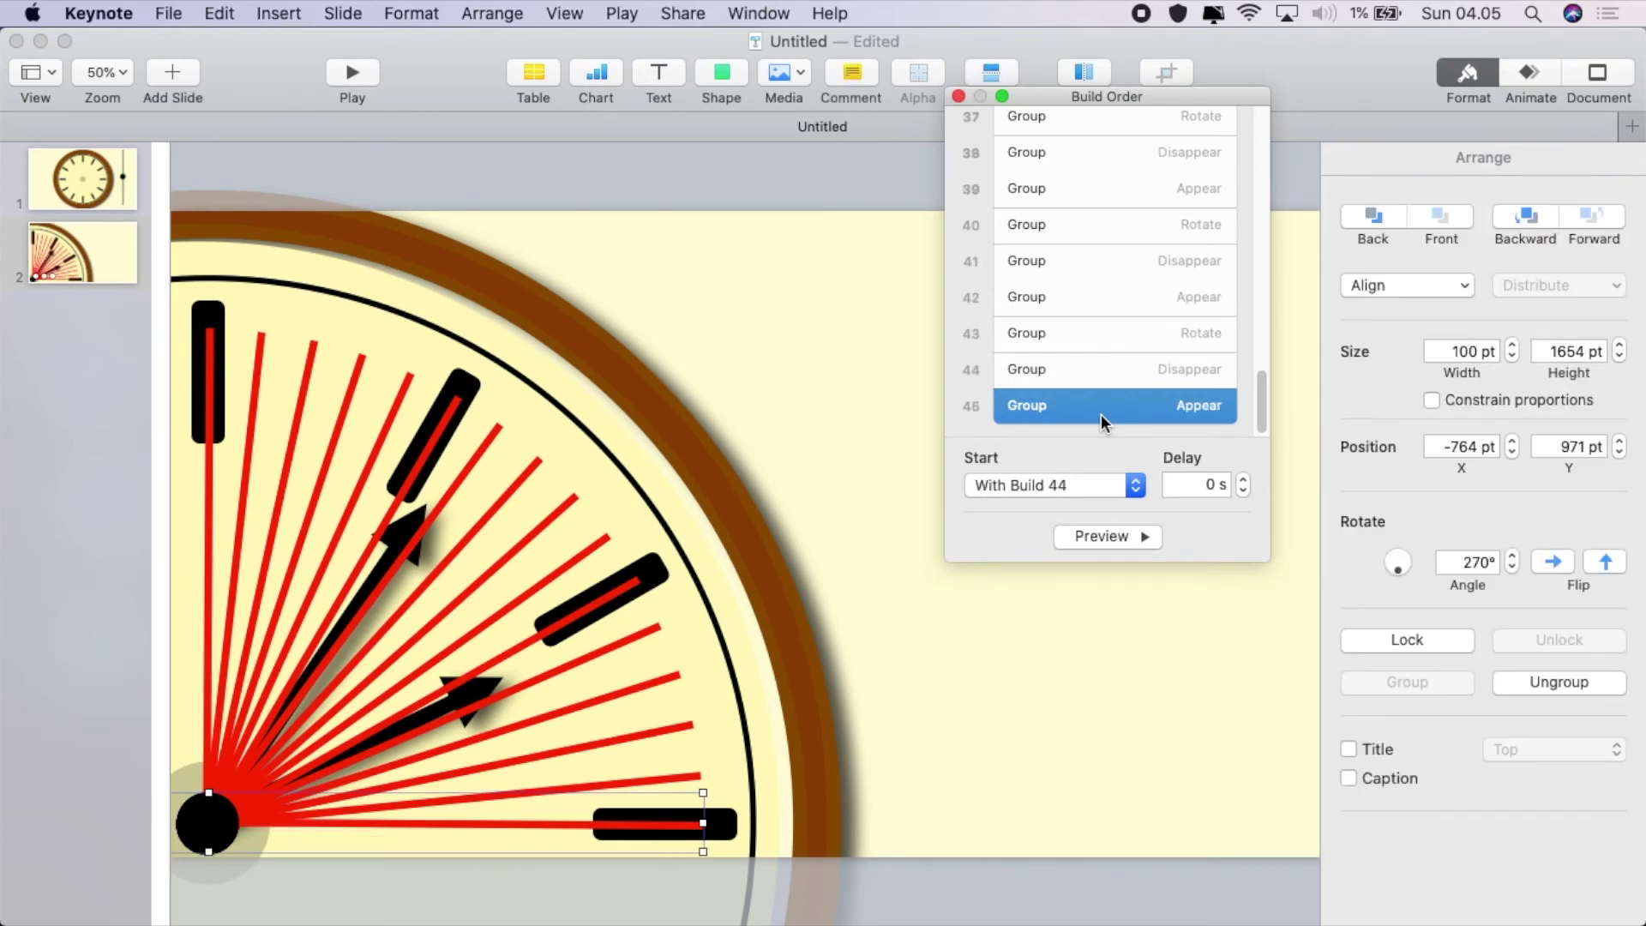
pyautogui.click(1119, 537)
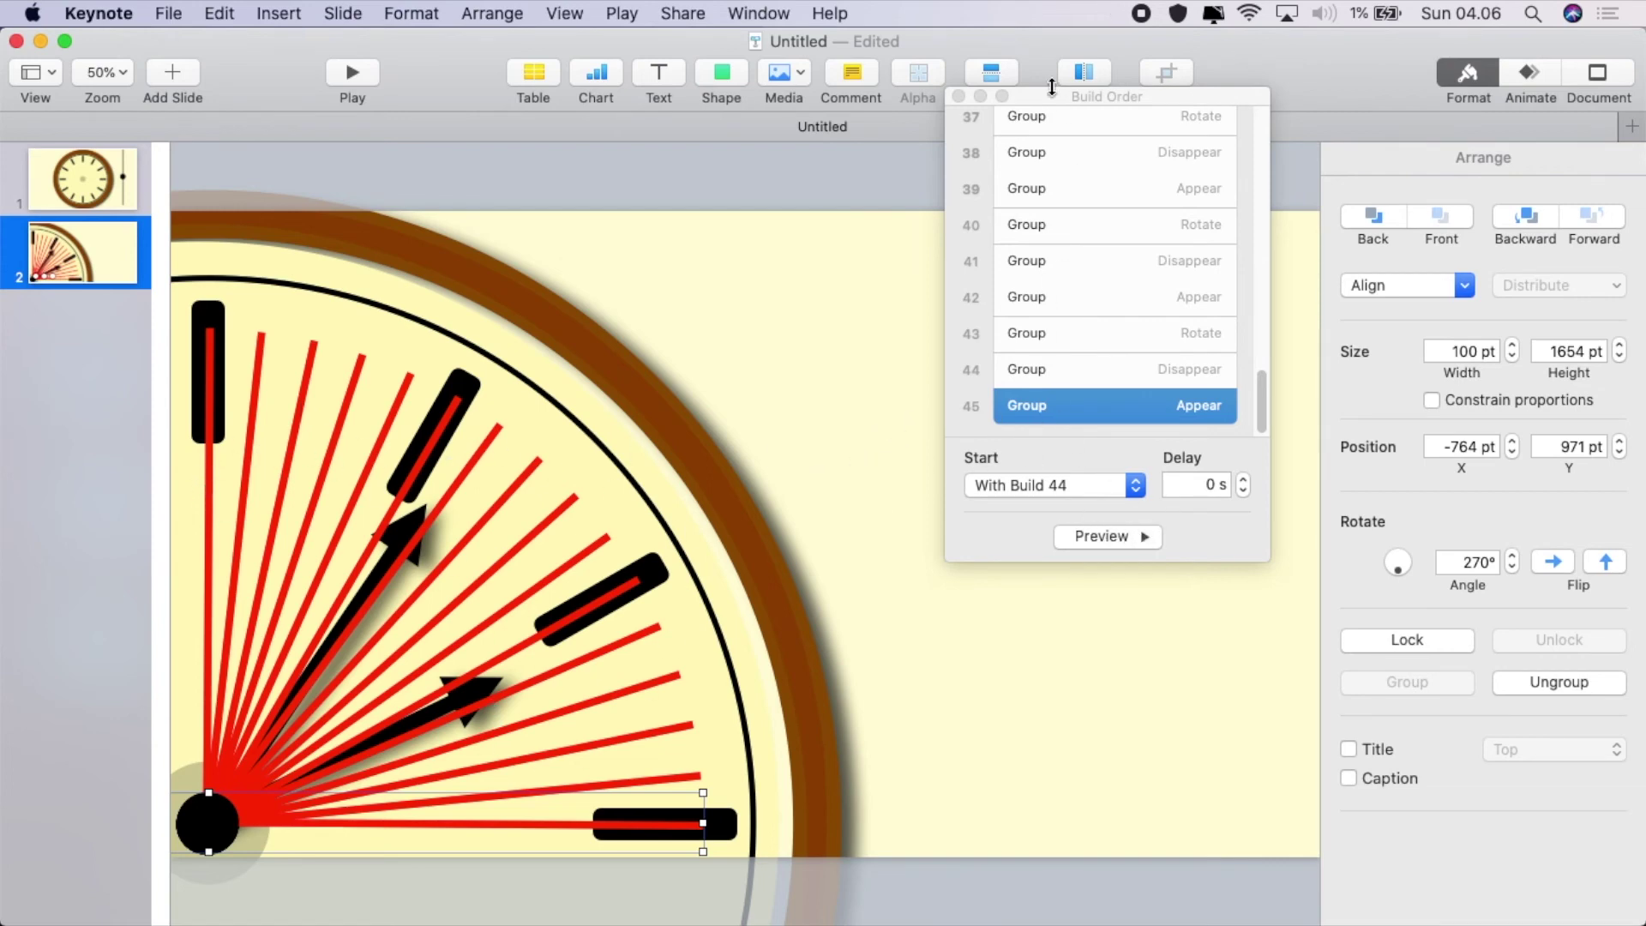
pyautogui.click(960, 96)
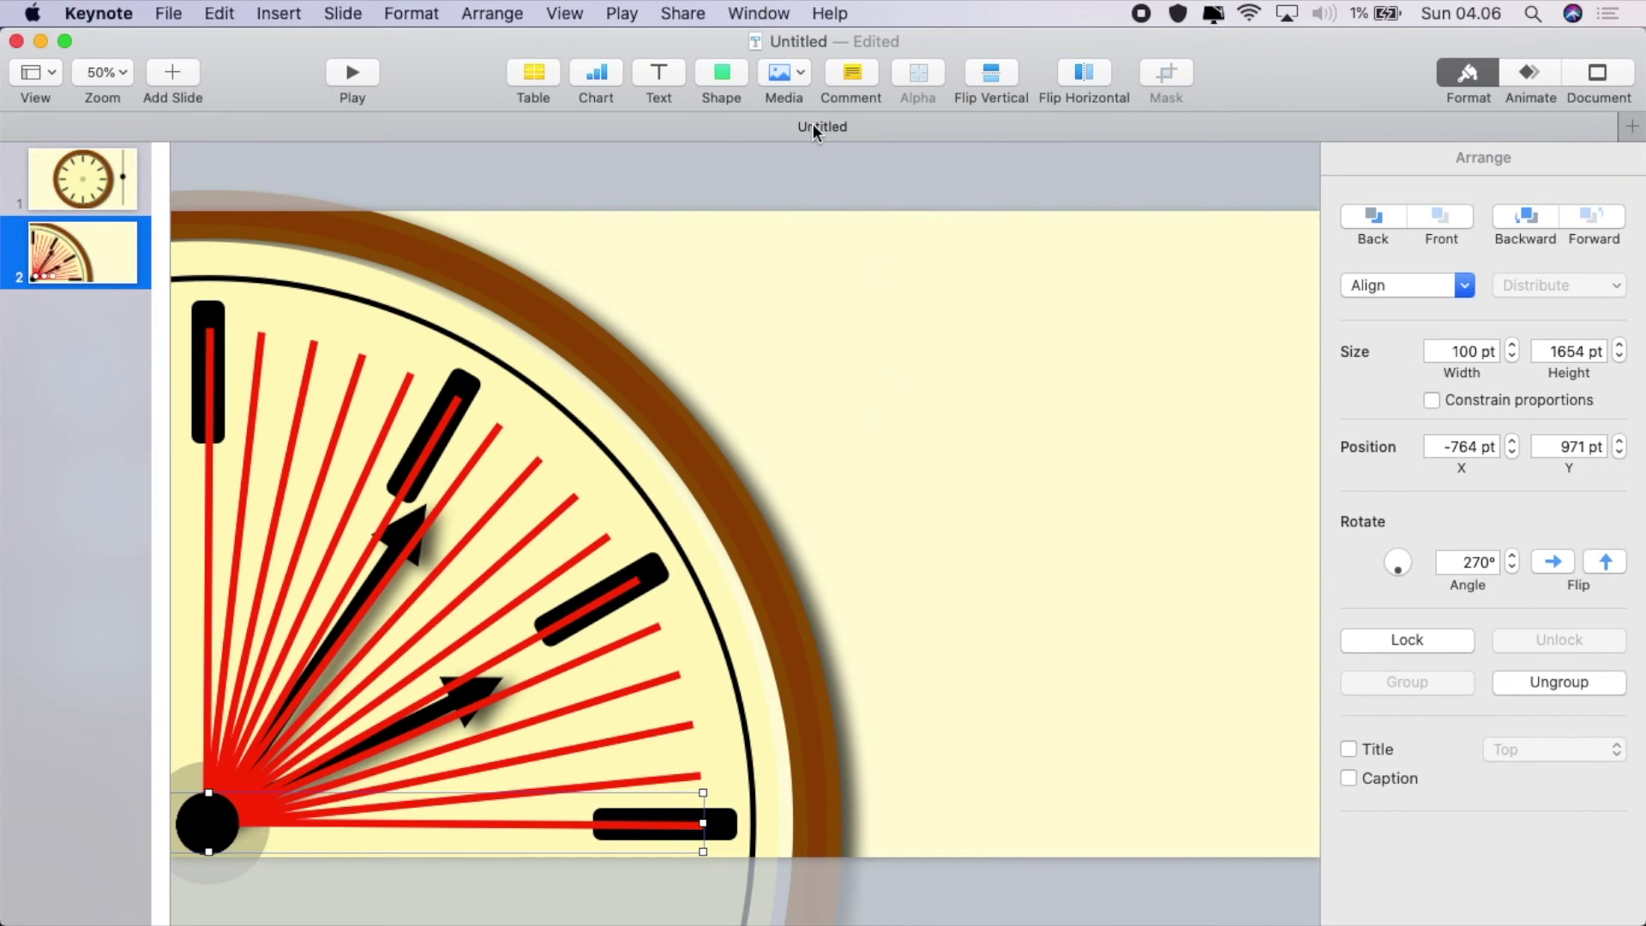
# Add a black circle as a cap over the hands at the clock's centre and give it a Drop Shadow
pyautogui.click(718, 77)
pyautogui.moveTo(909, 265); pyautogui.dragTo(269, 768)
pyautogui.click(1406, 675)
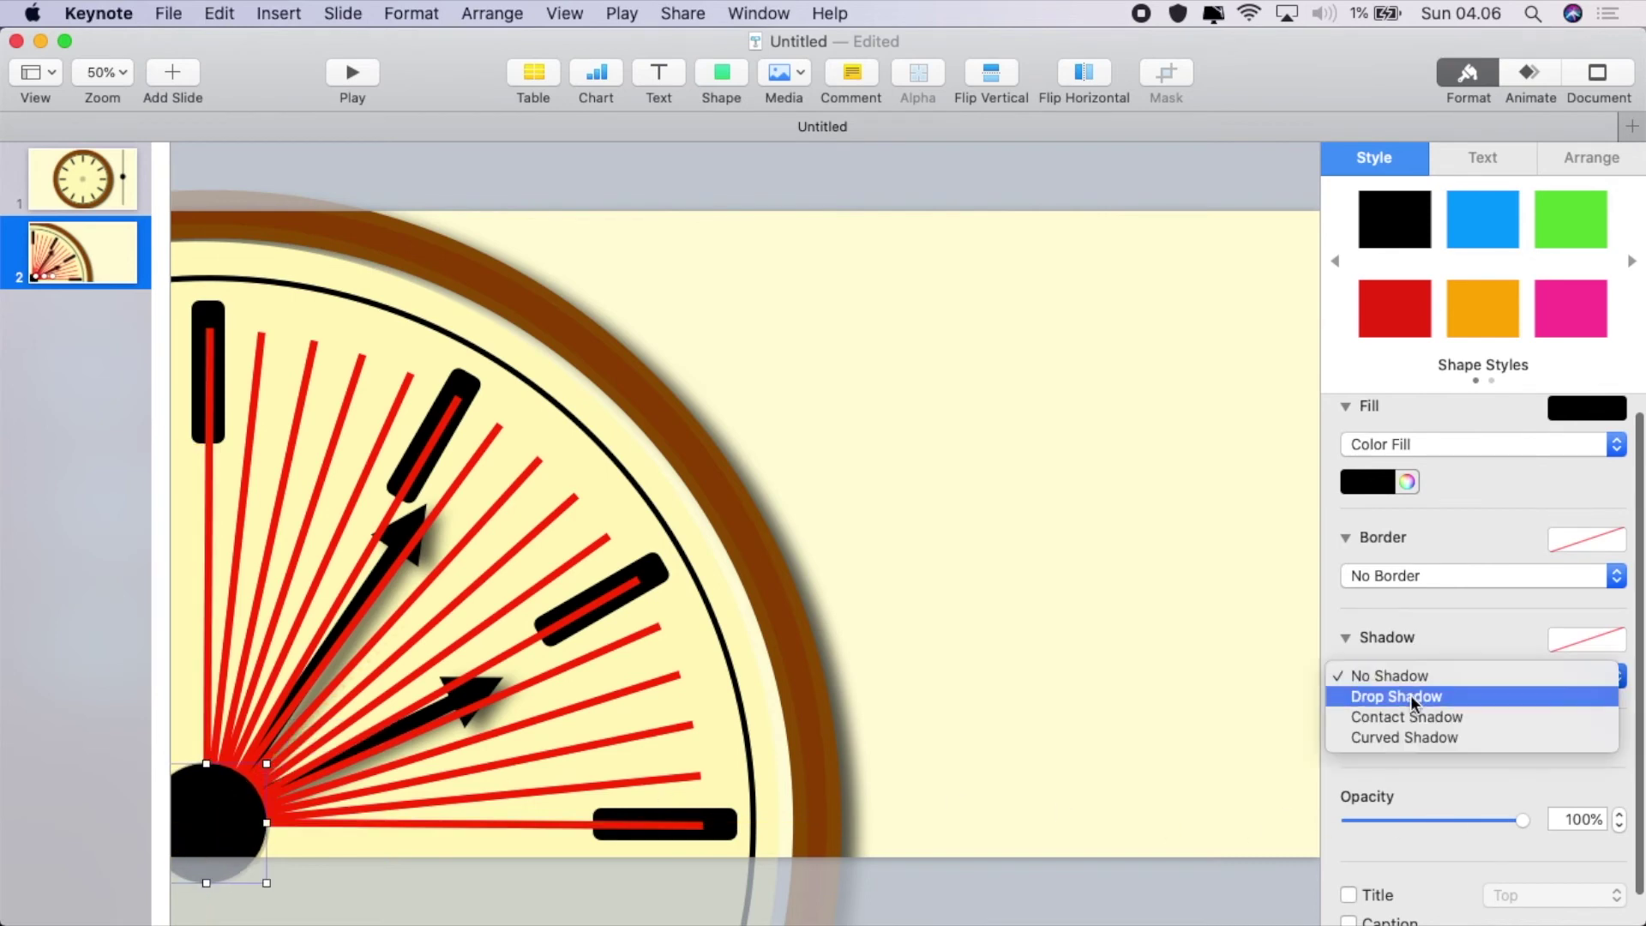
pyautogui.click(1411, 695)
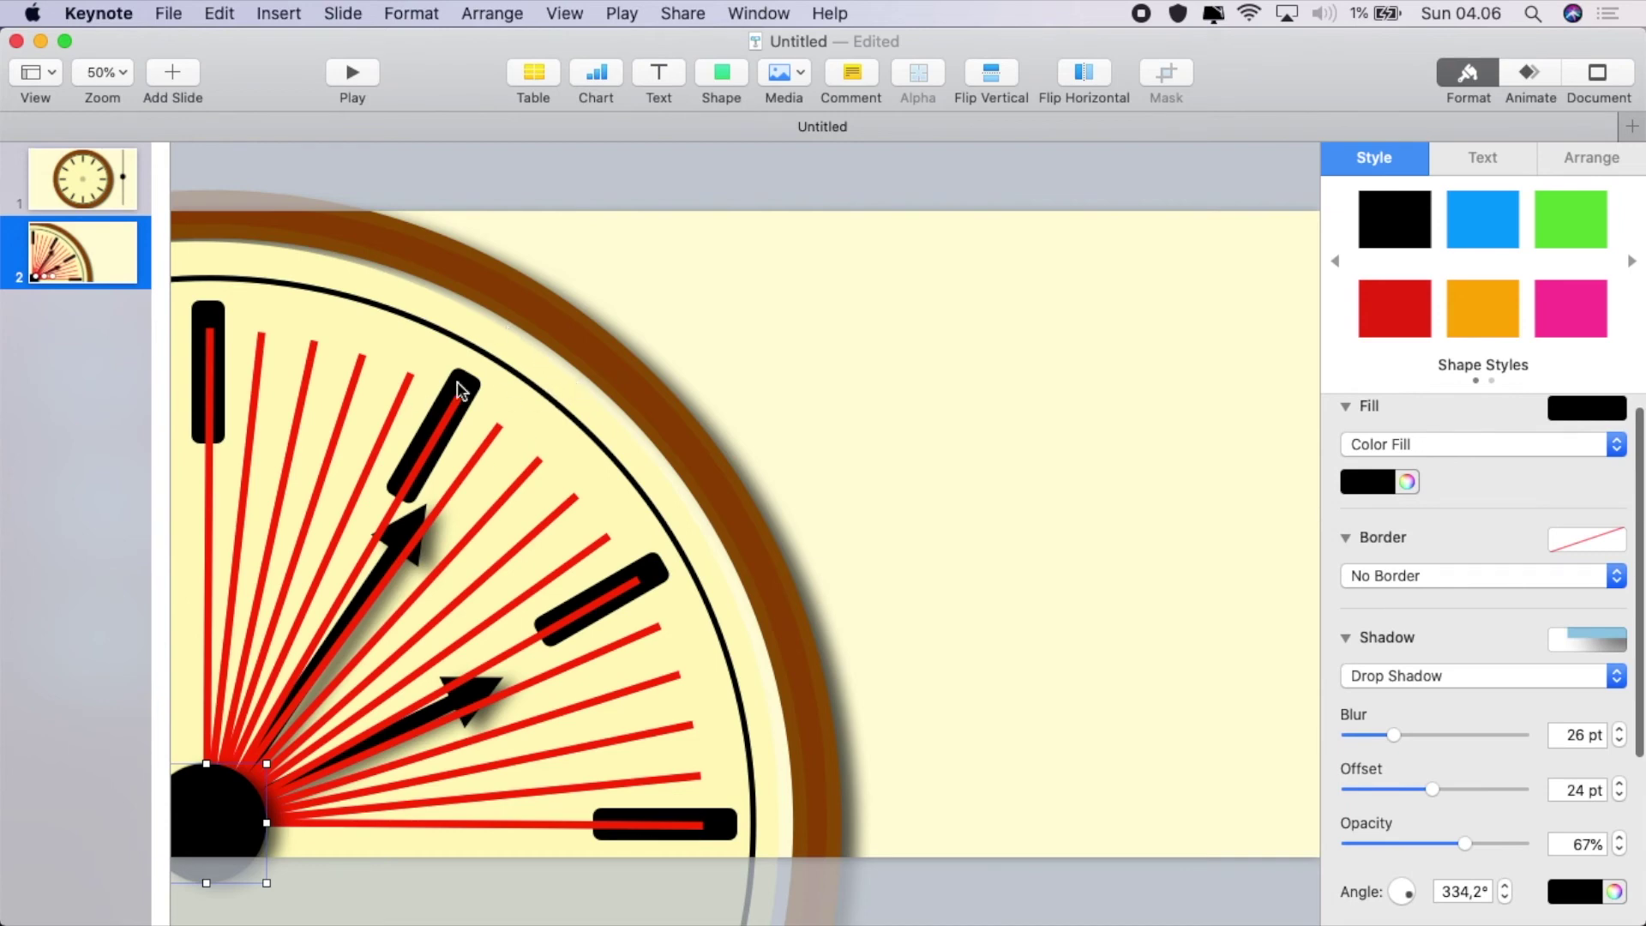
# Duplicate the black hub circle, set the copy to No Shadow and enlarge it to the brown rim's inner edge
pyautogui.rightClick(212, 823)
pyautogui.click(279, 700)
pyautogui.moveTo(212, 792); pyautogui.dragTo(202, 795)
pyautogui.click(1483, 676)
pyautogui.click(1398, 657)
pyautogui.moveTo(243, 815); pyautogui.dragTo(1013, 460)
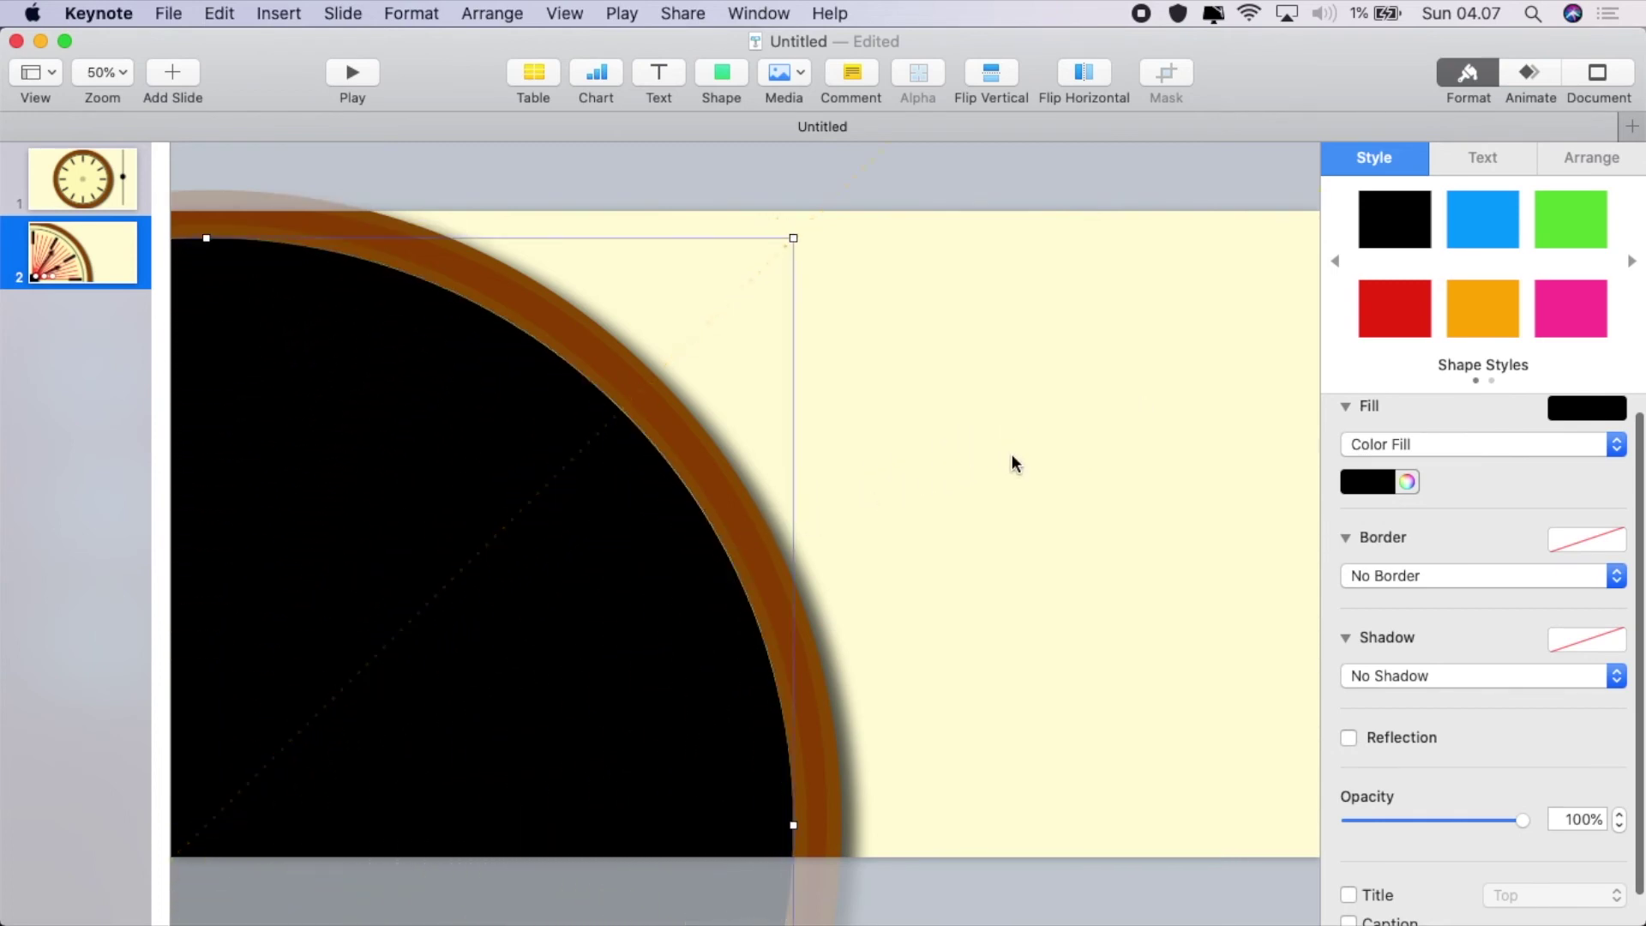
# Fill the enlarged circle with white and lower its opacity to 25%
pyautogui.click(1407, 482)
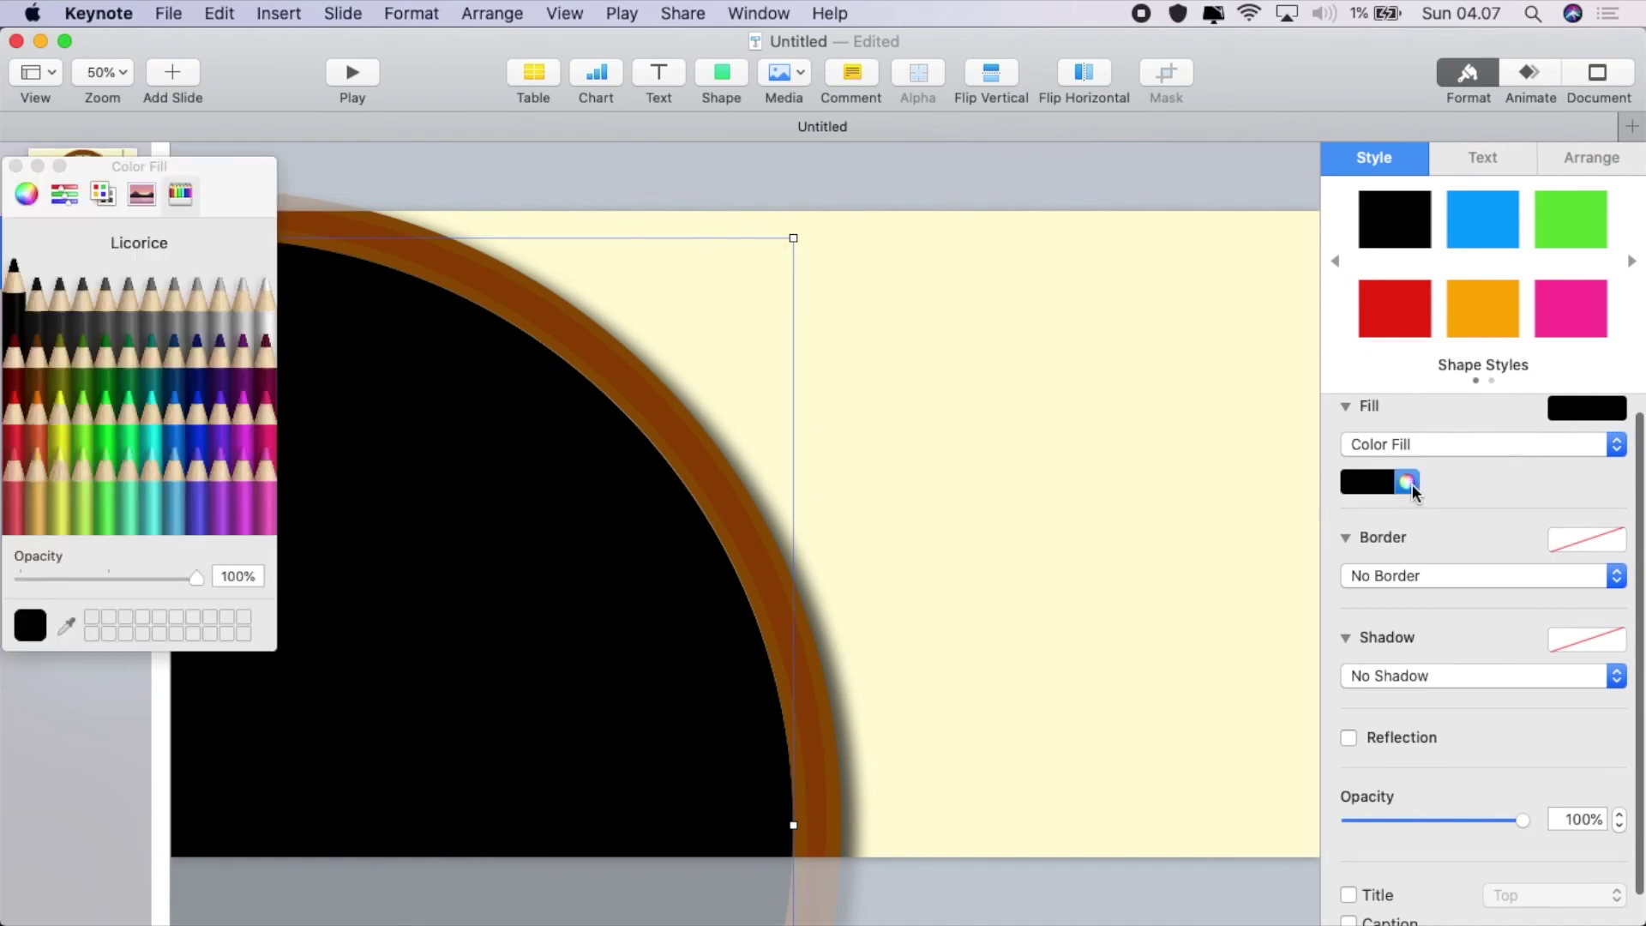
pyautogui.click(264, 326)
pyautogui.click(15, 166)
pyautogui.moveTo(1522, 820); pyautogui.dragTo(1395, 838)
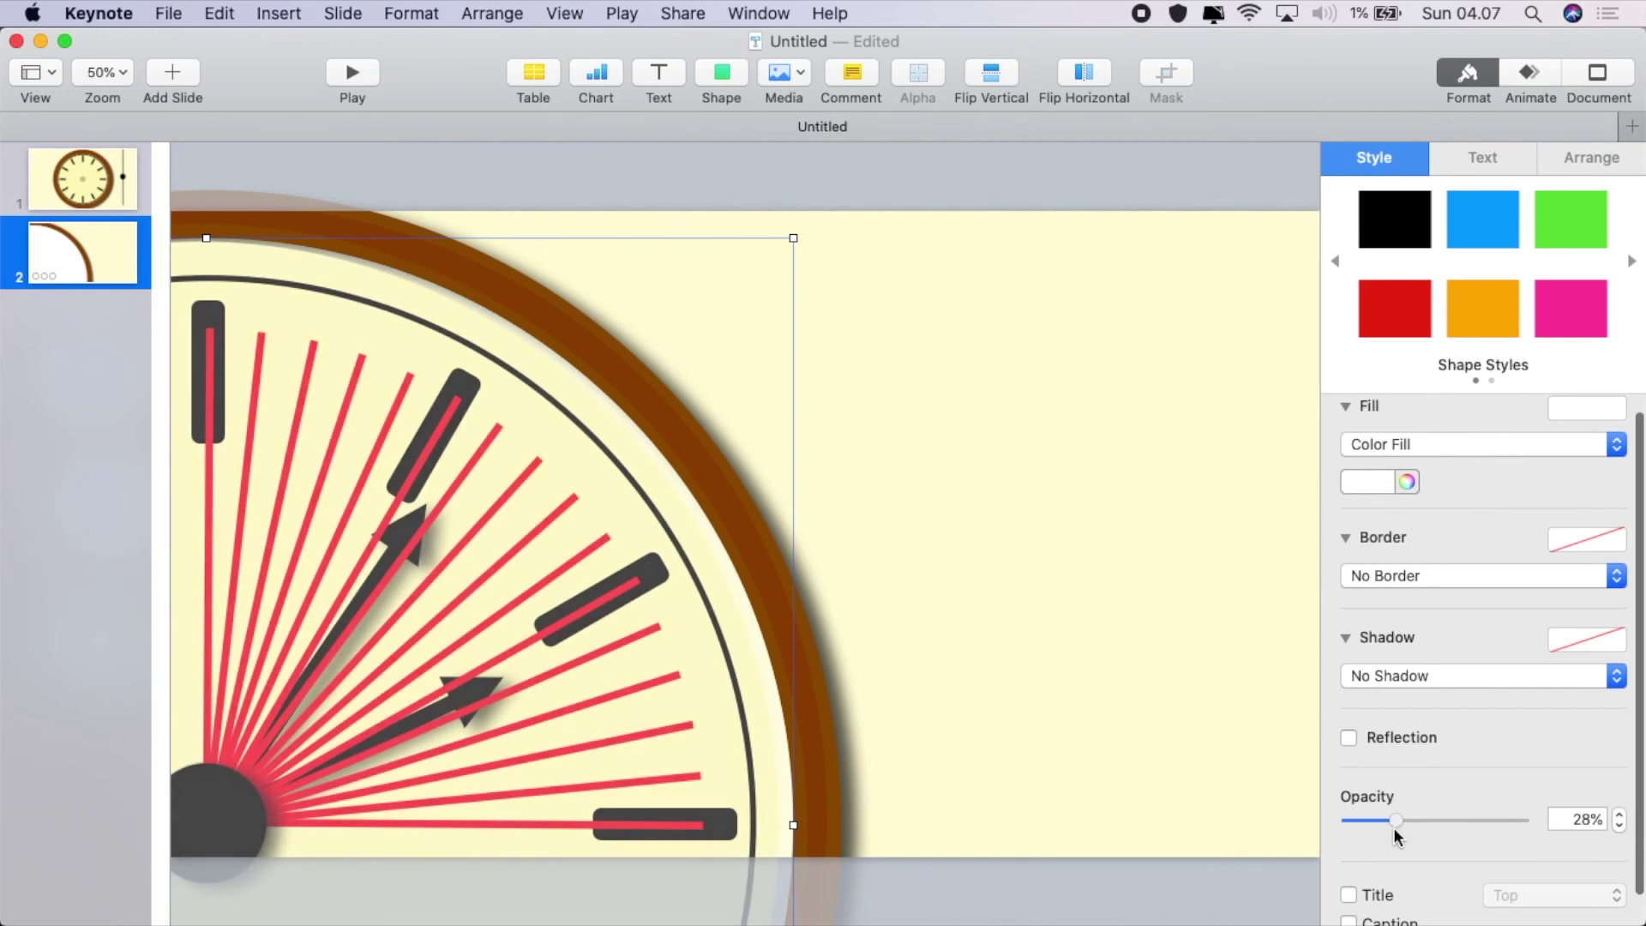
pyautogui.click(321, 6)
pyautogui.click(322, 7)
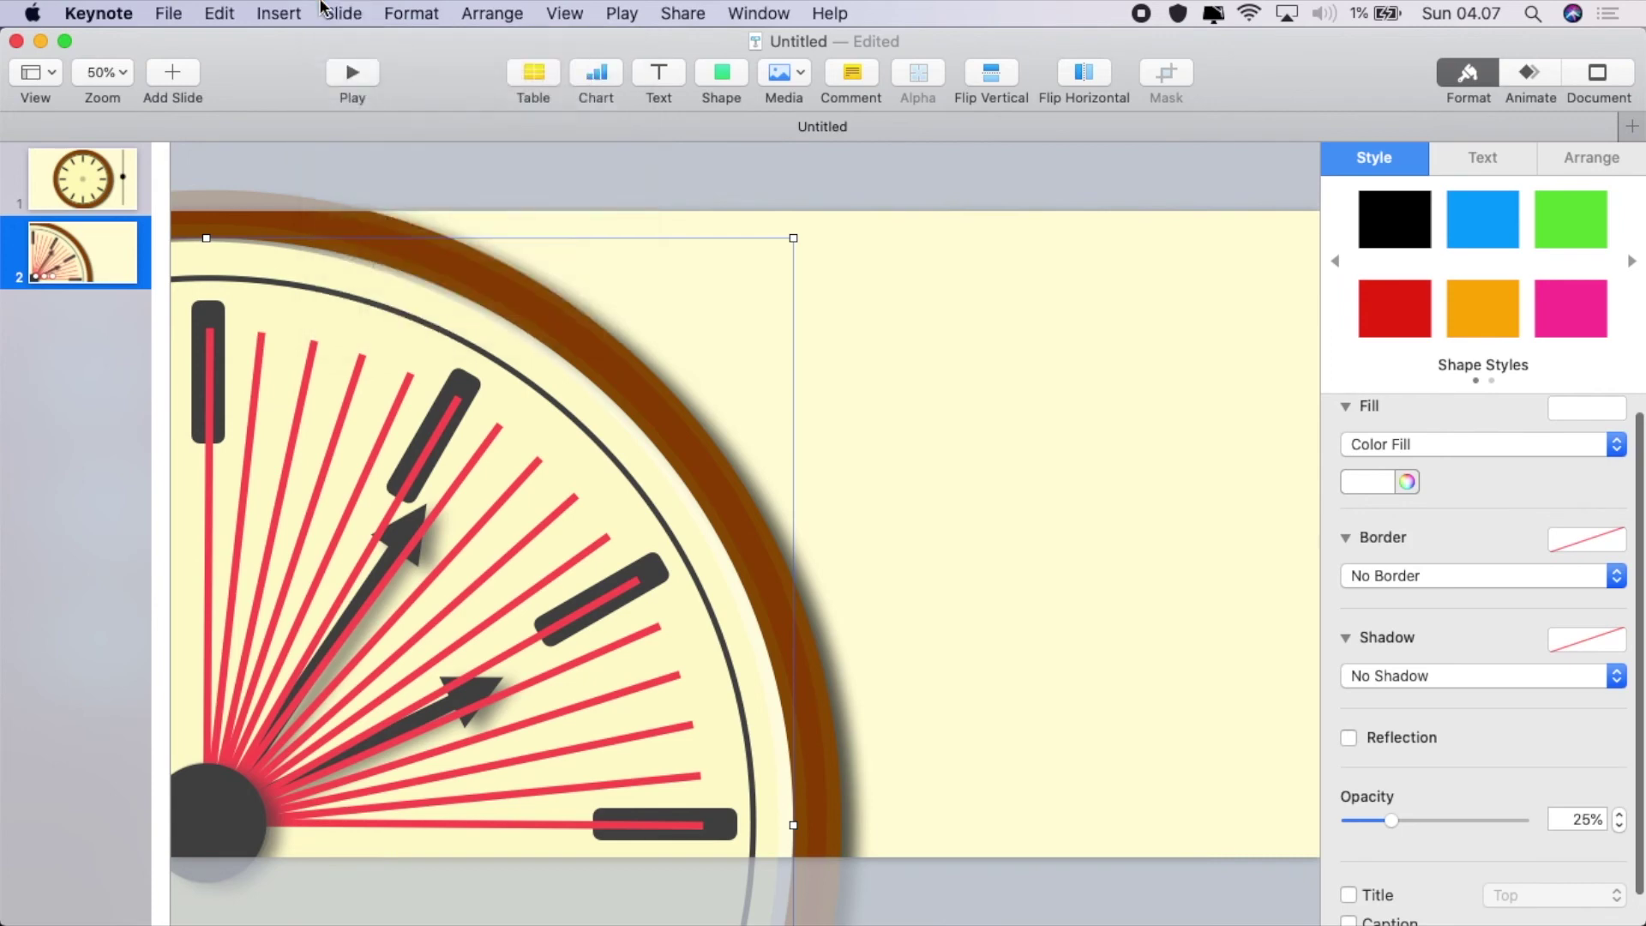
# Select all the red second hands and align them to each other by Center and by Middle
pyautogui.click(941, 360)
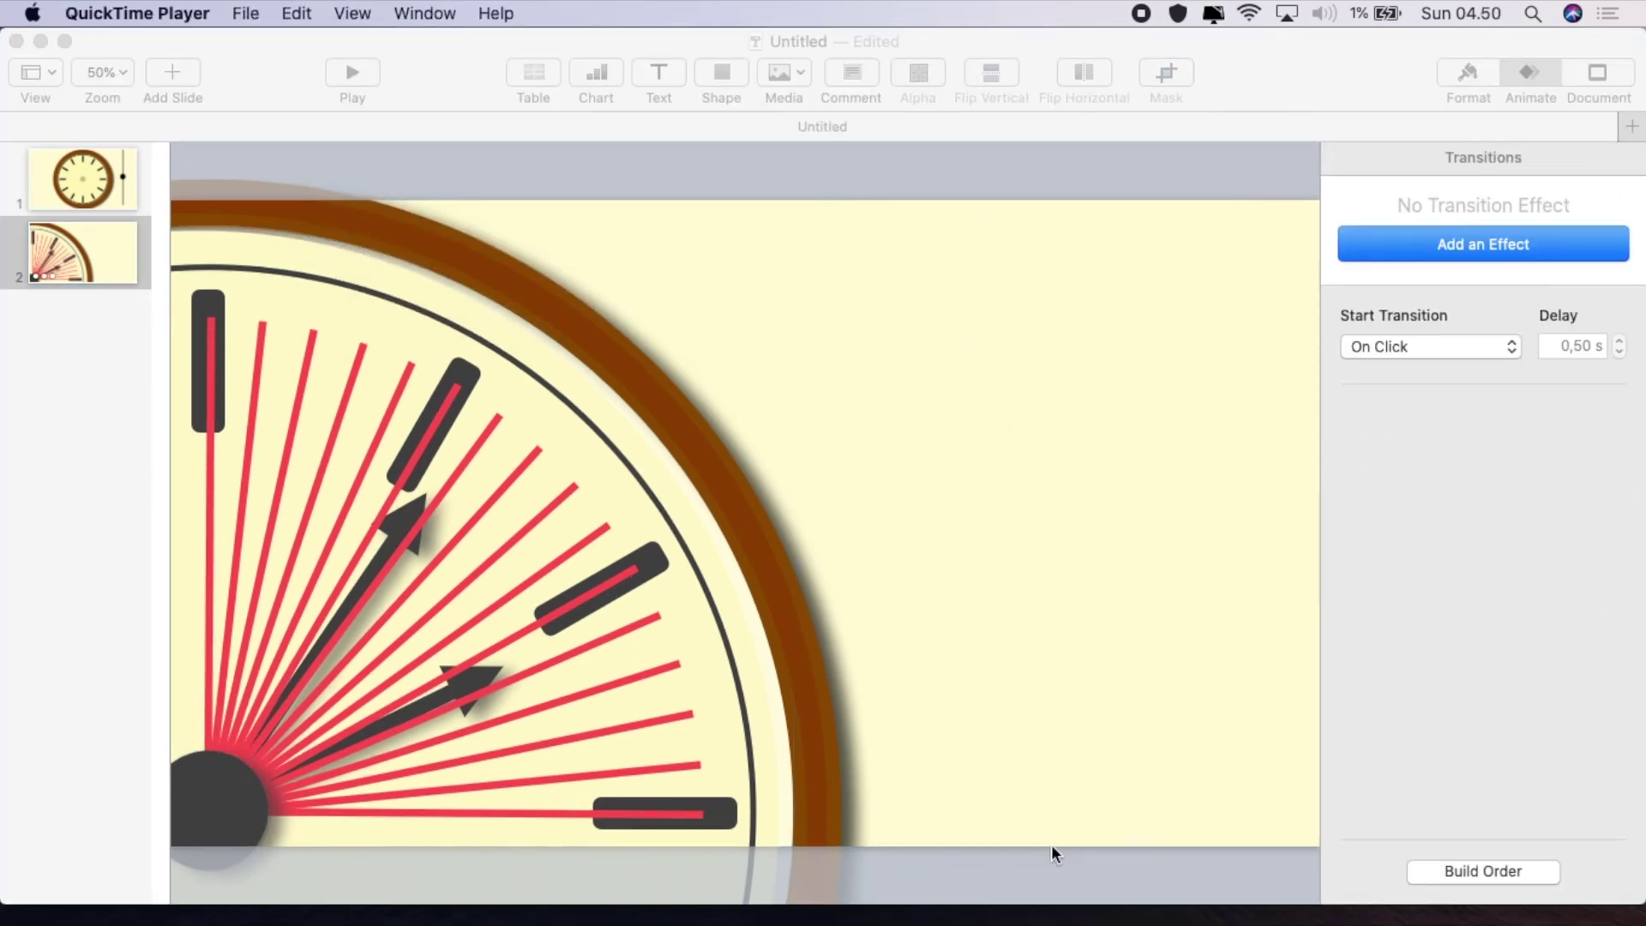
pyautogui.click(553, 461)
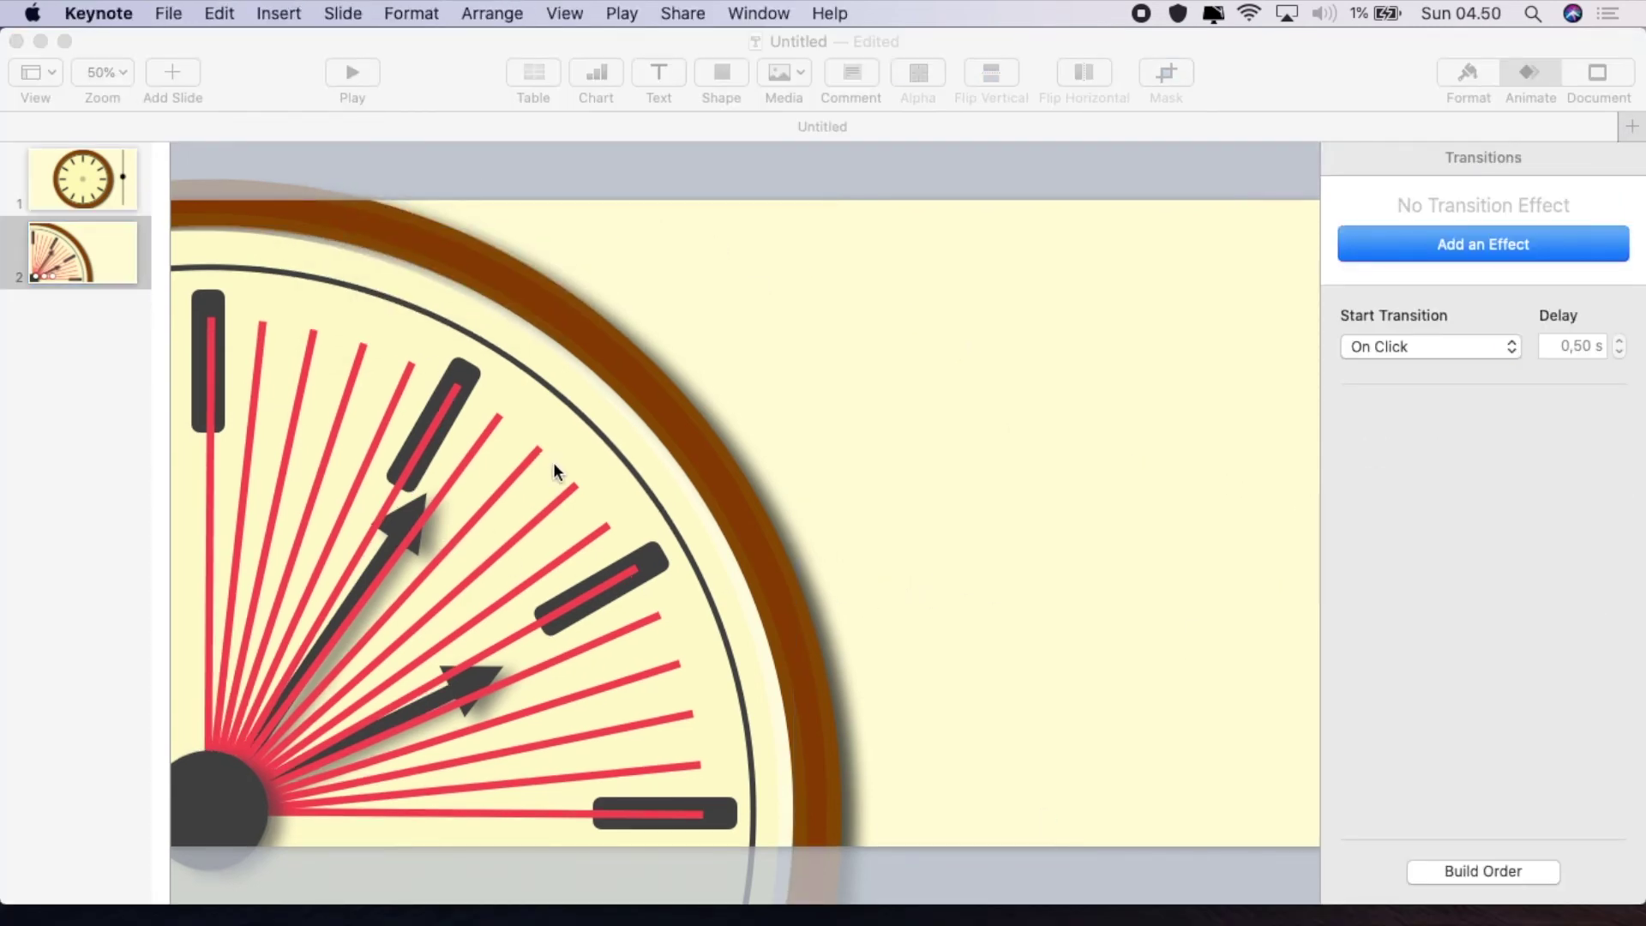
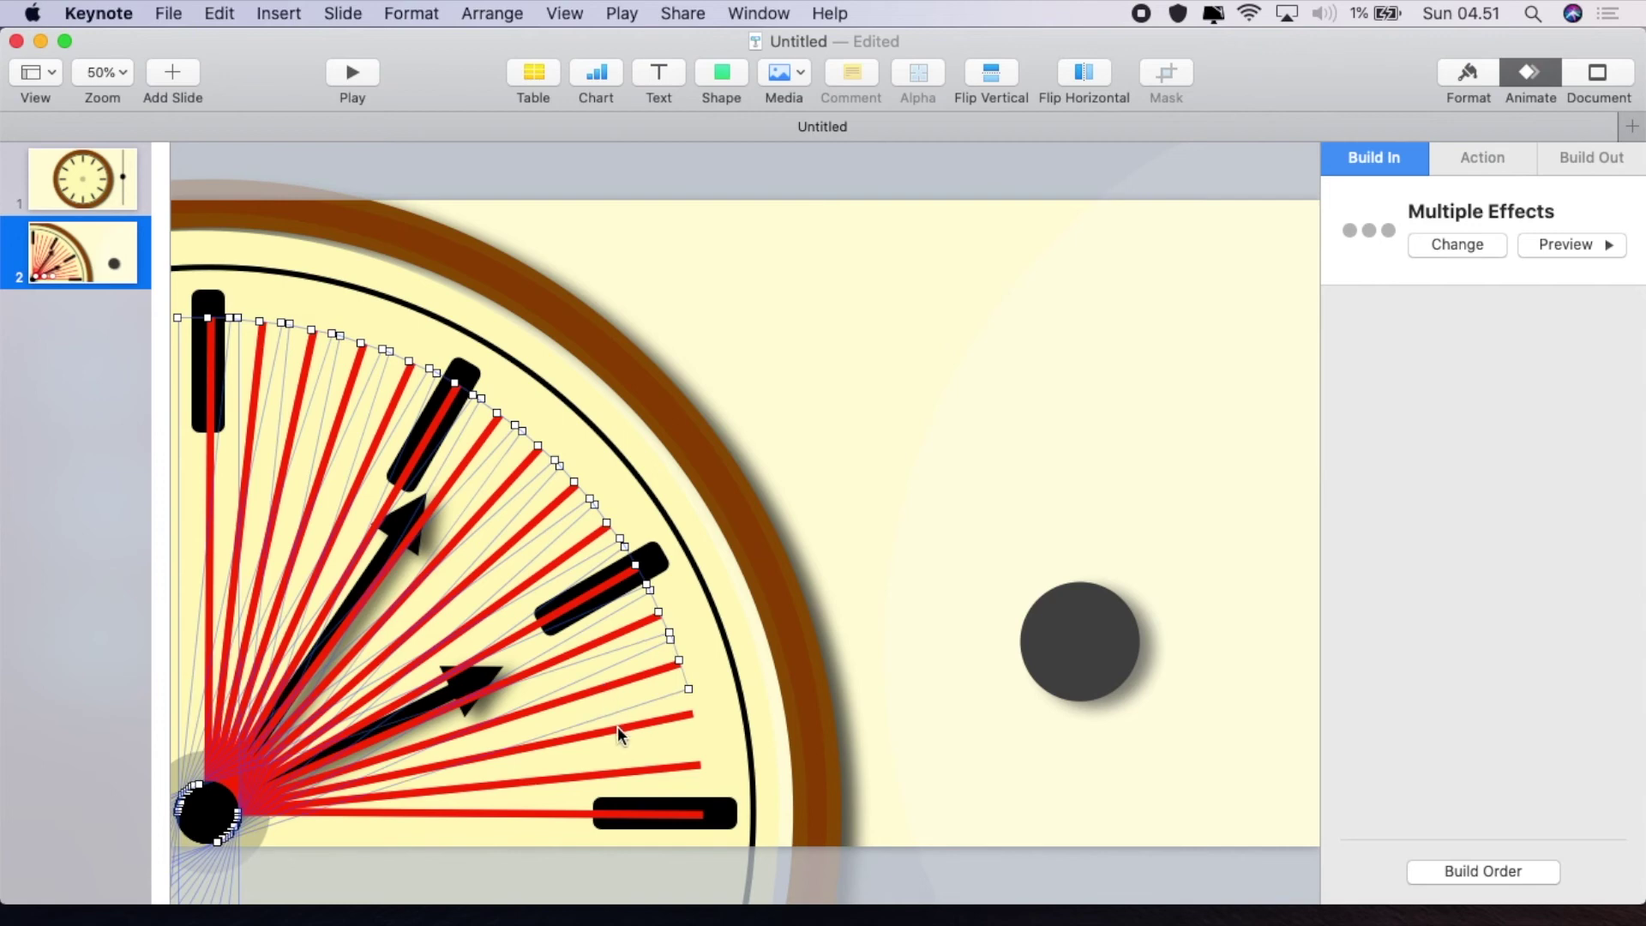
pyautogui.keyDown('shift'); pyautogui.click(617, 726); pyautogui.keyUp('shift')
pyautogui.keyDown('shift'); pyautogui.click(630, 770); pyautogui.keyUp('shift')
pyautogui.keyDown('shift'); pyautogui.click(632, 814); pyautogui.keyUp('shift')
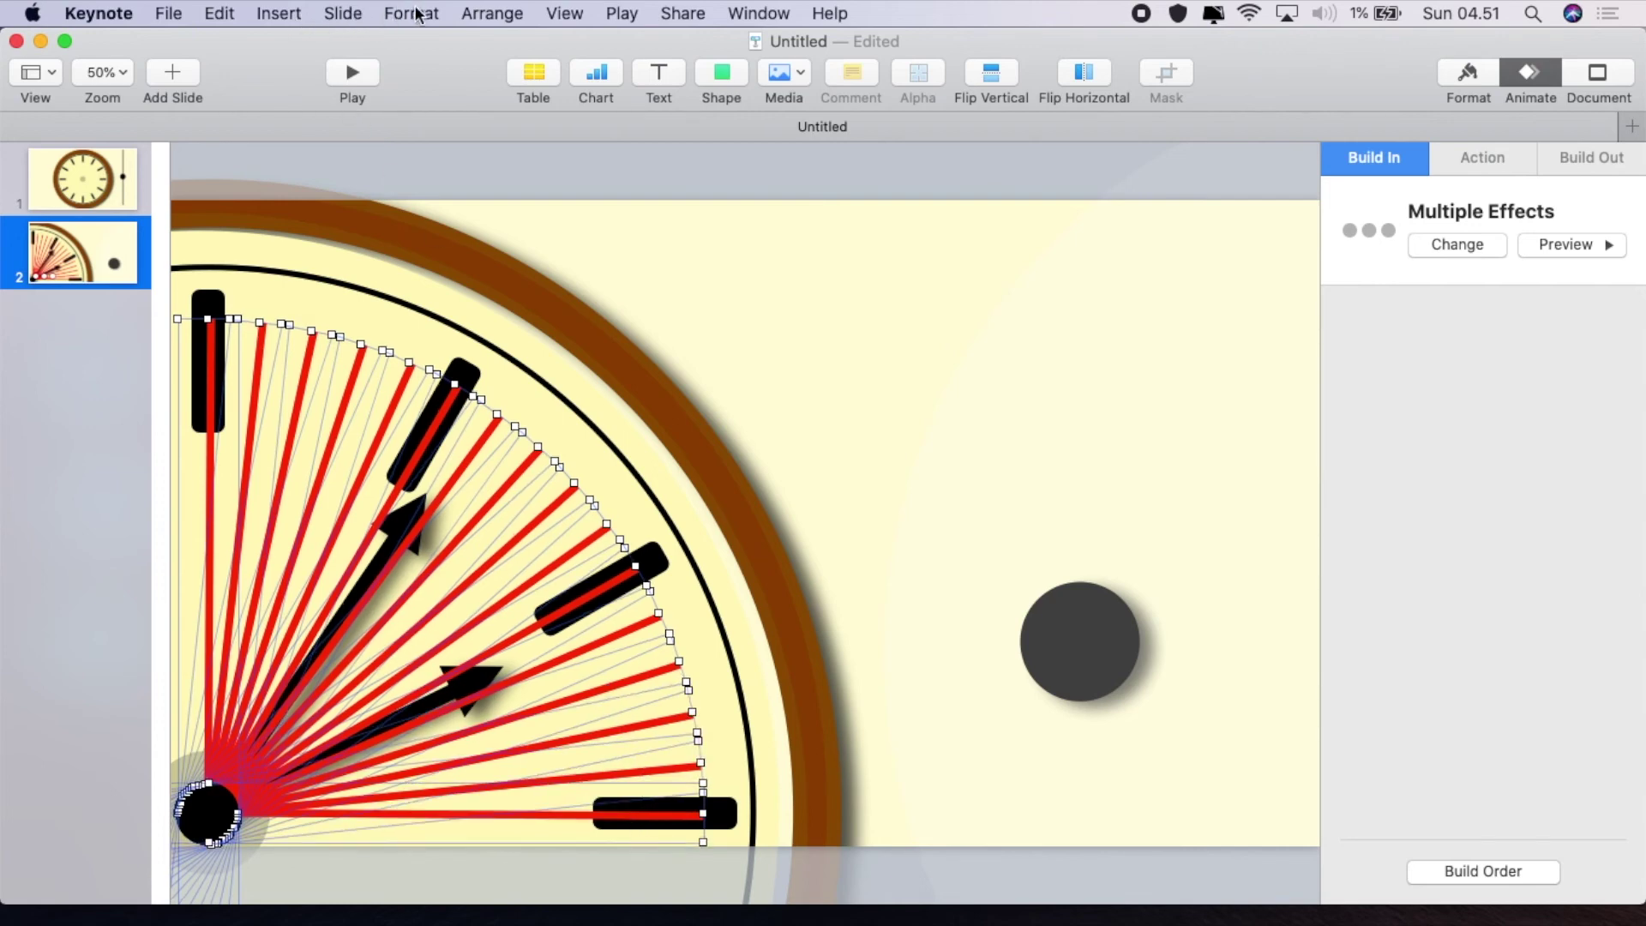
pyautogui.click(482, 14)
pyautogui.moveTo(677, 148)
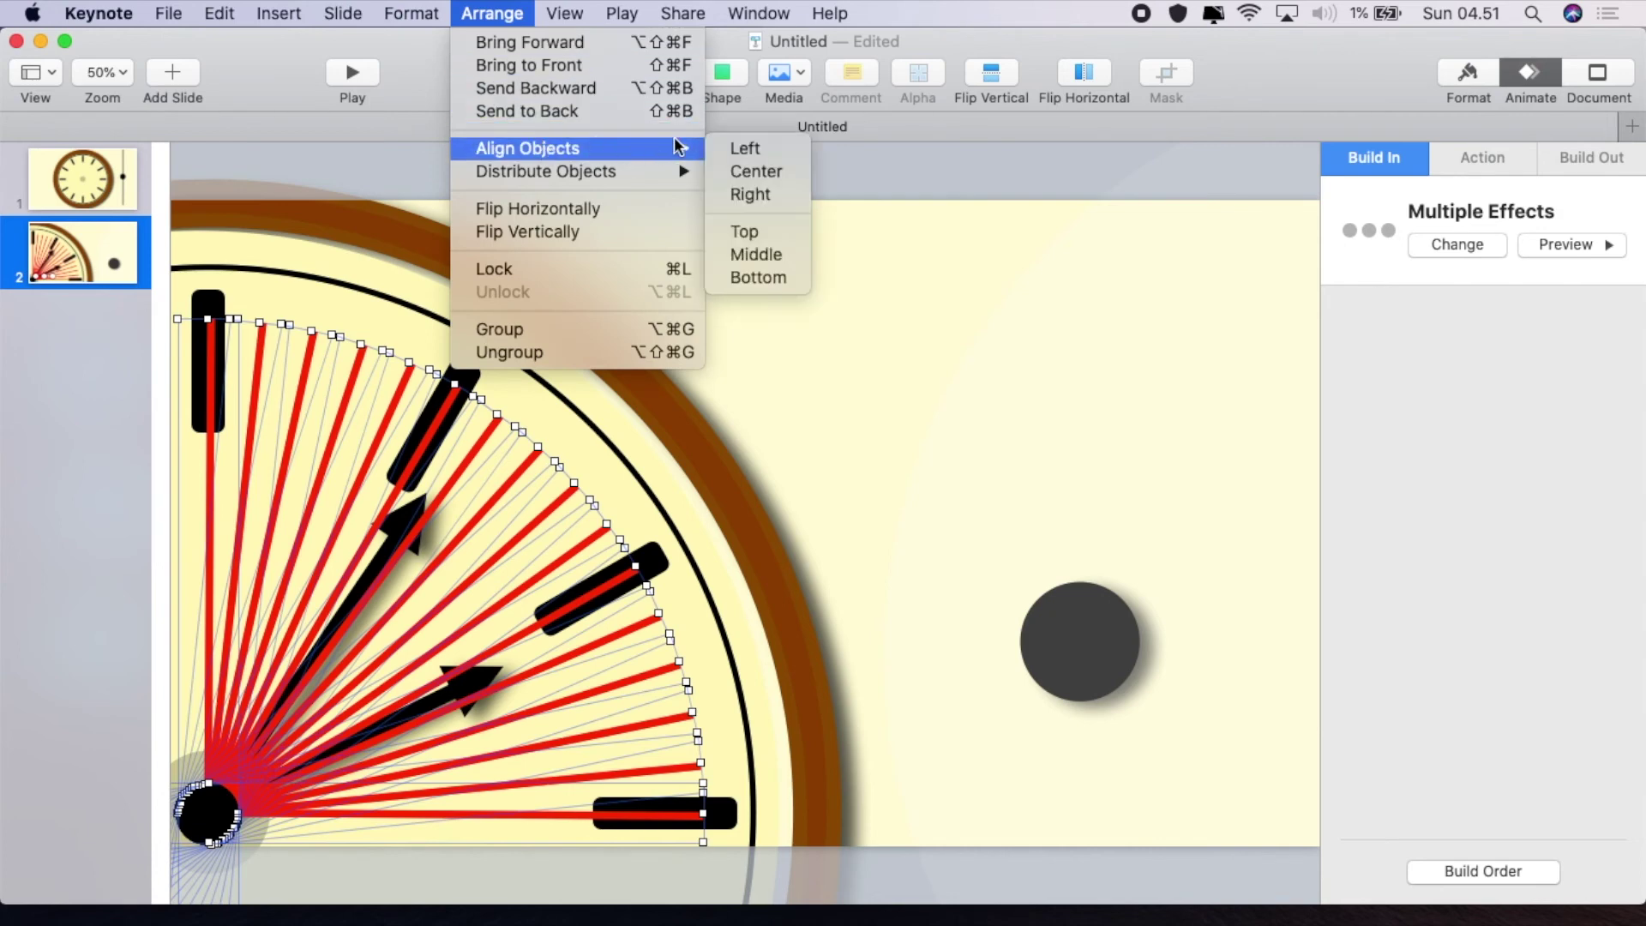
pyautogui.click(758, 167)
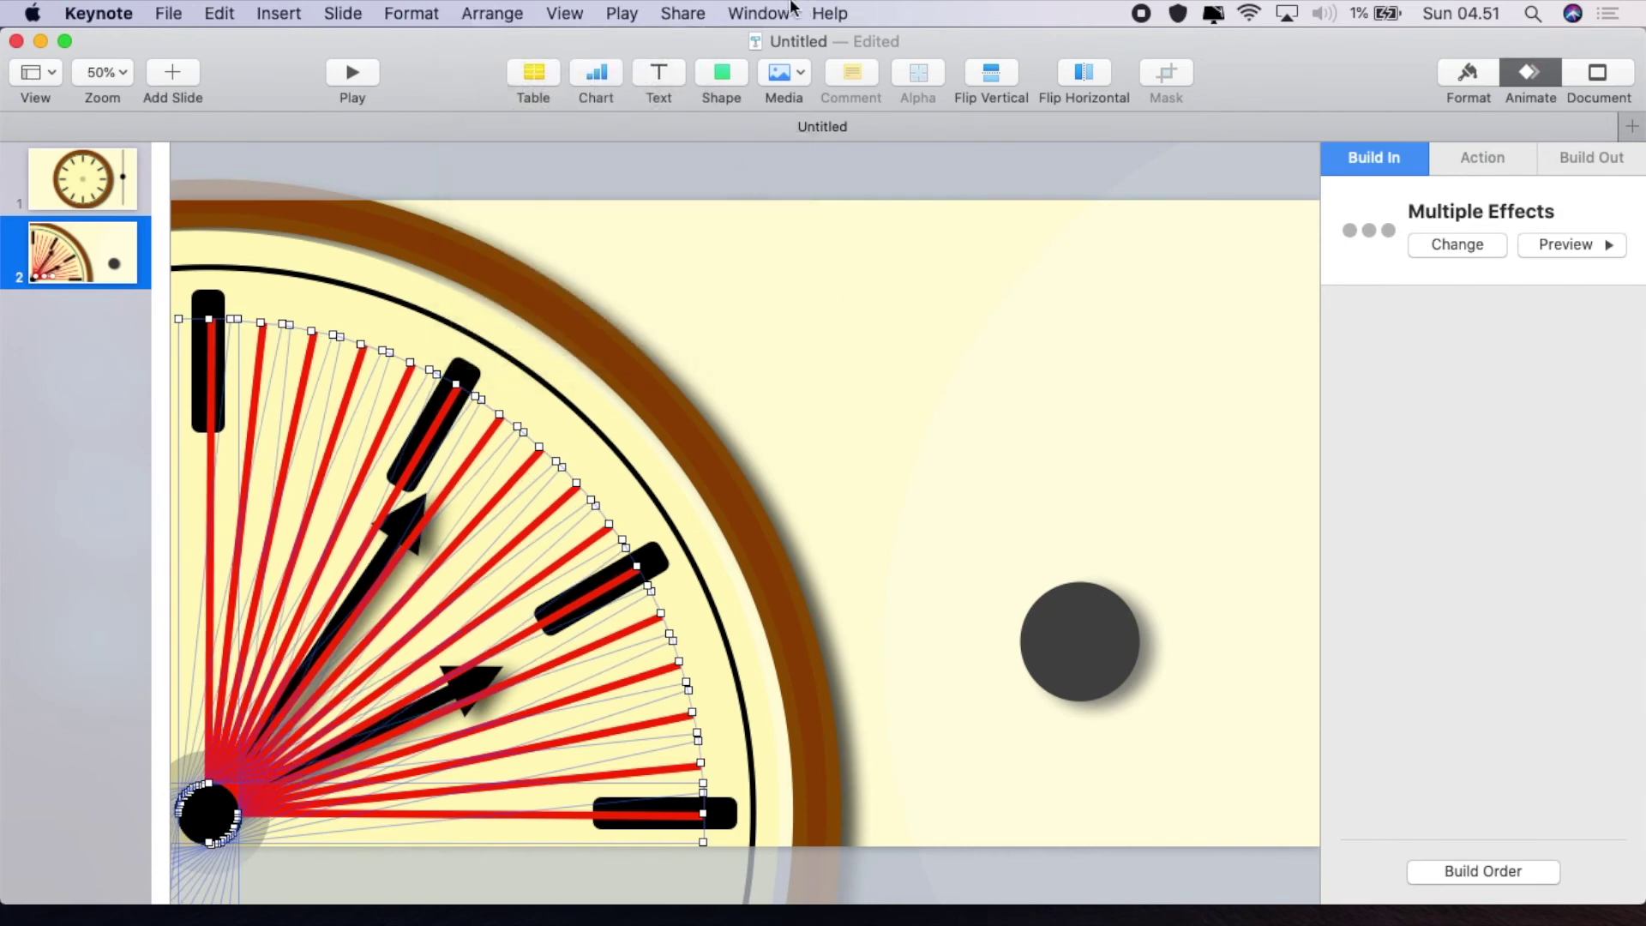
pyautogui.click(482, 14)
pyautogui.moveTo(530, 148)
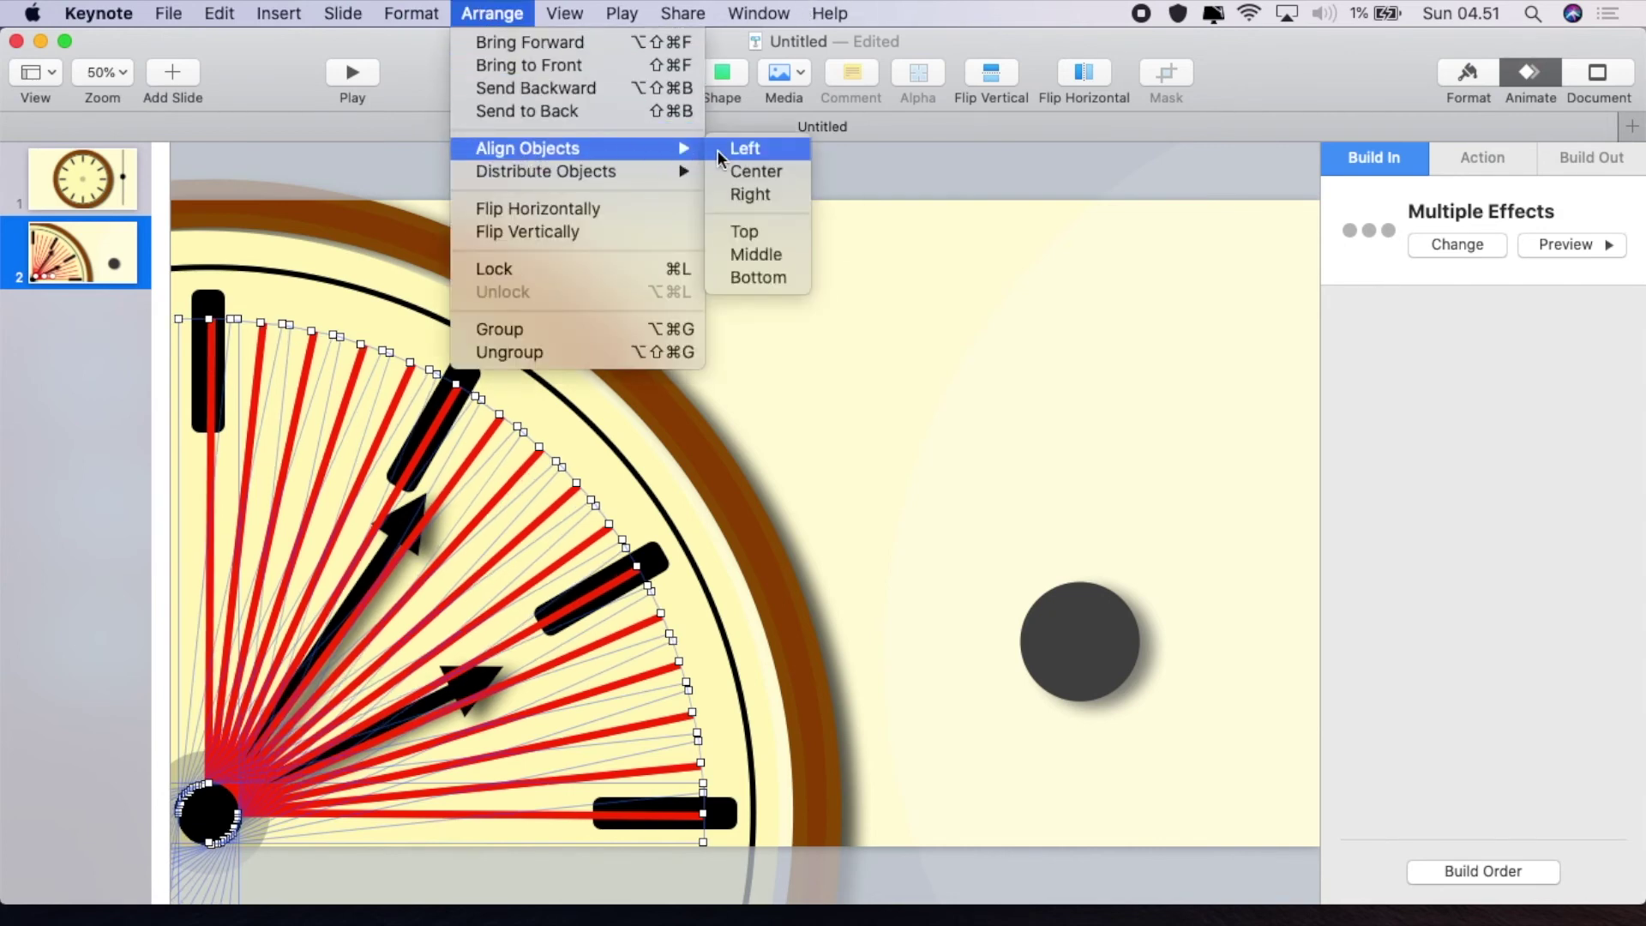
pyautogui.click(760, 250)
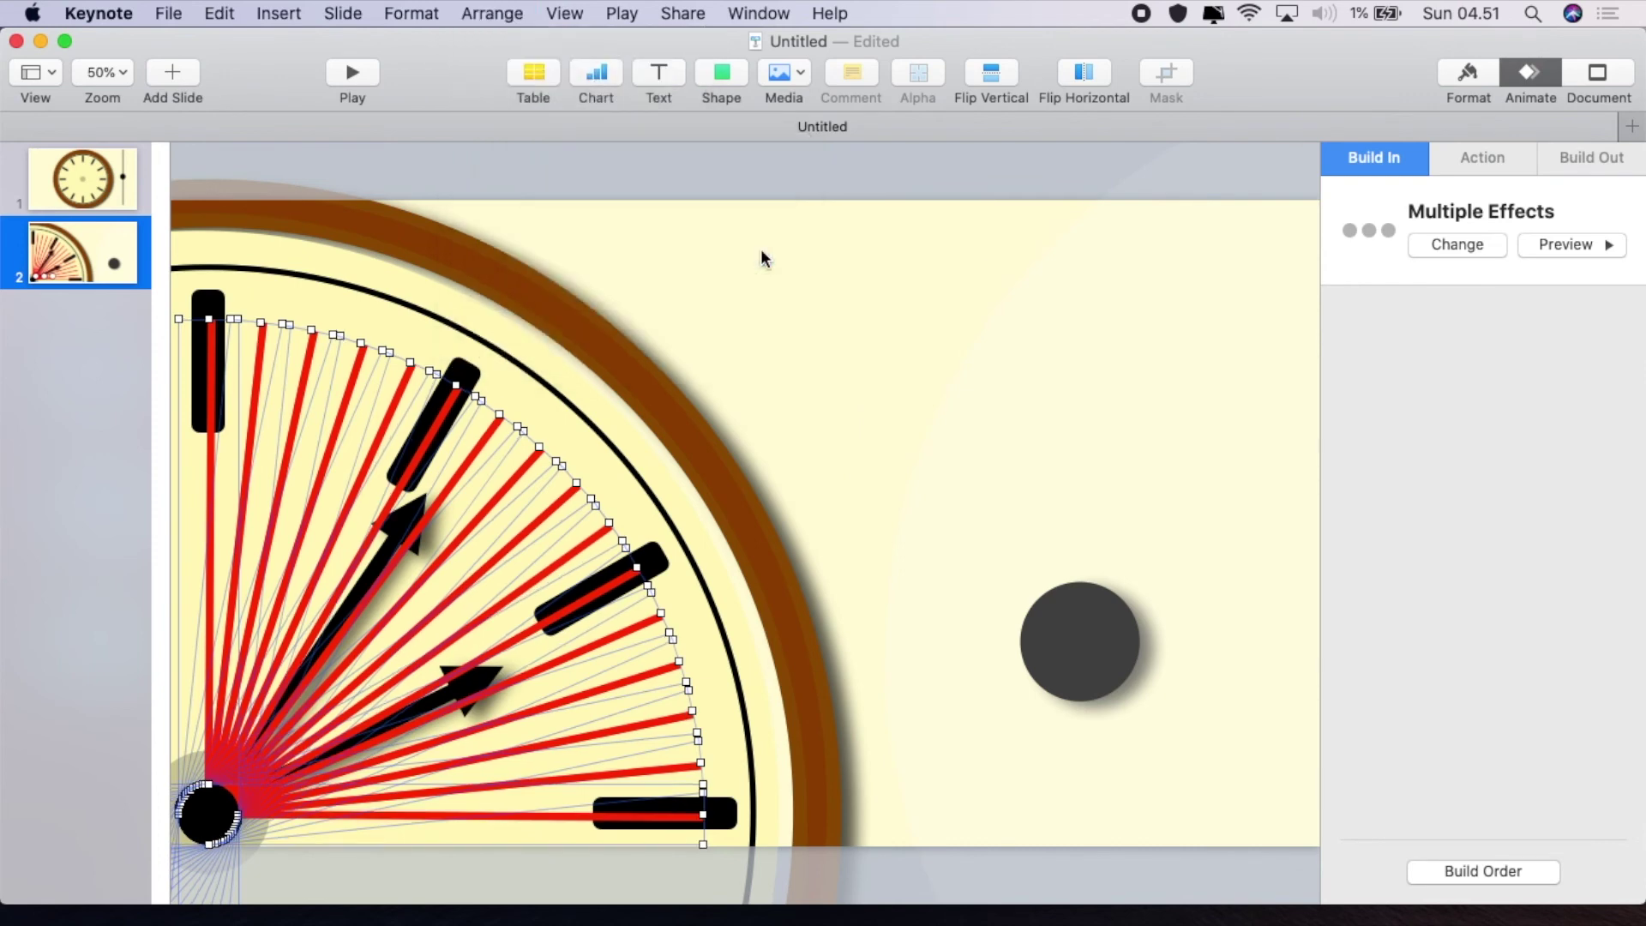
pyautogui.click(762, 264)
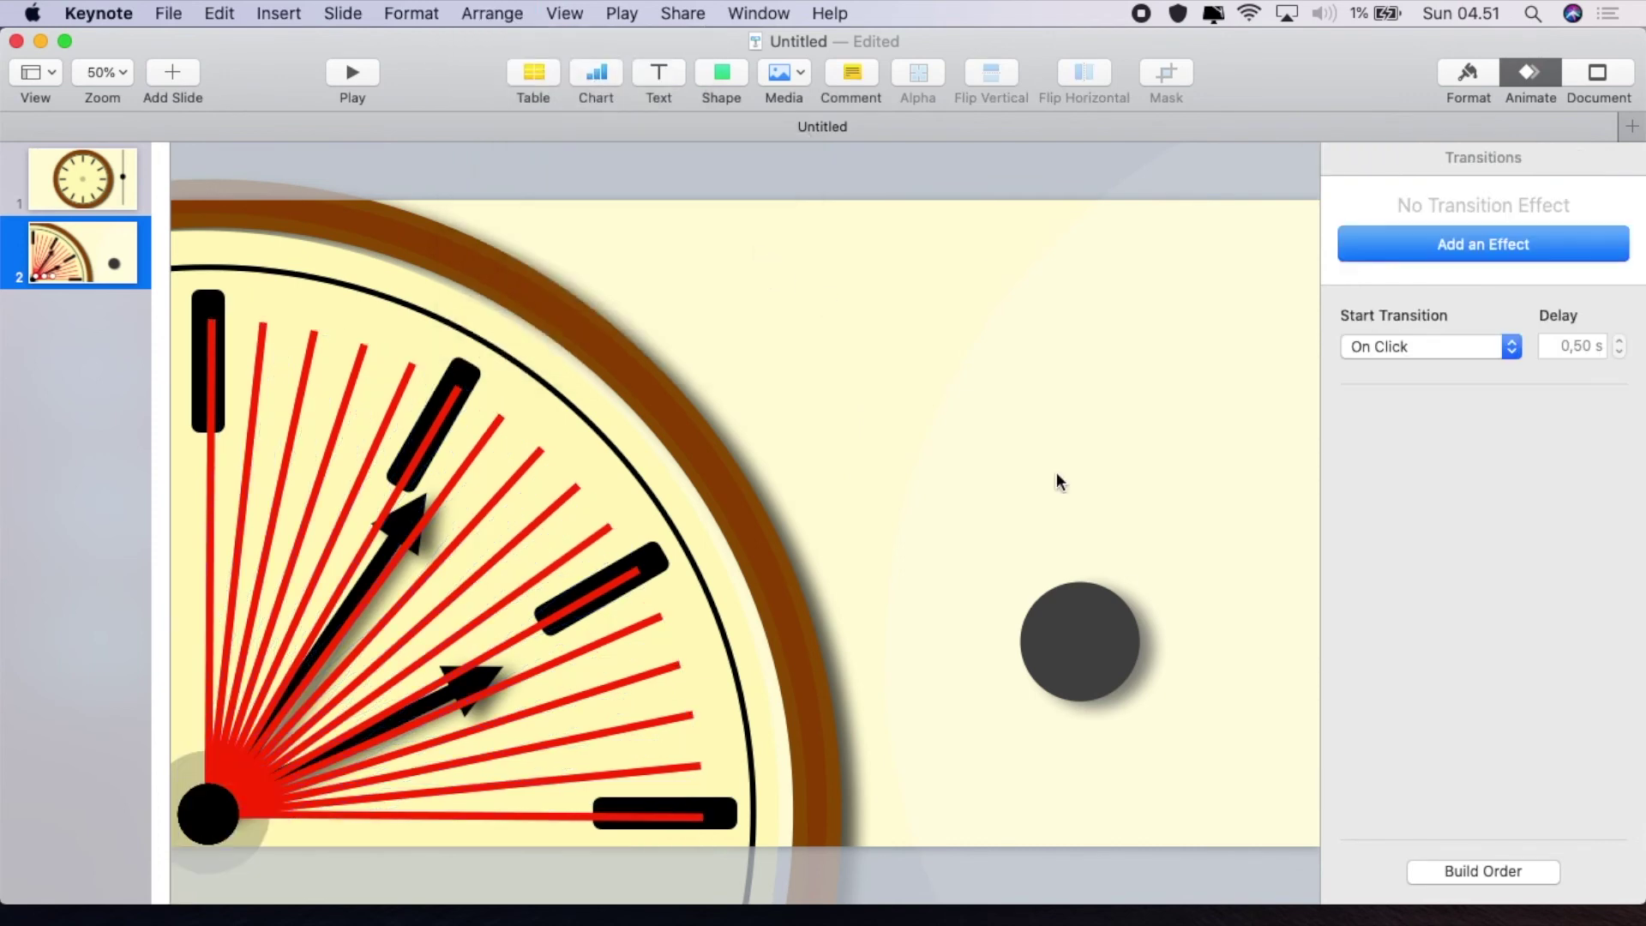
# Preview the slide's complete build sequence and put the dark hub circle back at the clock's centre
pyautogui.click(1451, 870)
pyautogui.click(1113, 535)
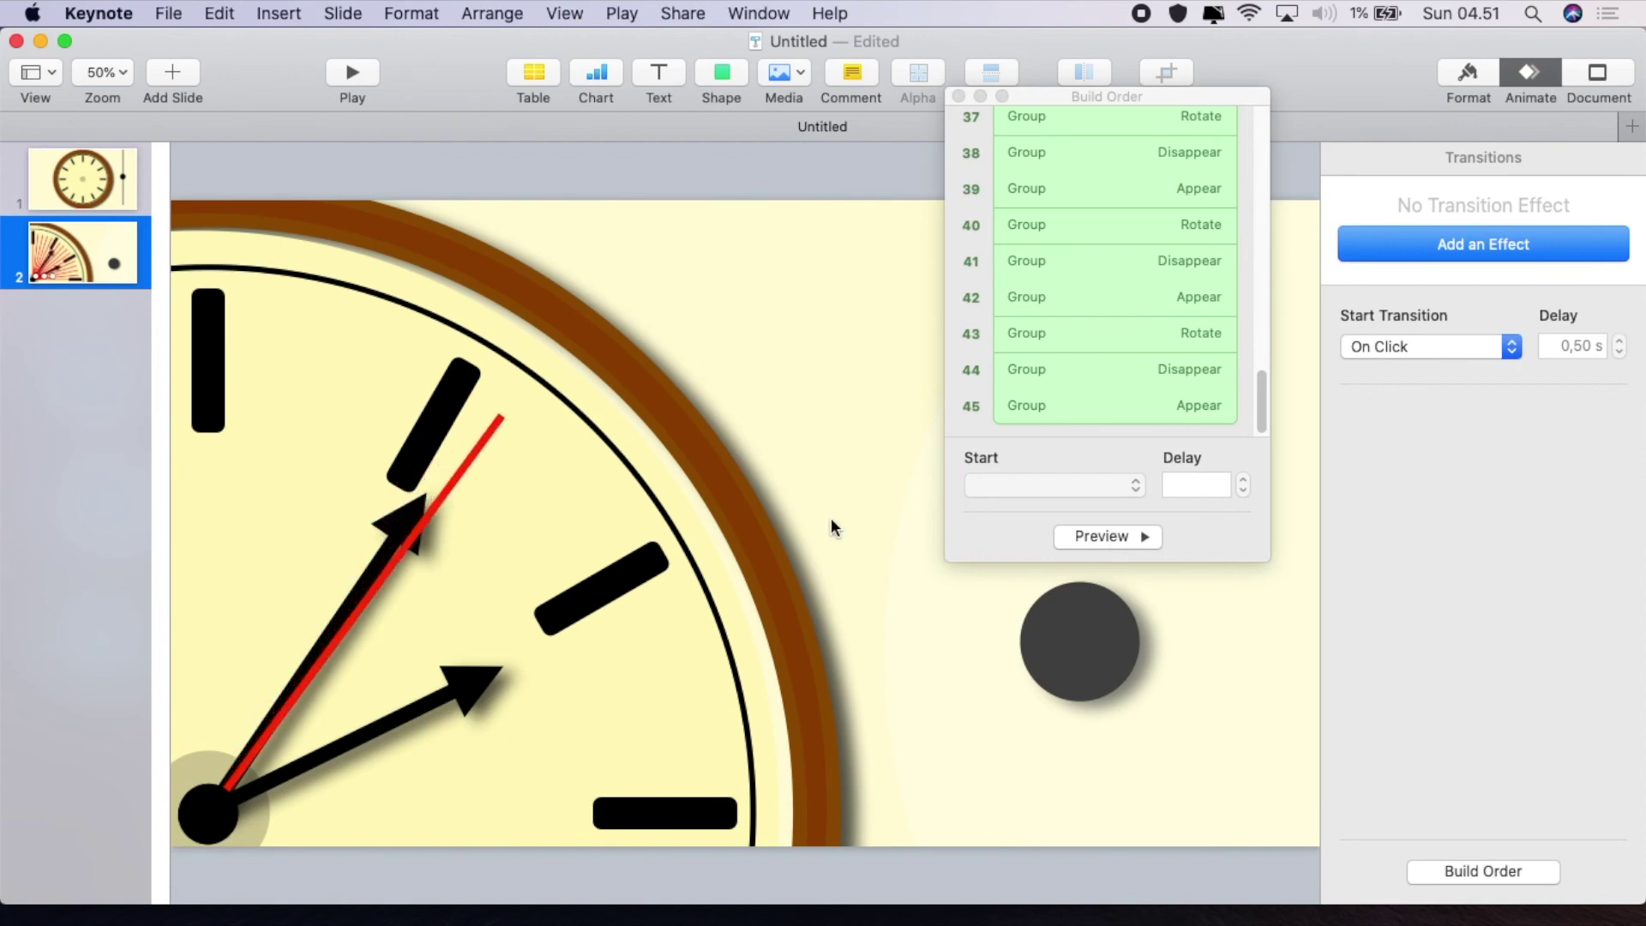
pyautogui.click(959, 95)
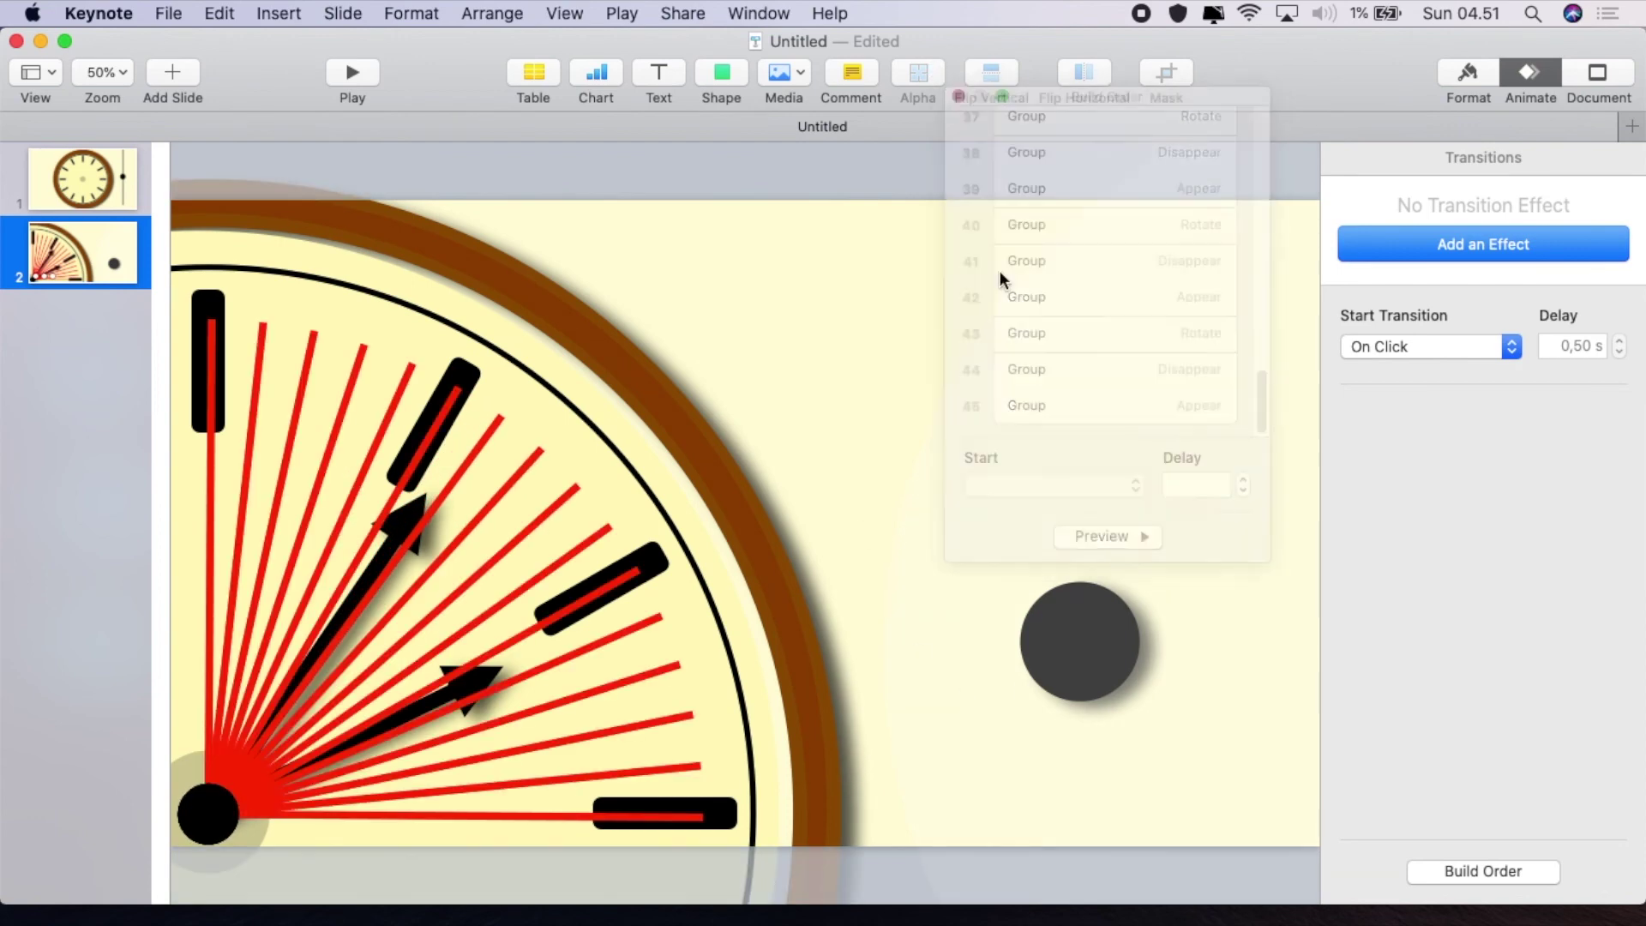
pyautogui.click(1086, 643)
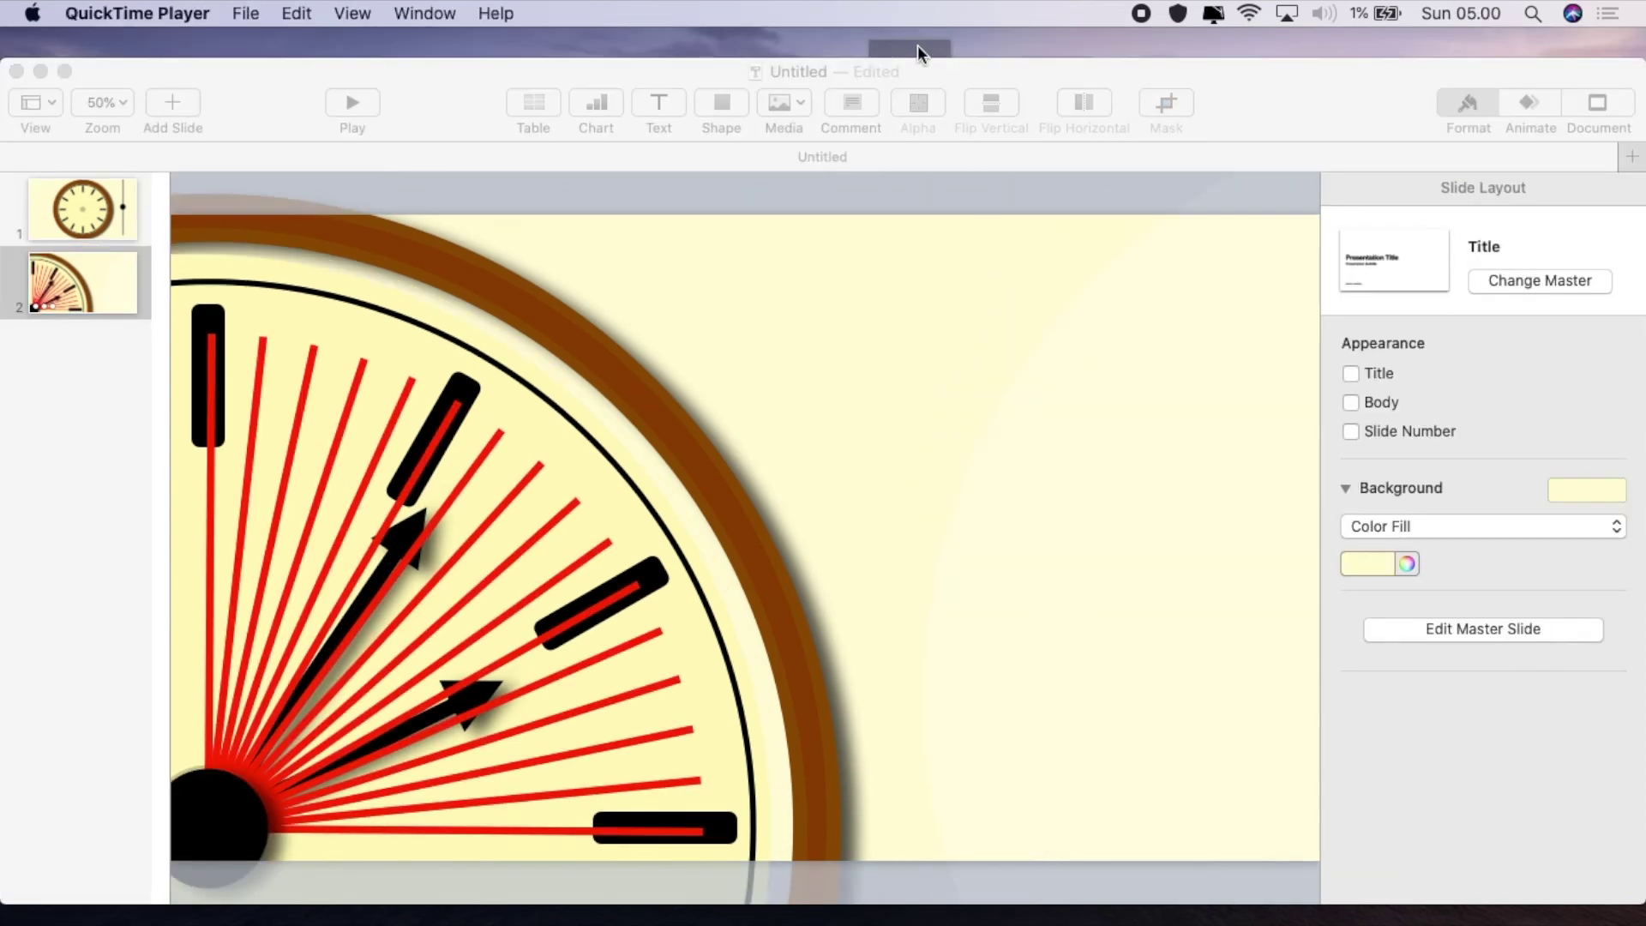
# Enlarge the pale yellow clock face circle until it meets the brown rim's inner edge
pyautogui.click(917, 59)
pyautogui.moveTo(917, 59); pyautogui.dragTo(917, 28)
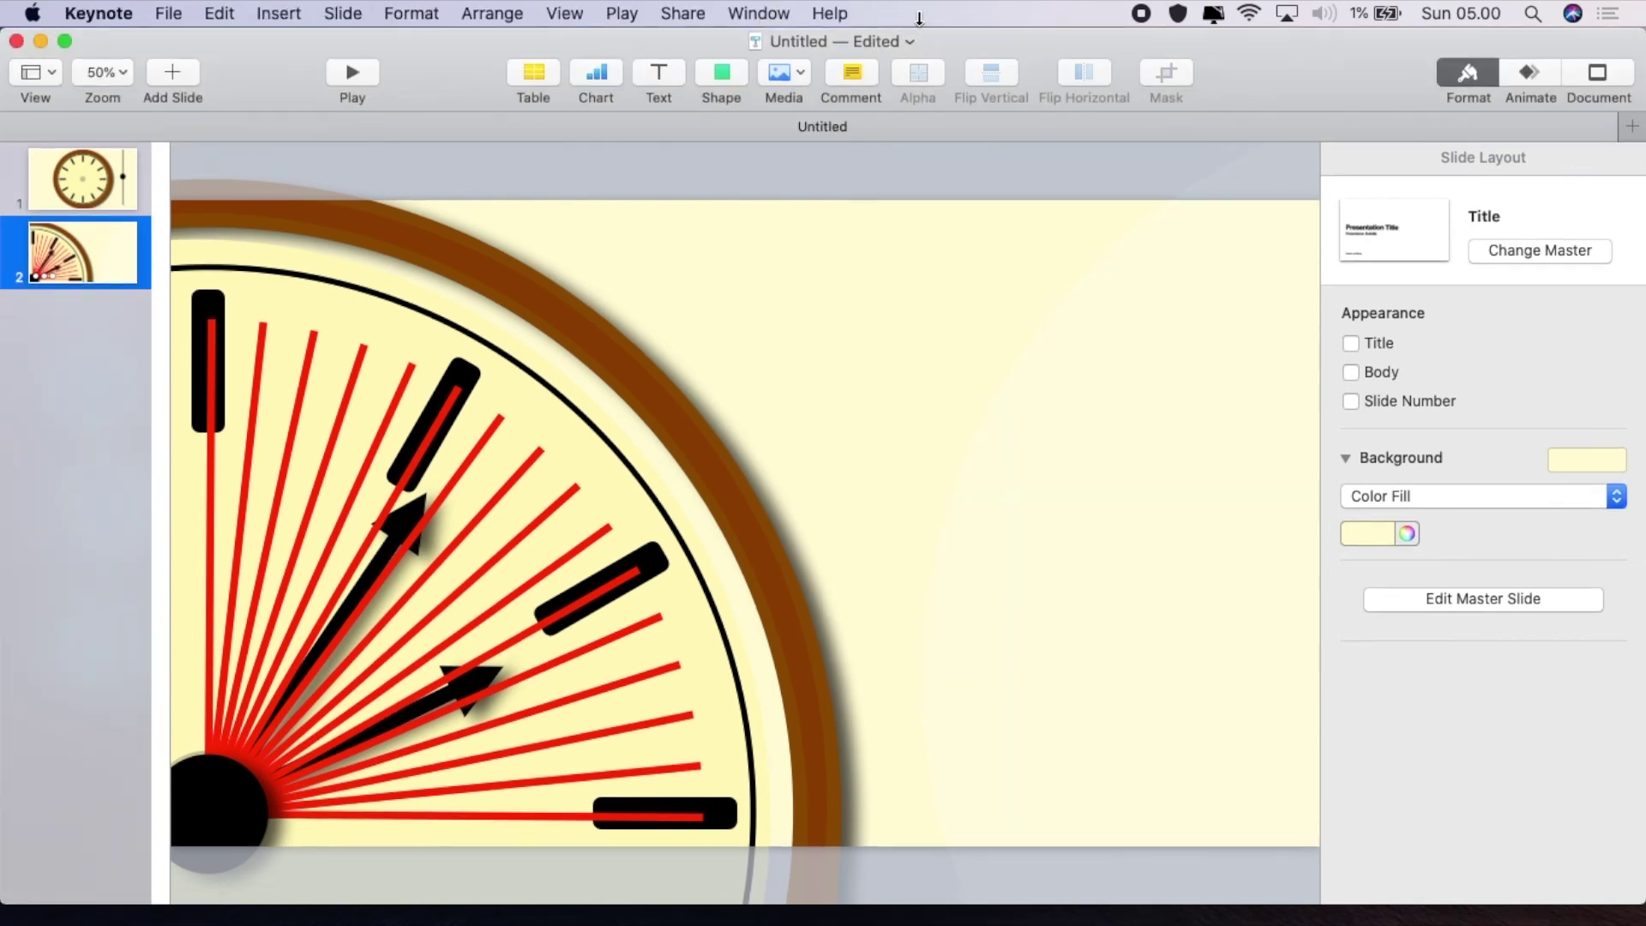
pyautogui.click(609, 425)
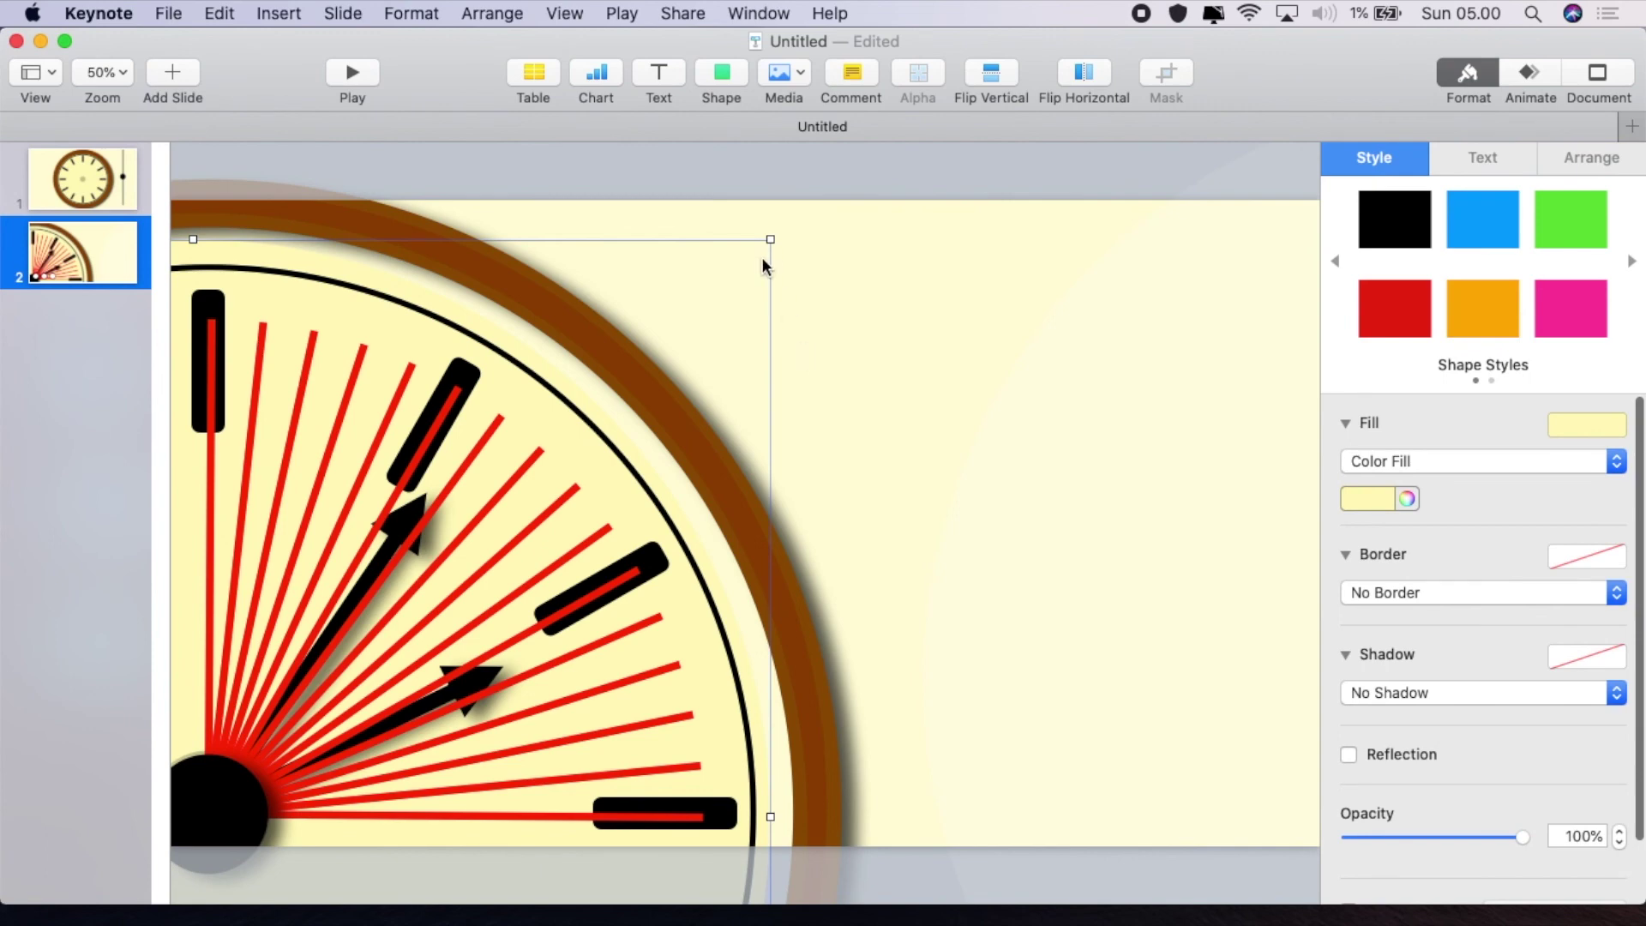
pyautogui.moveTo(771, 238); pyautogui.dragTo(791, 222)
# Set the black ring's border to 20 pt and enlarge the ring slightly towards the rim
pyautogui.click(627, 470)
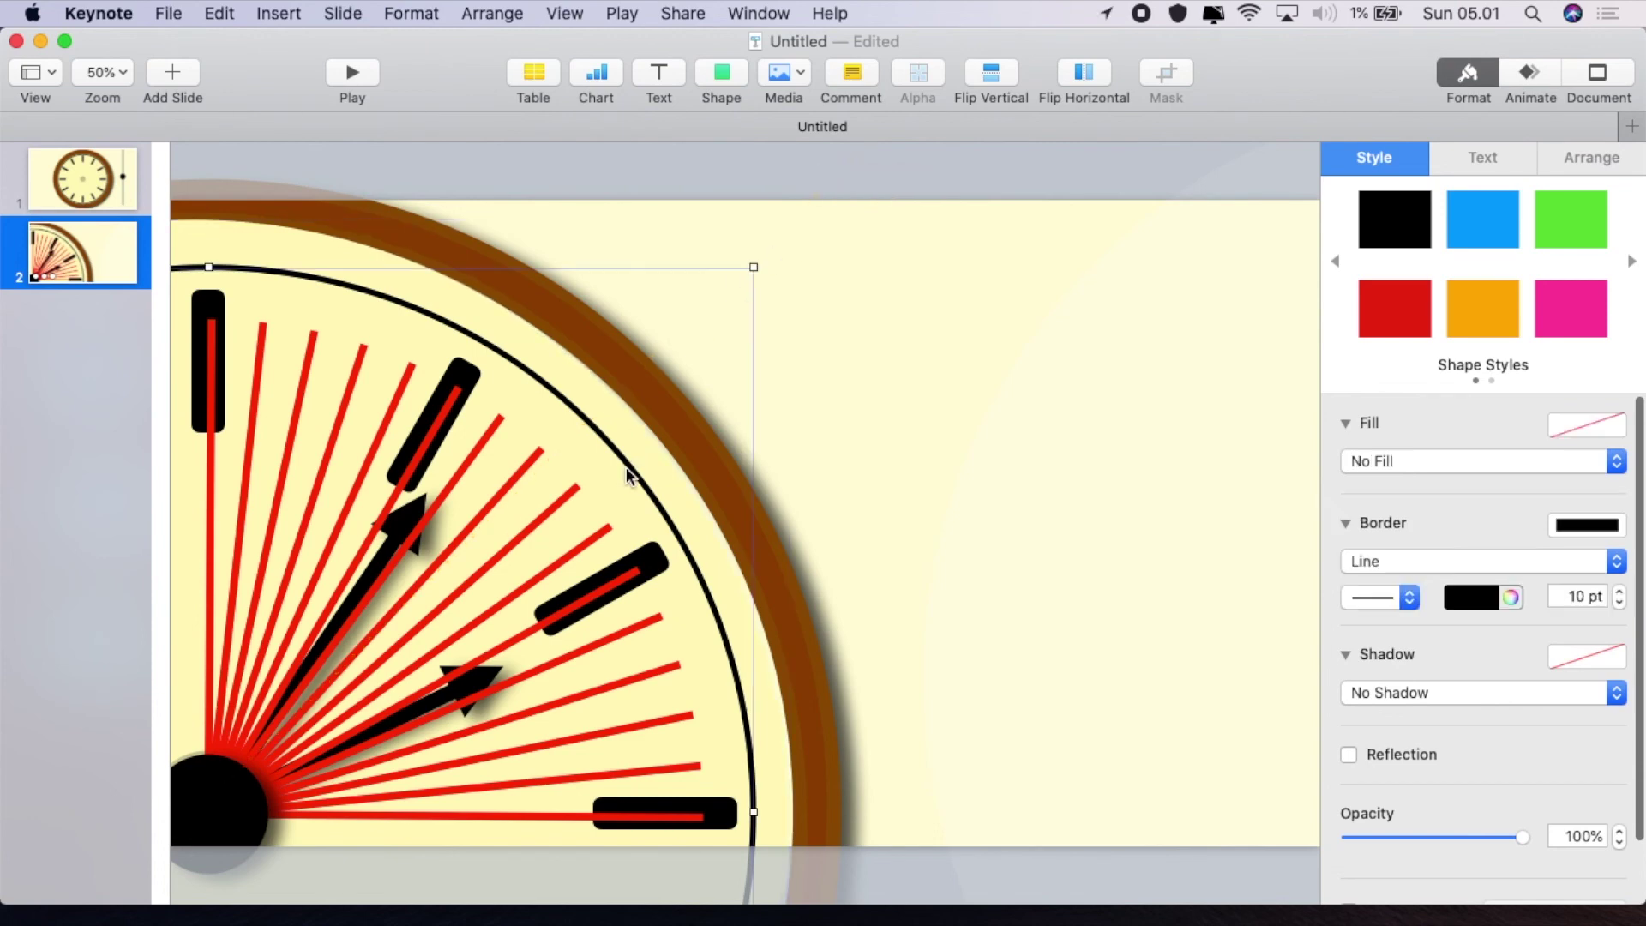
pyautogui.click(1618, 590)
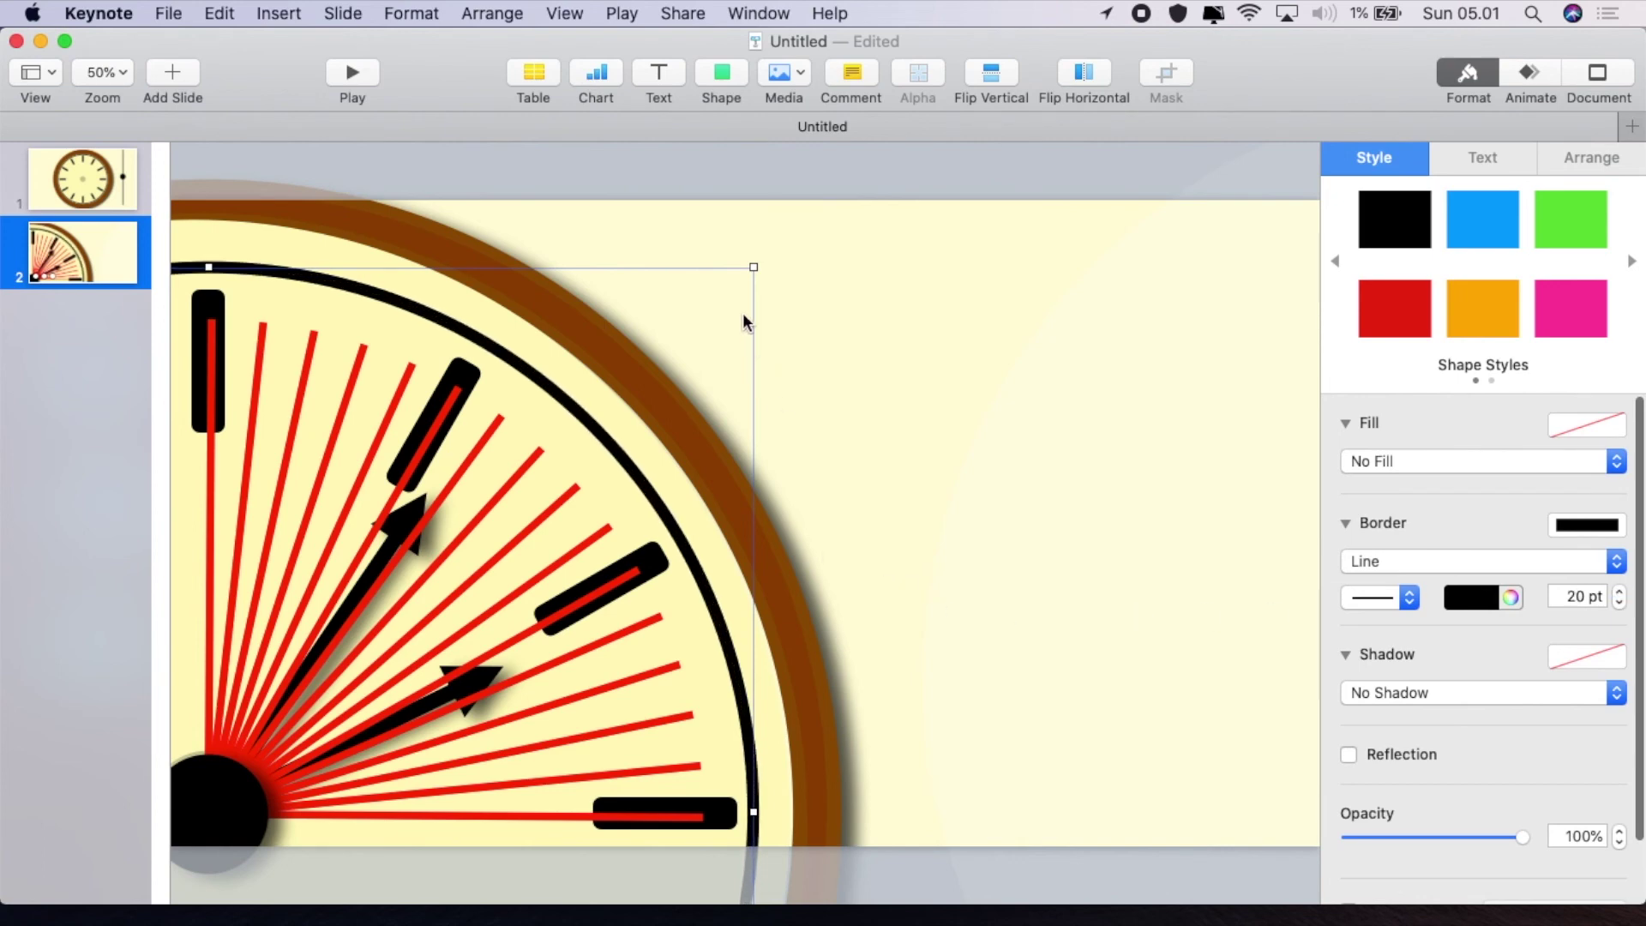
pyautogui.moveTo(754, 267); pyautogui.dragTo(763, 258)
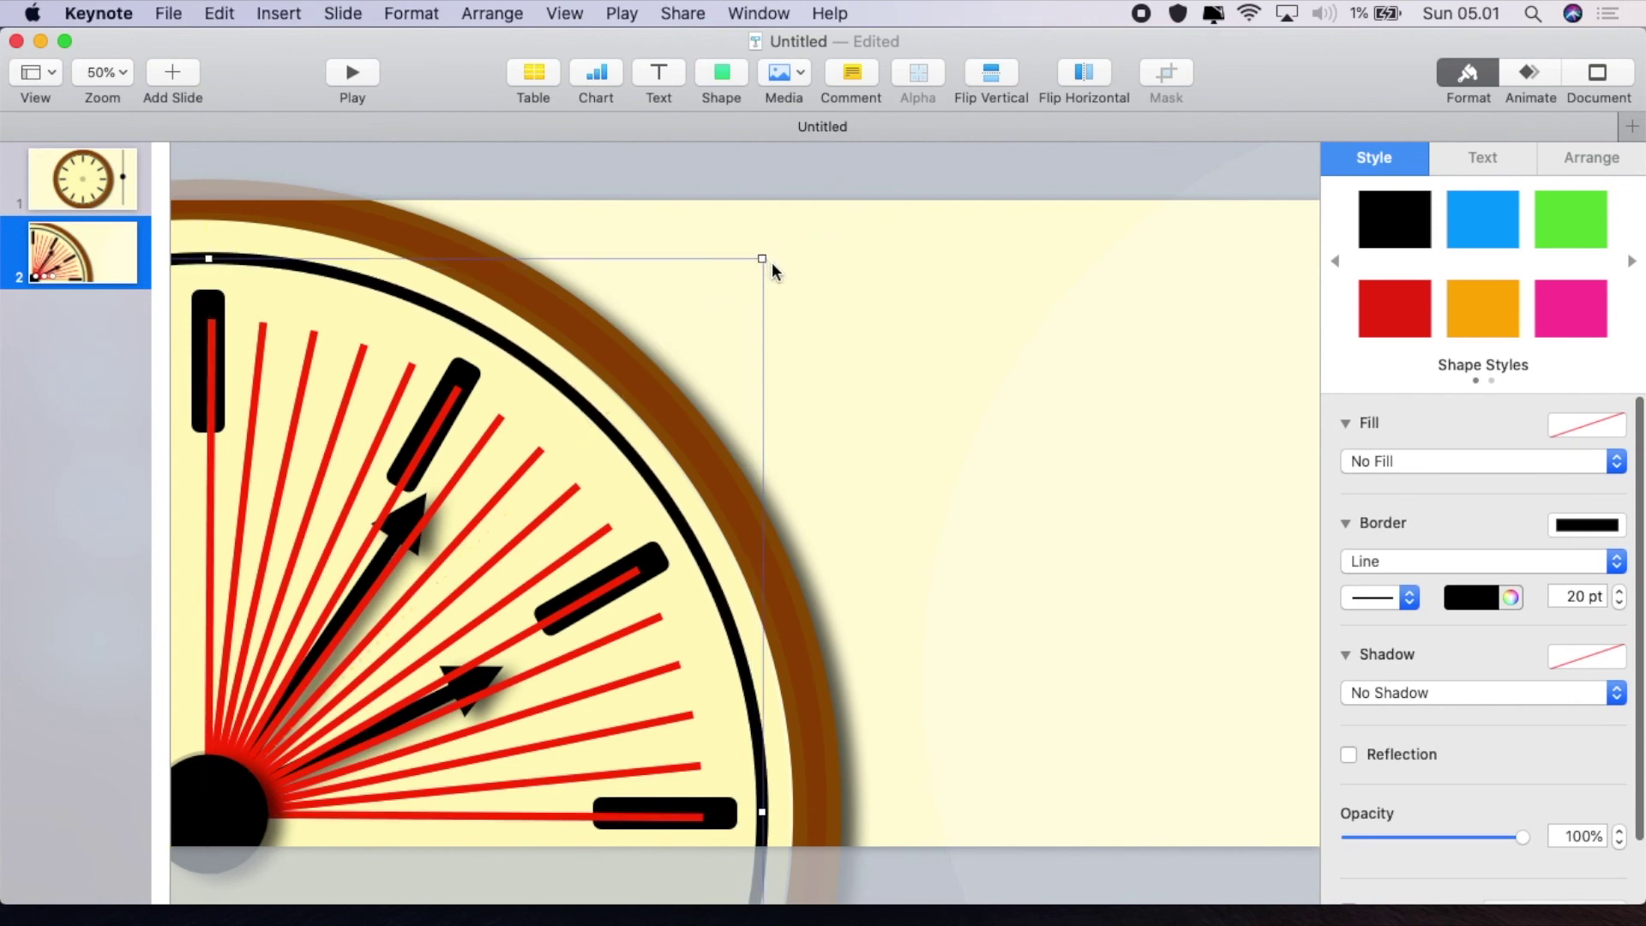
pyautogui.click(1162, 555)
pyautogui.moveTo(1175, 553); pyautogui.dragTo(45, 663)
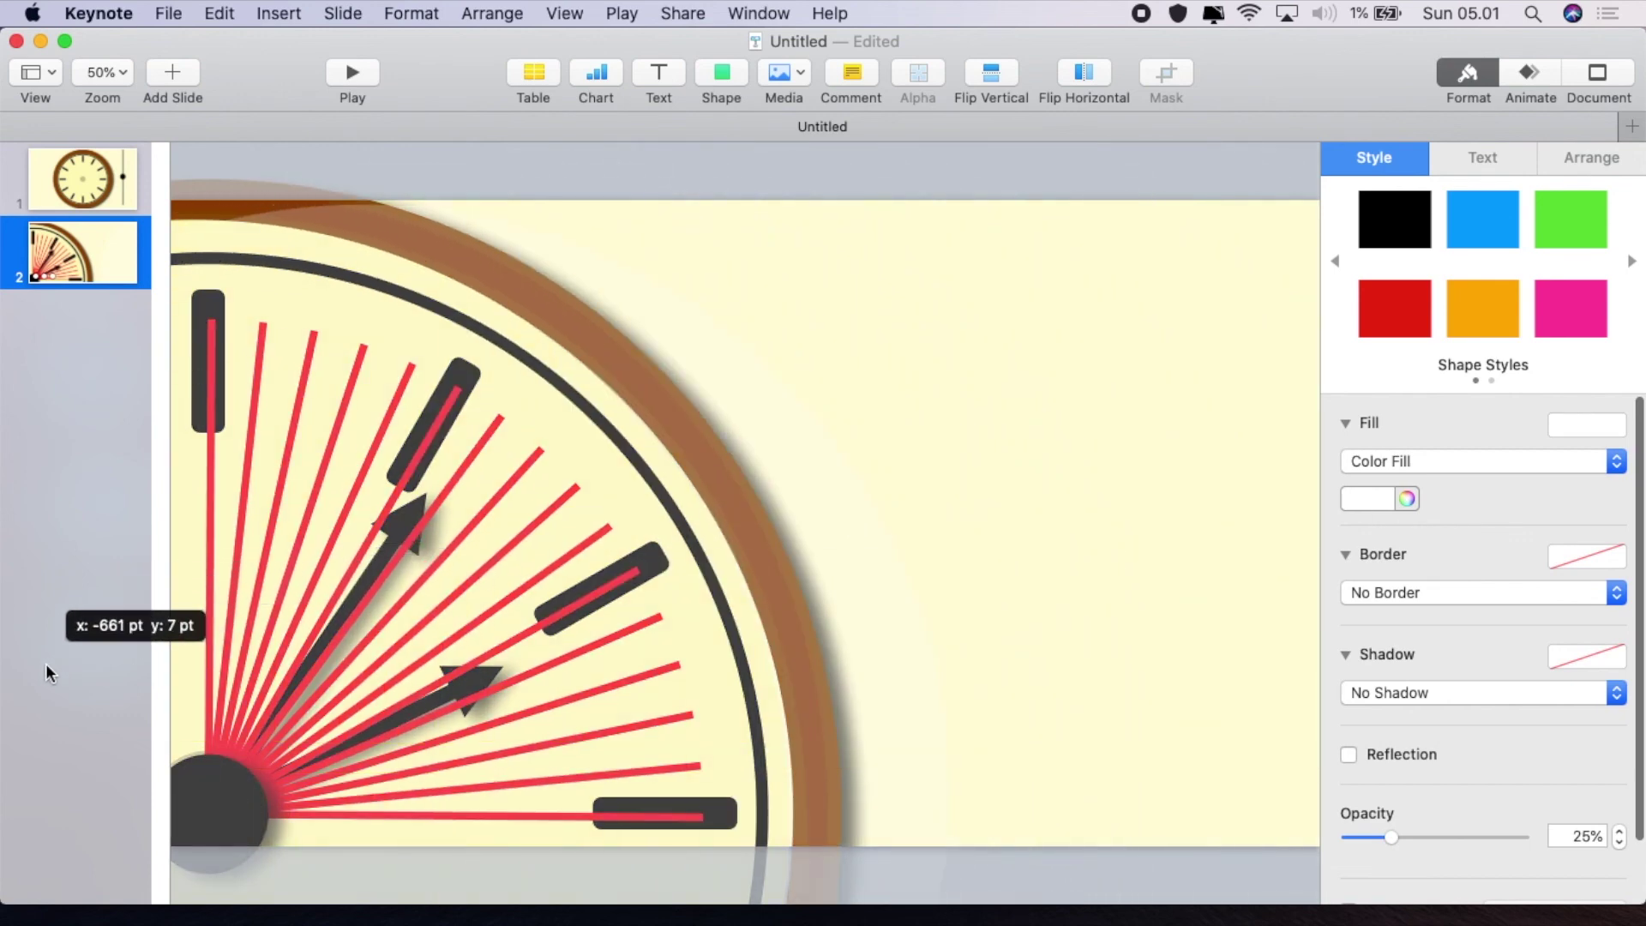
pyautogui.moveTo(911, 532); pyautogui.dragTo(693, 610)
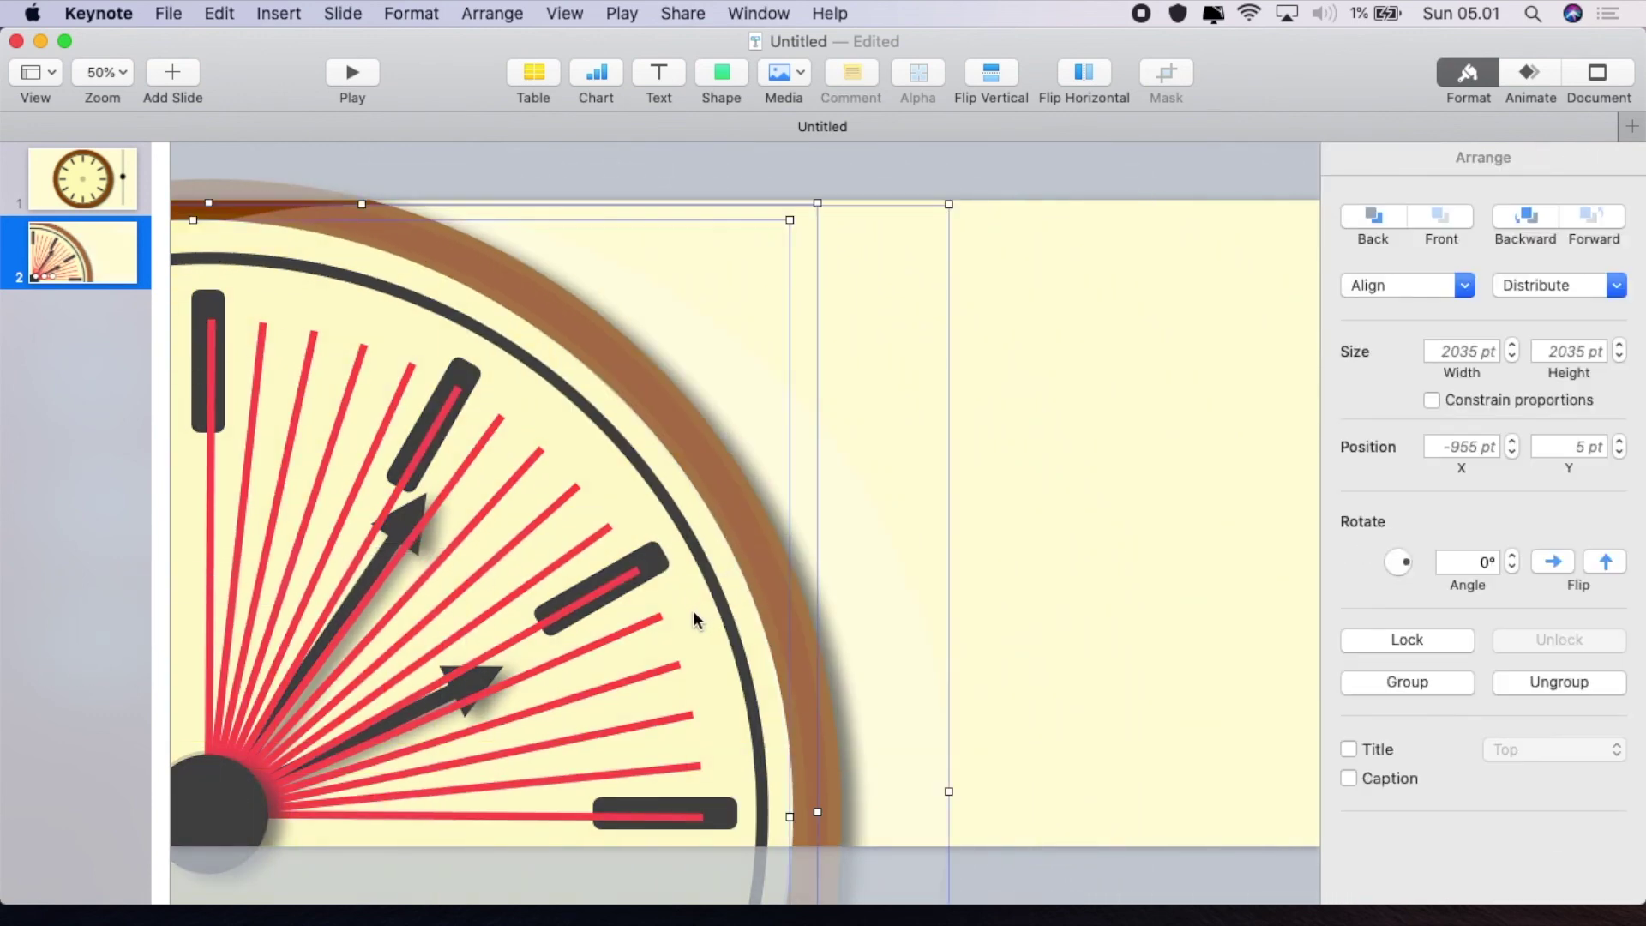
pyautogui.click(210, 13)
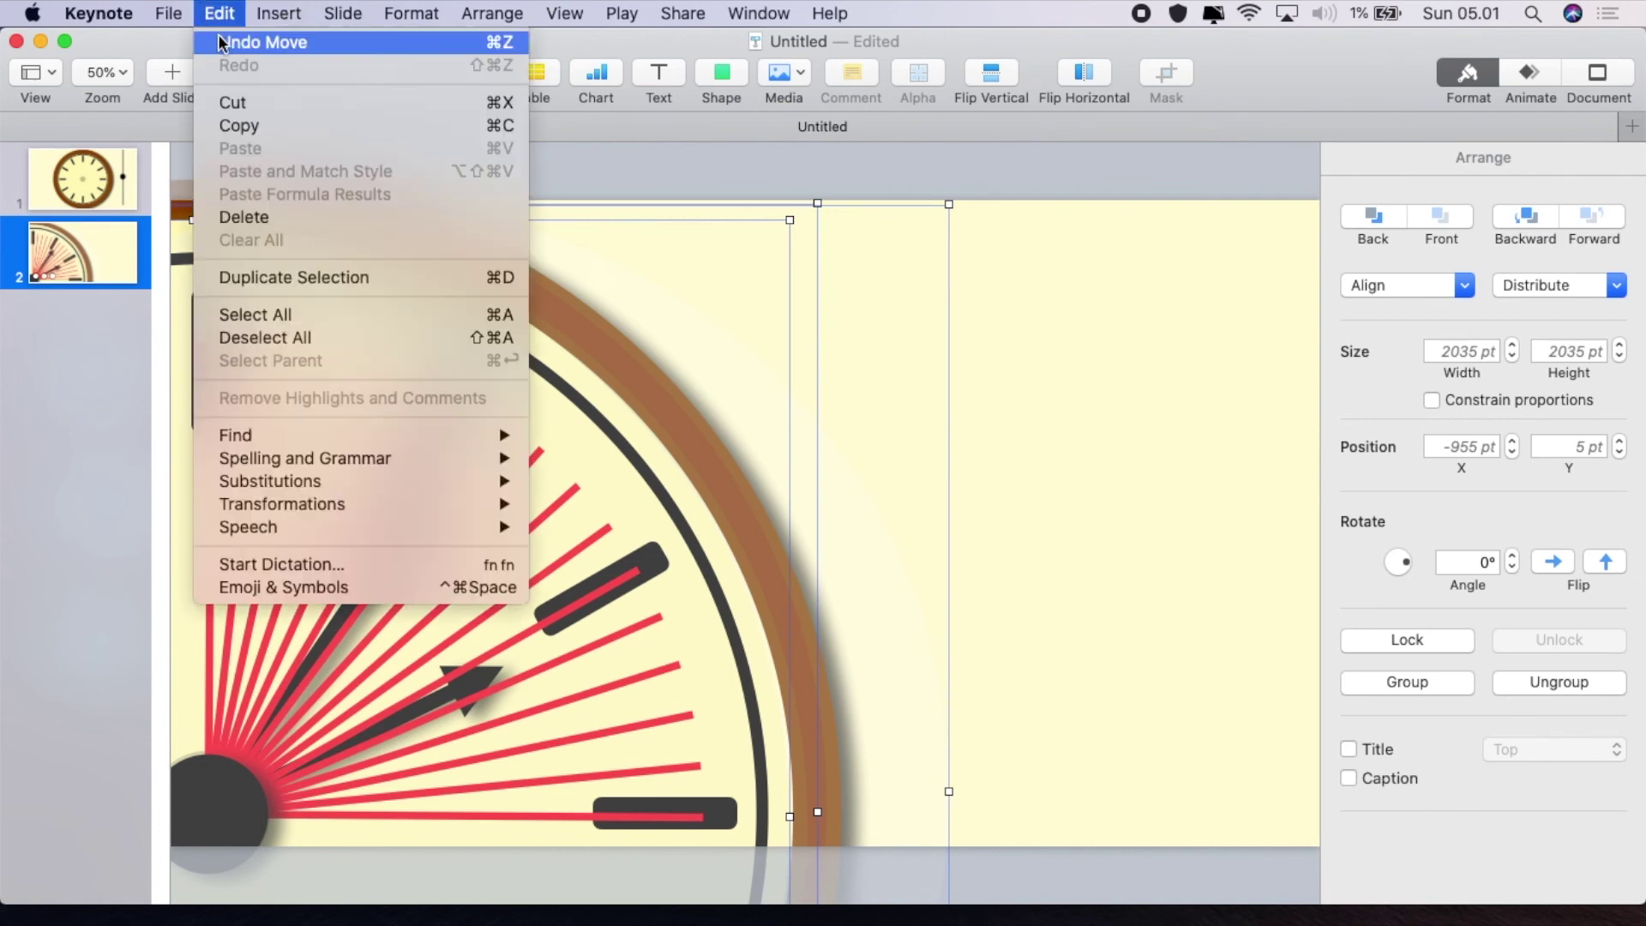
pyautogui.click(257, 42)
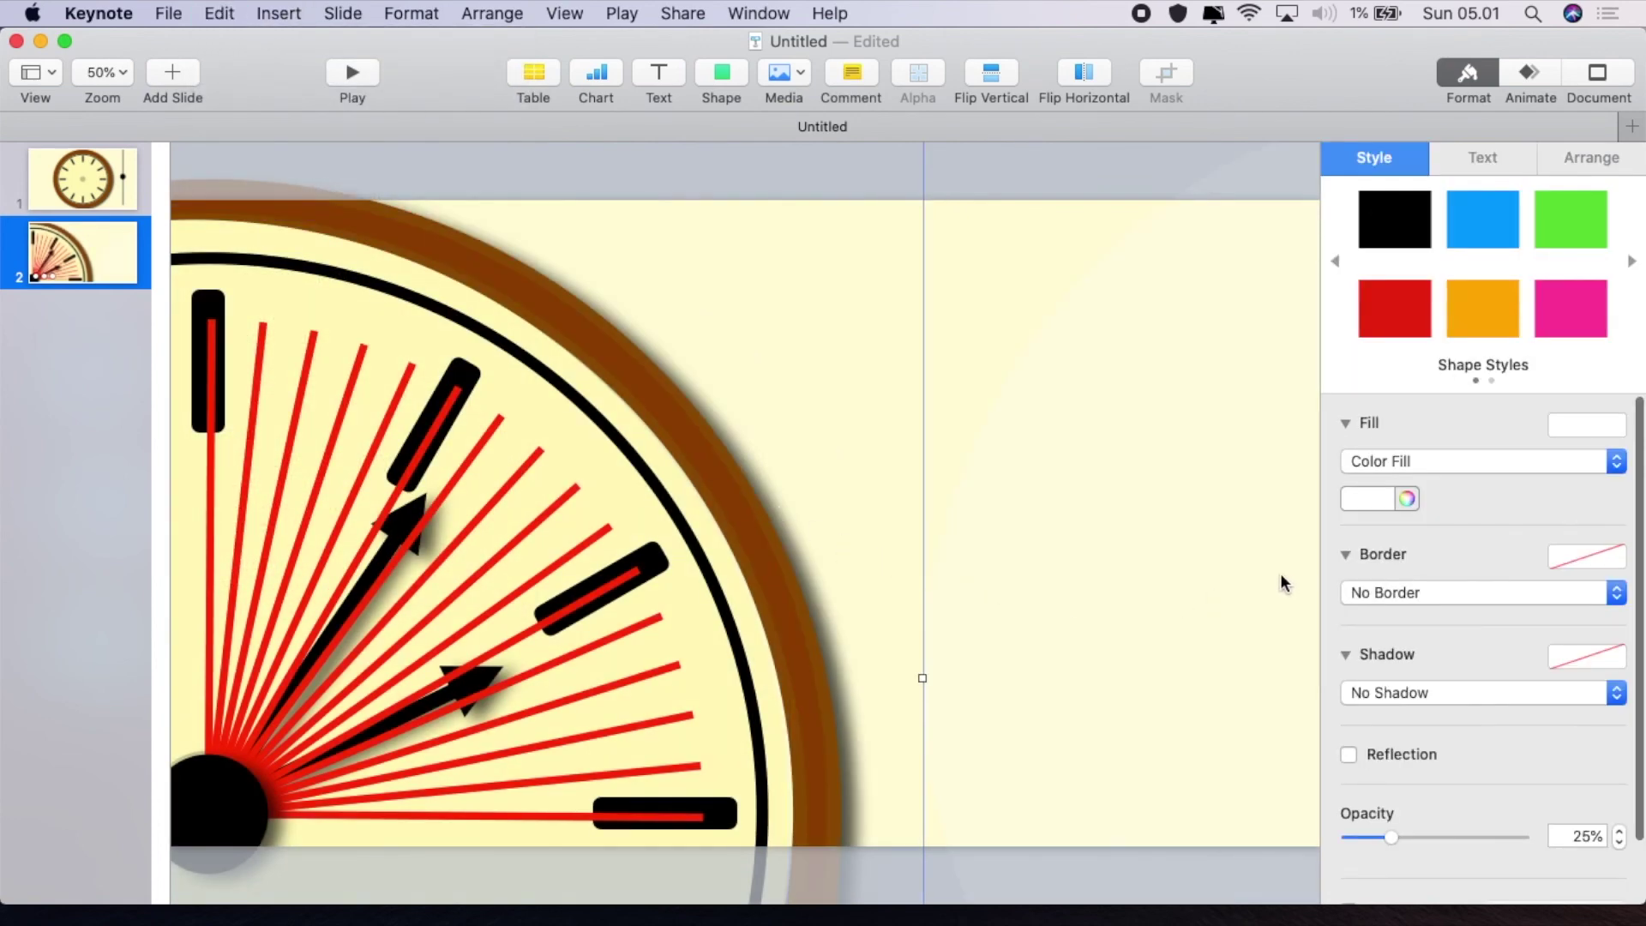
# Move the translucent white glass circle over the clock and fit it to the brown rim's inner edge
pyautogui.moveTo(1281, 576); pyautogui.dragTo(220, 614)
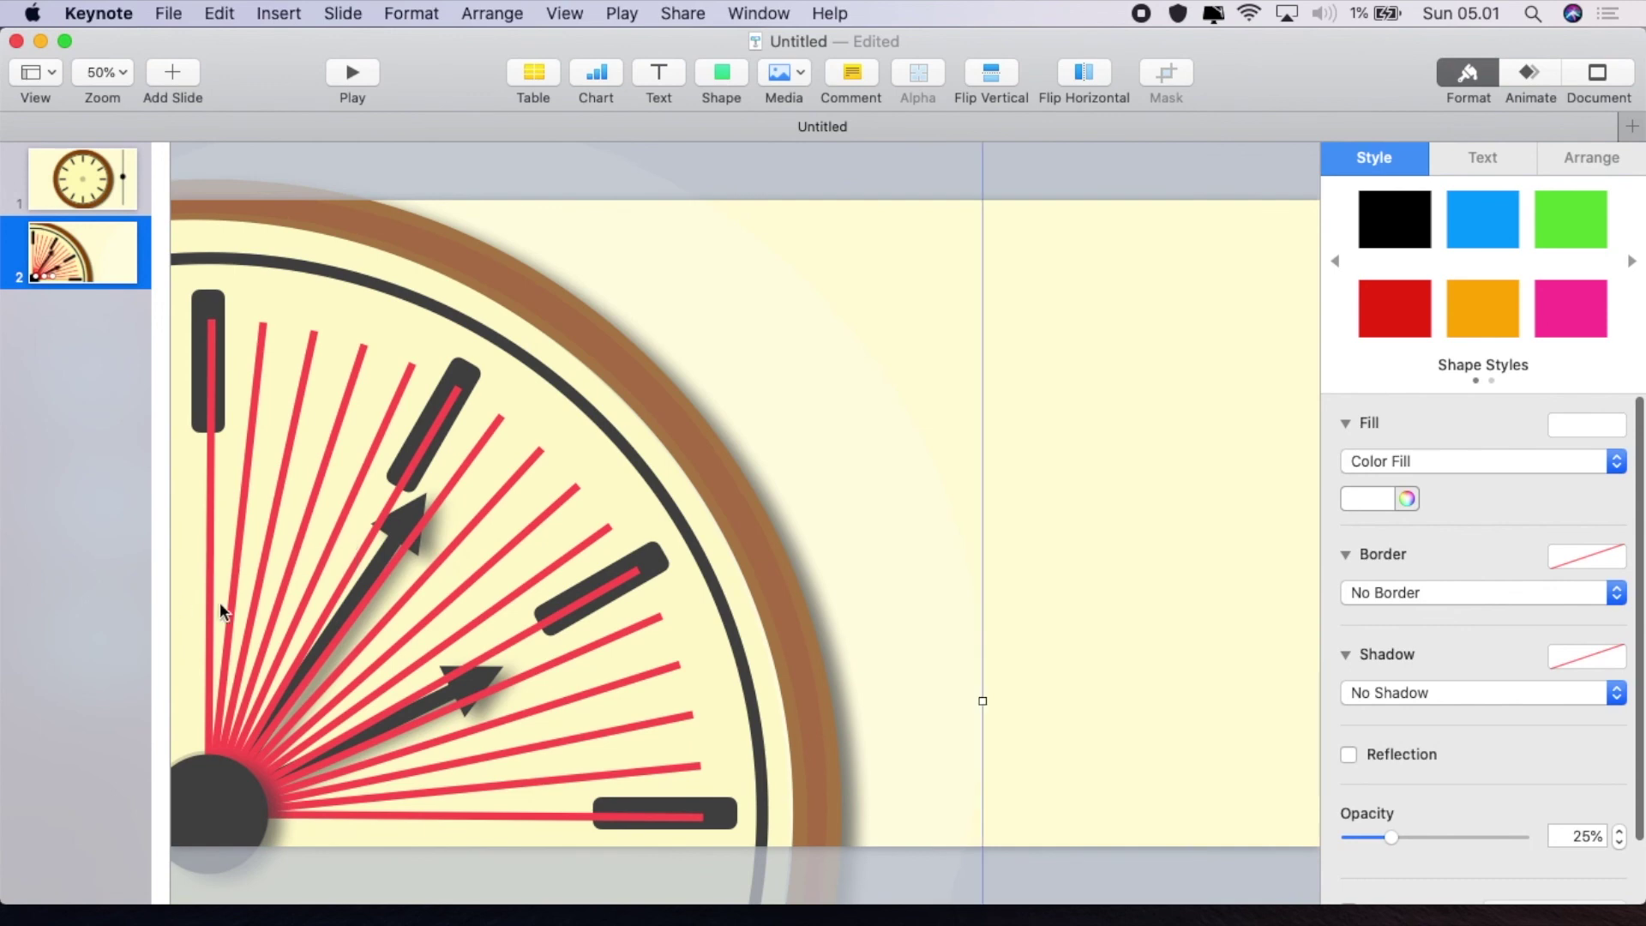
pyautogui.moveTo(852, 558); pyautogui.dragTo(733, 653)
pyautogui.click(983, 497)
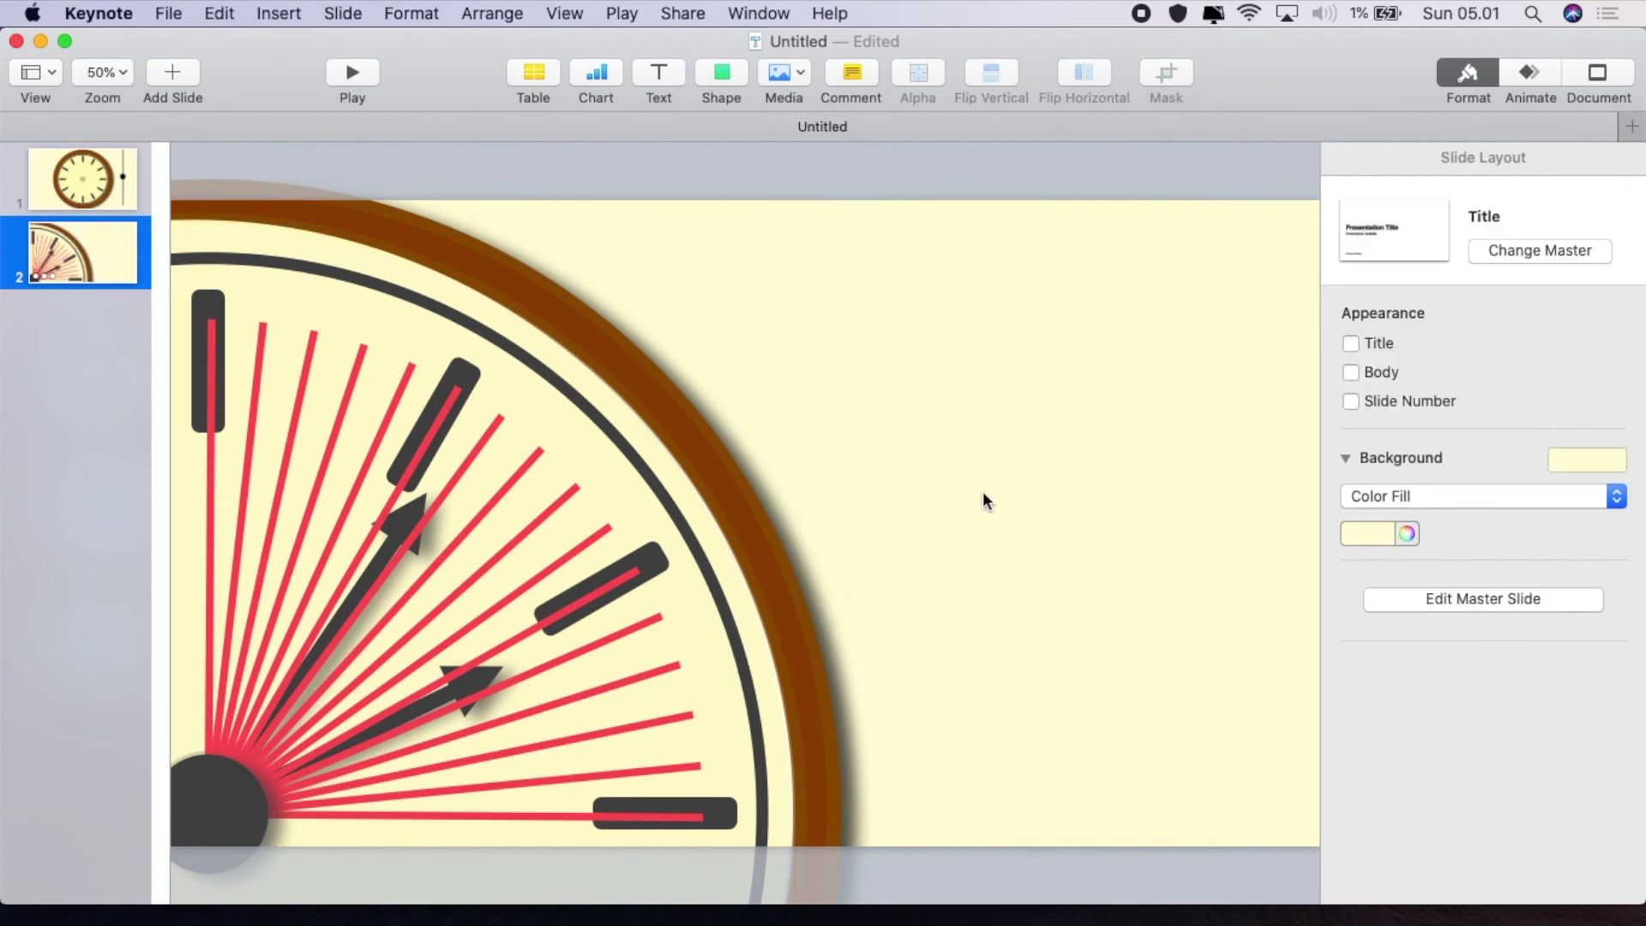
# Preview the slide's complete build order with the glass cover in place
pyautogui.click(1504, 73)
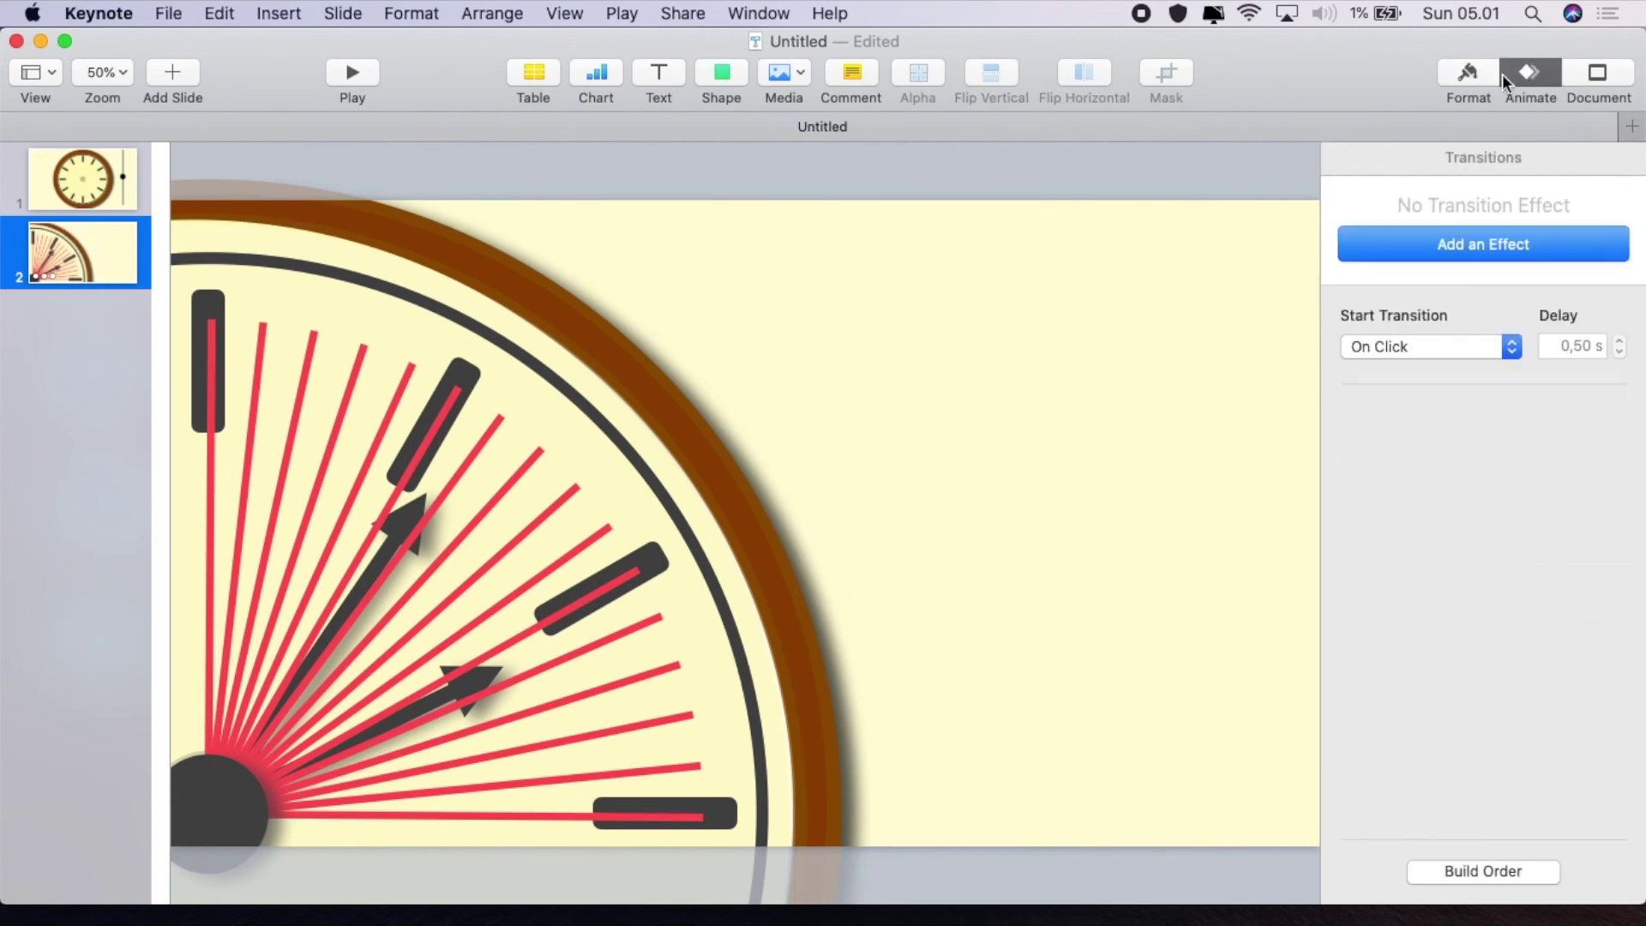
pyautogui.click(1485, 869)
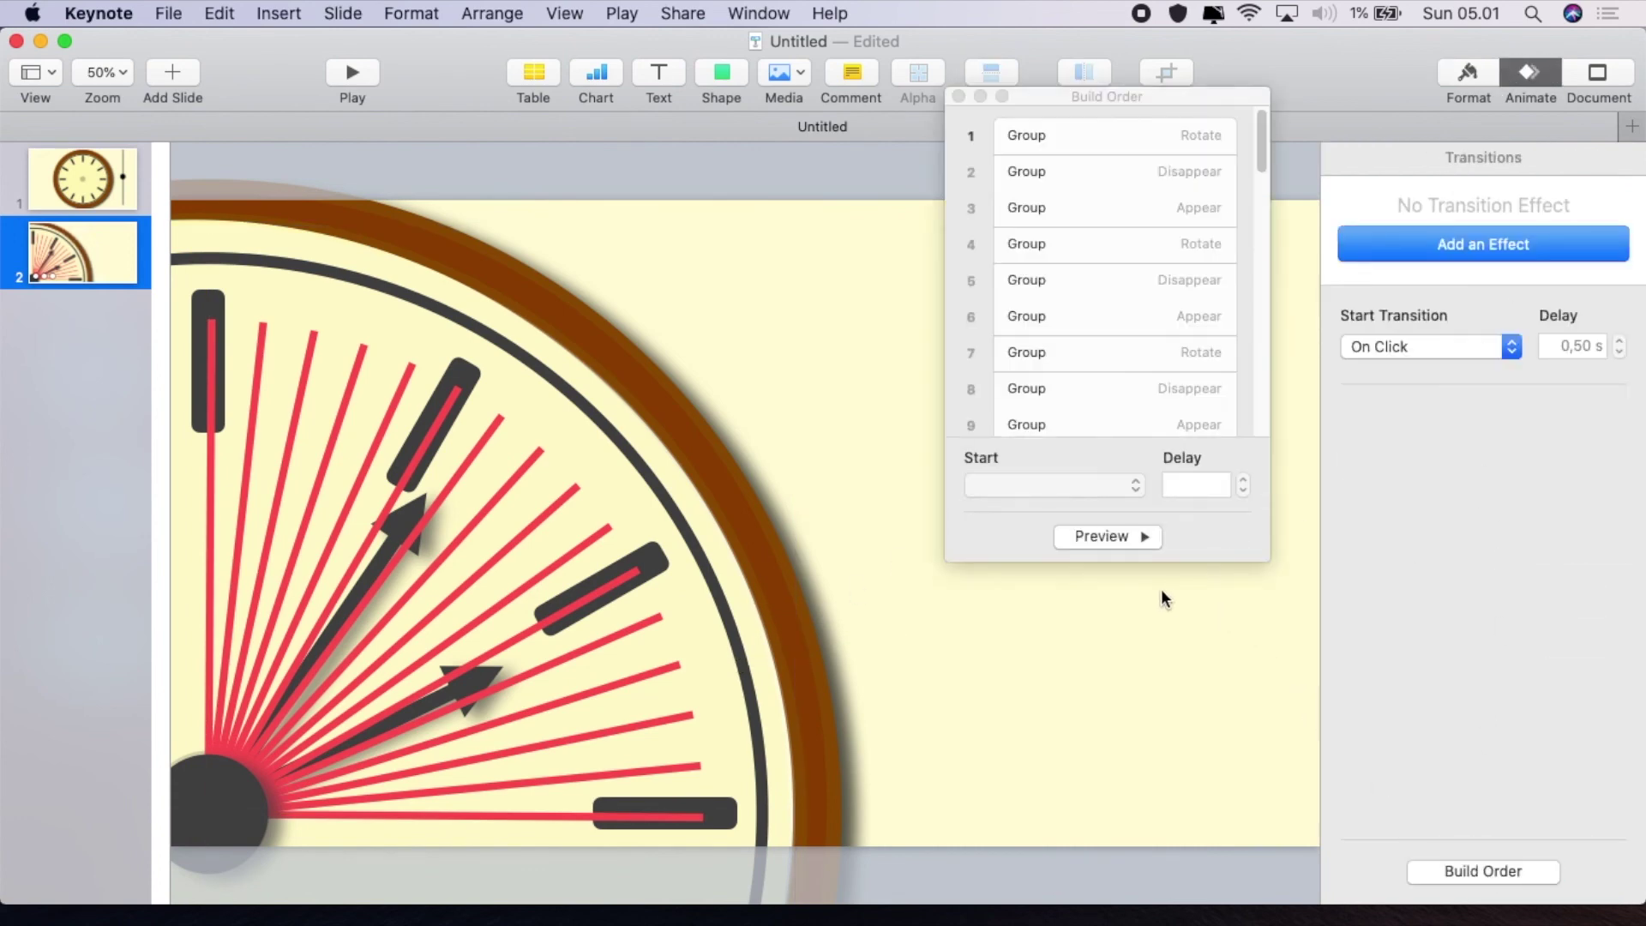
pyautogui.click(1107, 537)
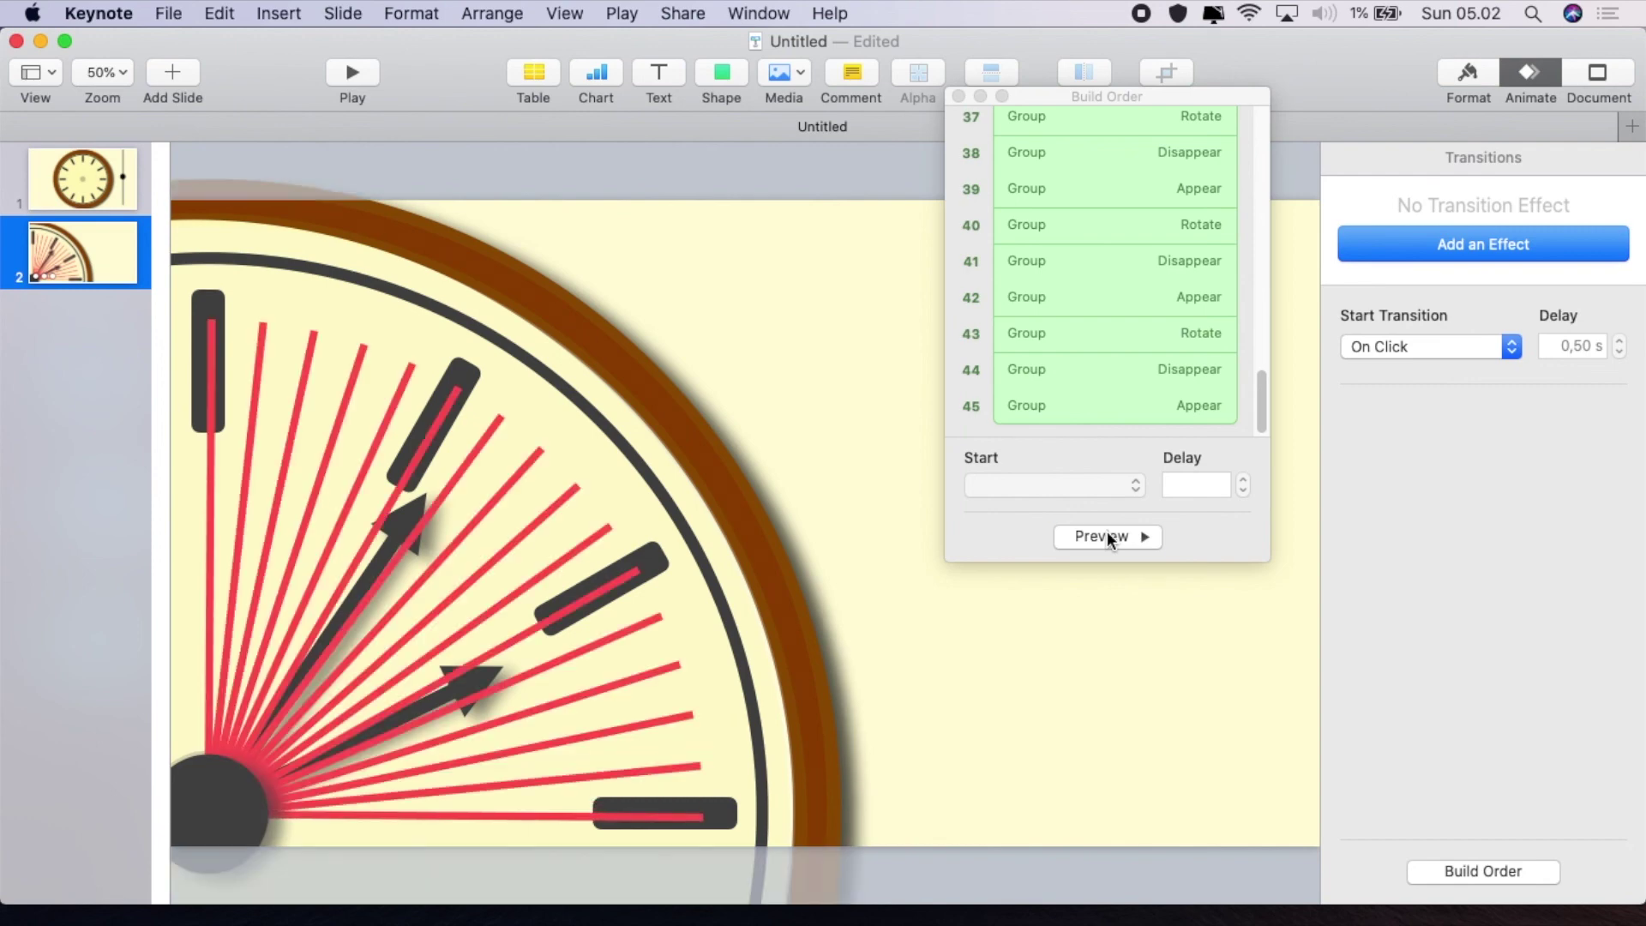
pyautogui.click(957, 96)
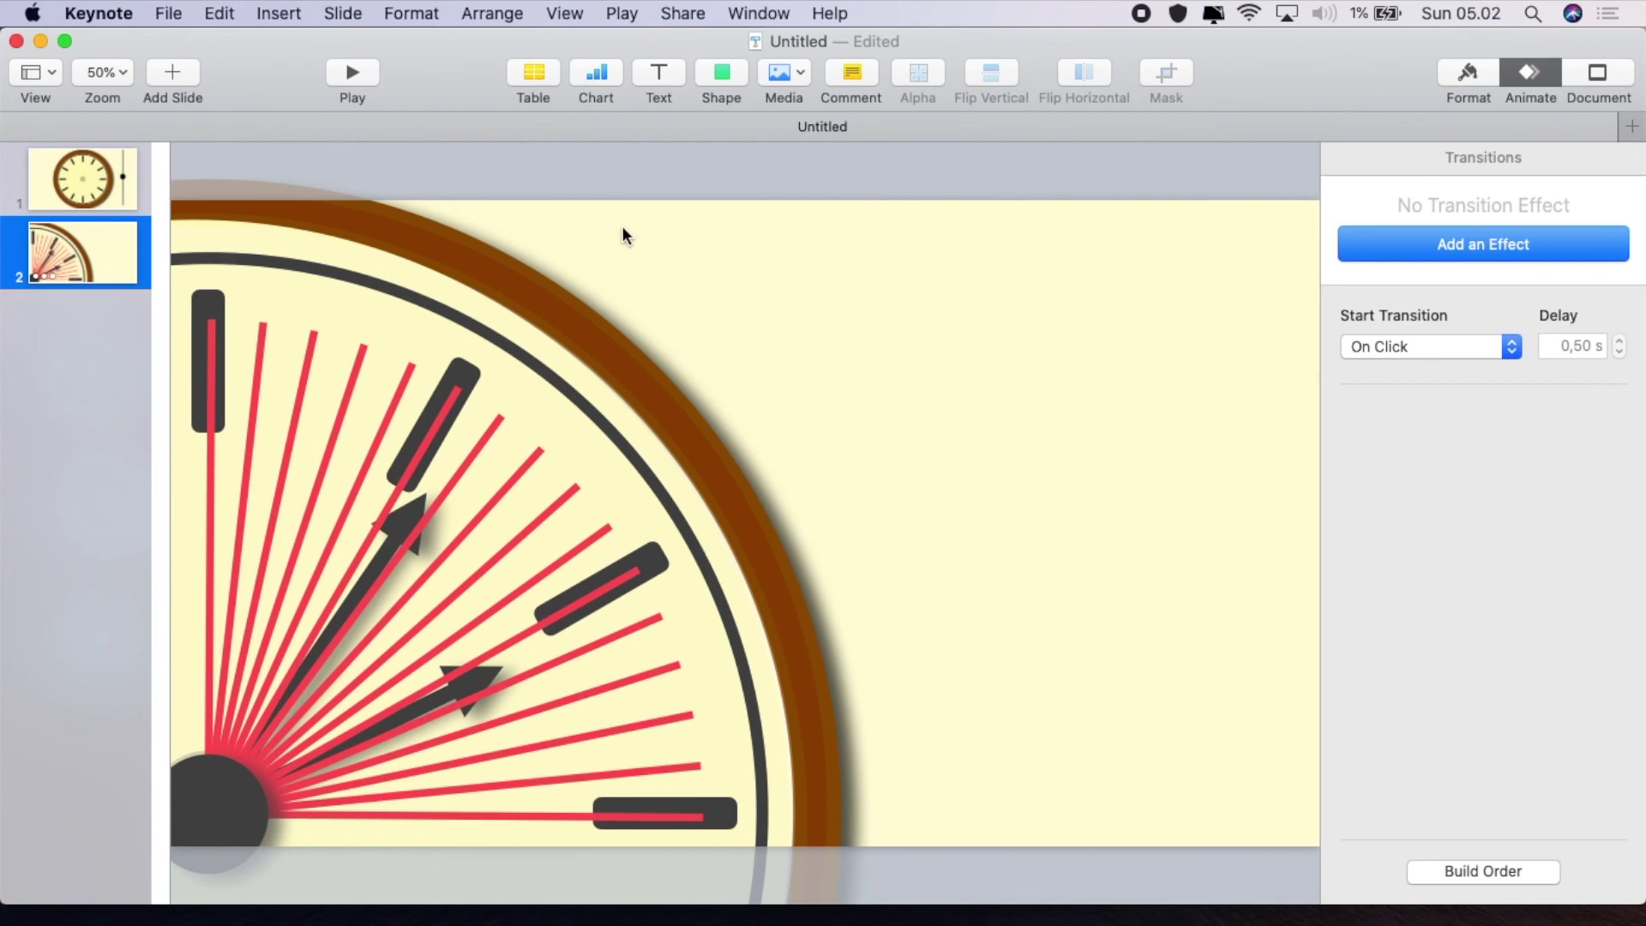
# Set up a movie export of the presentation limited to slides 2 to 2
pyautogui.click(165, 14)
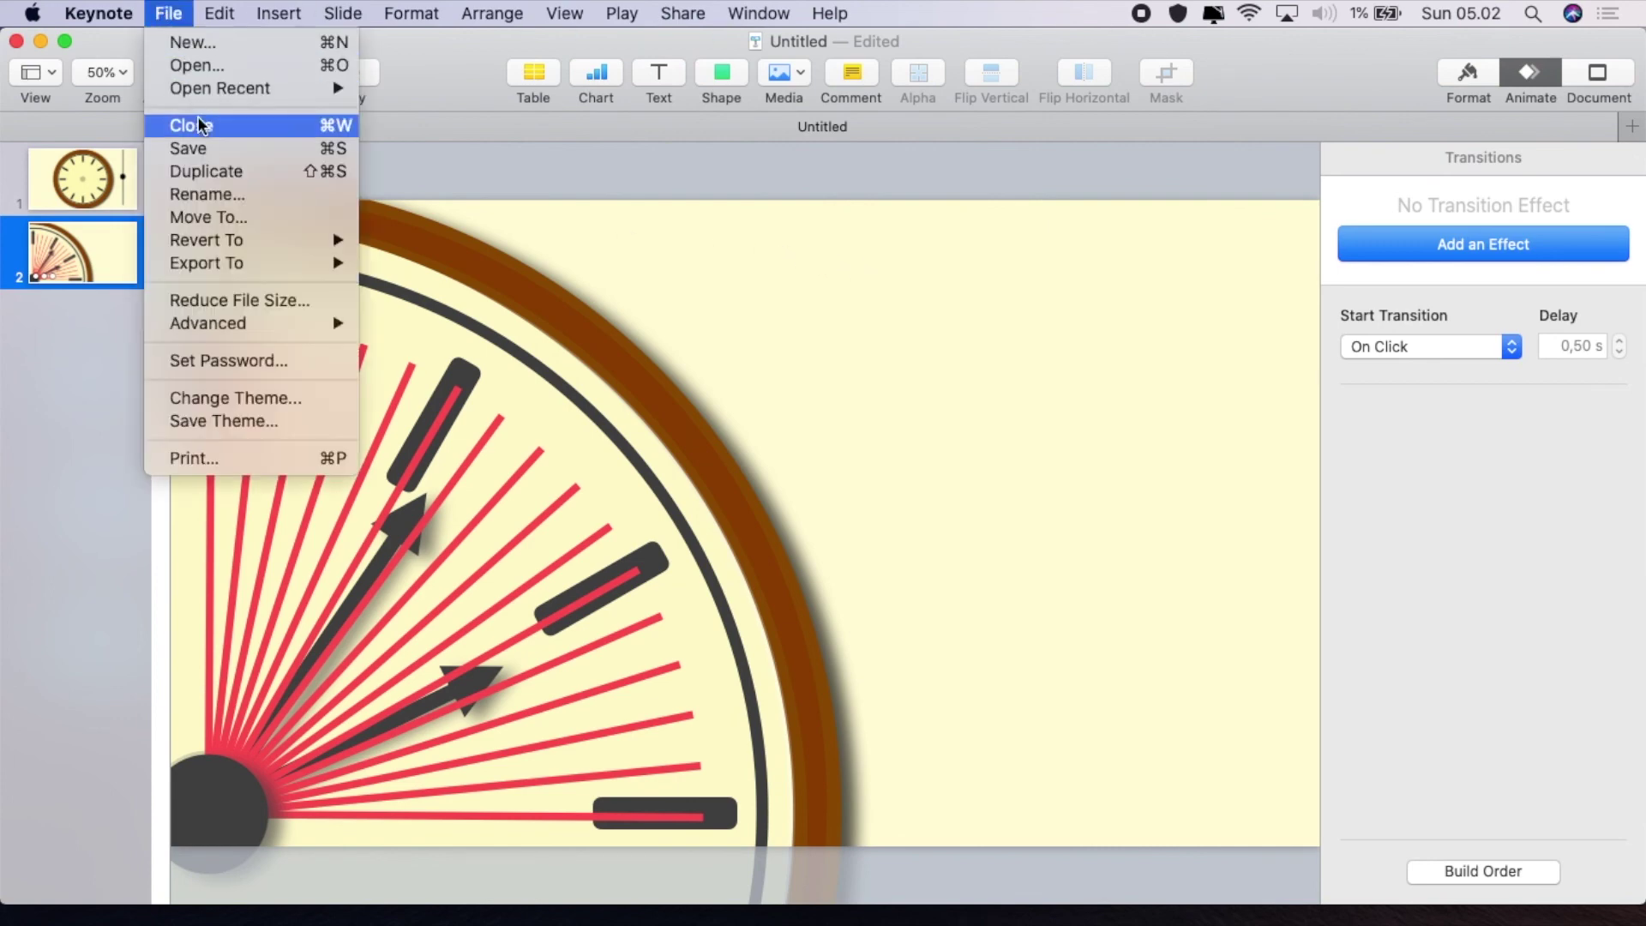
pyautogui.moveTo(271, 268)
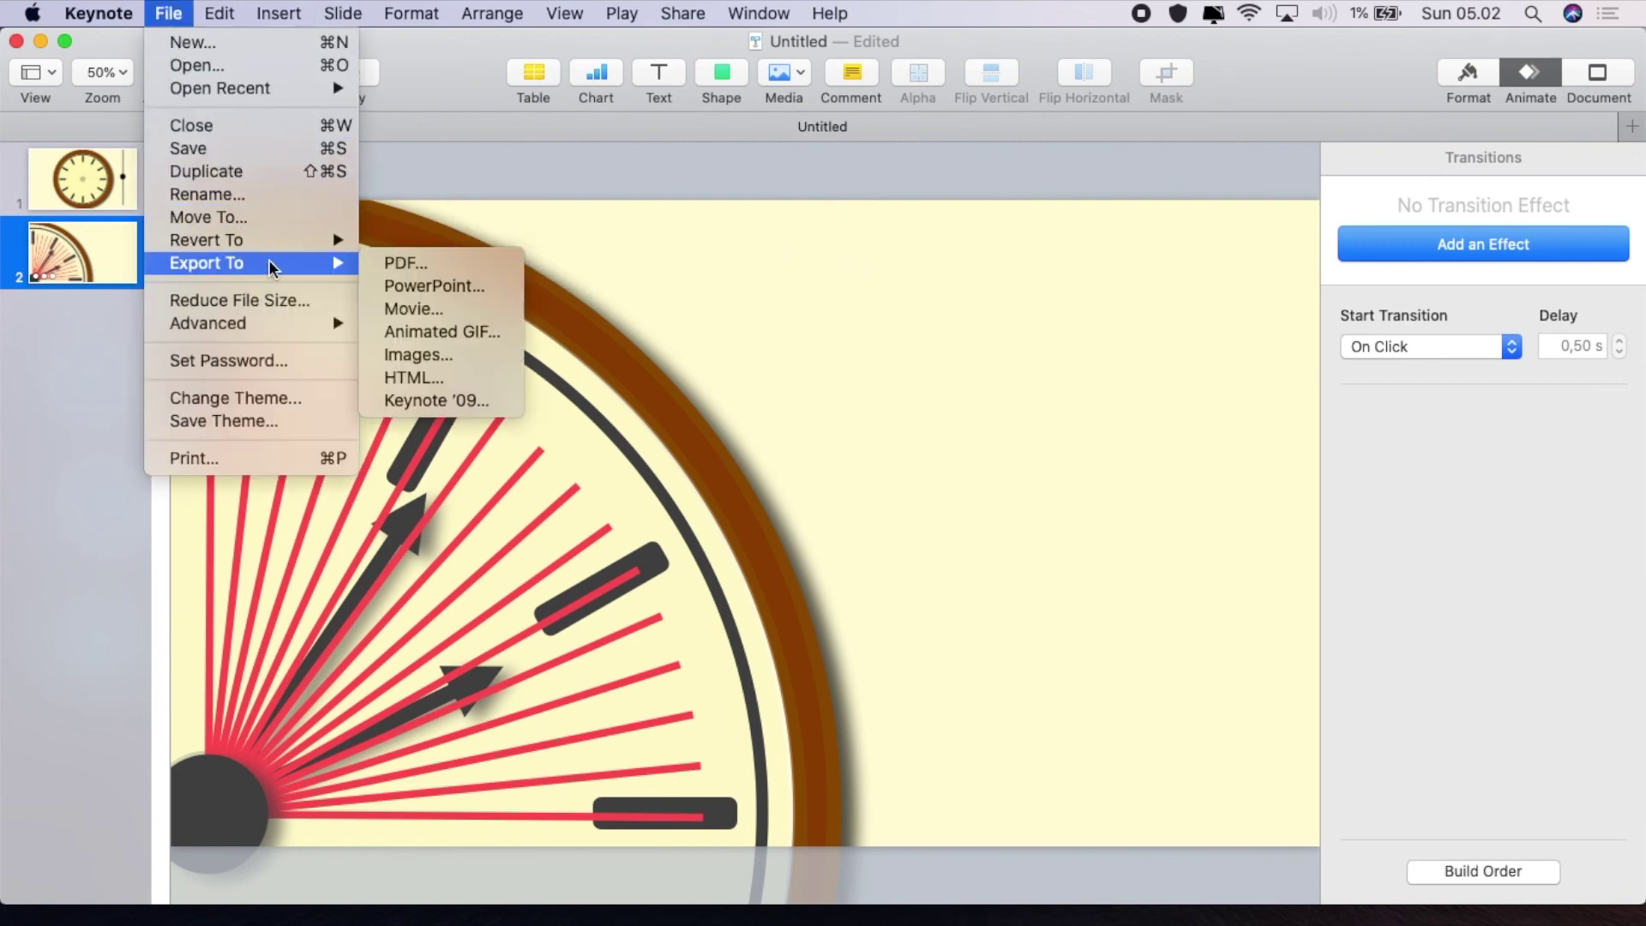
pyautogui.click(414, 309)
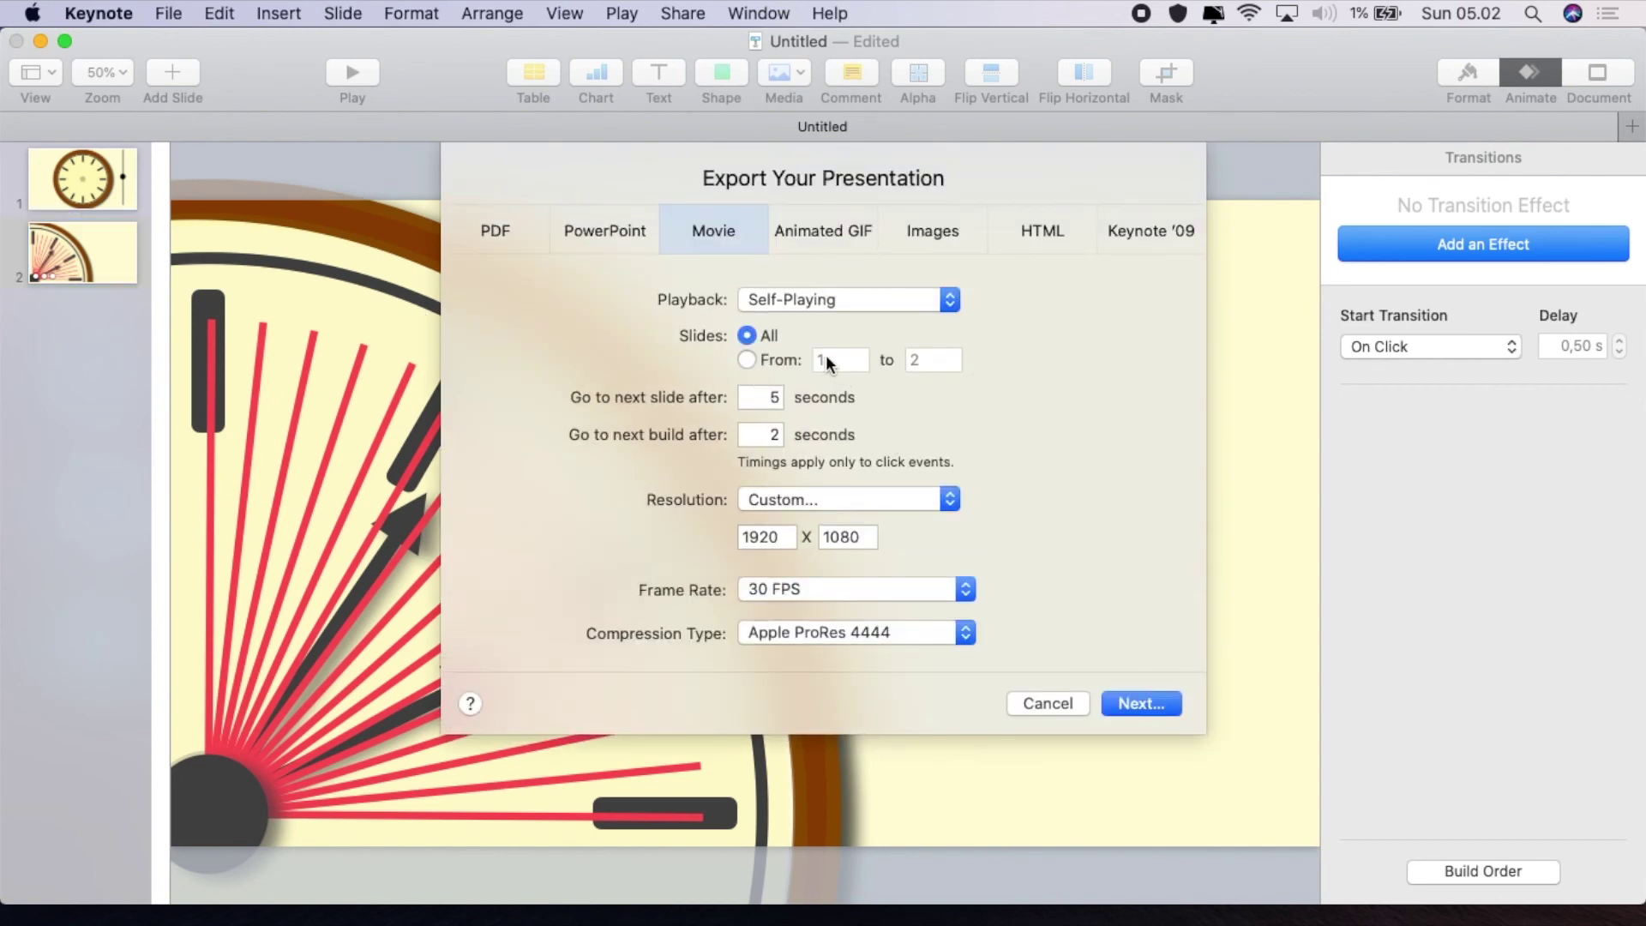
pyautogui.click(748, 360)
pyautogui.doubleClick(828, 364)
pyautogui.write('2')
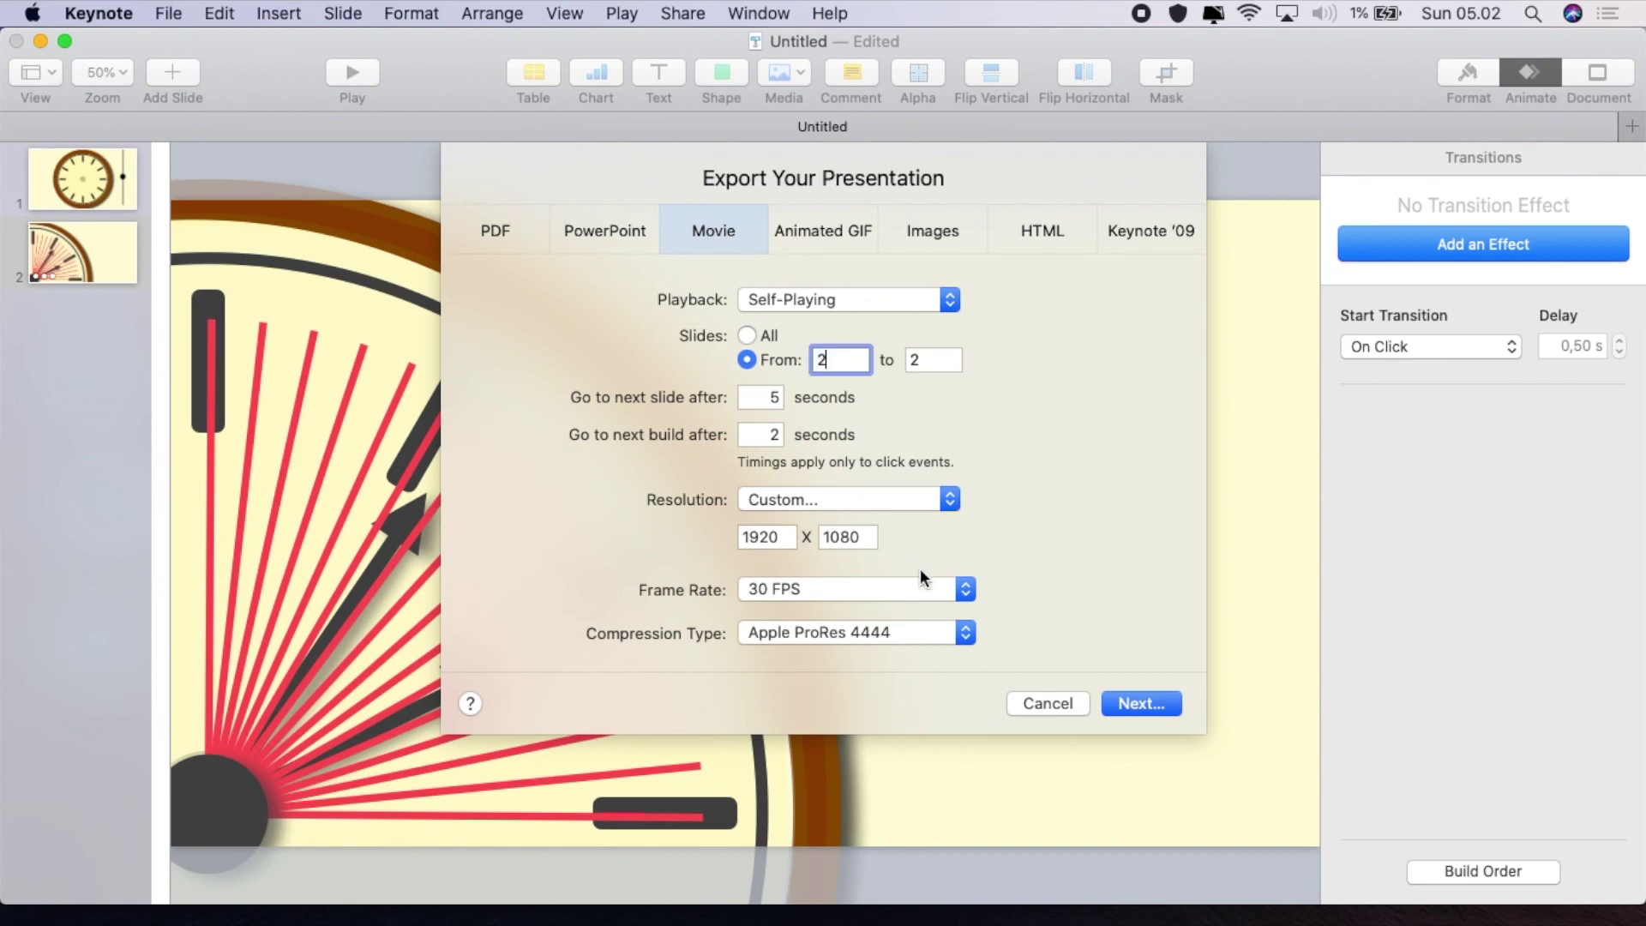
# Name the movie file "anim clock" and export it to the Desktop
pyautogui.click(1131, 704)
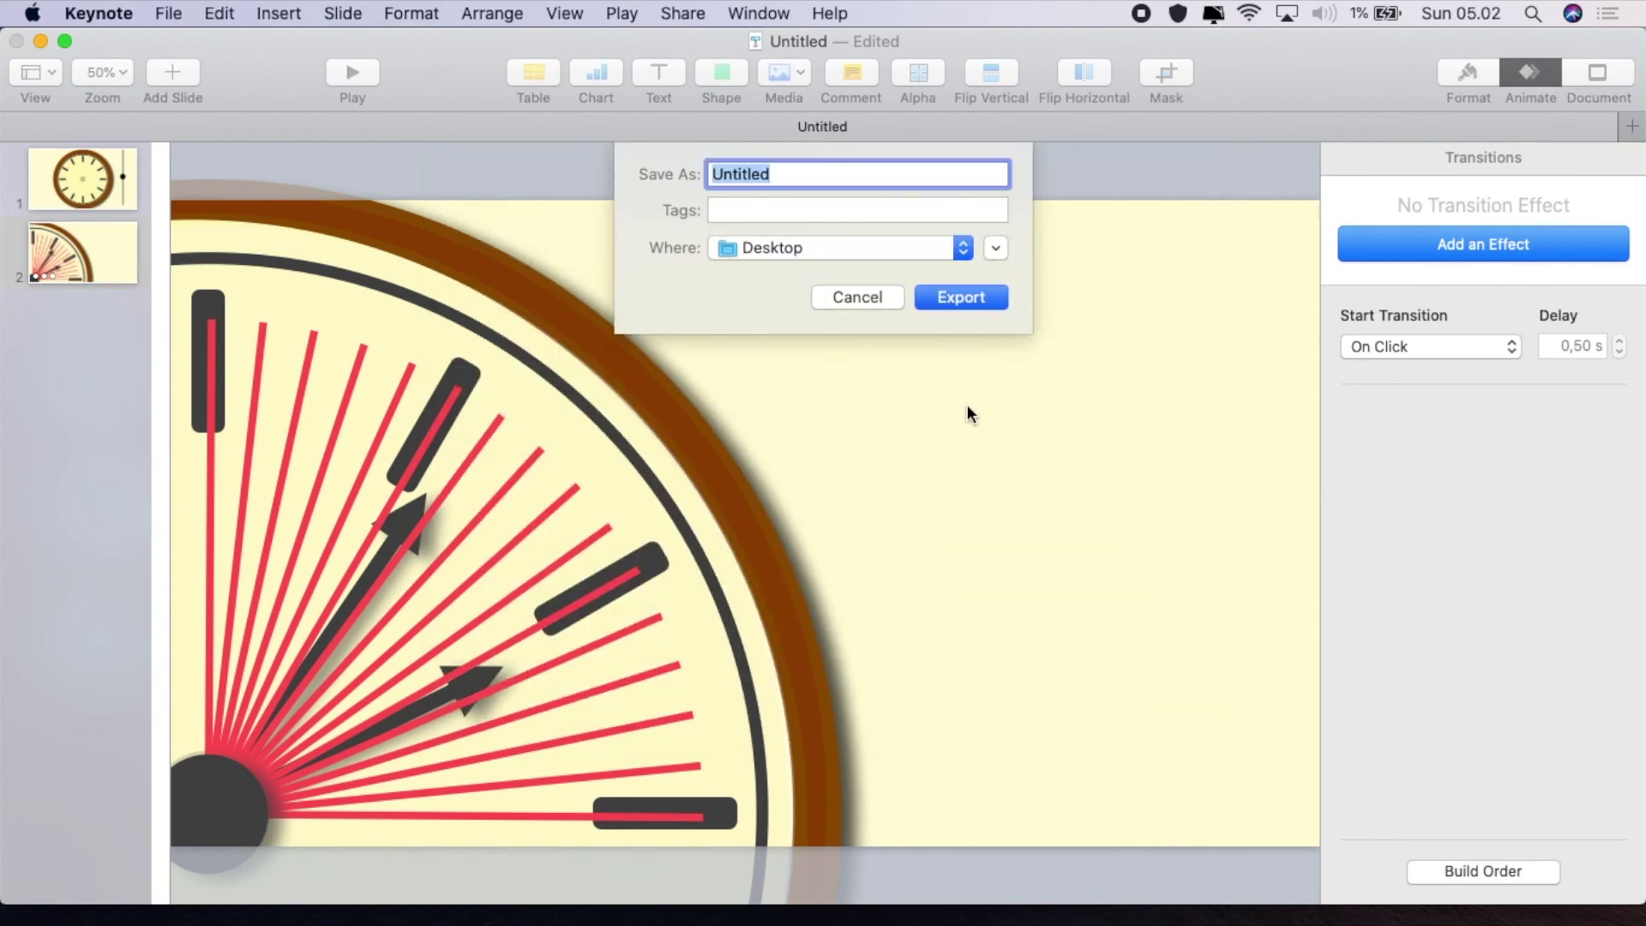
pyautogui.write('anim clock')
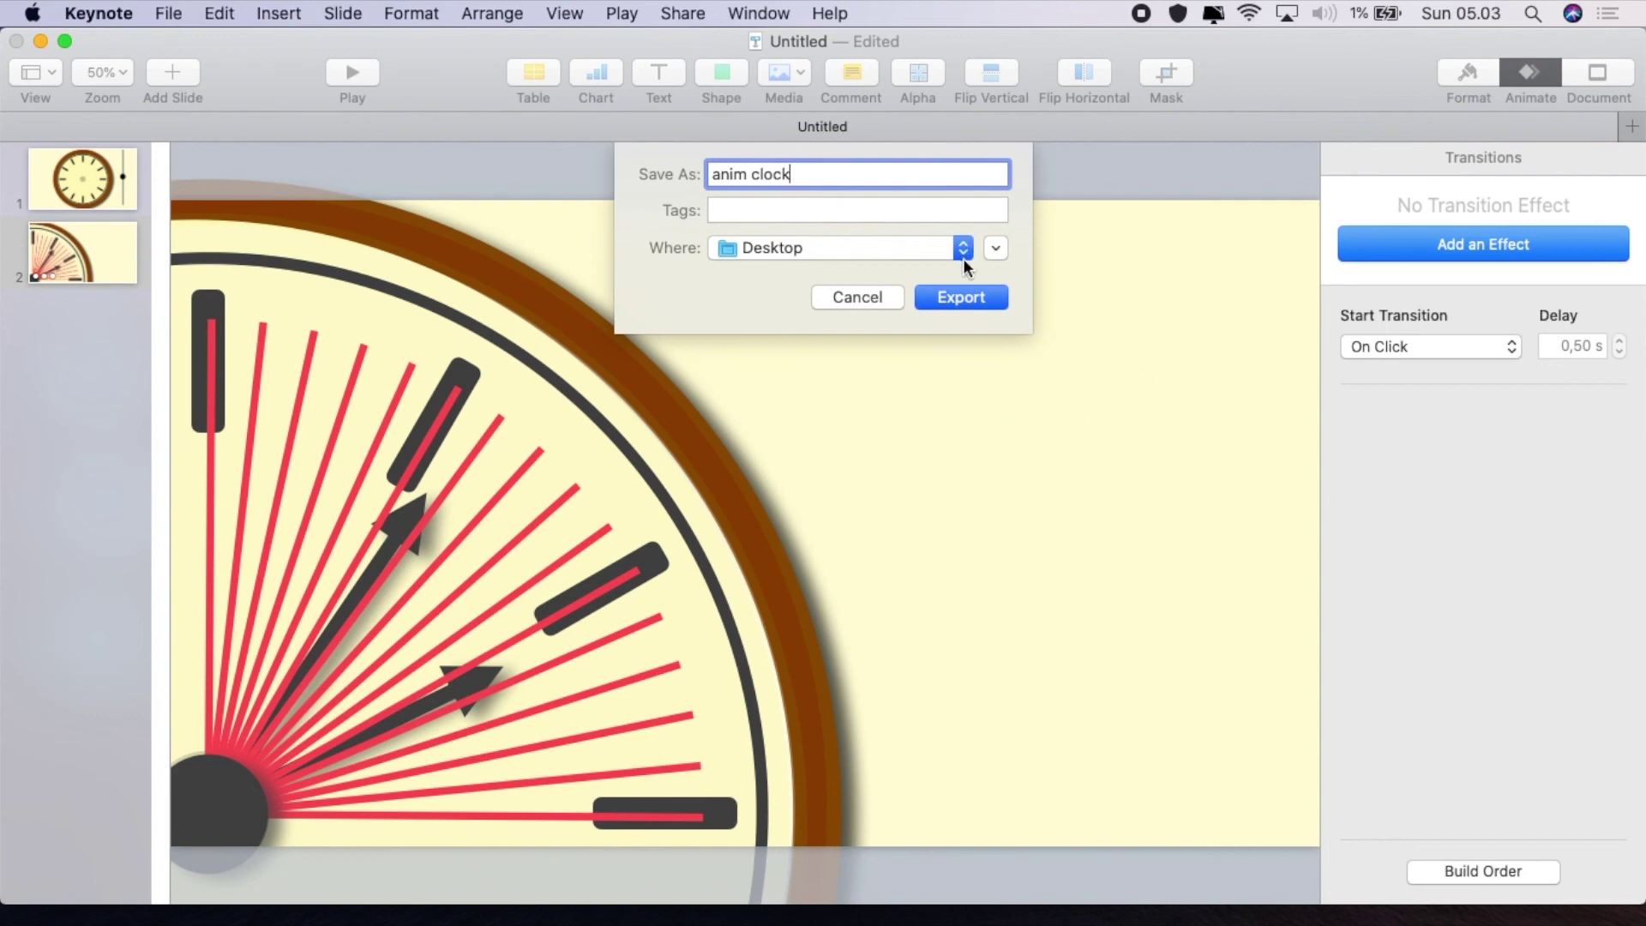
pyautogui.click(966, 298)
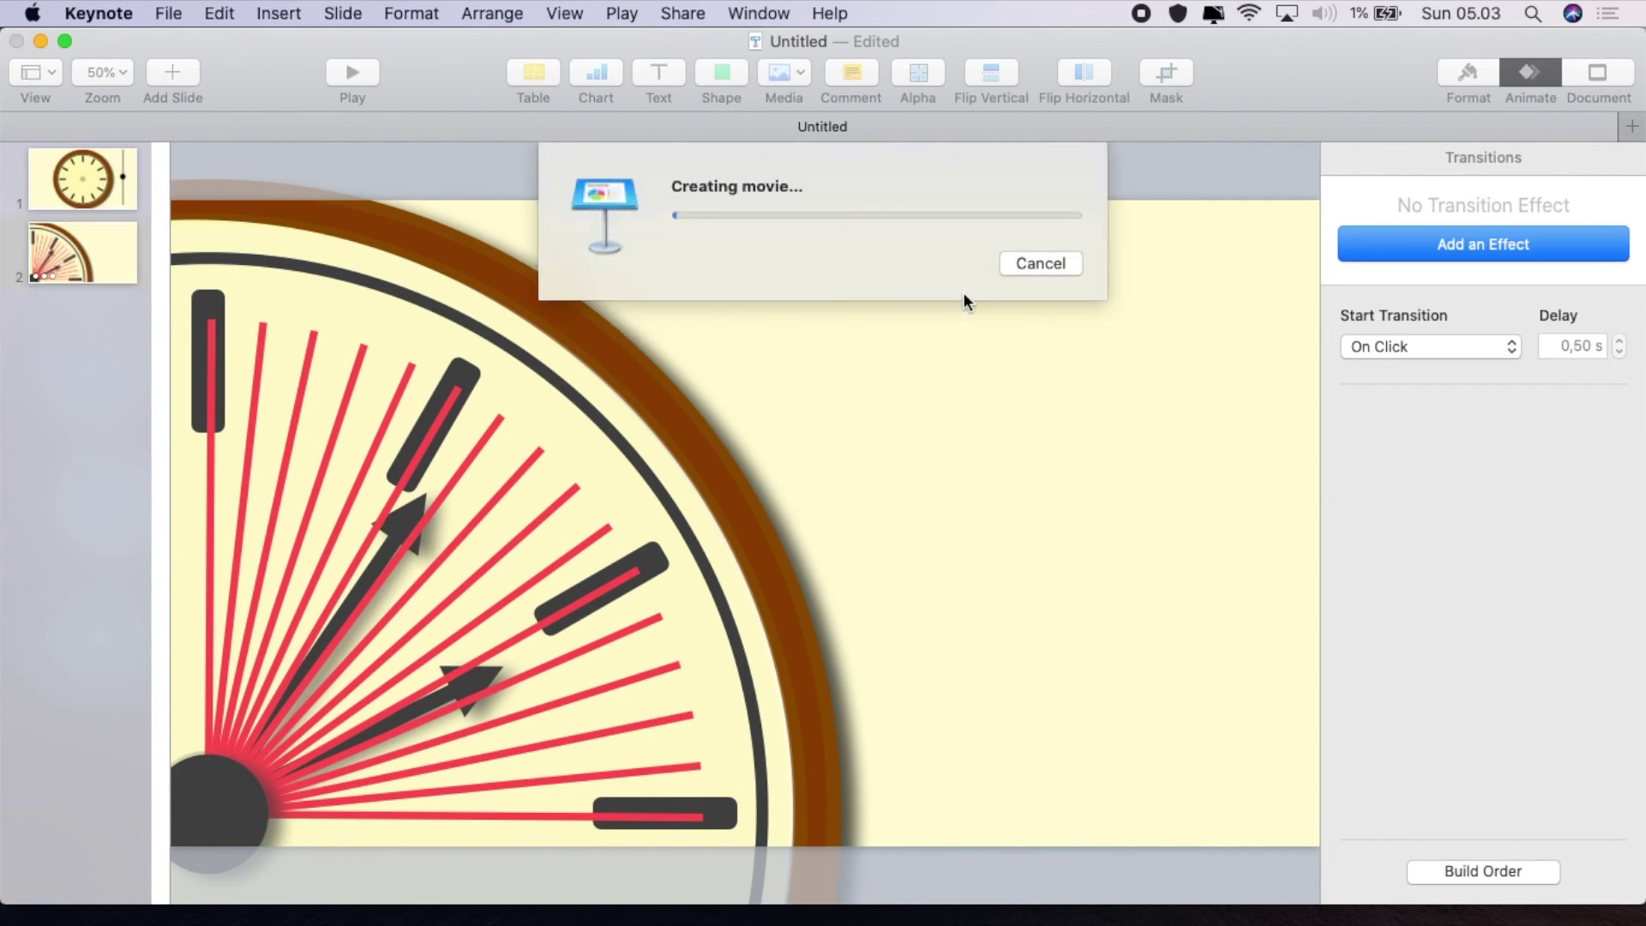